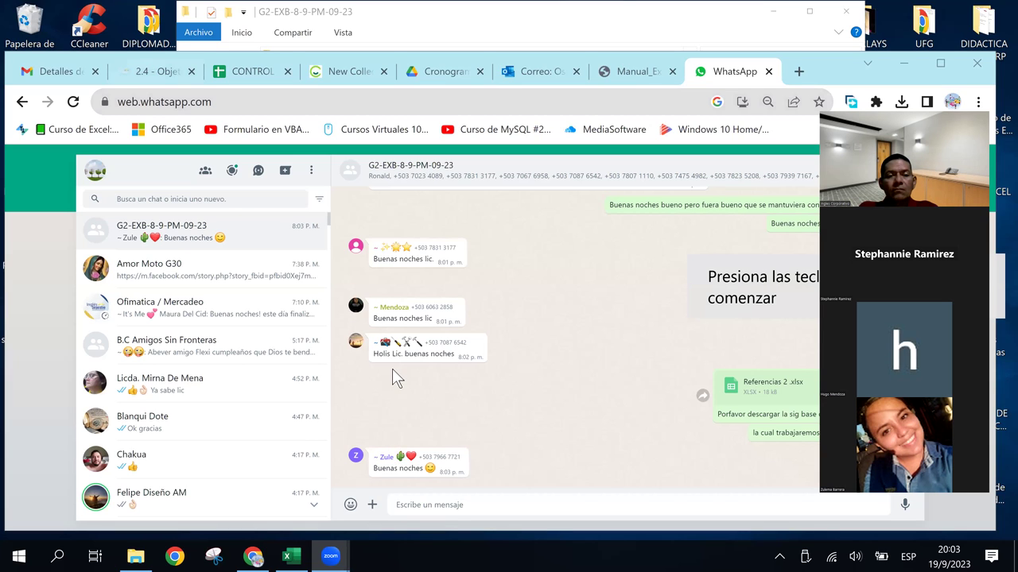
- Cycle through the Chrome tabs to bring up the Manual_Excel_Basico.pdf manual
key("ctrl+2")
key("ctrl+3")
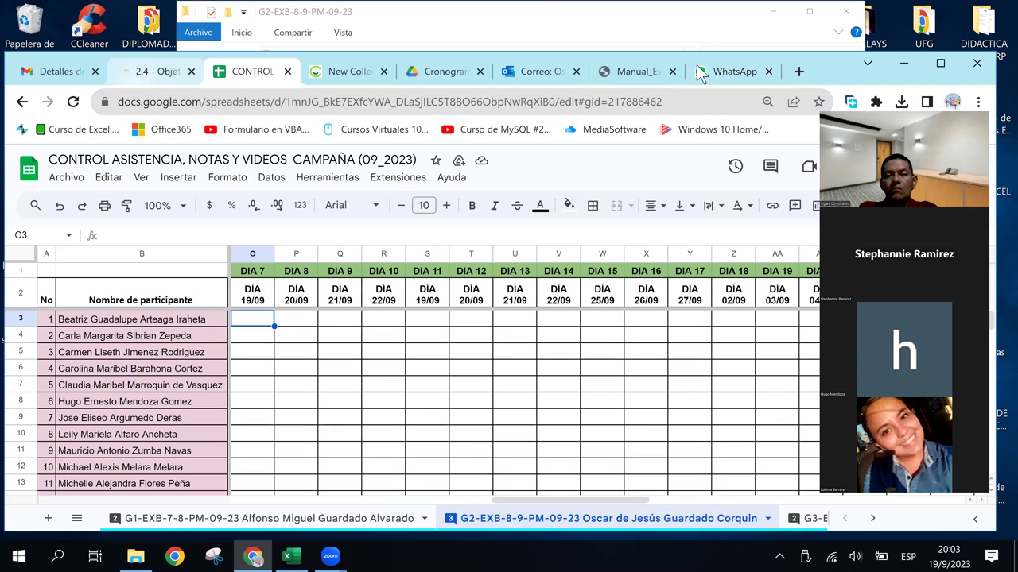
key("ctrl+2")
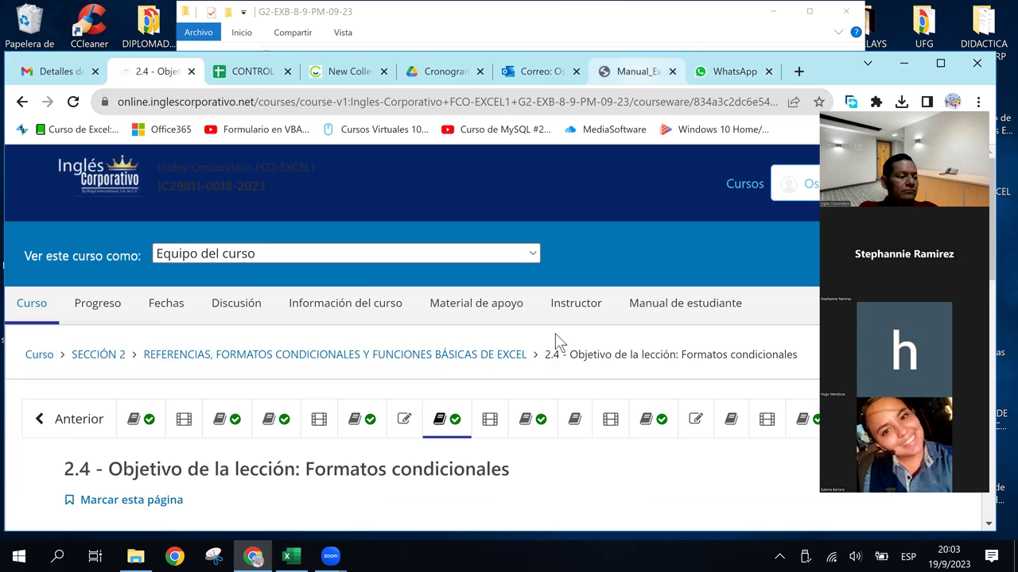
key("ctrl+7")
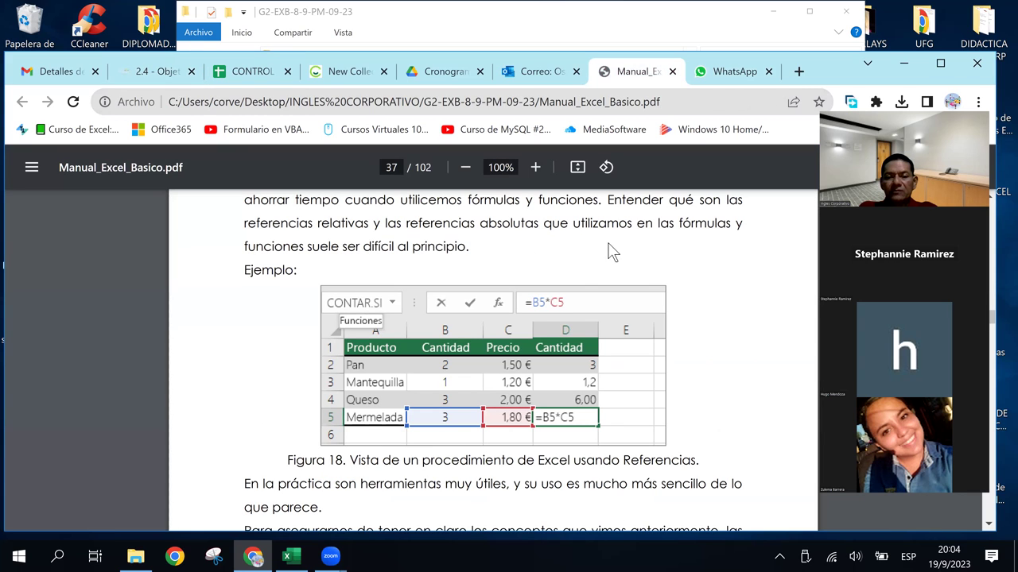
scroll(574, 312, "down", 5)
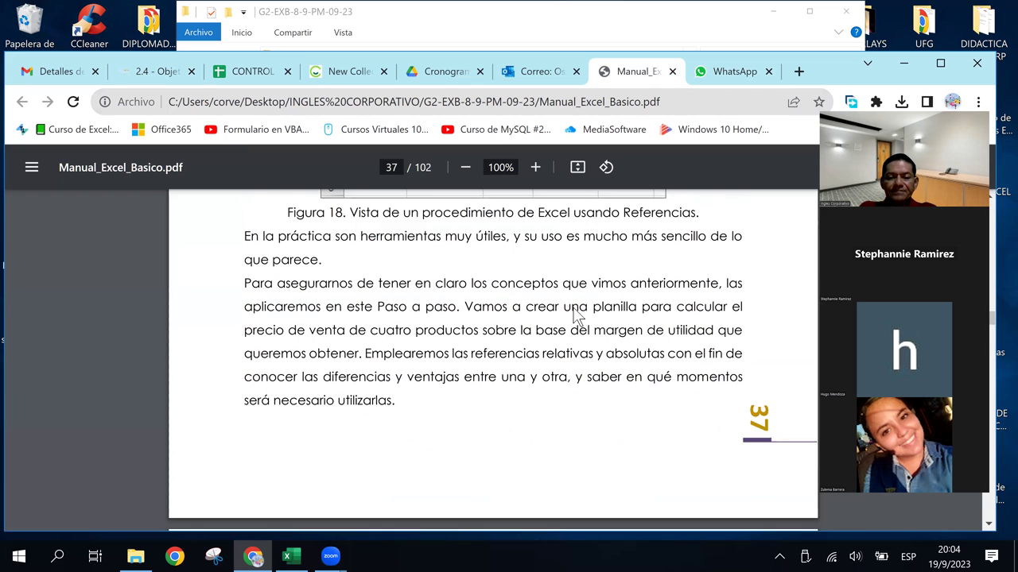
scroll(574, 312, "down", 5)
scroll(575, 314, "down", 2)
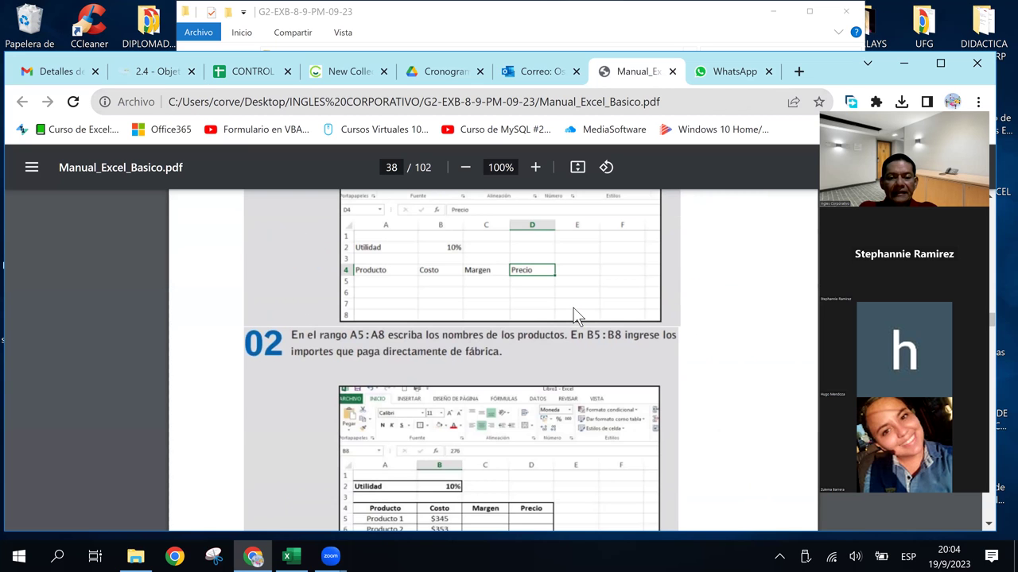
scroll(575, 316, "up", 3)
scroll(575, 316, "up", 1)
scroll(577, 316, "down", 2)
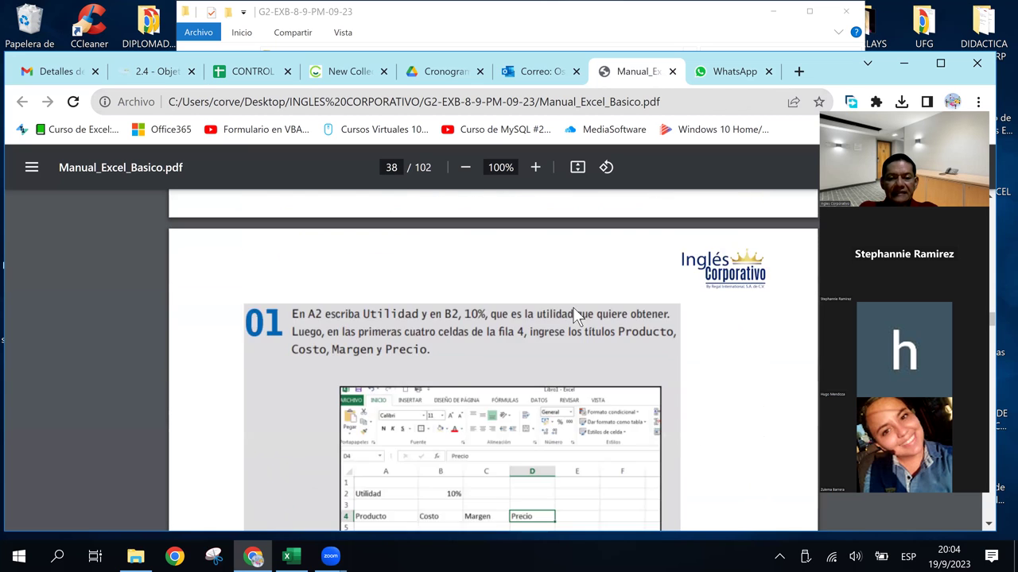
scroll(577, 316, "down", 3)
scroll(577, 316, "down", 2)
scroll(578, 315, "down", 2)
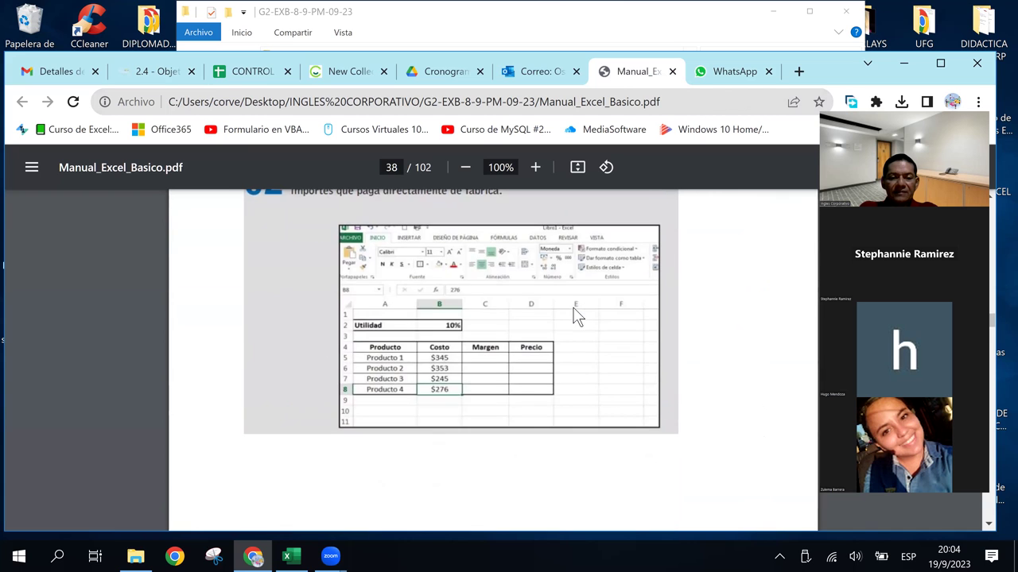
scroll(577, 315, "down", 2)
scroll(577, 315, "down", 2)
scroll(577, 315, "down", 2)
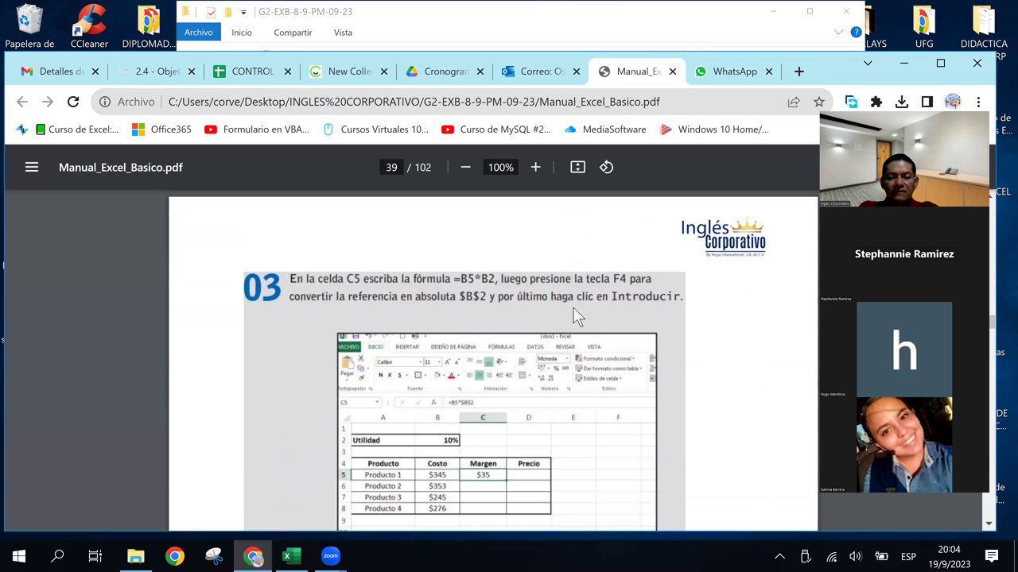
scroll(577, 316, "down", 2)
scroll(577, 316, "down", 1)
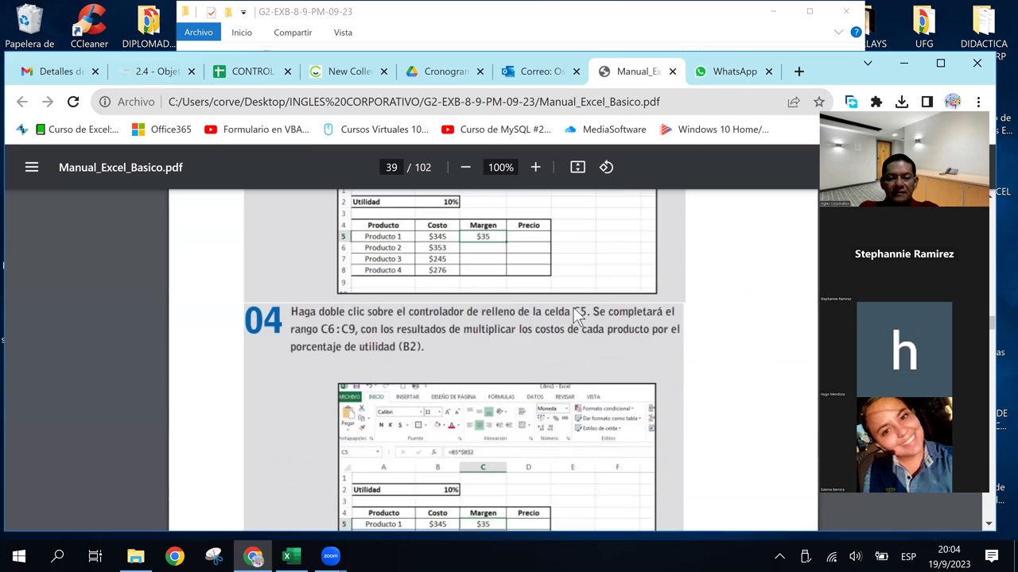
scroll(577, 315, "down", 2)
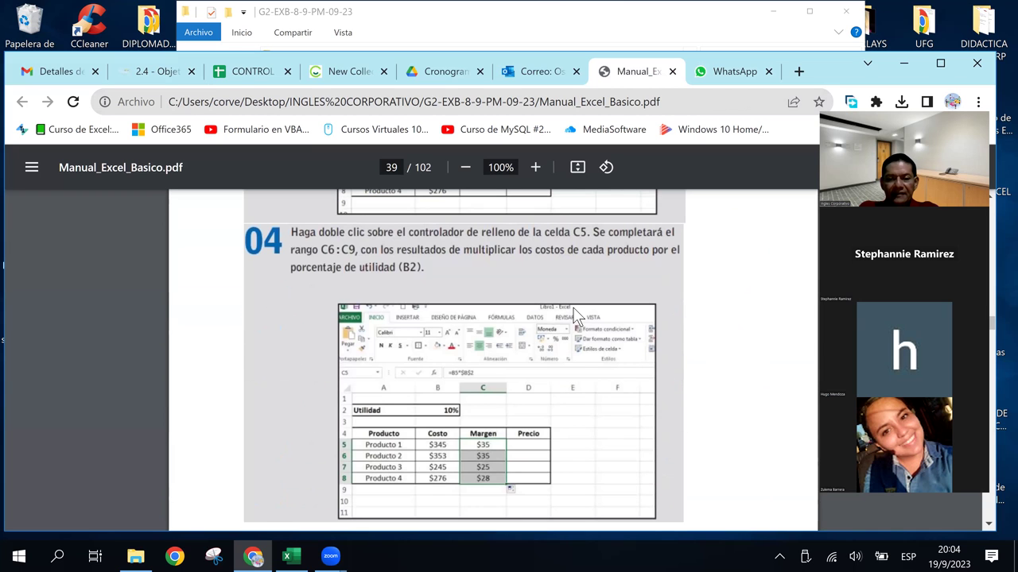
scroll(577, 316, "down", 2)
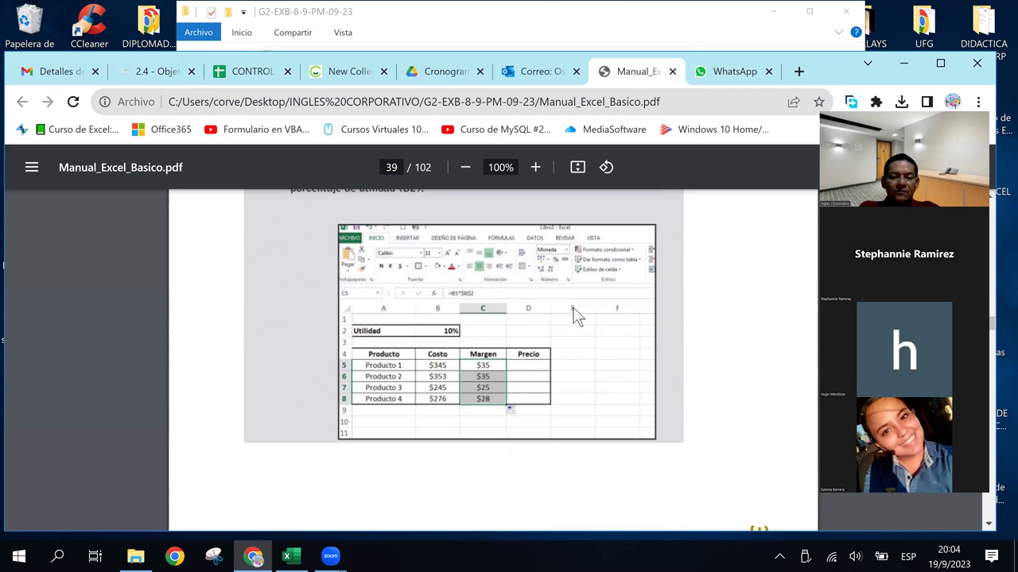
scroll(577, 315, "down", 2)
scroll(577, 315, "down", 2)
scroll(577, 315, "down", 2)
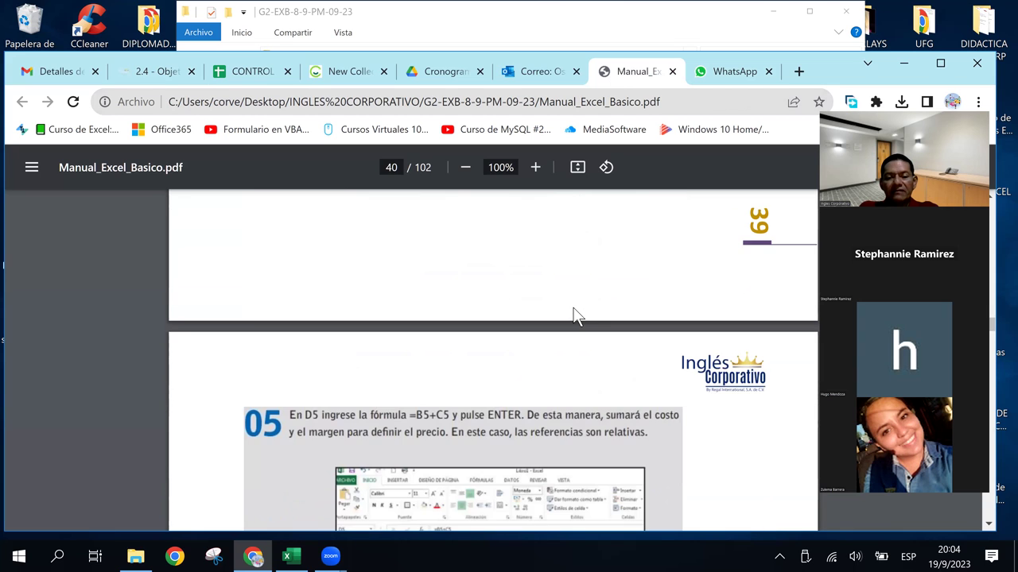
scroll(577, 316, "down", 3)
scroll(574, 310, "down", 2)
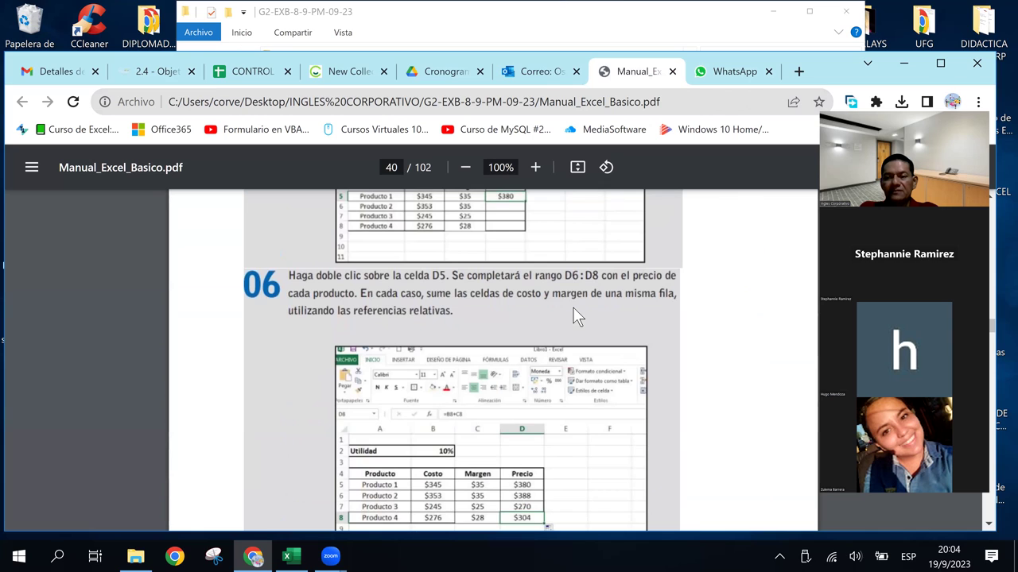
scroll(574, 308, "down", 1)
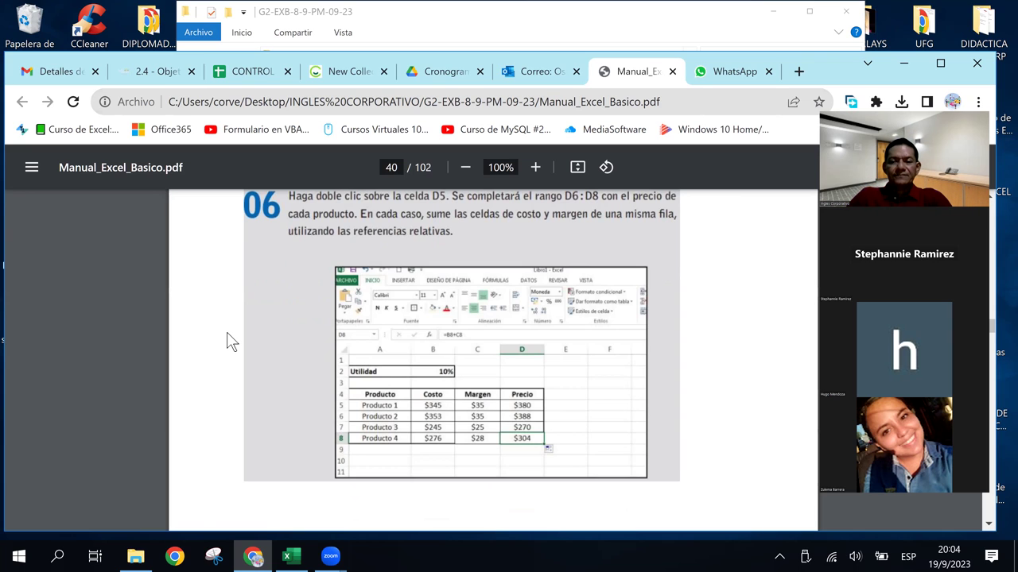
scroll(450, 346, "down", 2)
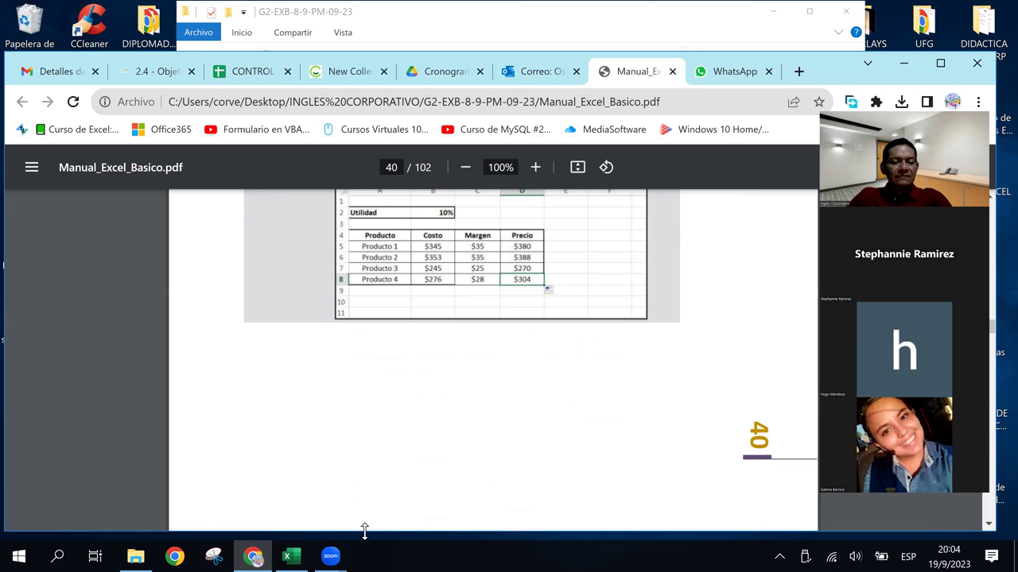
- Bring Excel forward and open Referencias 2 .xlsx from the recent workbooks list
left_click(296, 558)
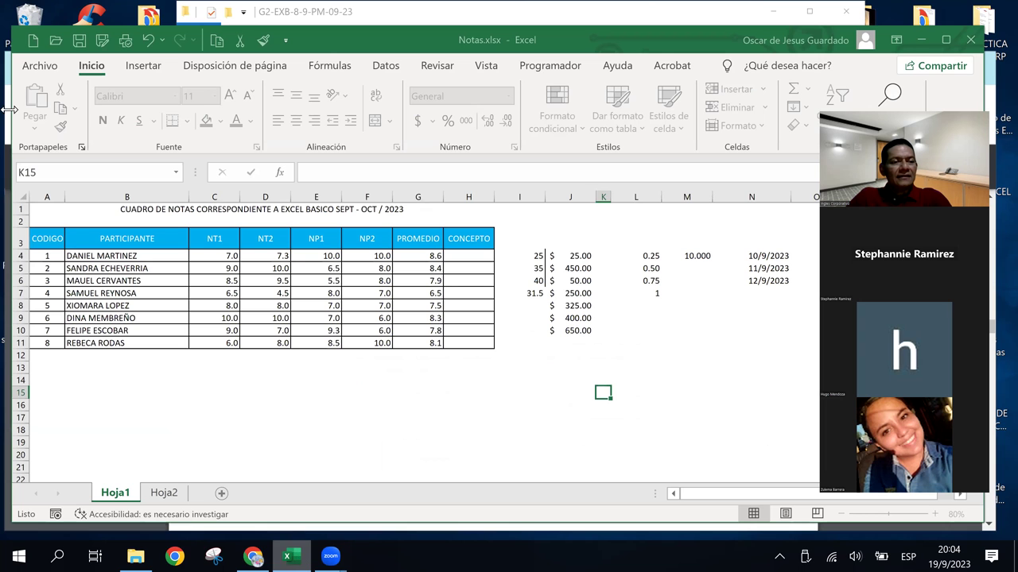
left_click(38, 67)
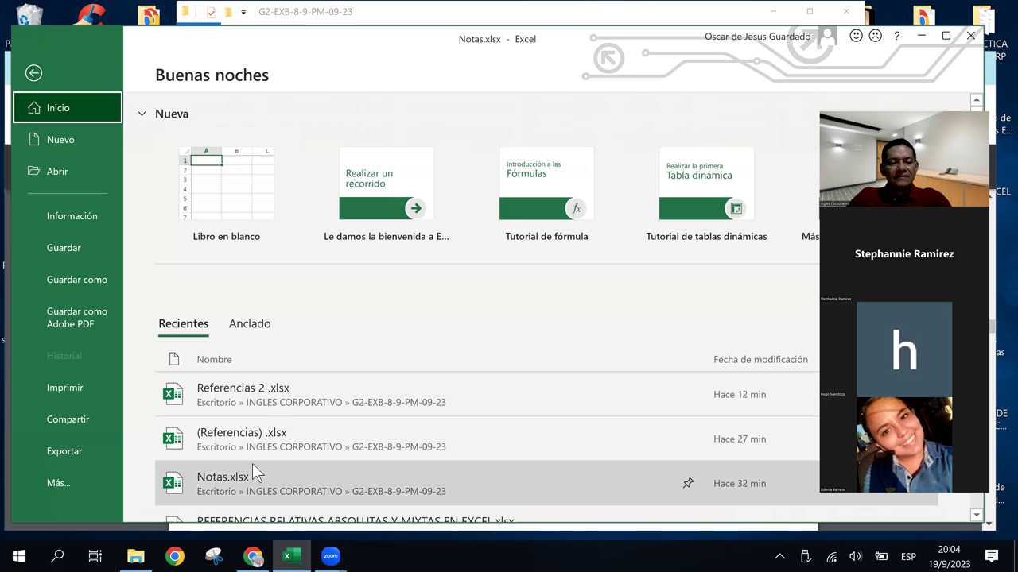
left_click(257, 397)
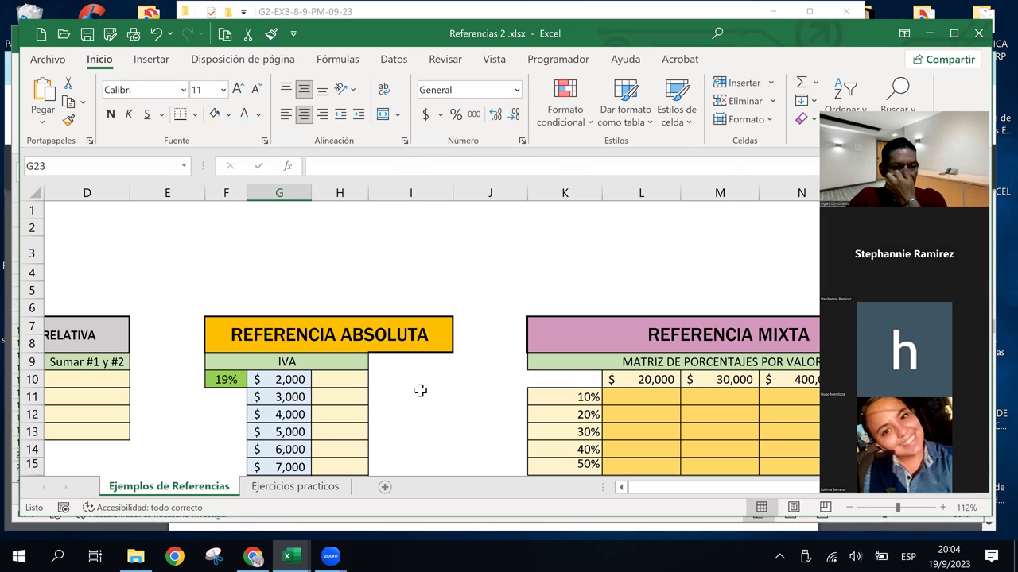
left_click(470, 397)
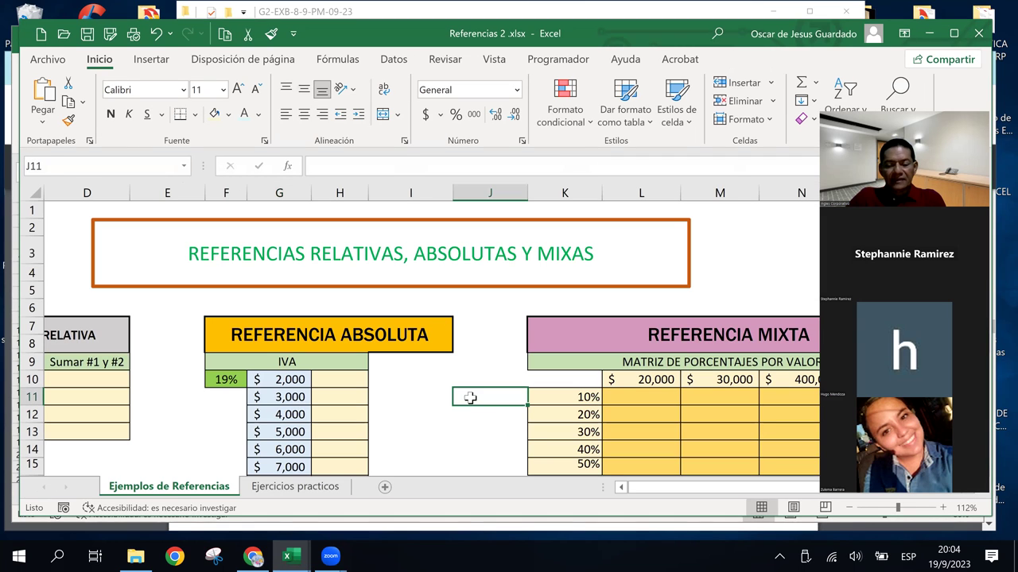
key("Left")
key("Left")
key("Left")
key("Left")
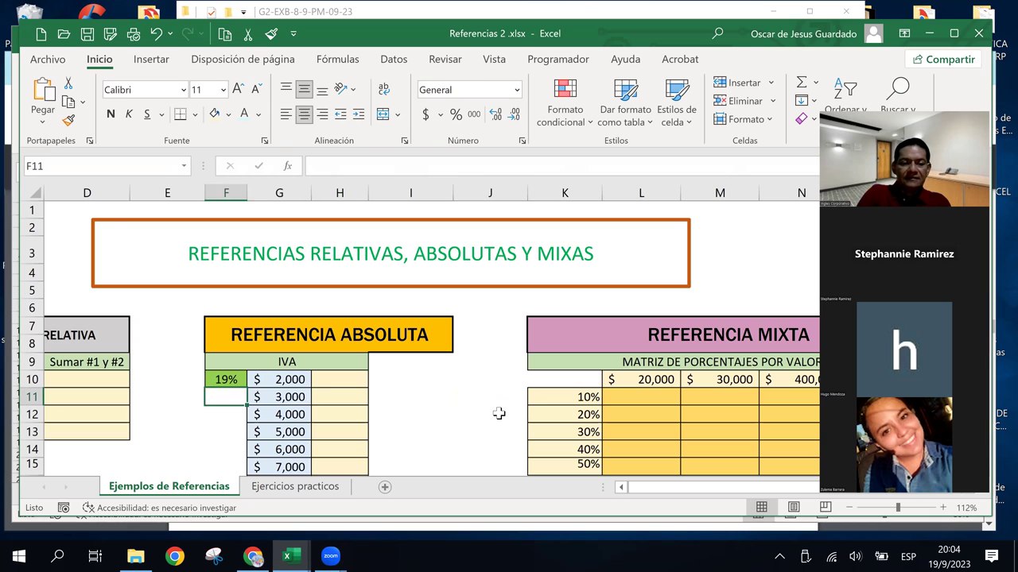
key("Left")
key("Left")
key("Left")
key("Left")
key("Left")
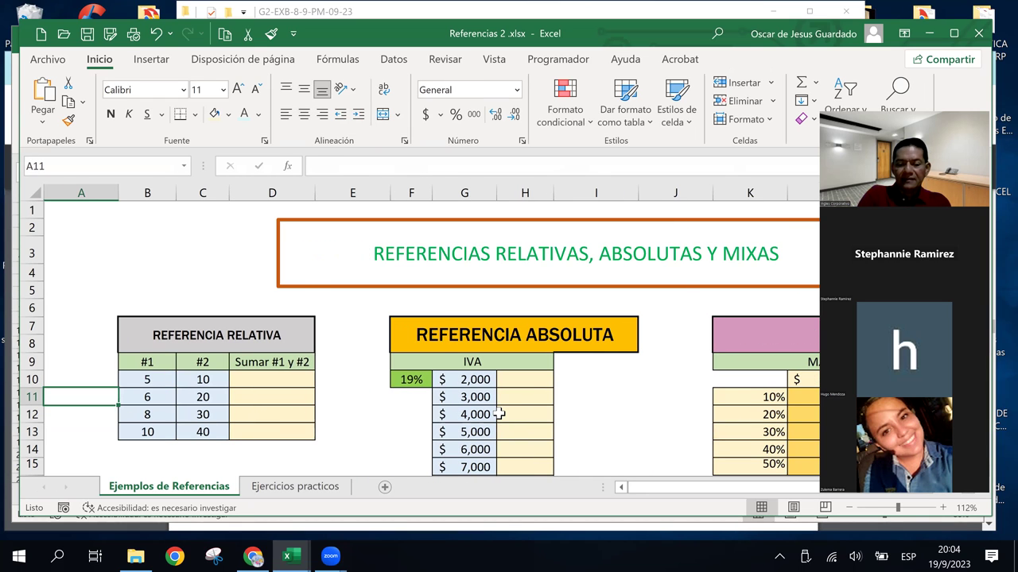
key("Right")
key("Up")
key("Up")
key("Up")
key("Up")
key("Up")
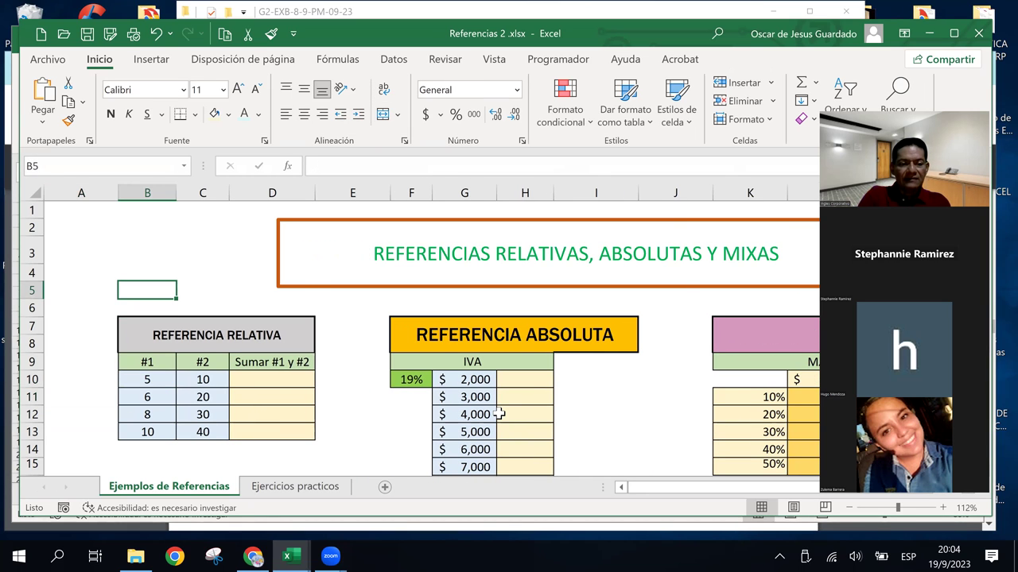
key("Down")
key("Down")
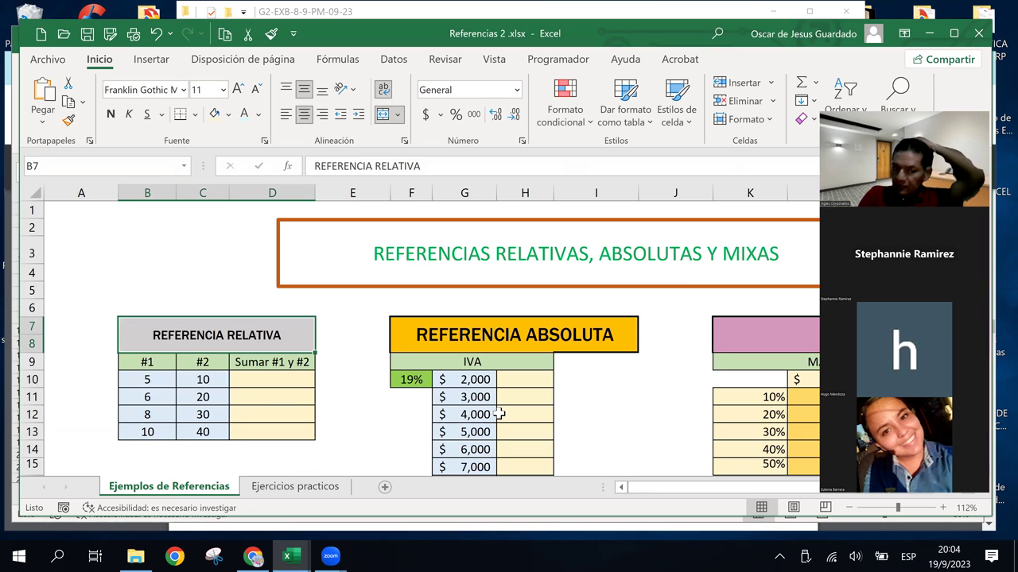
key("Up")
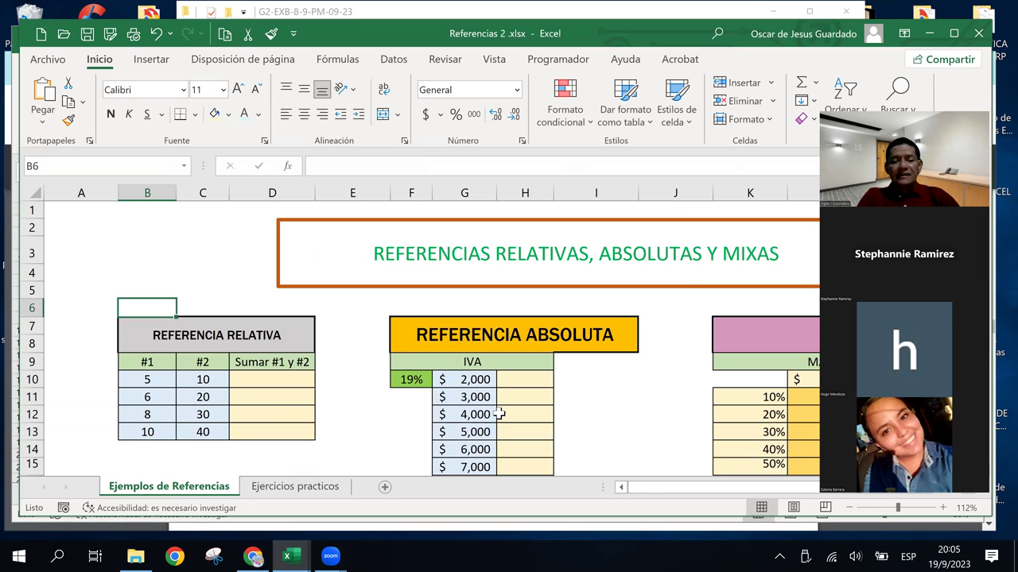
key("Down")
key("Down")
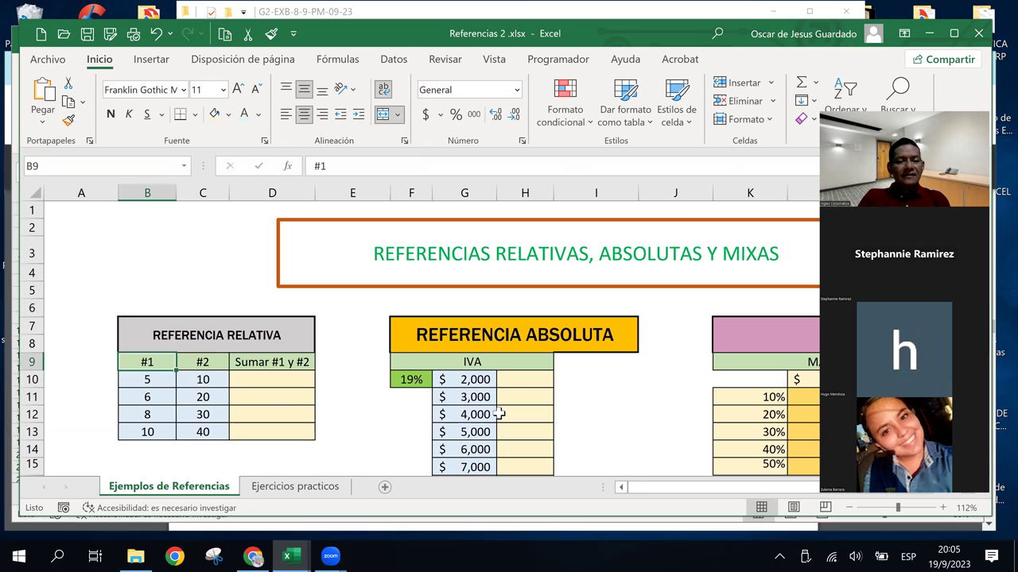
key("Up")
key("Down")
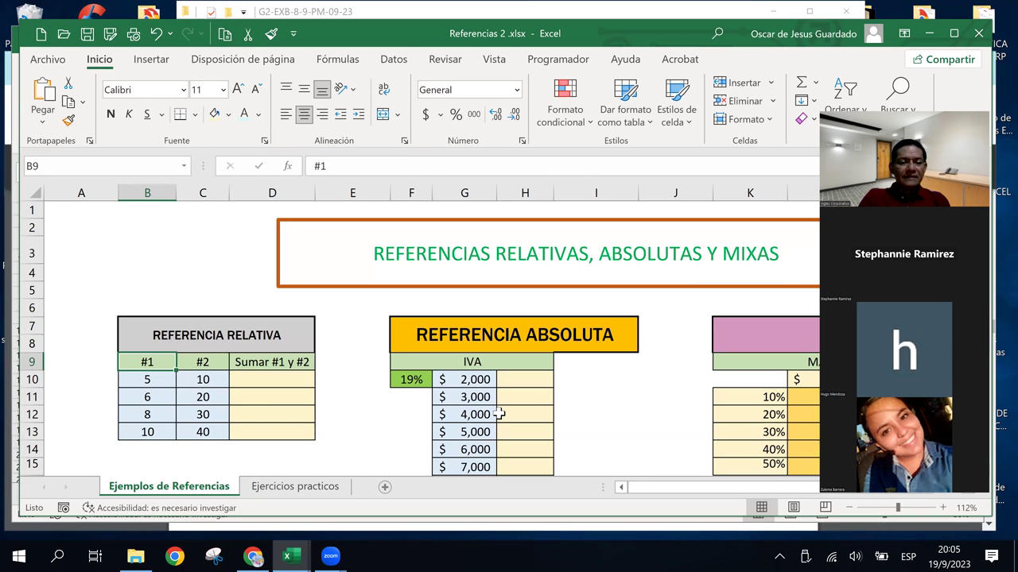
key("Right")
key("Left")
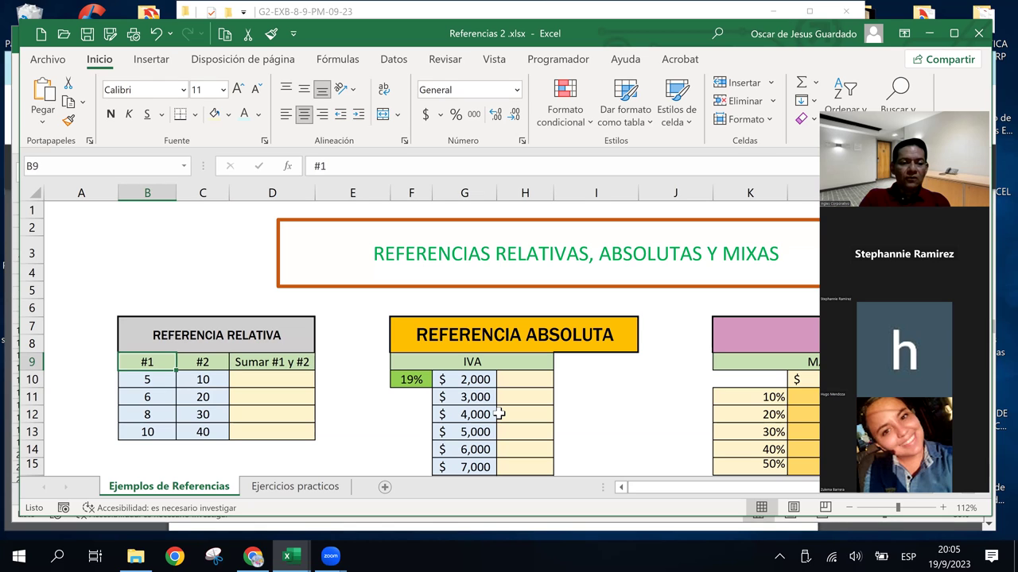
key("Right")
key("Down")
key("Up")
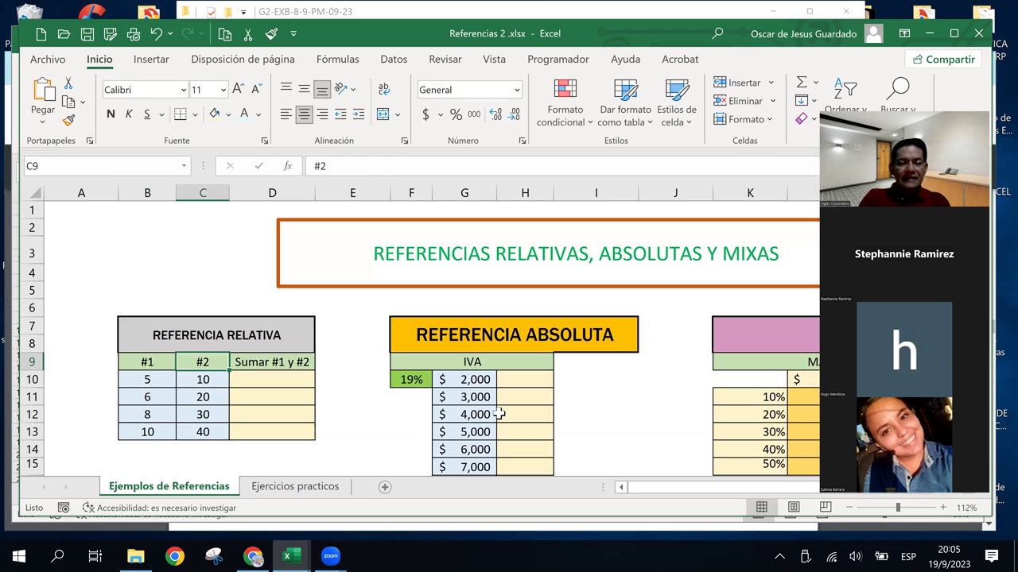
key("Right")
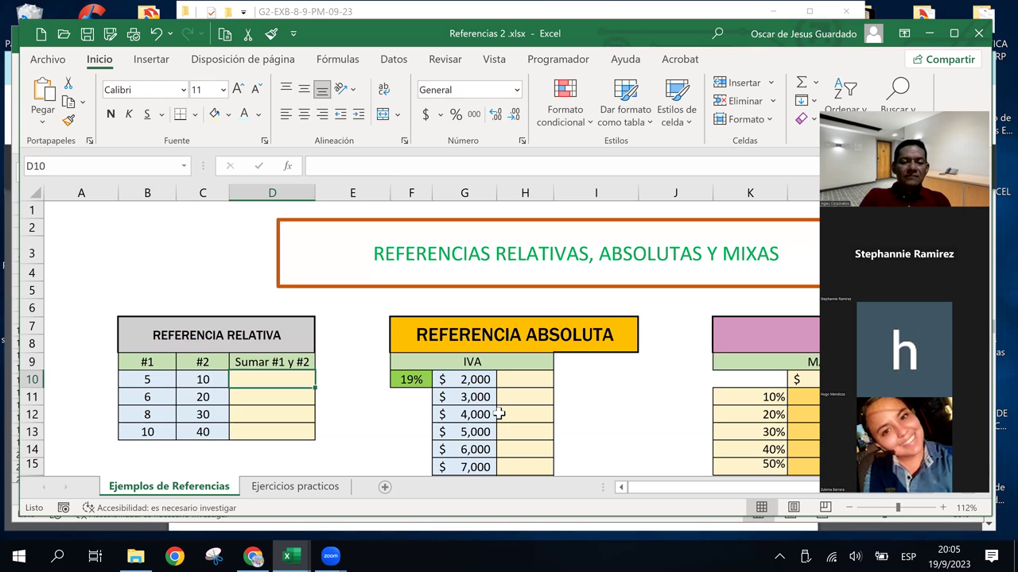
key("Down")
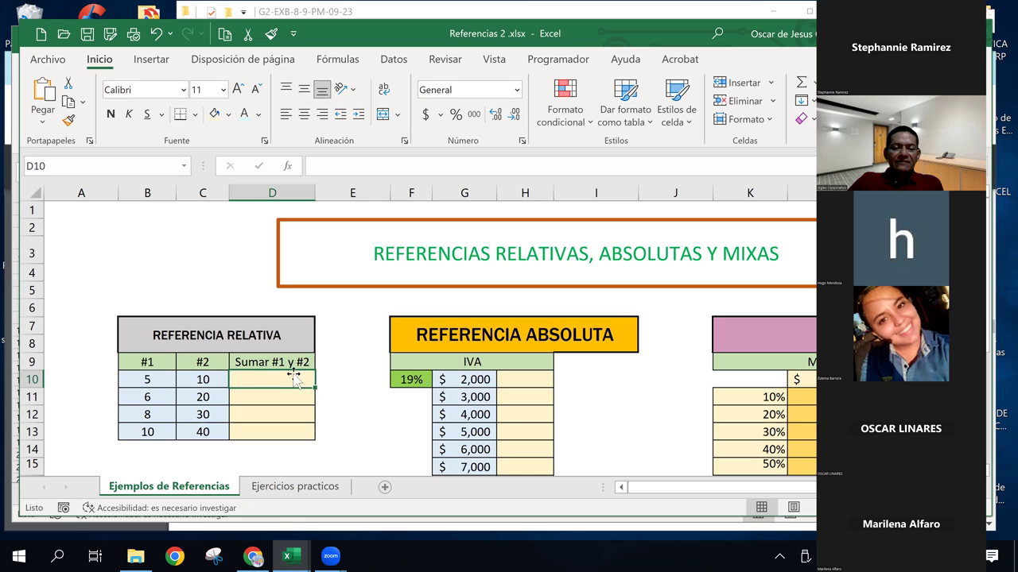
- Enter =+B10+C10 in D10 and fill it down to D13, giving 15, 26, 38, 50
left_click(388, 397)
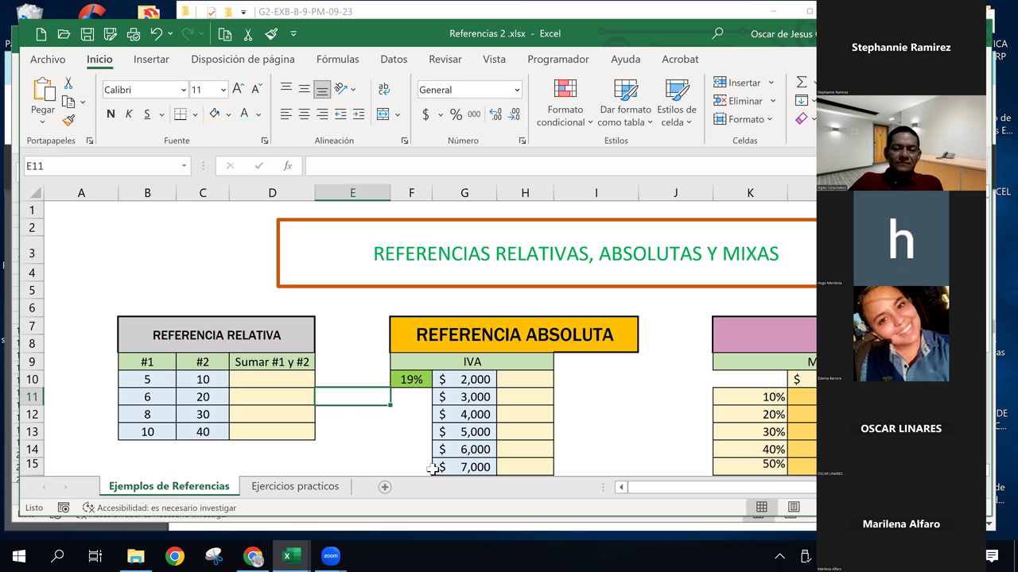
left_click(283, 378)
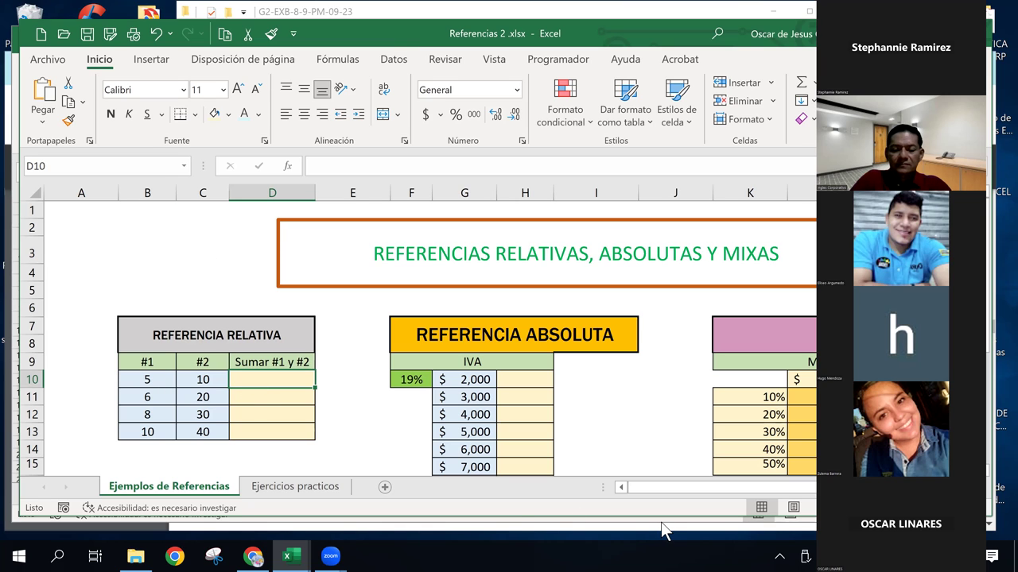
type("+")
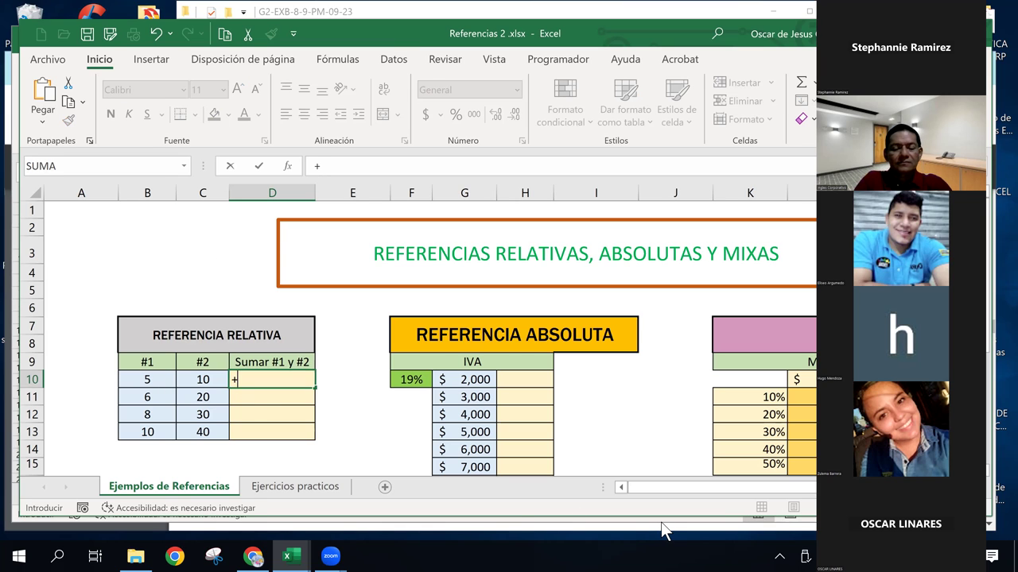
key("Left")
key("Left")
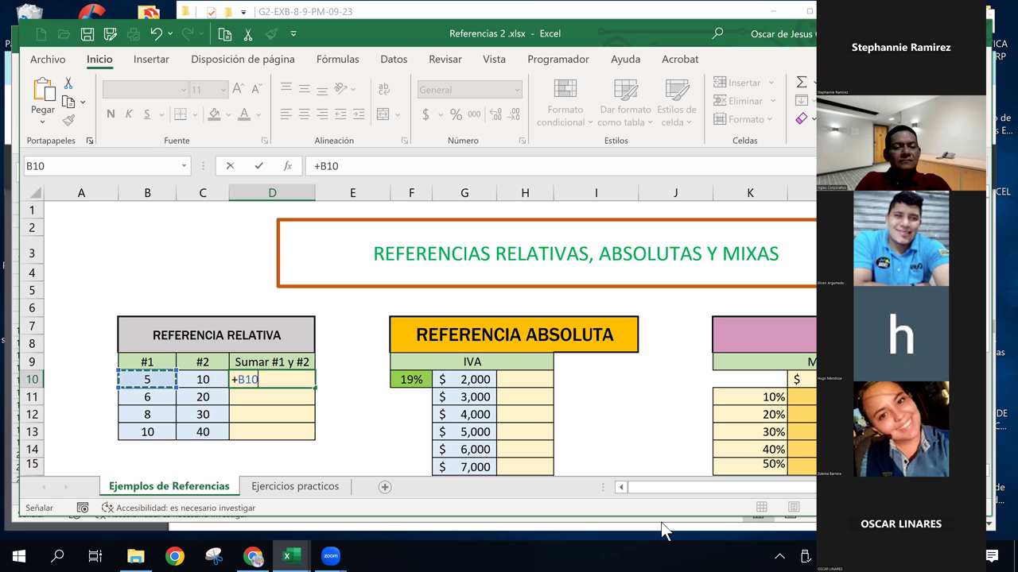
type("+")
key("Left")
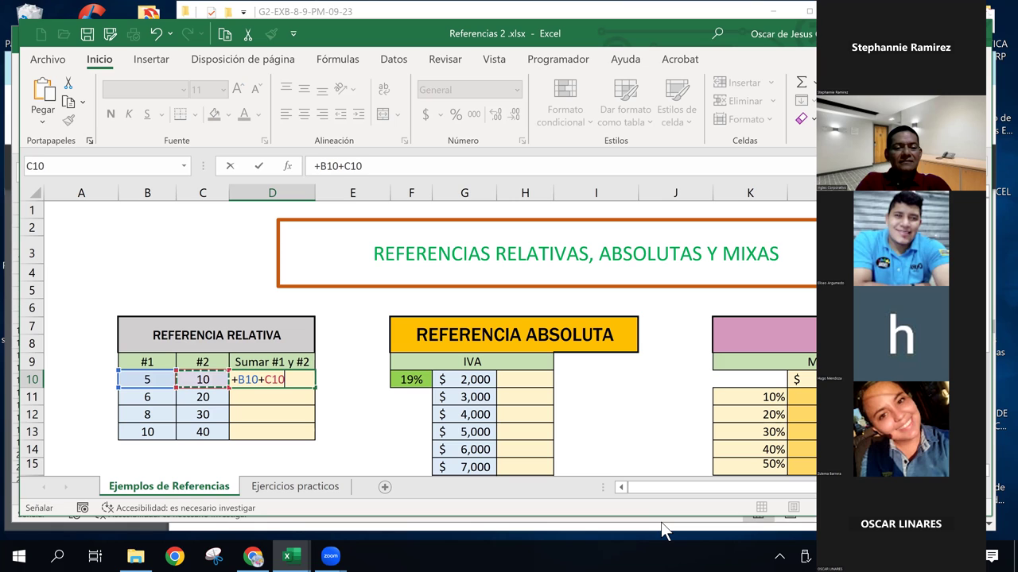
key("Return")
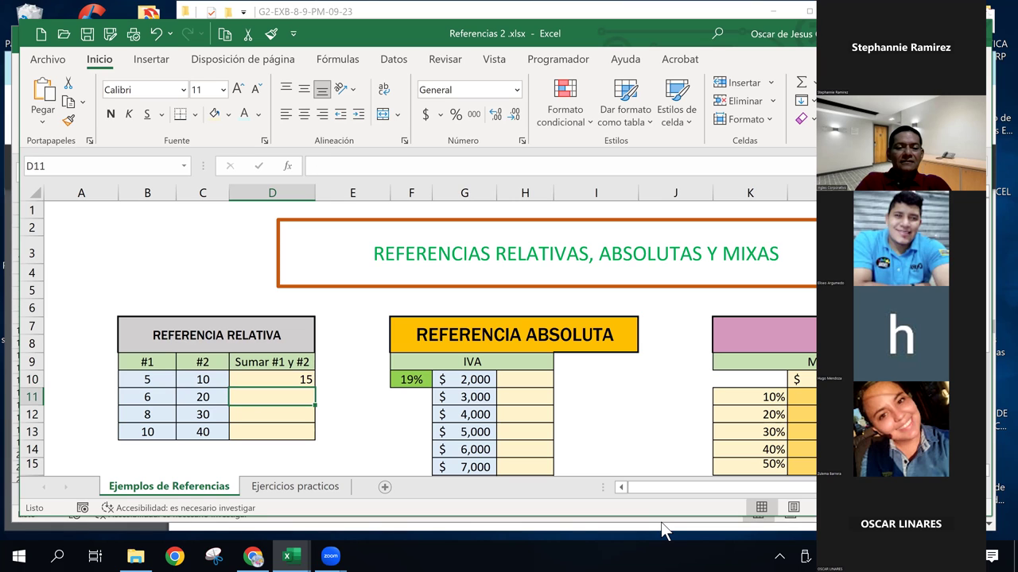
key("Up")
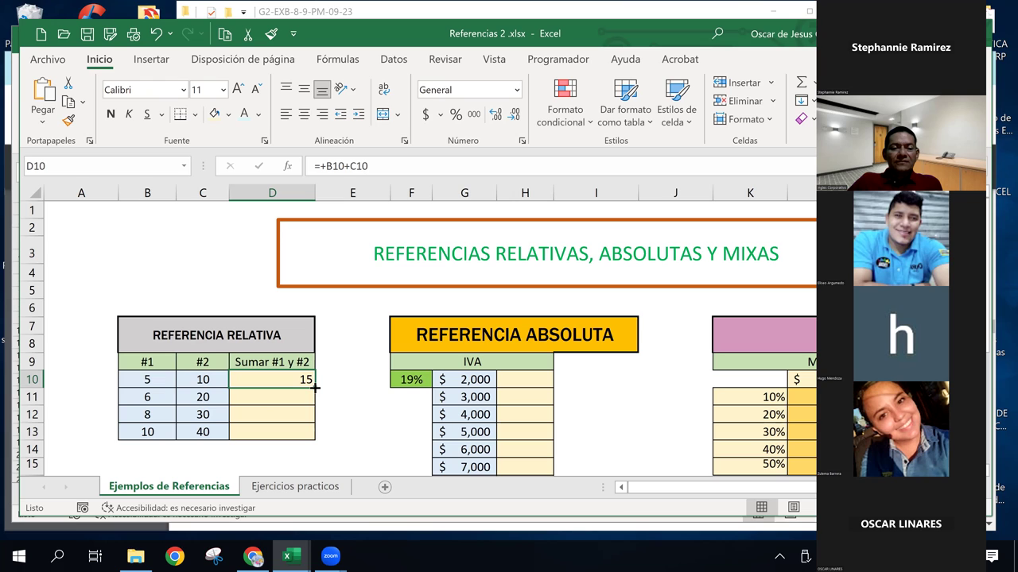
double_click(315, 388)
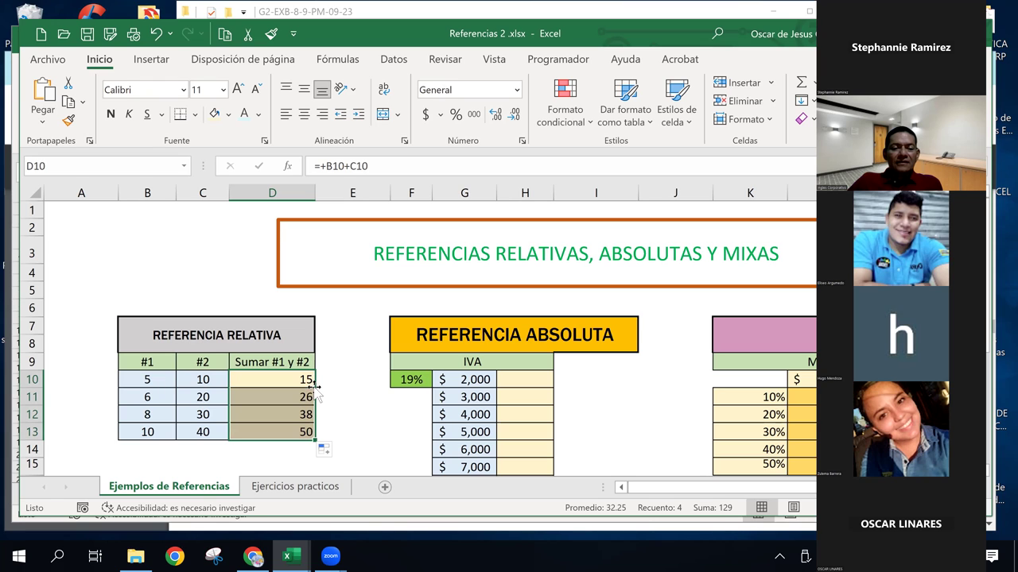
left_click(258, 377)
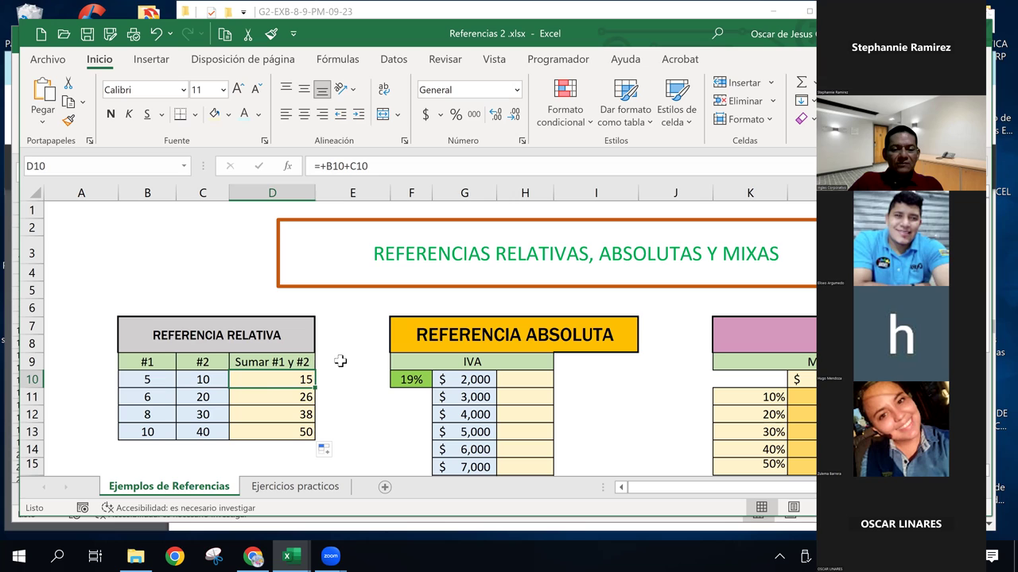
left_click(525, 382)
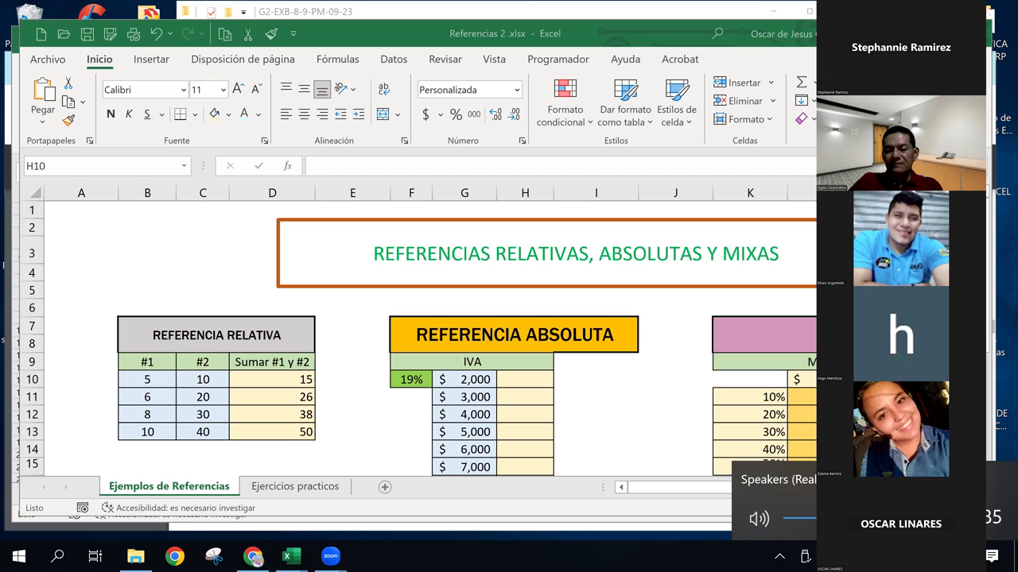
left_click(709, 508)
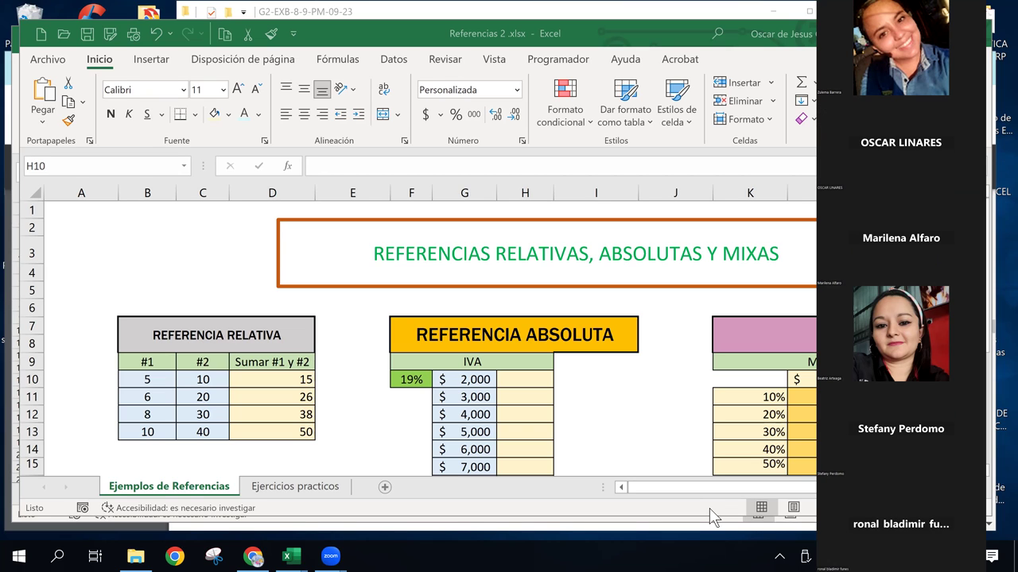
left_click(521, 378)
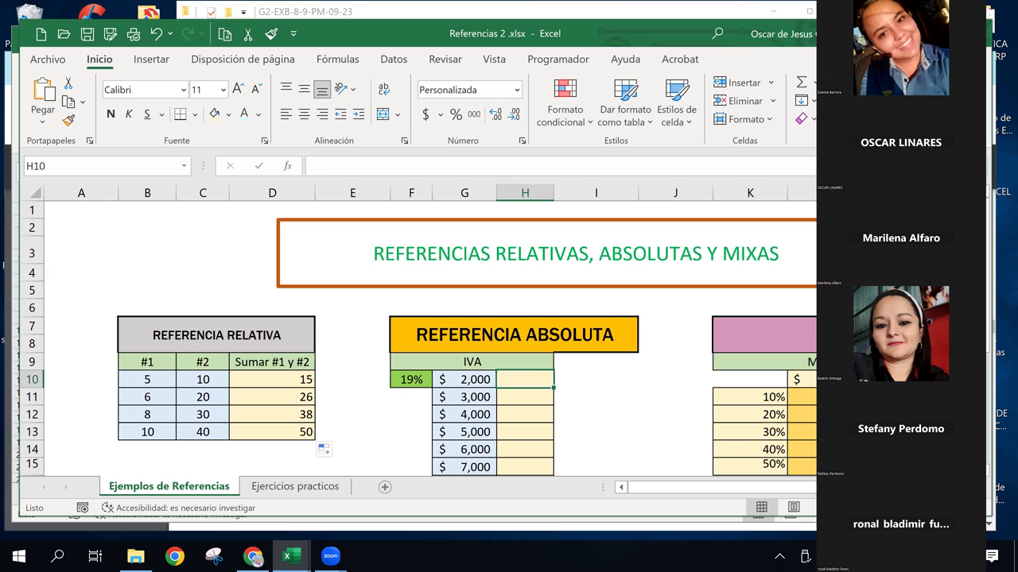
left_click(572, 382)
left_click(530, 379)
key("alt+Tab")
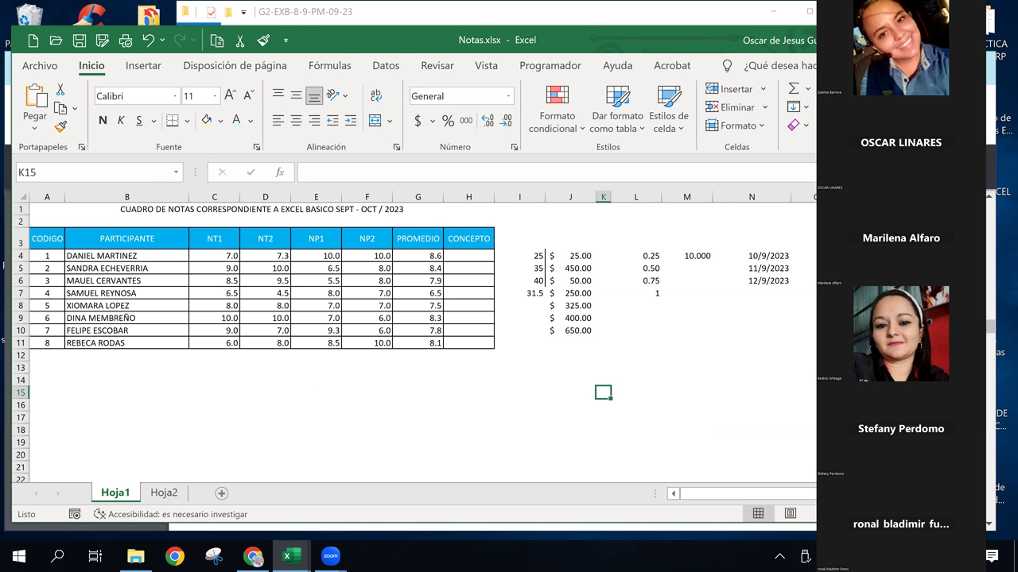
key("alt+Tab")
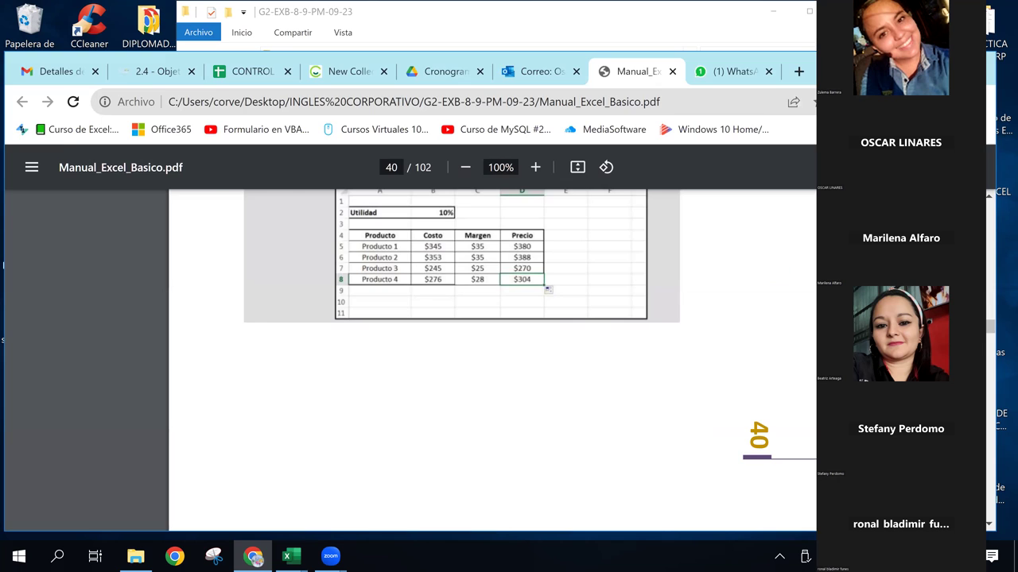
key("super+Down")
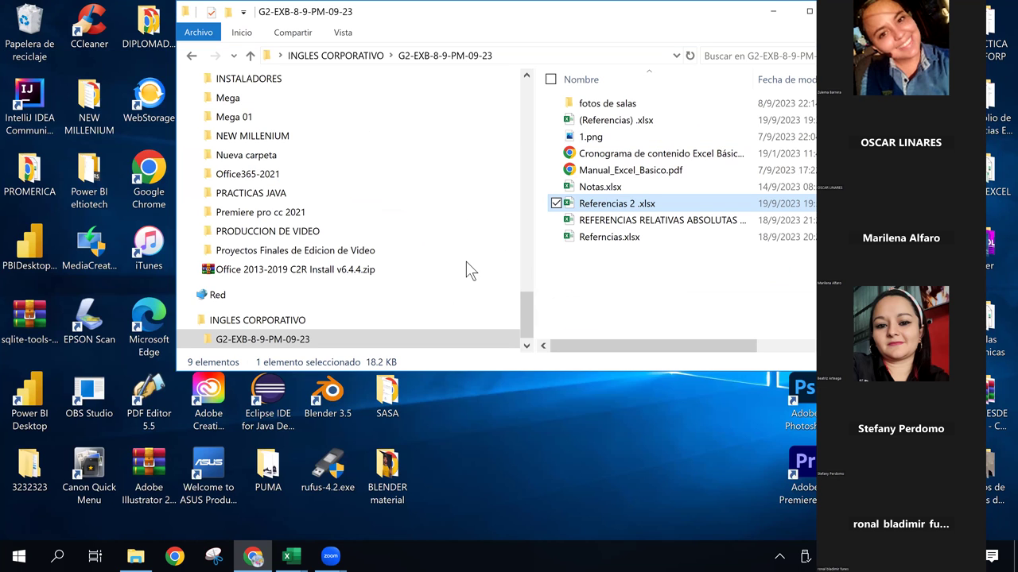
double_click(569, 204)
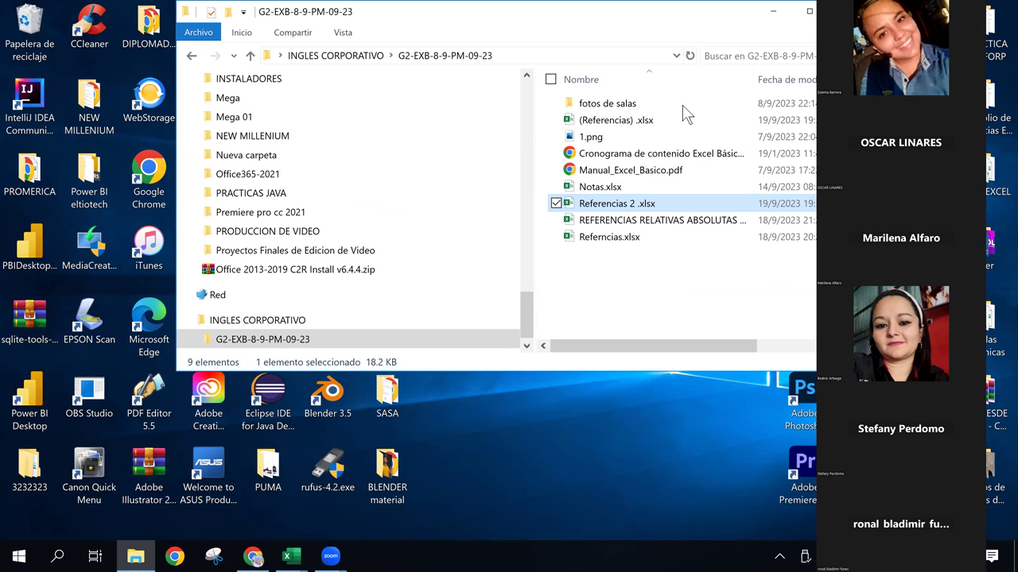
right_click(603, 203)
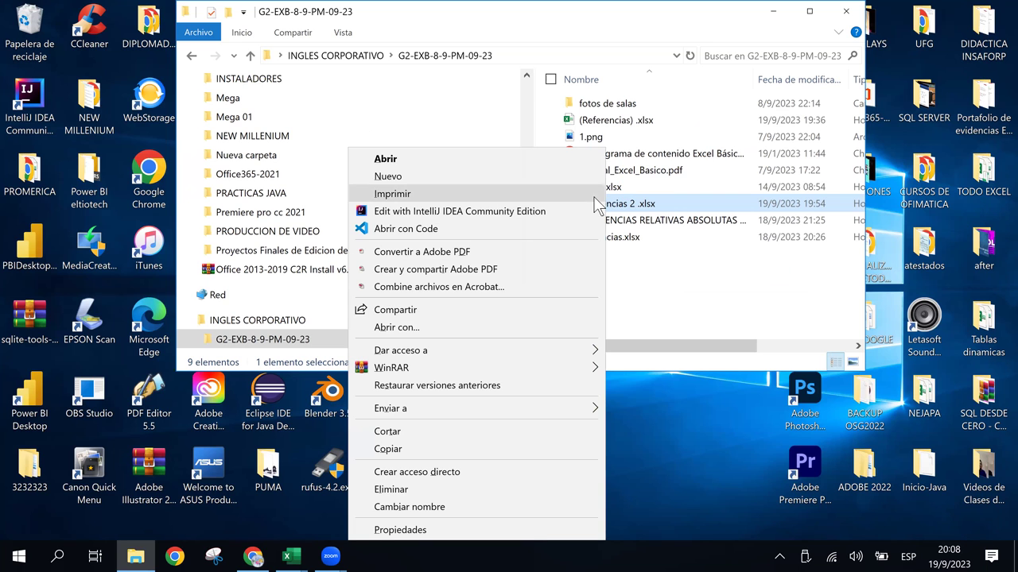
left_click(444, 329)
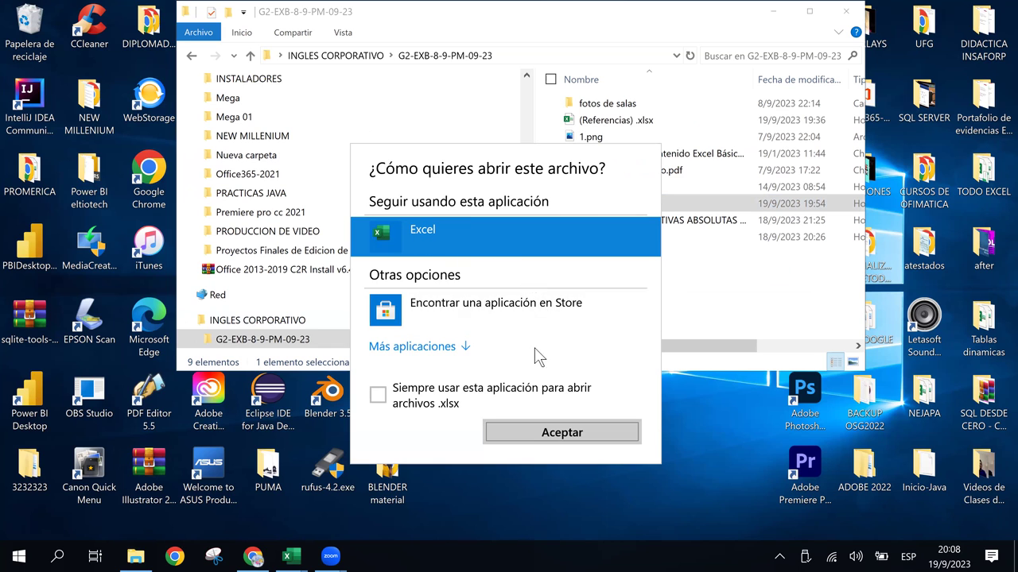
left_click(596, 450)
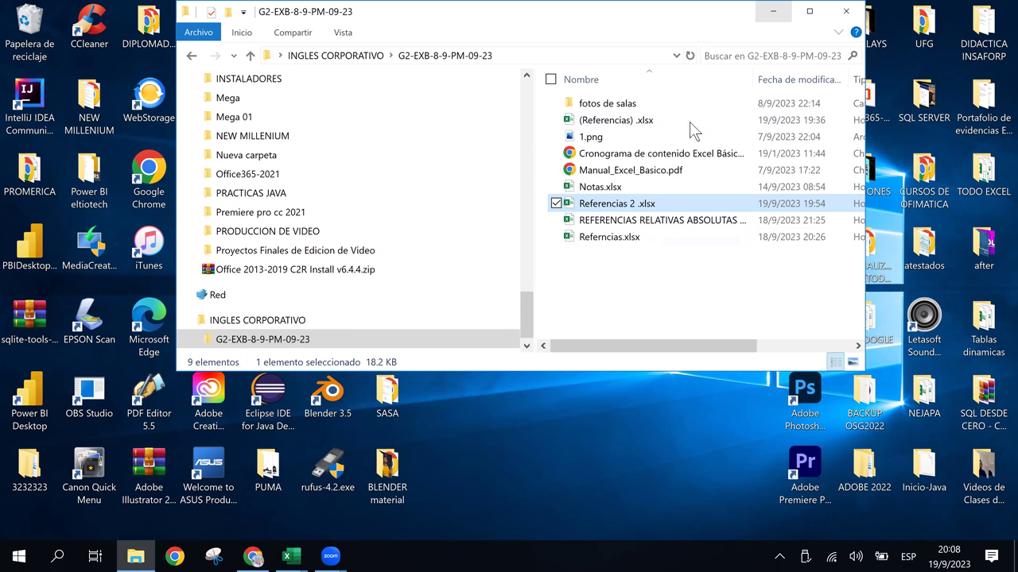
left_click(772, 12)
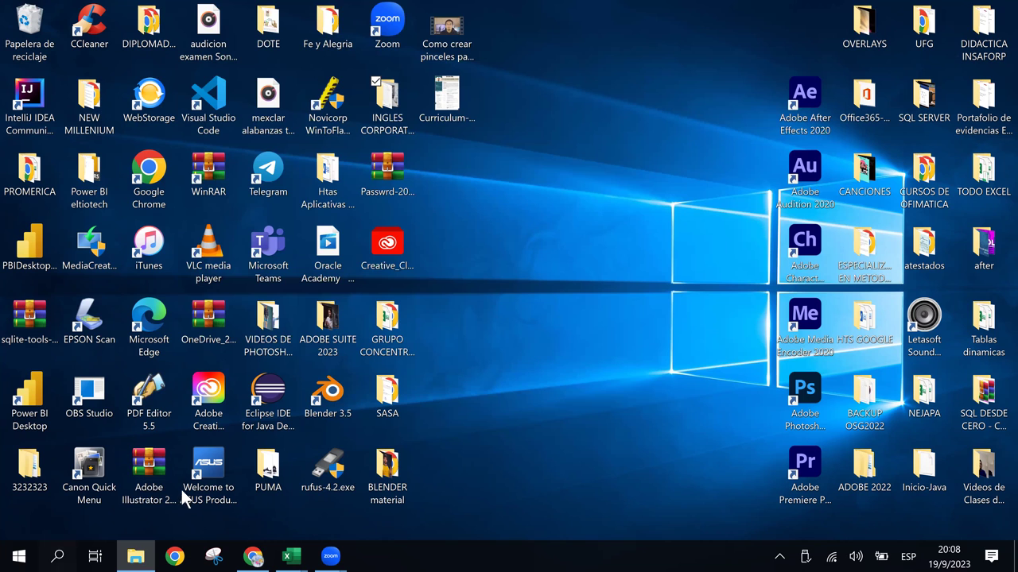
left_click(290, 559)
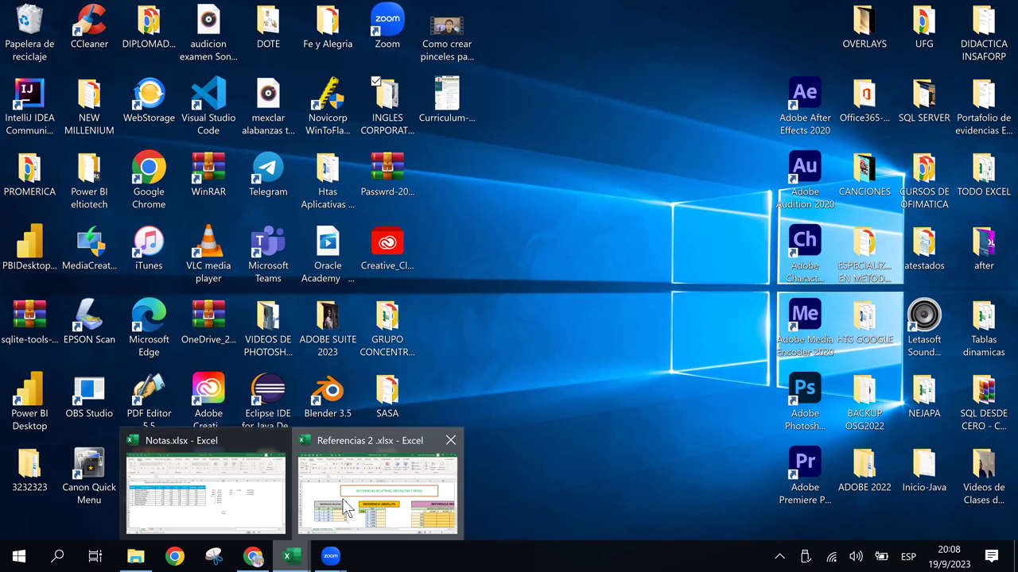
left_click(344, 509)
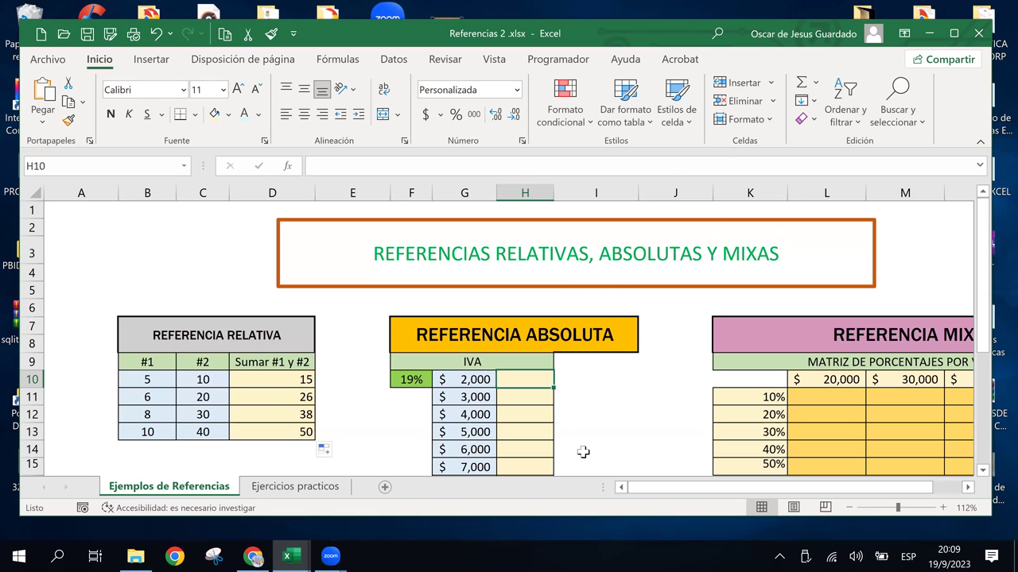
left_click(274, 396)
left_click(276, 382)
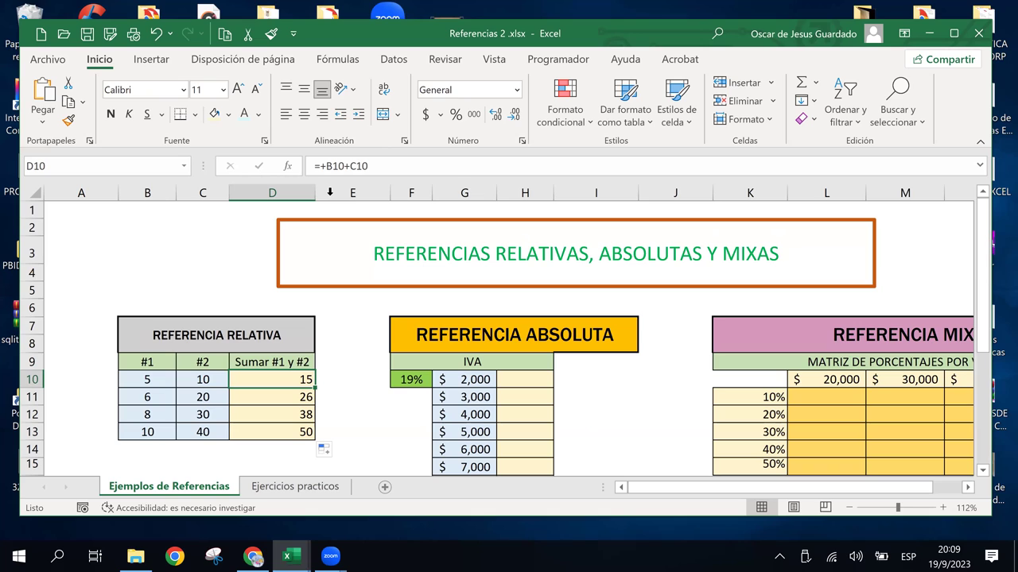
left_click(522, 362)
left_click(528, 381)
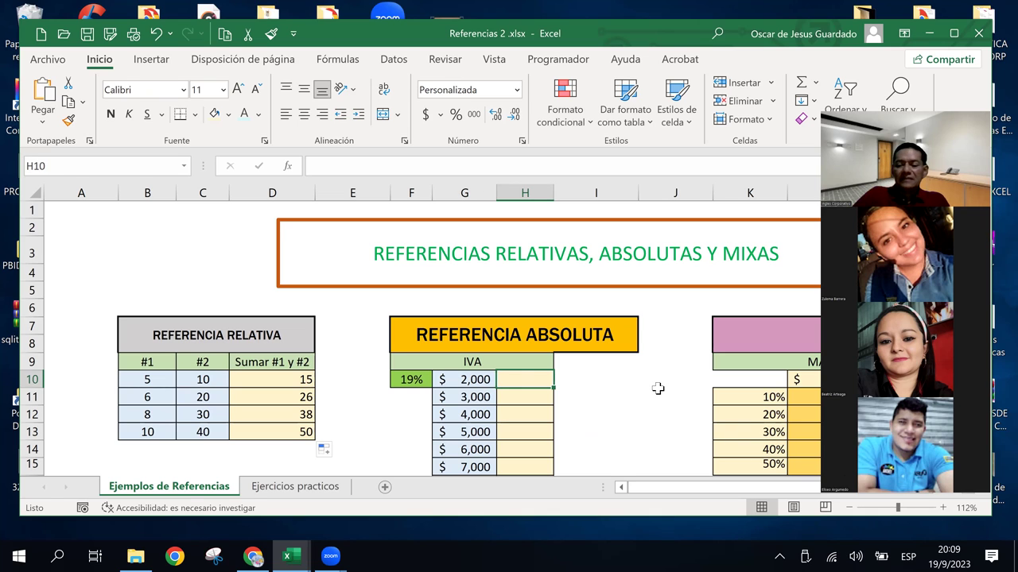
type("+")
key("Left")
key("Left")
key("Left")
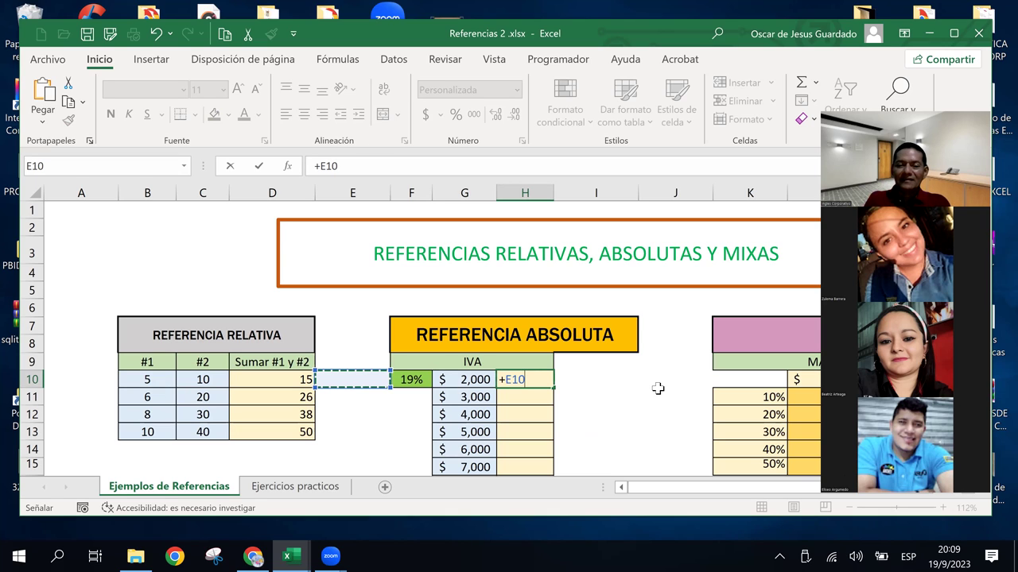
key("Escape")
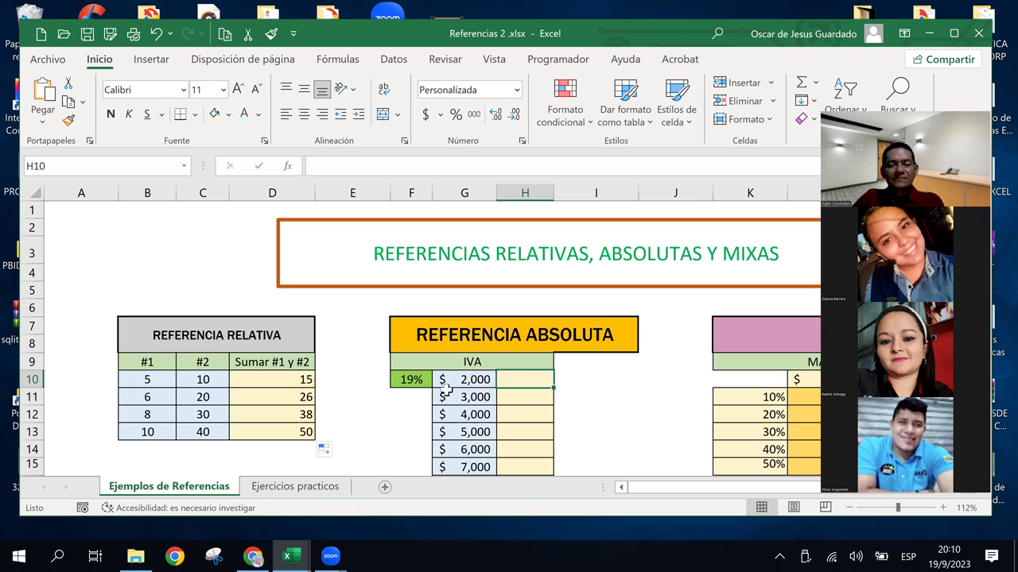
- Change the IVA rate in F10 from 19% to 13%
left_click(410, 379)
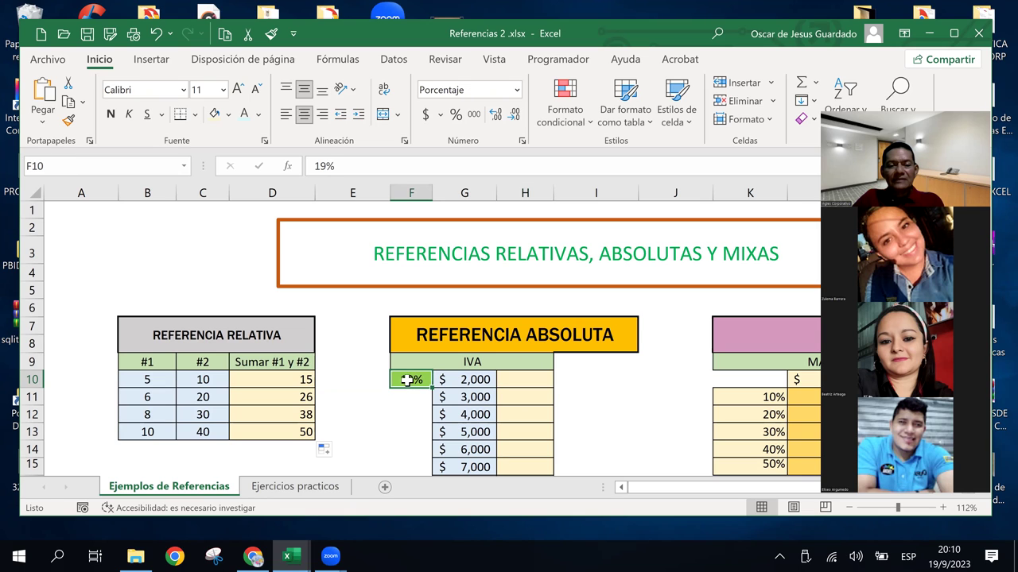
double_click(407, 380)
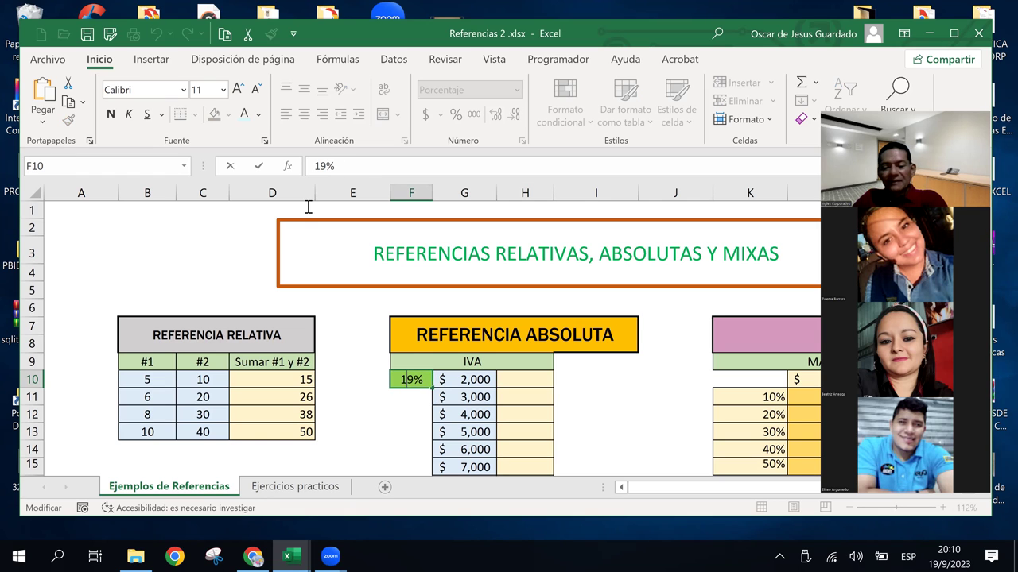
key("Delete")
type("3")
key("Return")
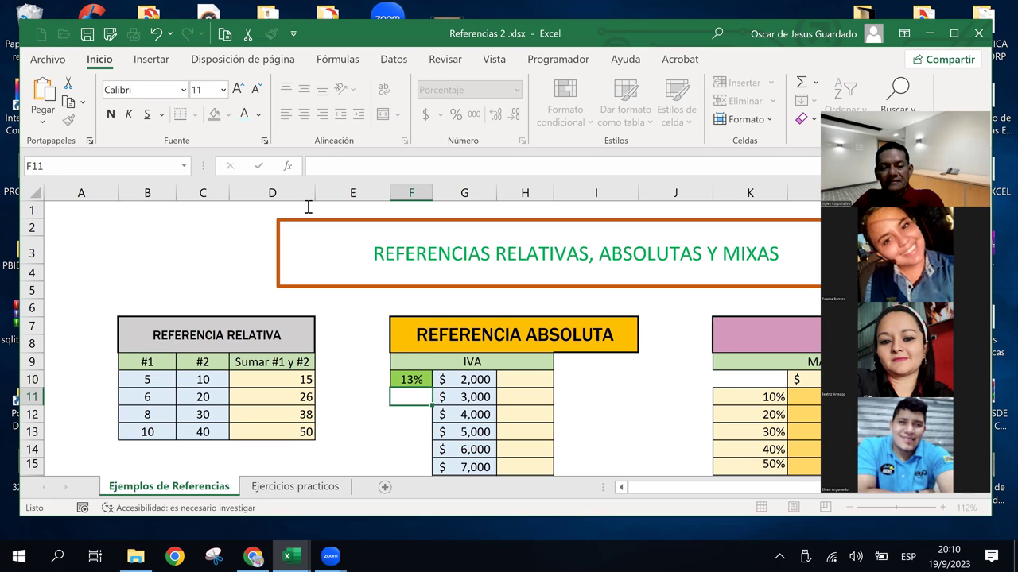
- Review the column G amounts from 2,000 to 7,000, then return to H10
left_click(517, 379)
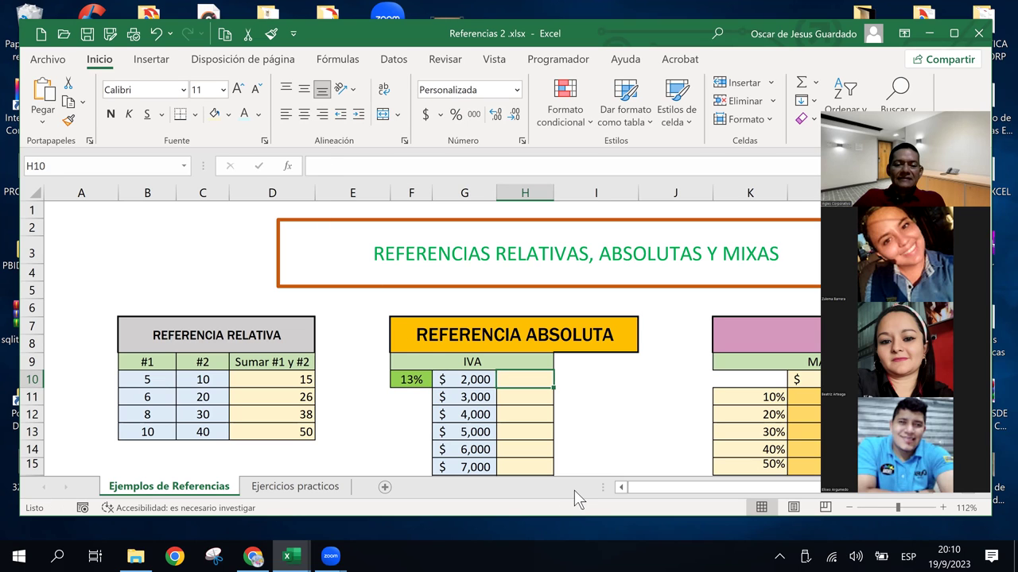
left_click(408, 380)
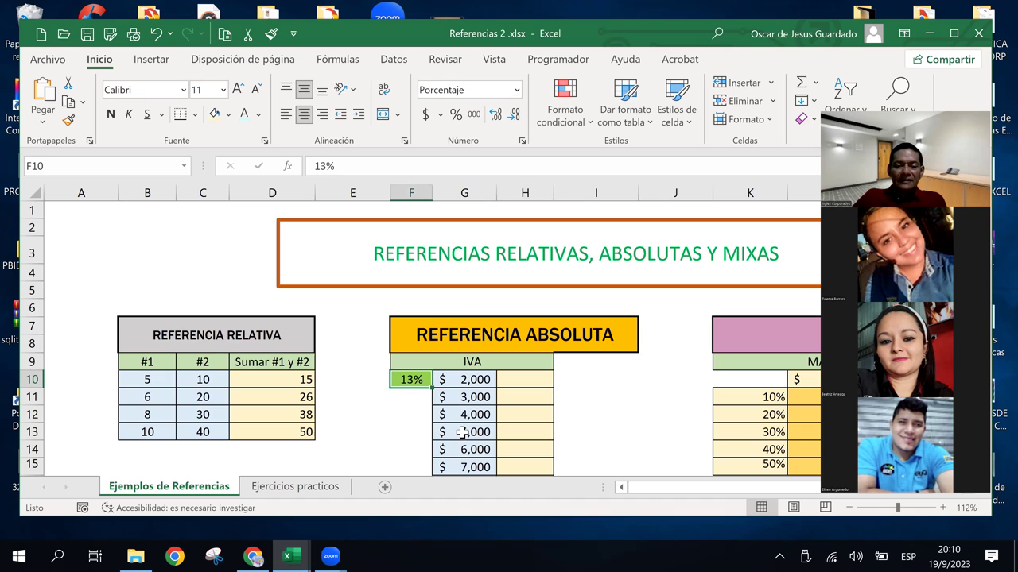
left_click(518, 382)
left_click(487, 384)
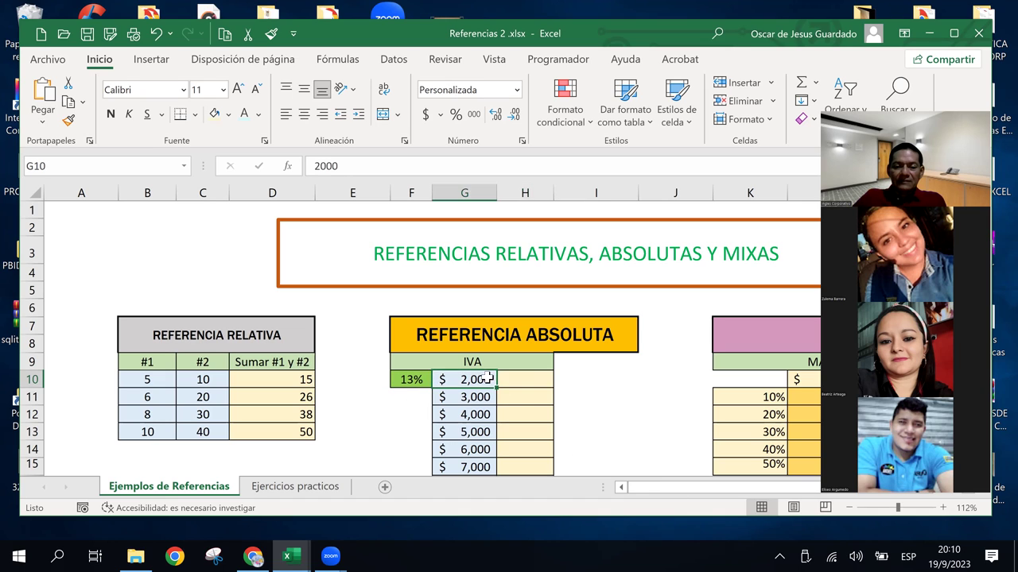
left_click(490, 417)
left_click(475, 395)
left_click(474, 381)
left_click(474, 466)
left_click(489, 395)
left_click(528, 381)
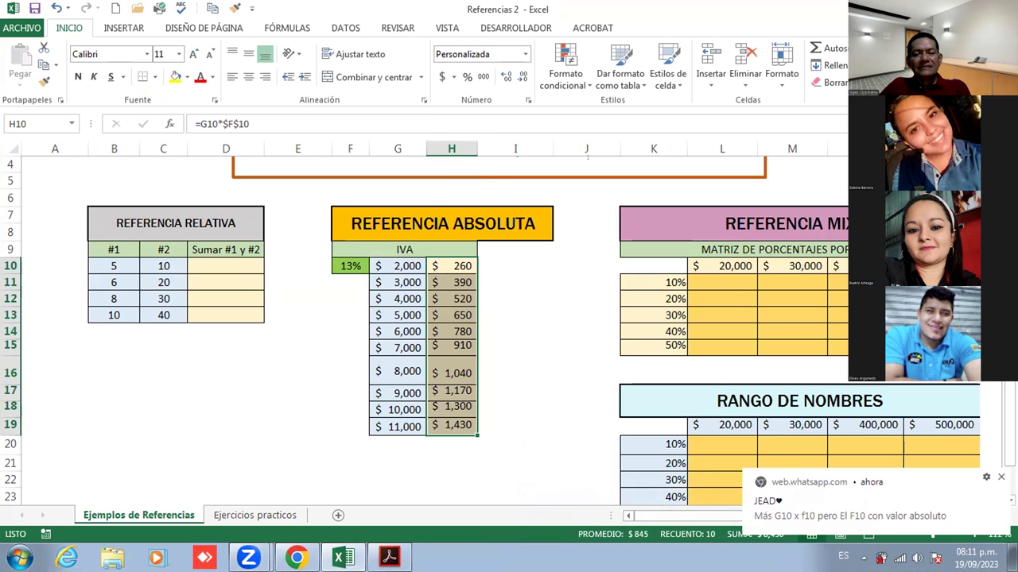
- Display the =G10*$F$10 formula in cell H10
left_click(453, 425)
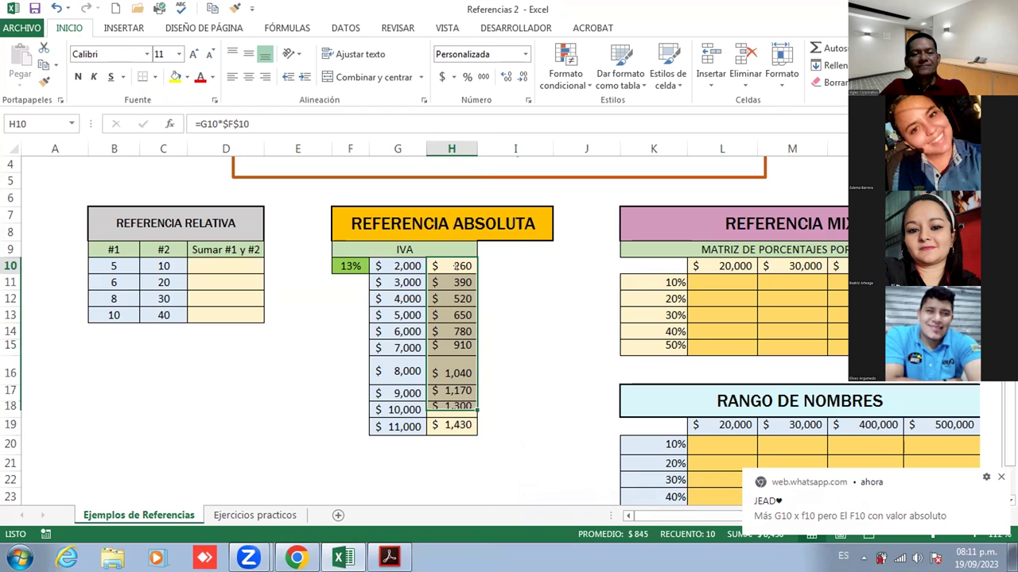
left_click(453, 267)
double_click(453, 266)
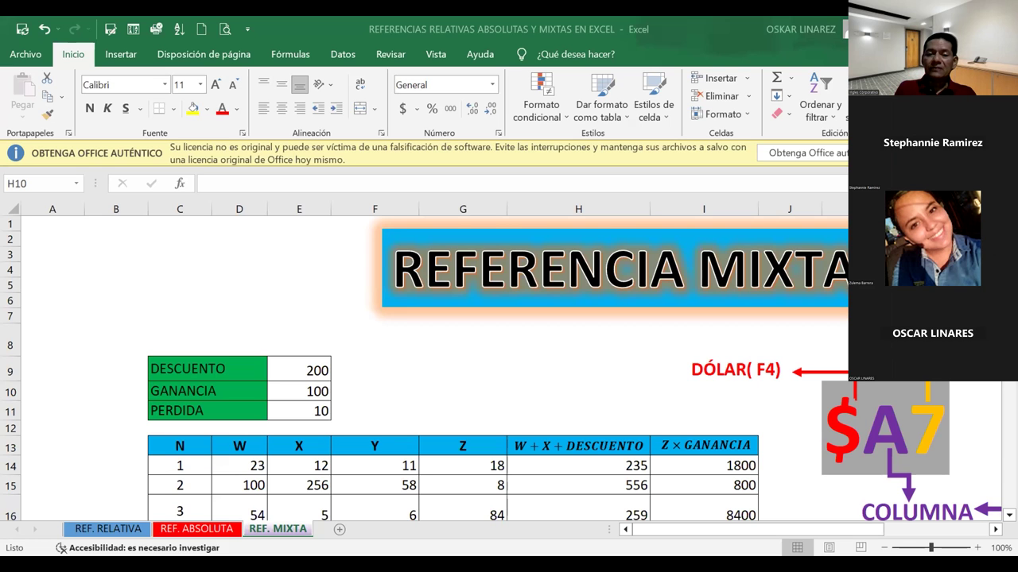
- Select H10 and restore the Excel window to a smaller size
left_click(578, 391)
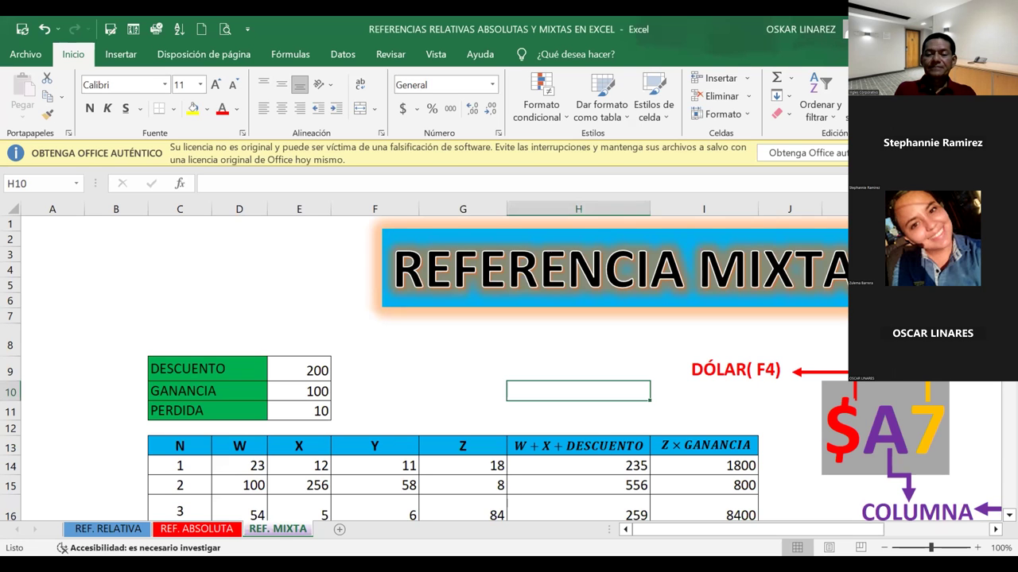
key("super+Down")
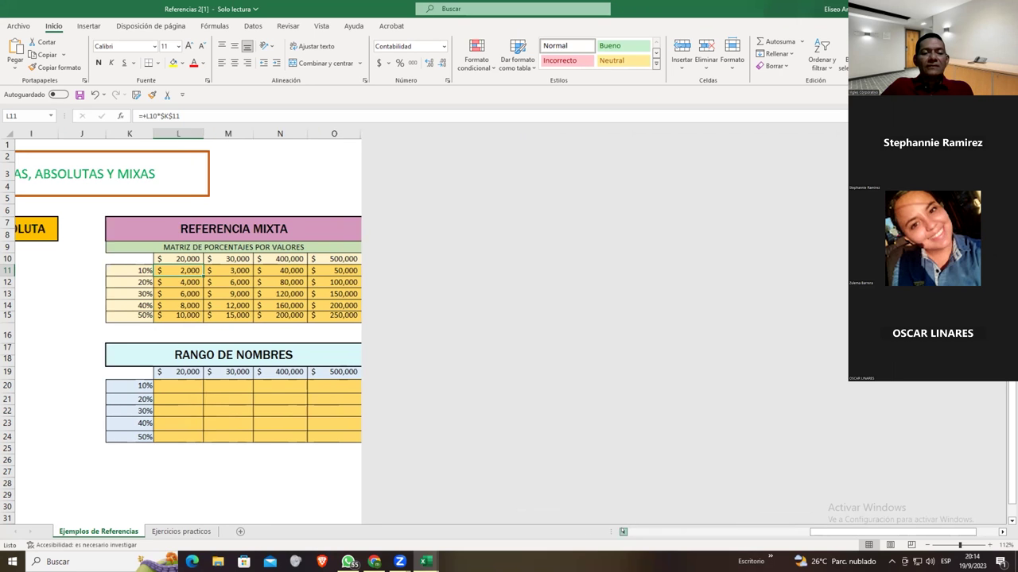
- Turn on Líneas de cuadrícula from the Vista tab and zoom the sheet to 175%
left_click(624, 532)
left_click(623, 531)
left_click(623, 532)
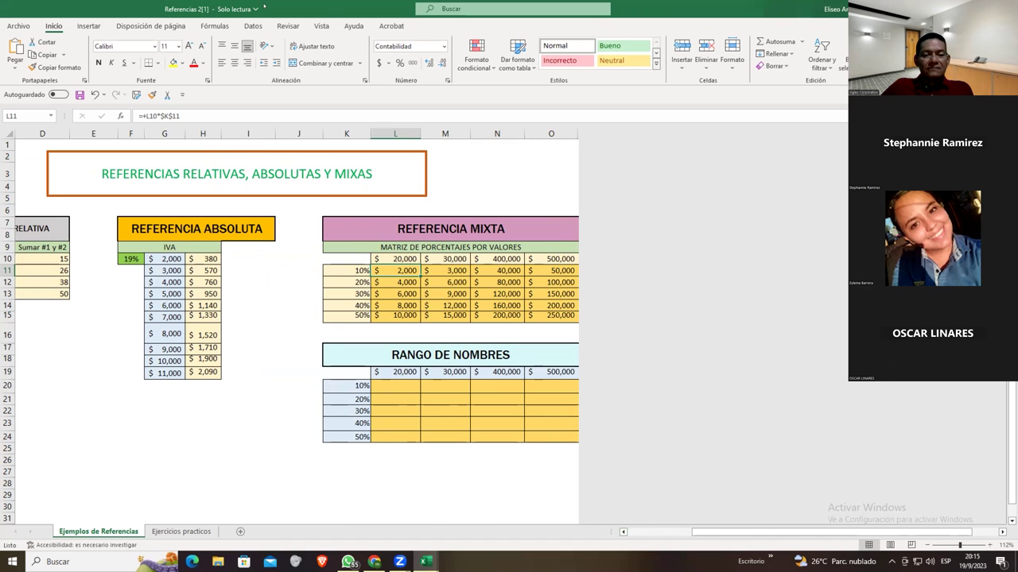
left_click(255, 26)
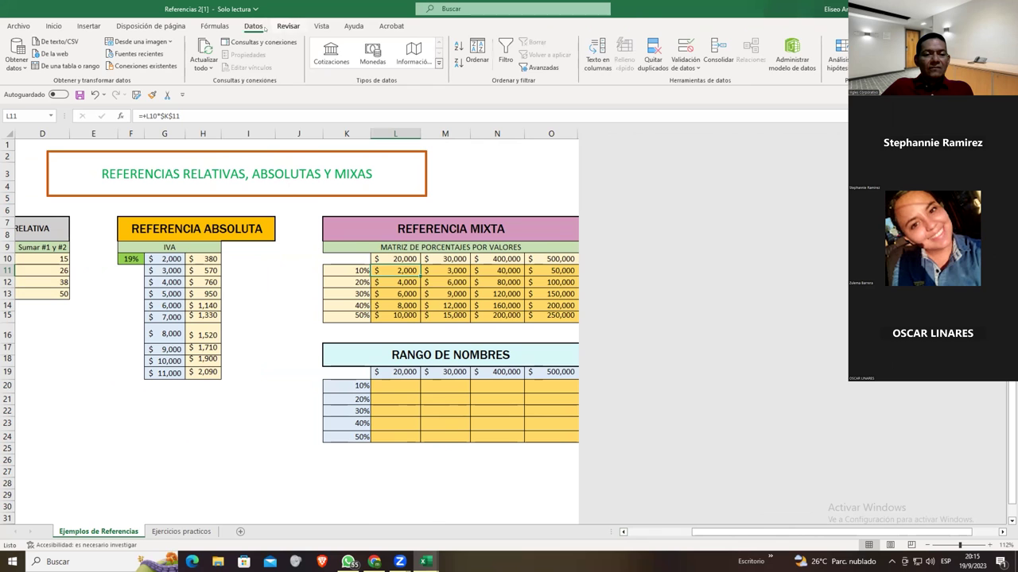
scroll(265, 29, "down", 1)
scroll(266, 29, "down", 1)
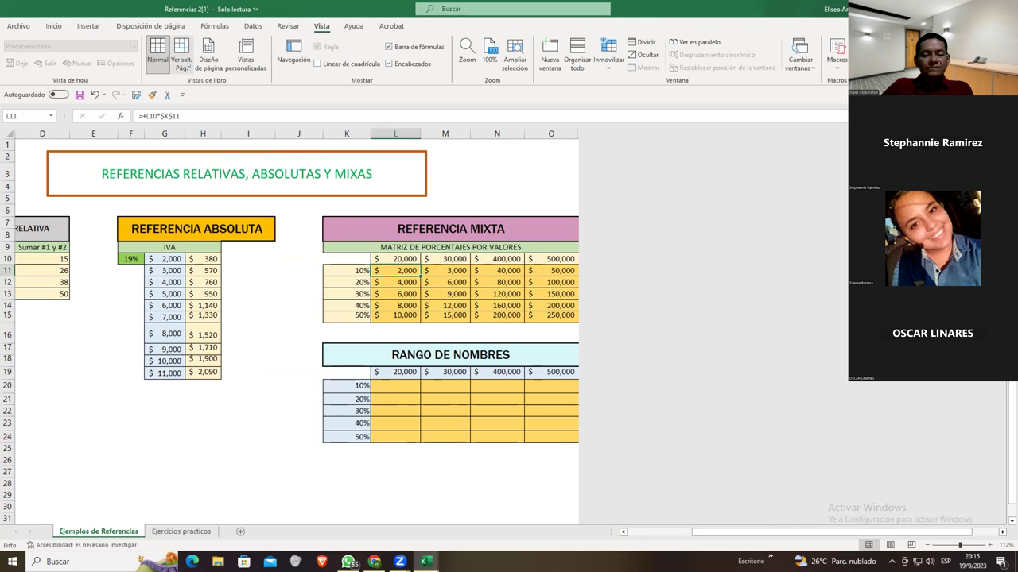
left_click(318, 64)
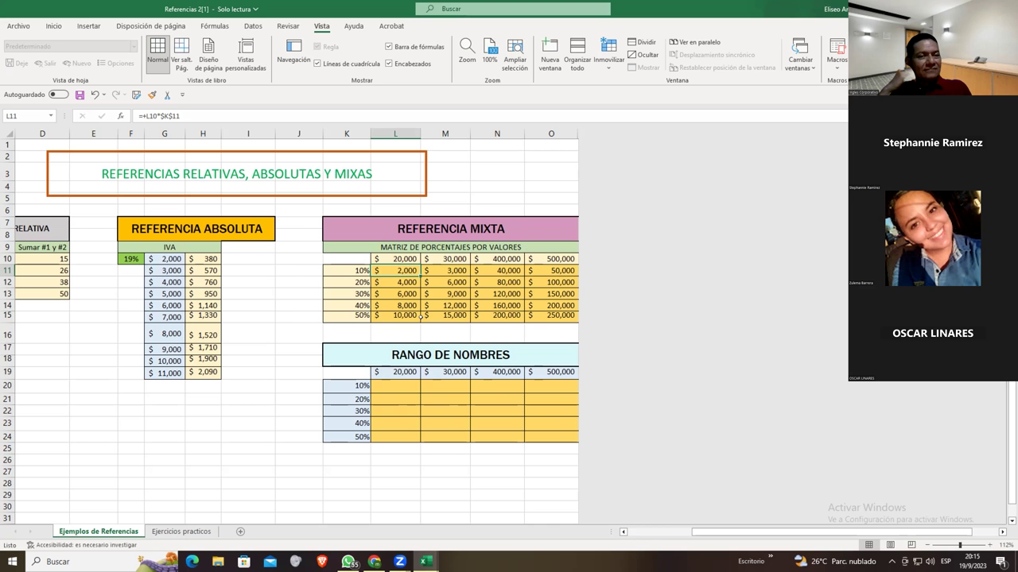
scroll(452, 386, "up", 2)
scroll(452, 386, "up", 1)
left_click_drag(715, 533, 742, 532)
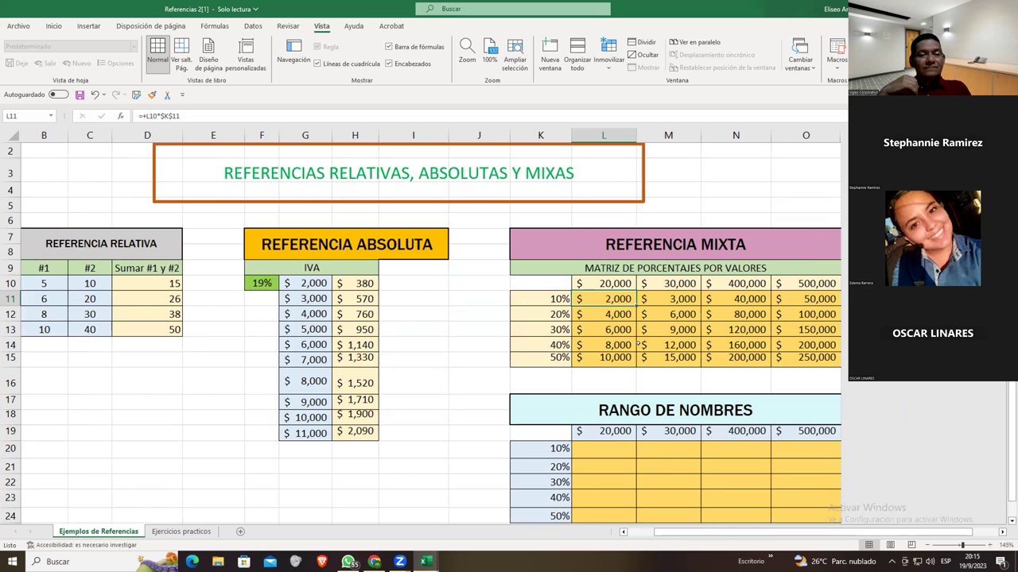
scroll(638, 344, "up", 1)
scroll(638, 344, "up", 1)
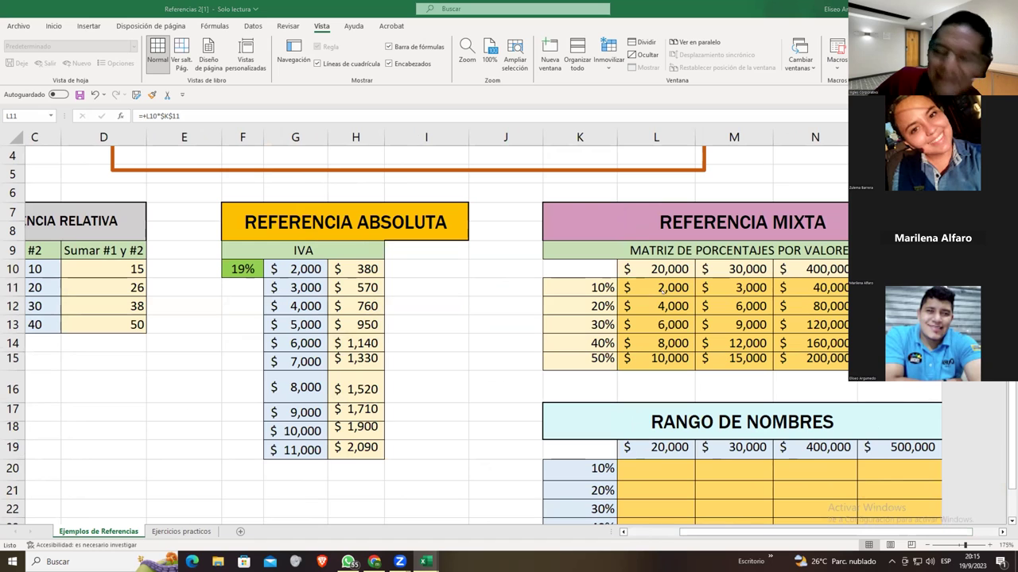
left_click(660, 288)
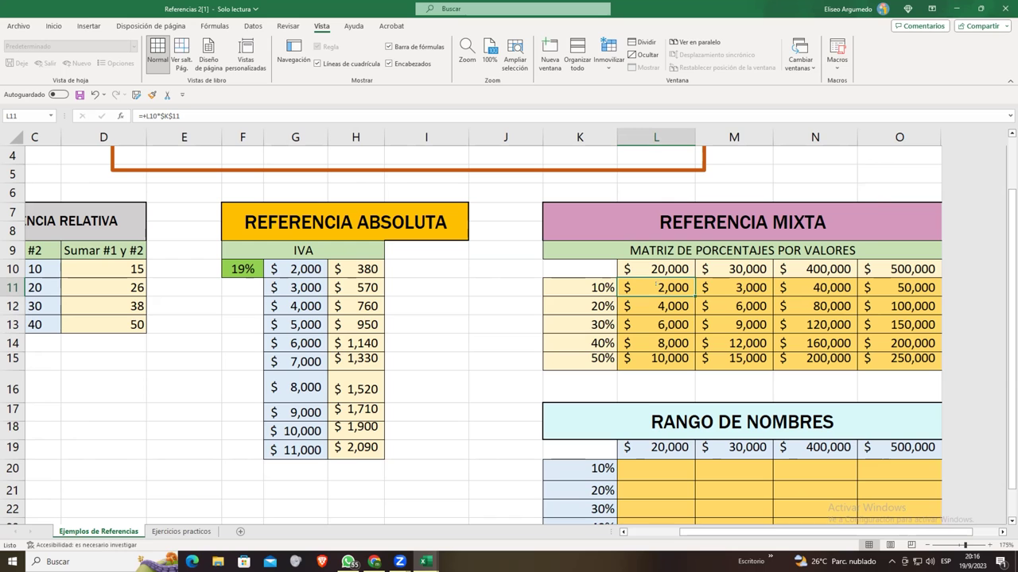
- Correct the L11 formula to =+L10*$K$11, making K11 absolute with F4
double_click(657, 284)
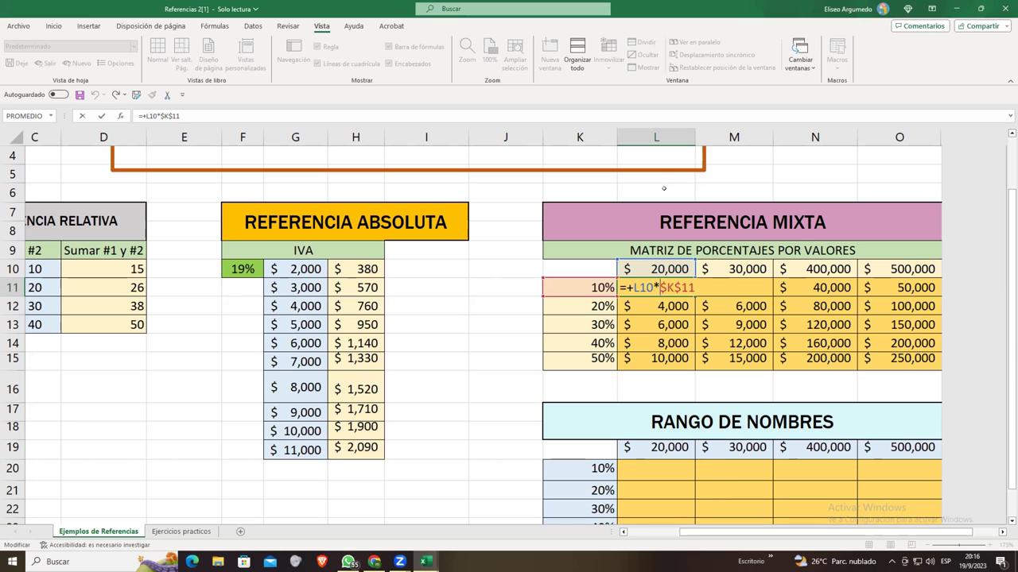
left_click_drag(580, 137, 899, 137)
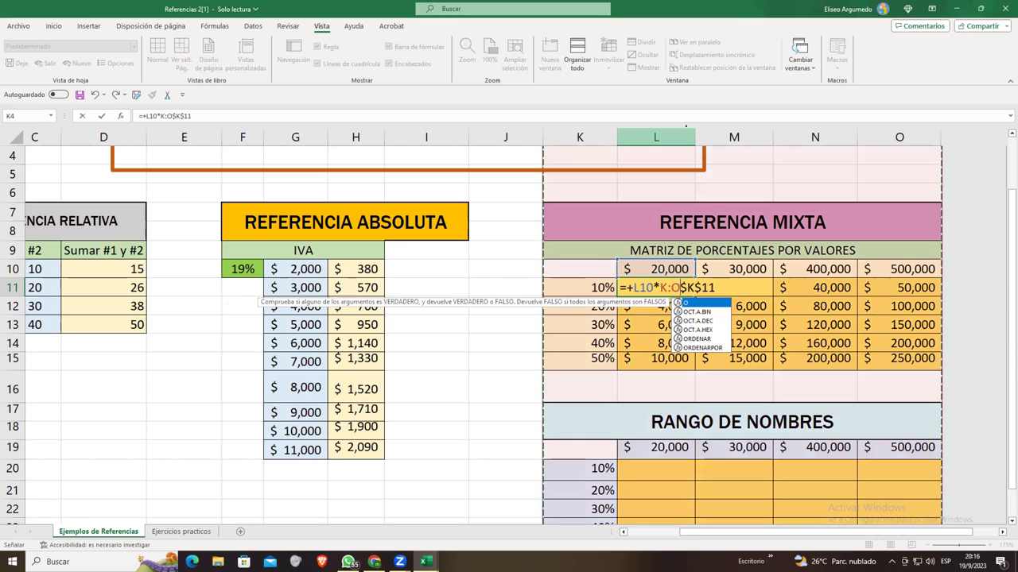
left_click(640, 269)
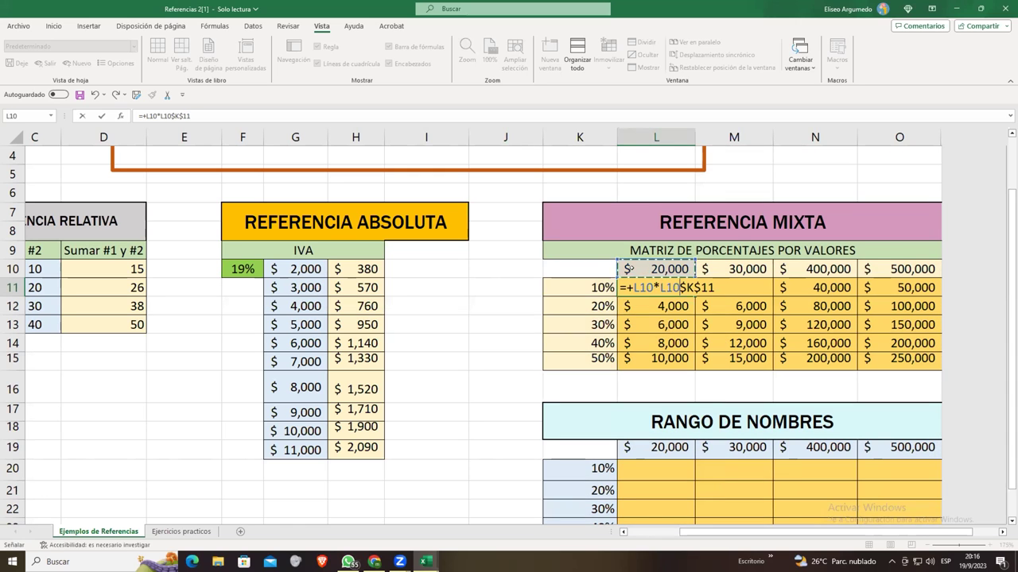
key("Return")
left_click(676, 241)
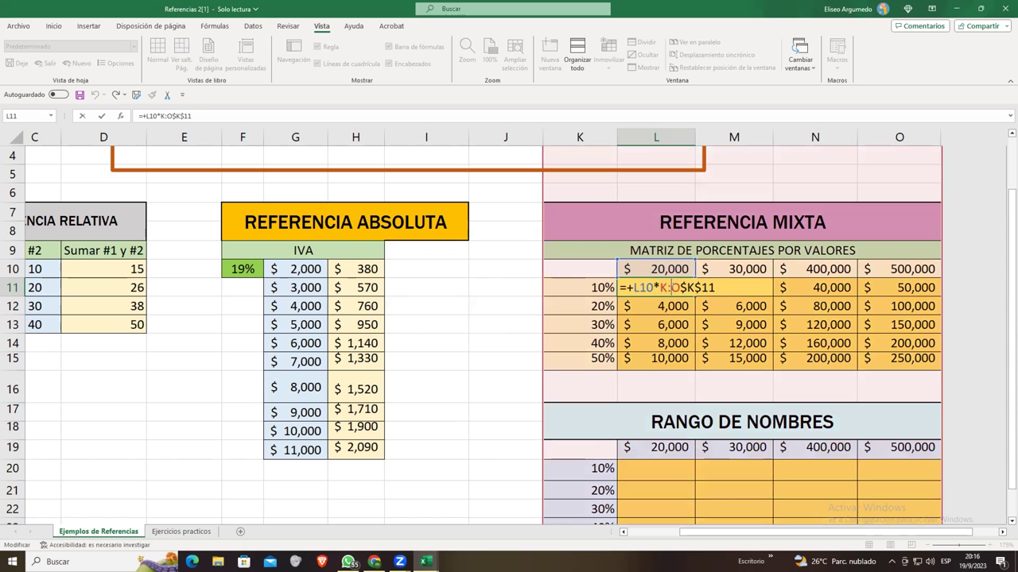
left_click(656, 268)
key("End")
key("BackSpace")
key("BackSpace")
key("BackSpace")
key("BackSpace")
key("BackSpace")
key("BackSpace")
key("BackSpace")
key("BackSpace")
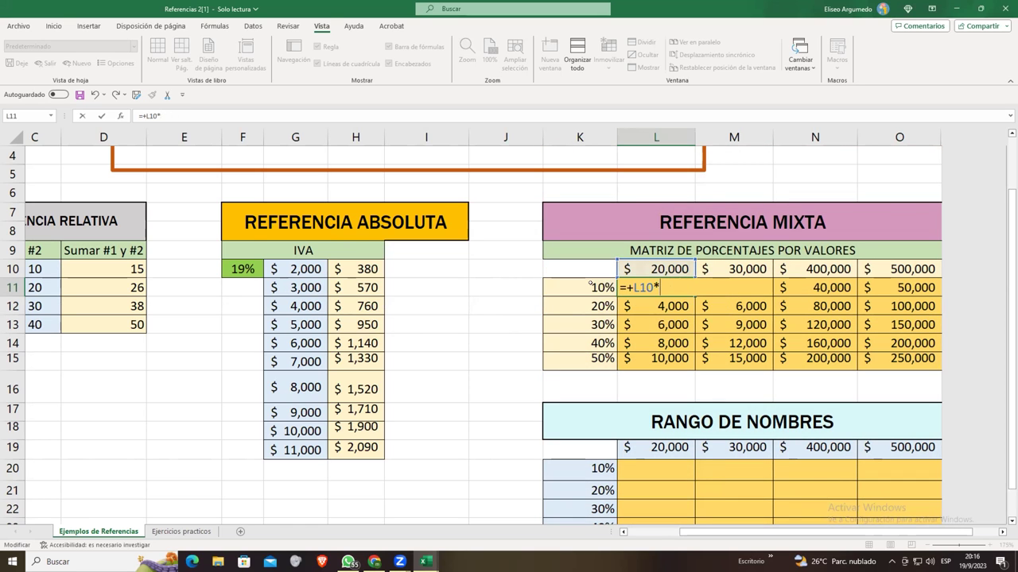
left_click(592, 291)
key("F2")
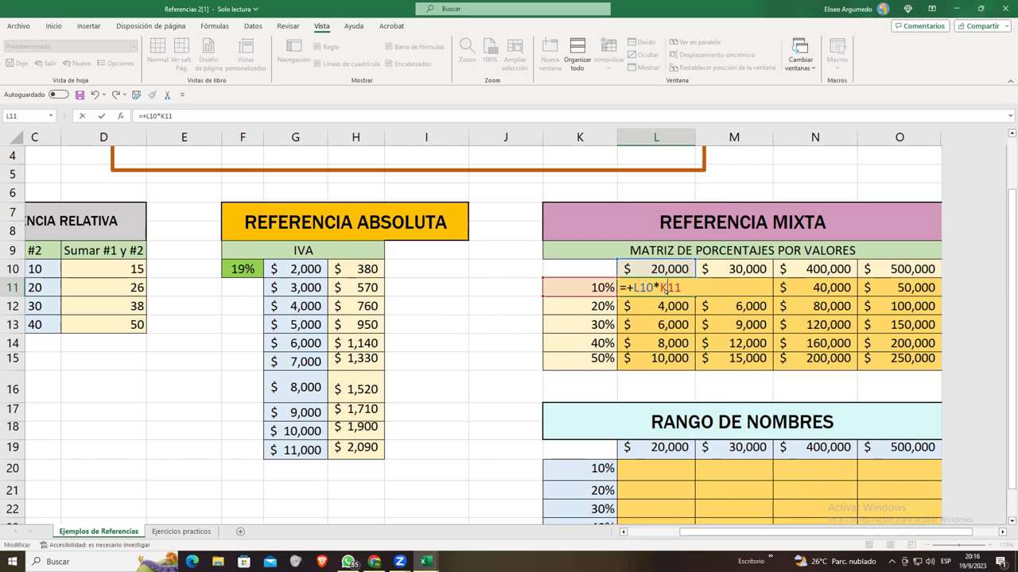
key("F4")
key("Return")
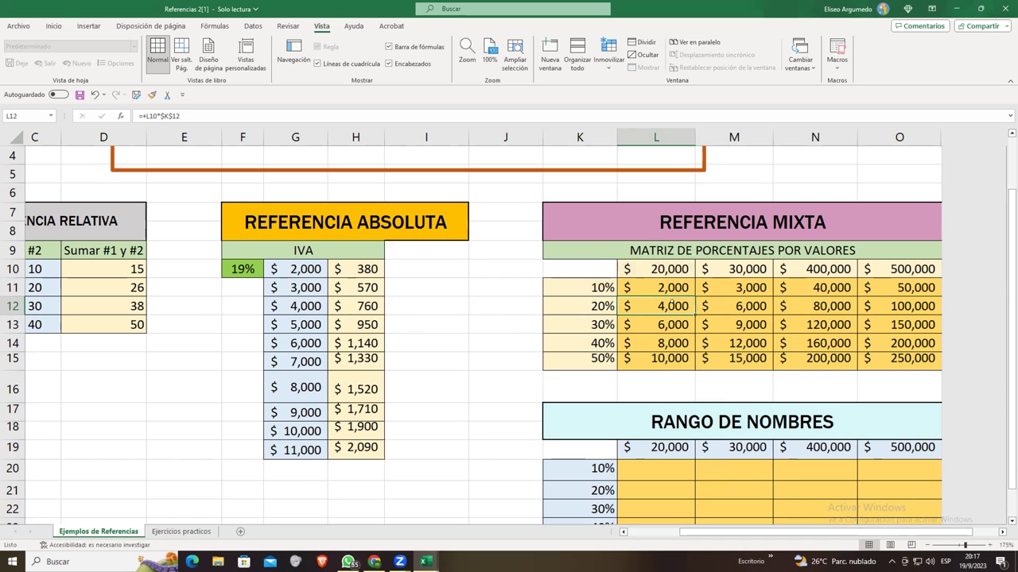
key("Up")
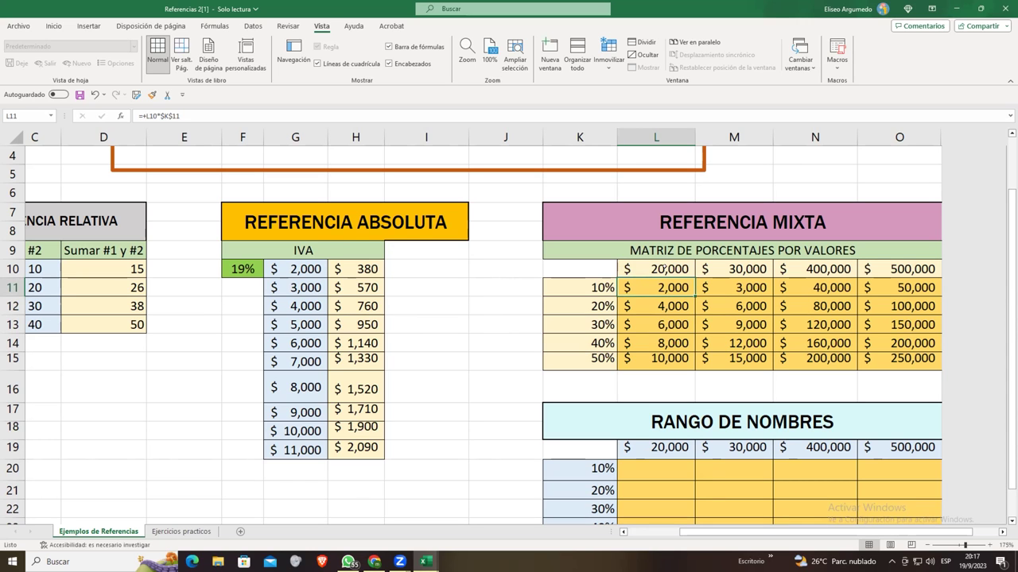
- Check the filled L11:L15 and L11:O11 ranges and the 10% factor in K11
left_click_drag(663, 269, 664, 362)
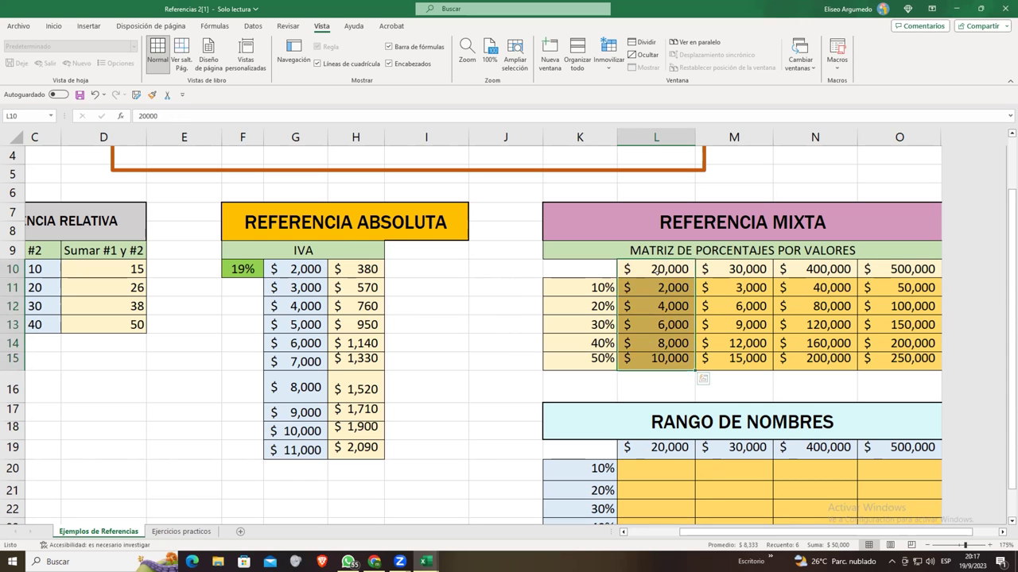
left_click(666, 292)
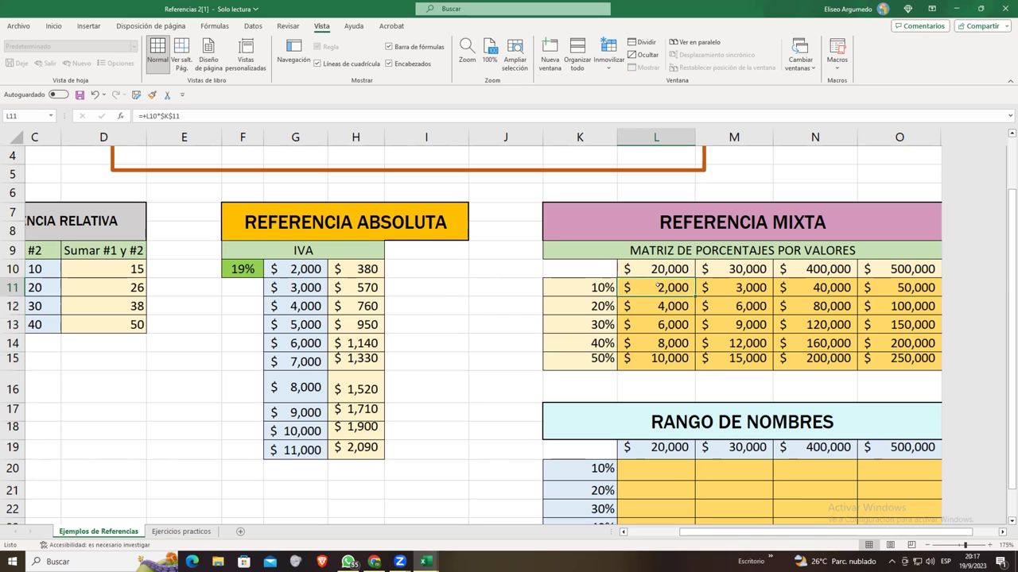
left_click_drag(657, 291, 657, 359)
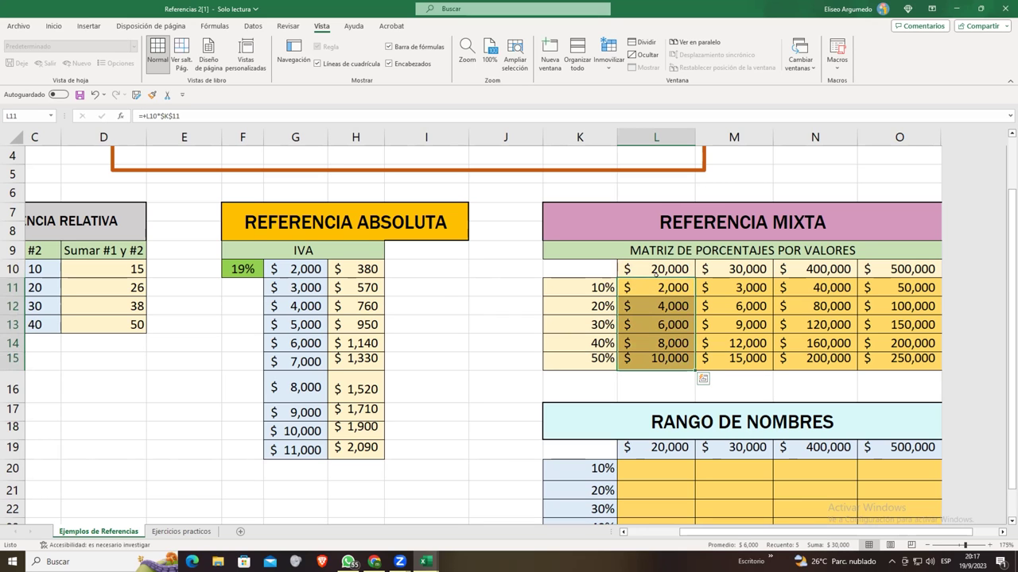
left_click_drag(630, 283, 867, 273)
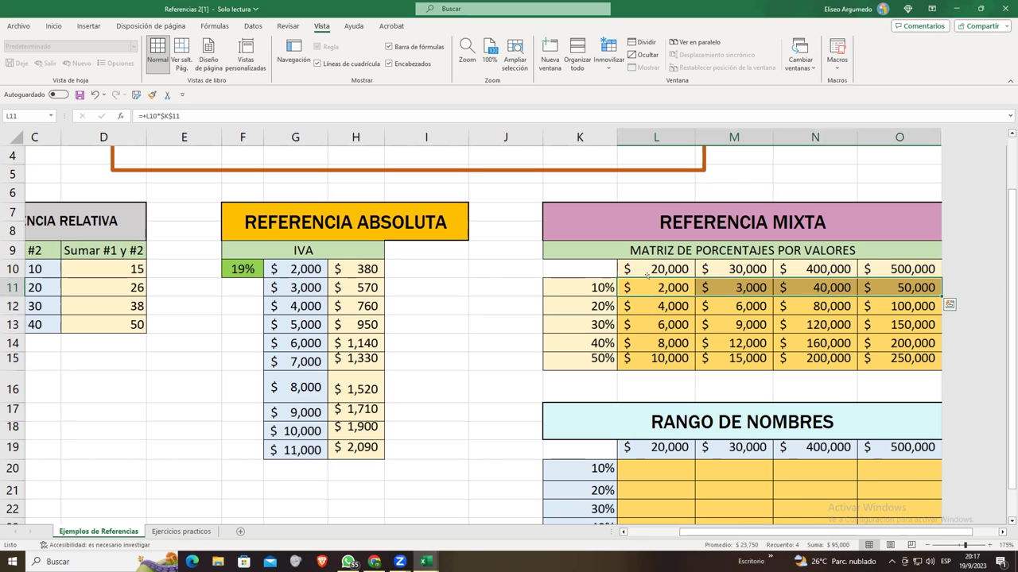
left_click(646, 288)
left_click_drag(646, 288, 648, 359)
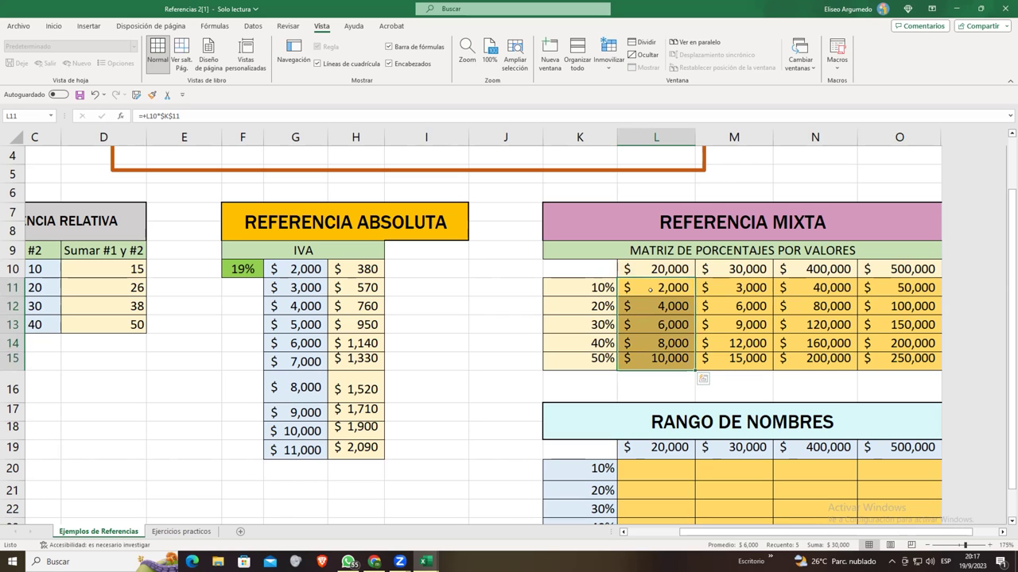
key("Down")
key("Down")
key("Down")
key("Down")
left_click(663, 290)
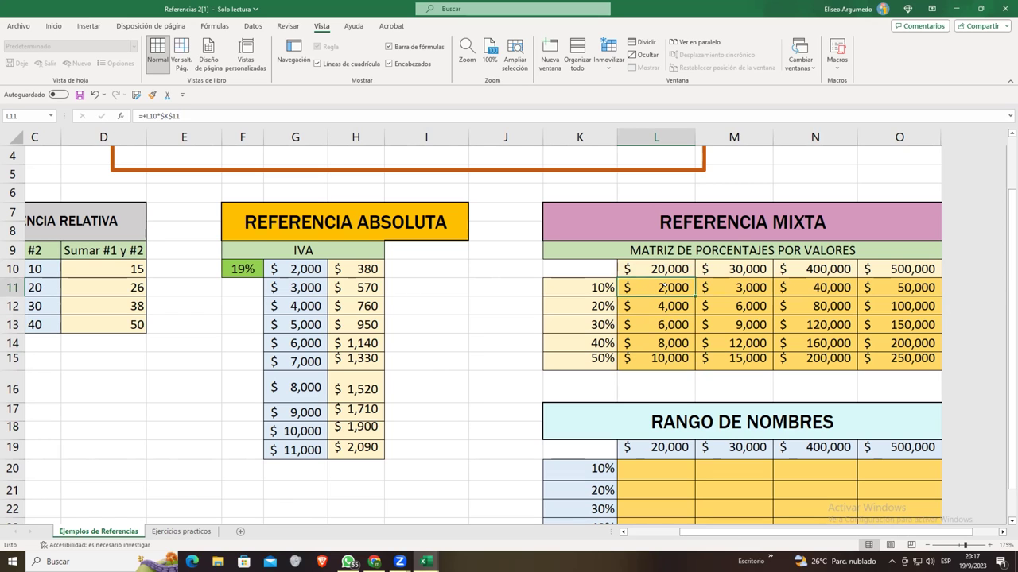
left_click(598, 286)
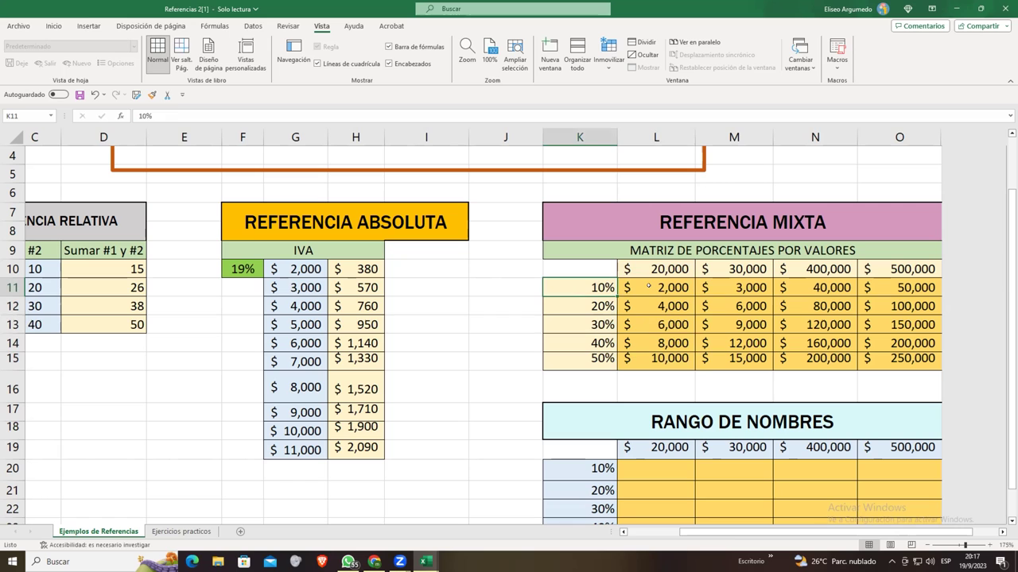
left_click(648, 285)
double_click(648, 286)
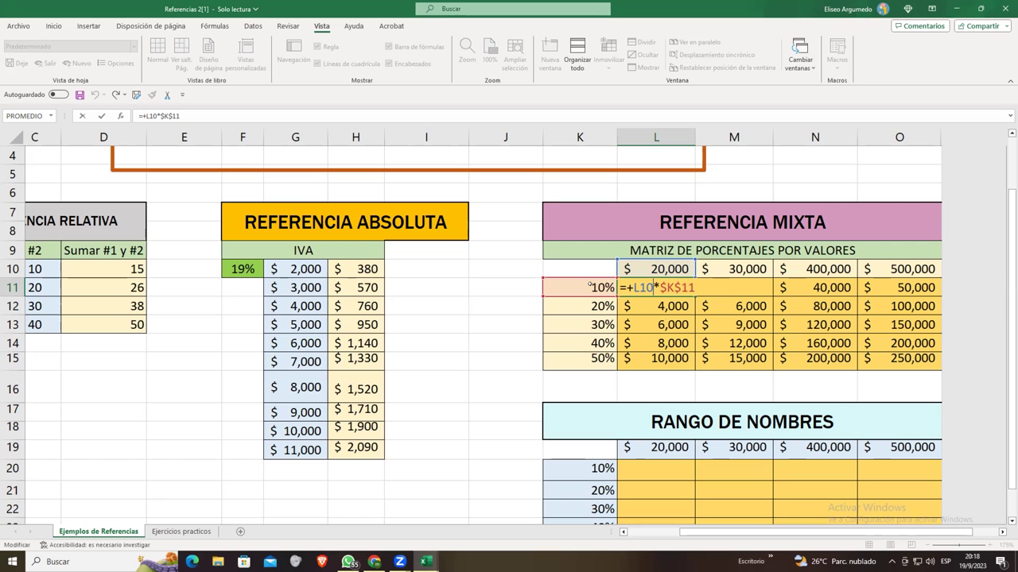
key("Return")
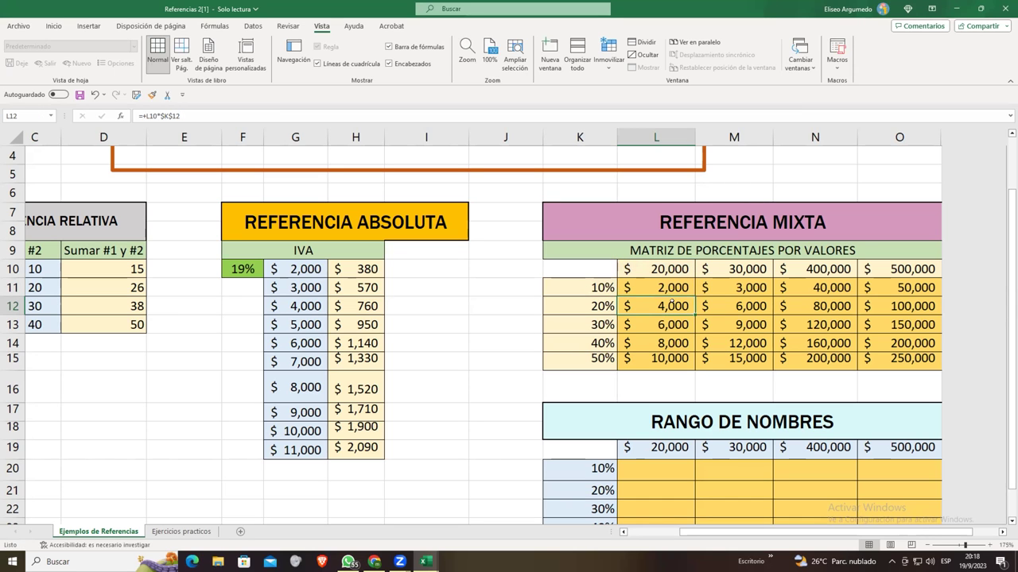
double_click(640, 302)
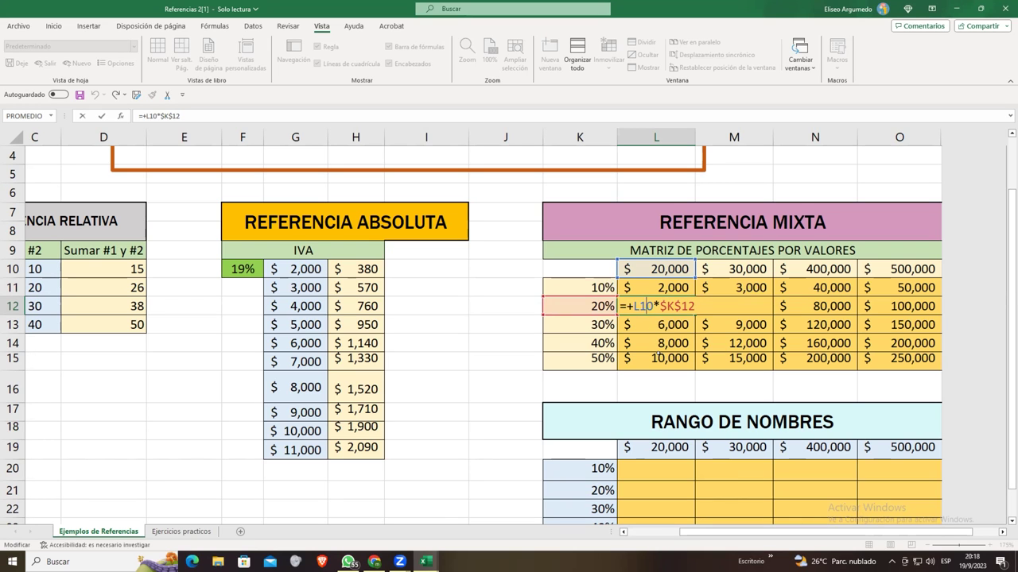
double_click(657, 358)
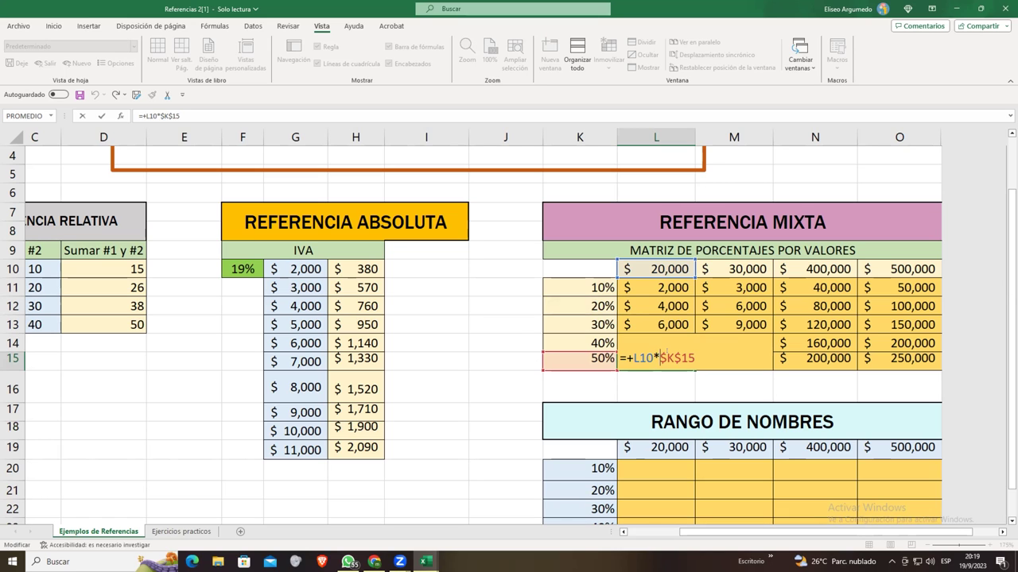
key("Return")
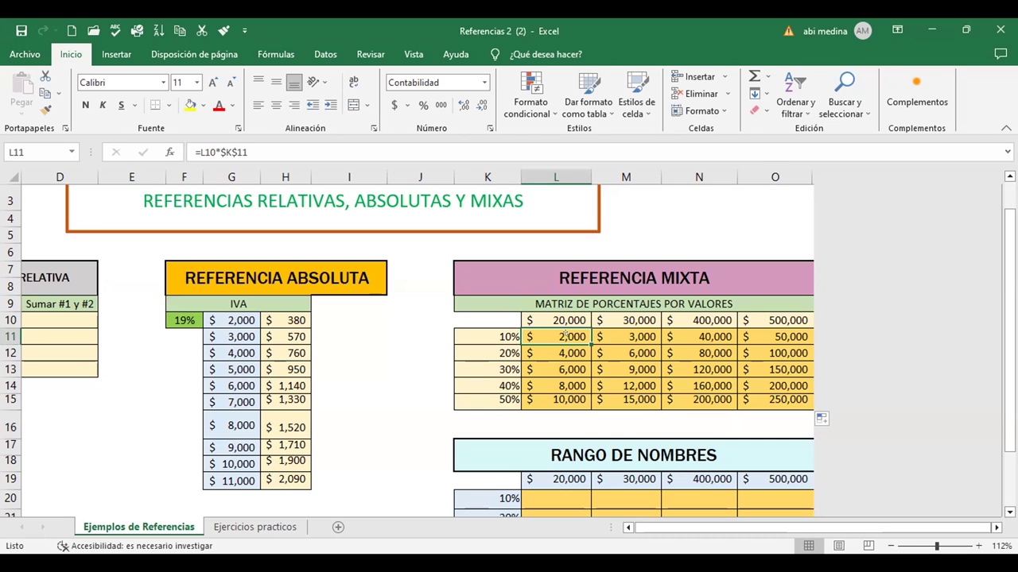
- Show the =L10*$K$11 formula in L11 of the Referencias 2 (2) workbook
double_click(562, 330)
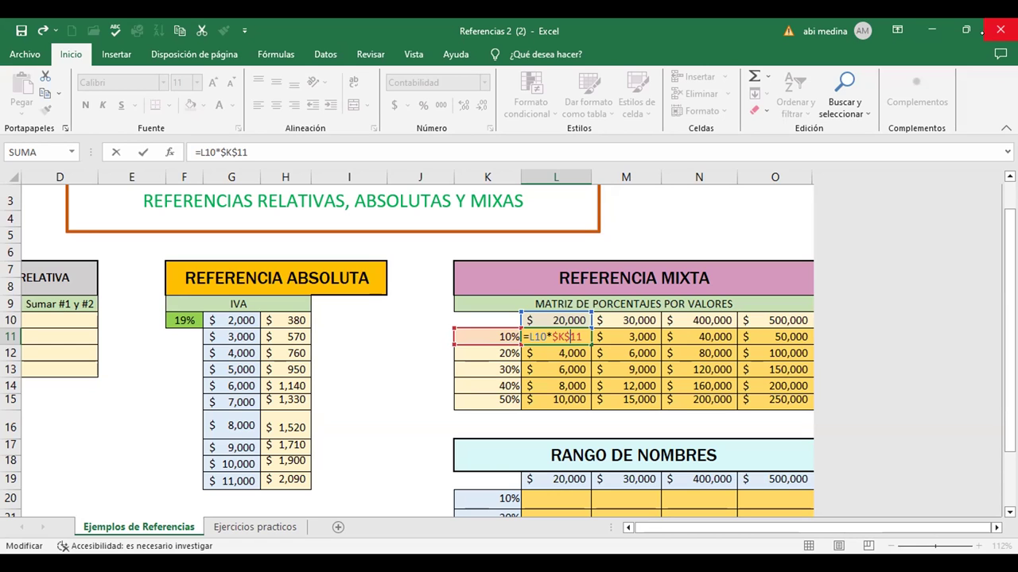
- Exit cell L11 without changing its formula
left_click(131, 447)
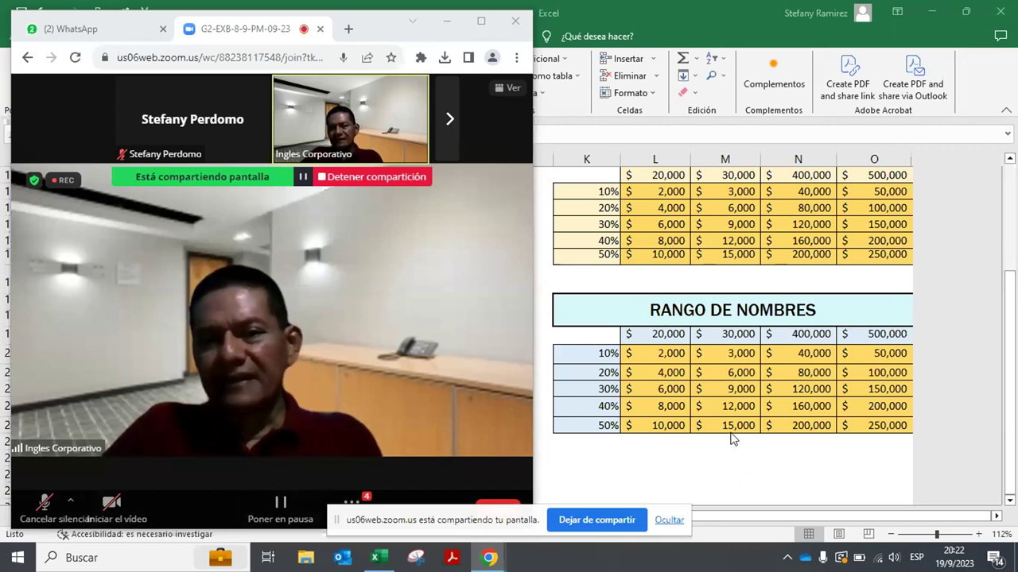
- Back in the workbook, inspect the D10 sum, H10 IVA and L11 mixed-reference formulas
left_click(805, 515)
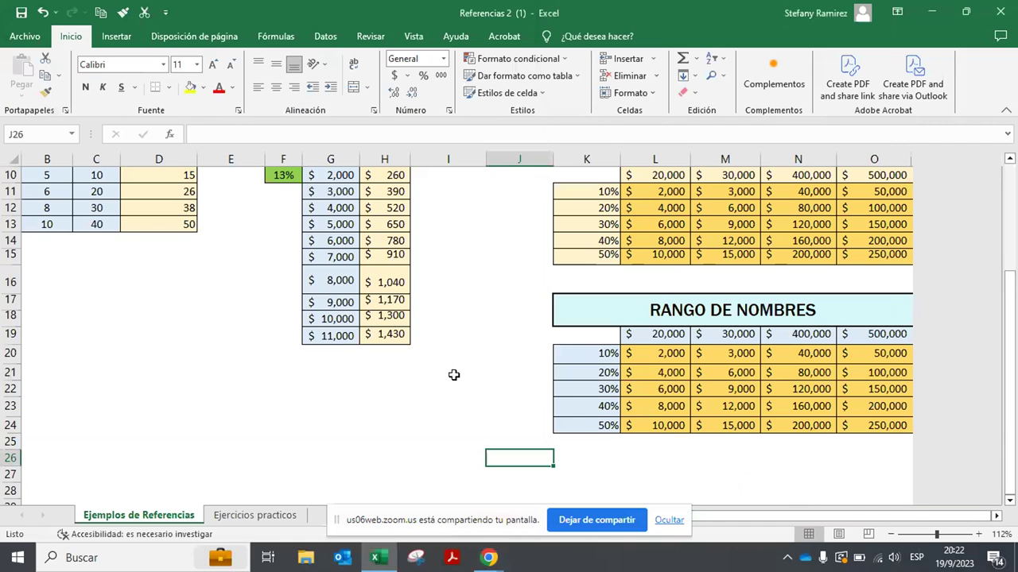
scroll(336, 334, "up", 2)
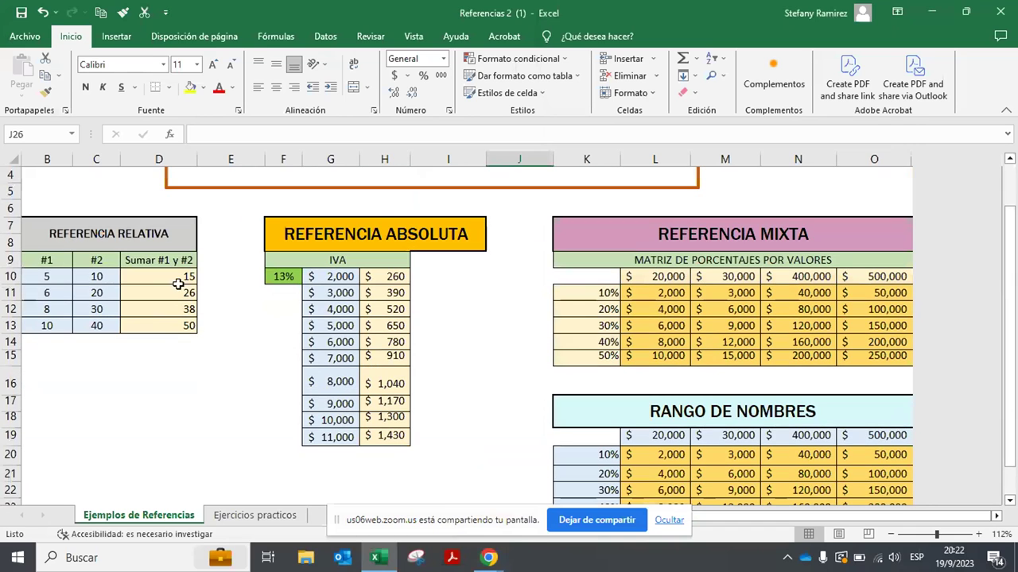
left_click(180, 280)
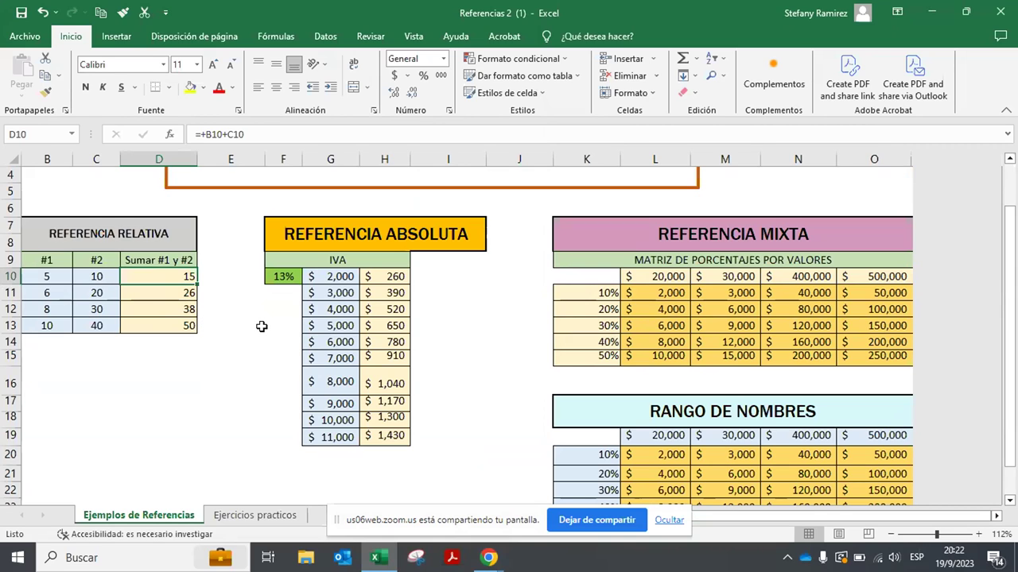
double_click(174, 277)
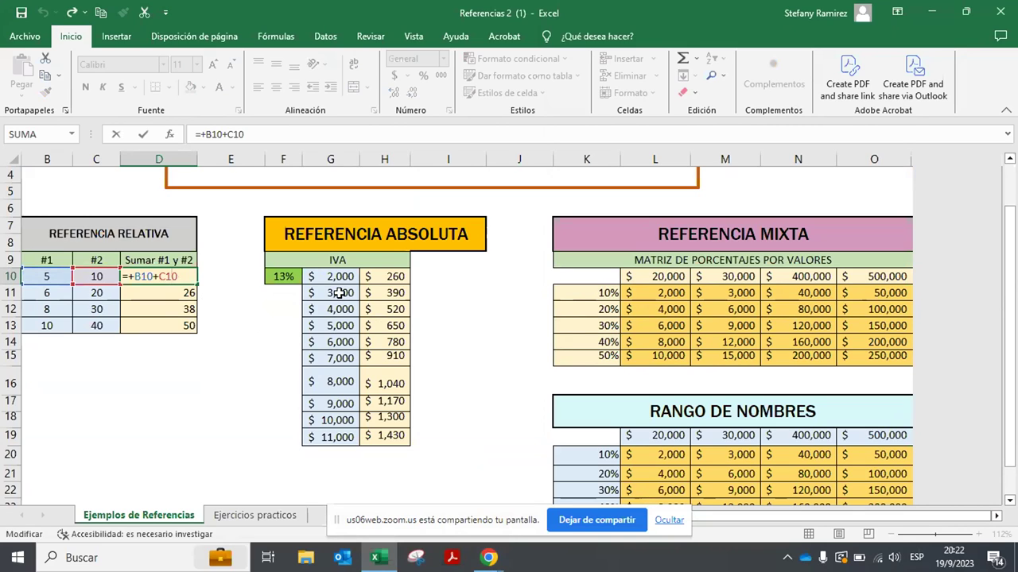
double_click(385, 278)
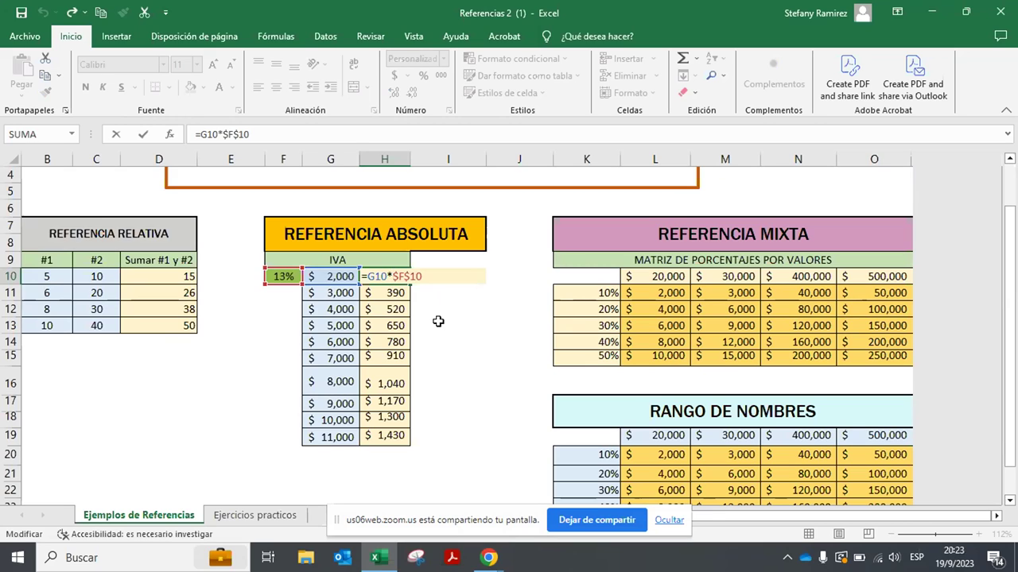
left_click(675, 294)
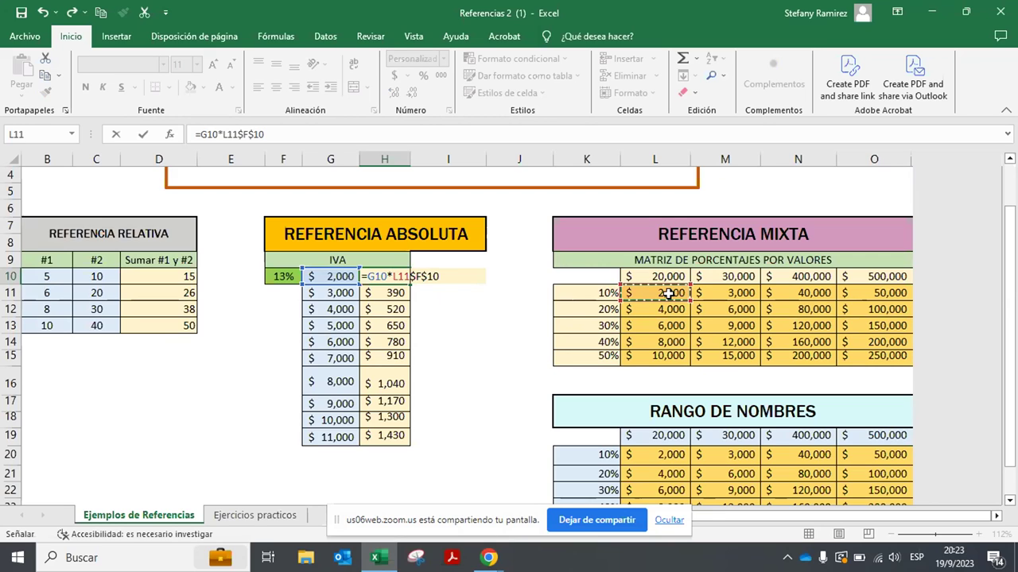
key("Escape")
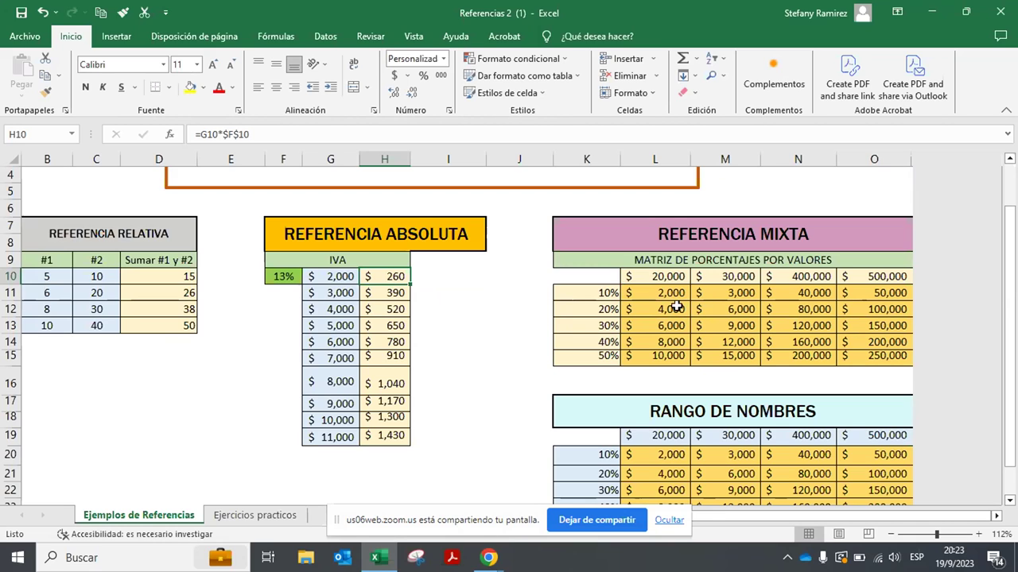
double_click(678, 296)
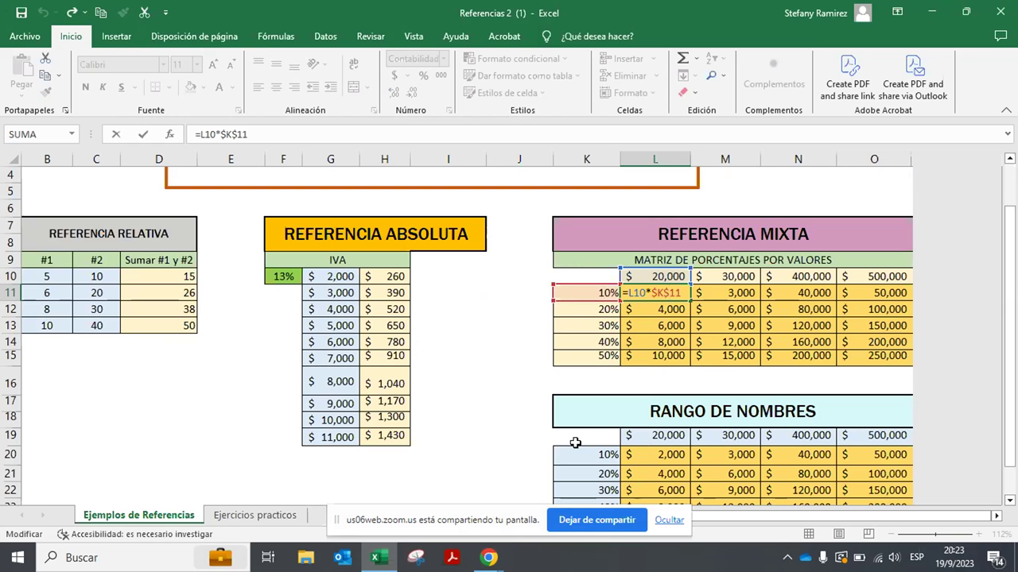
- Show L20's formula =L19*$K$20, then bring the Zoom meeting window forward
double_click(667, 454)
scroll(790, 368, "down", 4)
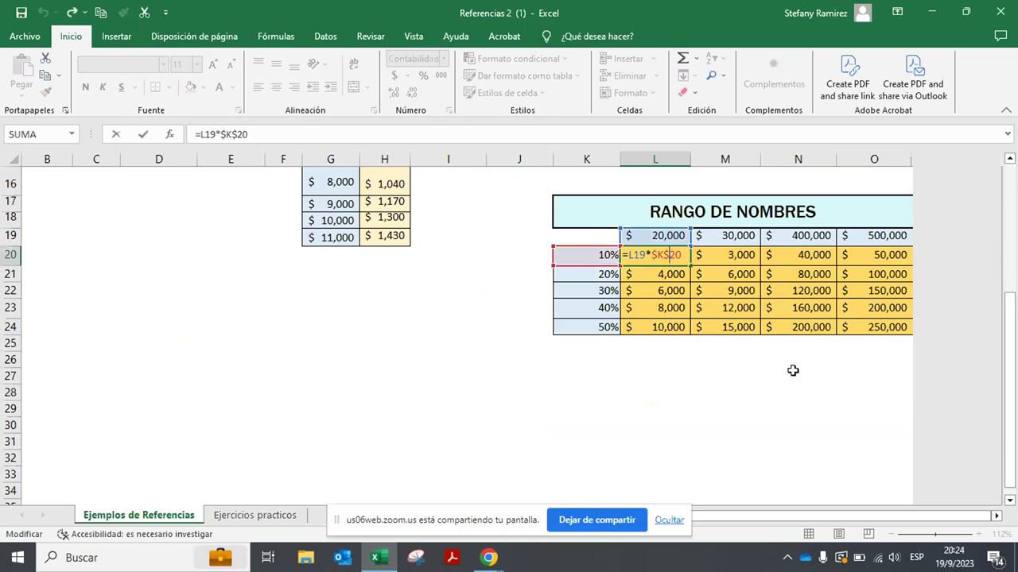
scroll(793, 370, "up", 1)
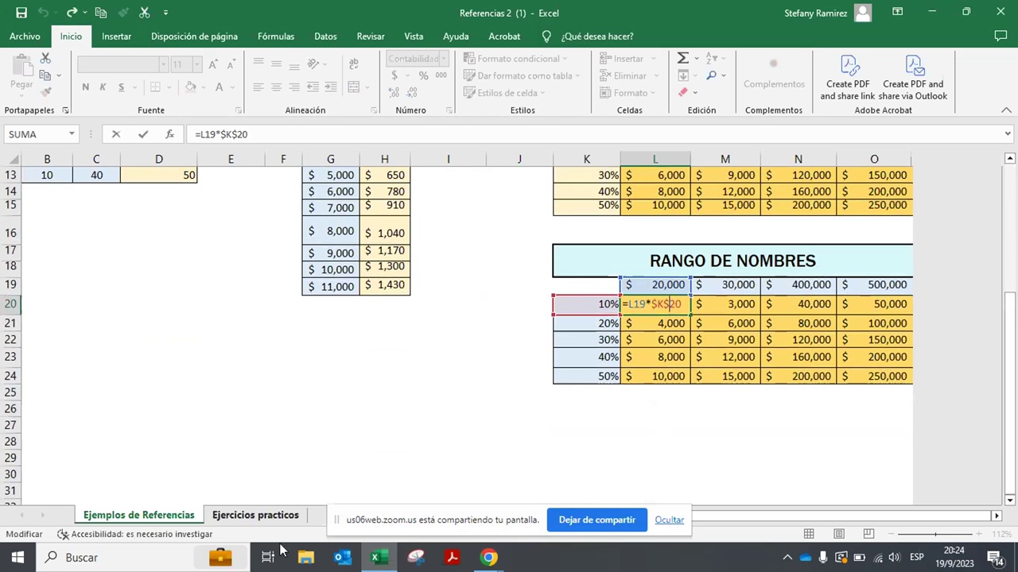
mouse_move(487, 558)
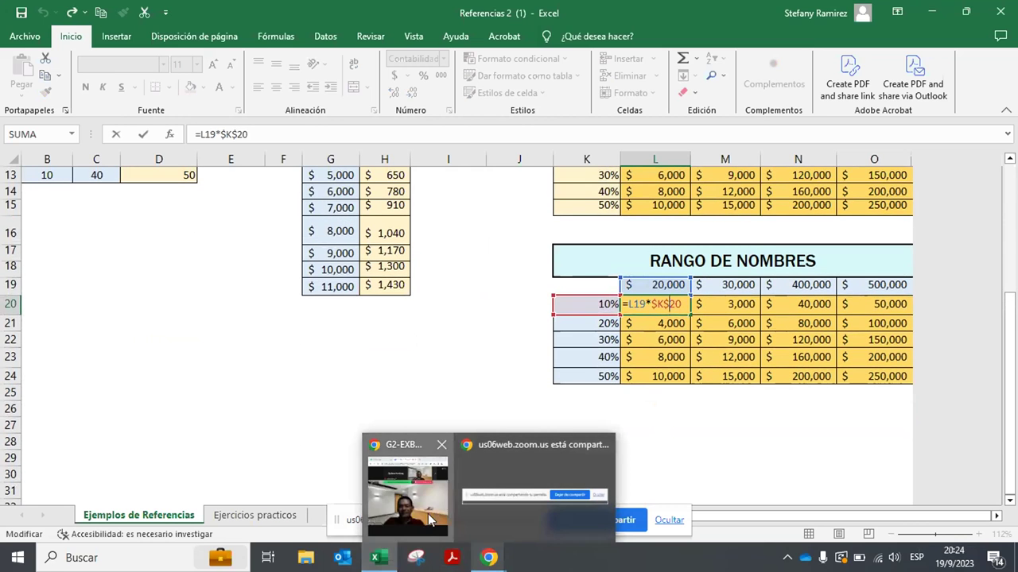
left_click(428, 513)
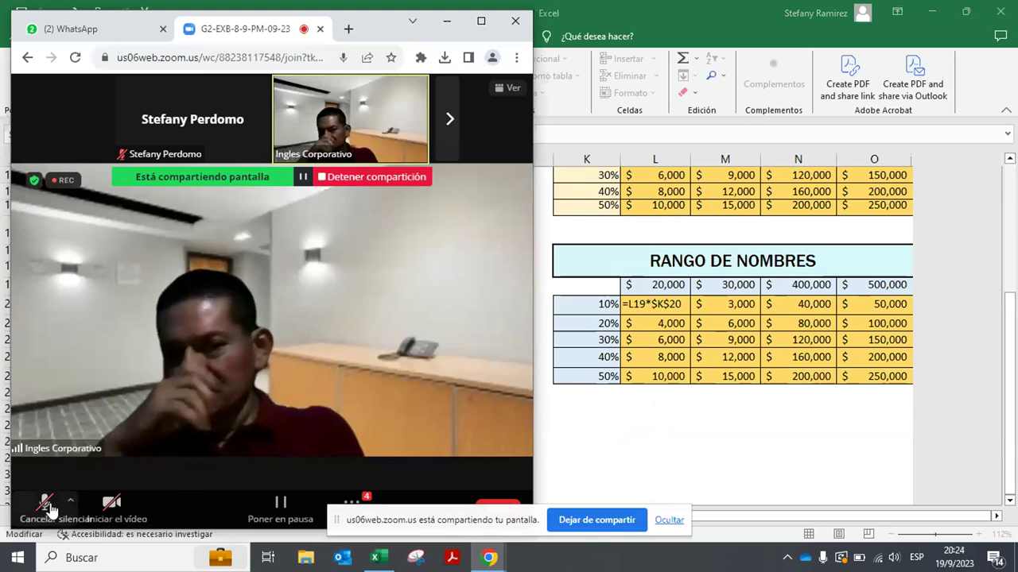
- Unmute and mute the microphone several times in the Zoom meeting
left_click(43, 506)
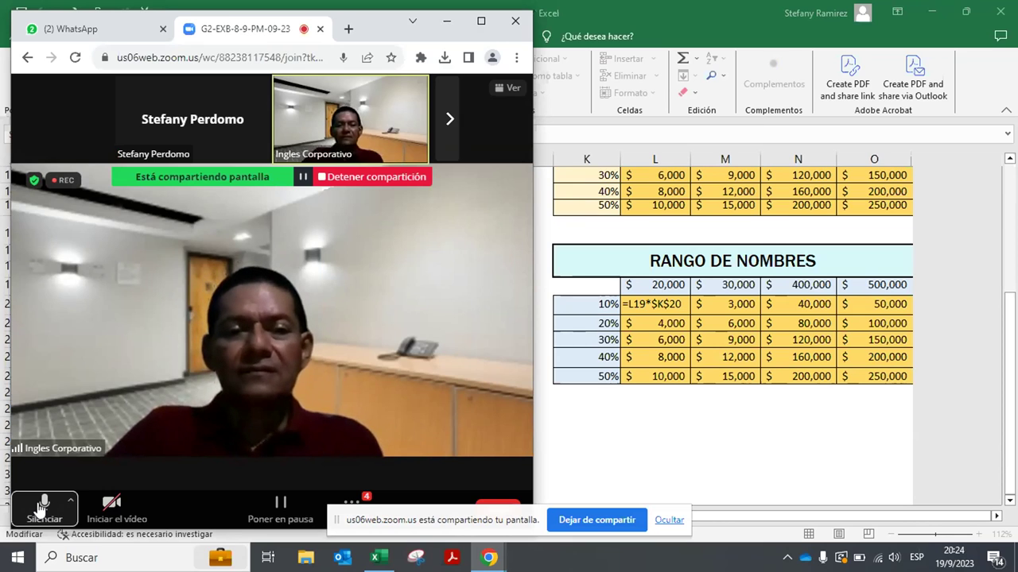
left_click(45, 522)
left_click(53, 523)
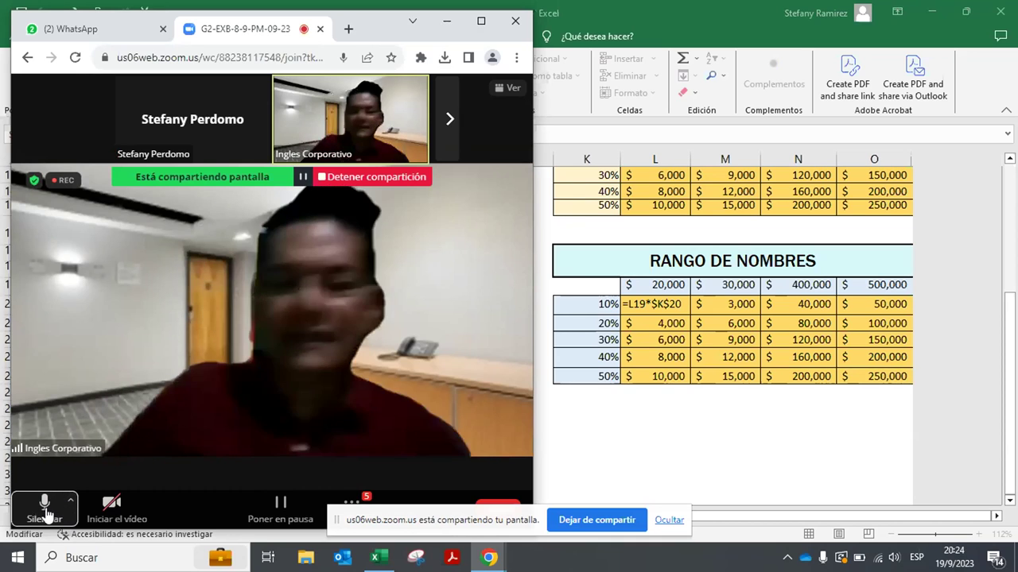
left_click(45, 513)
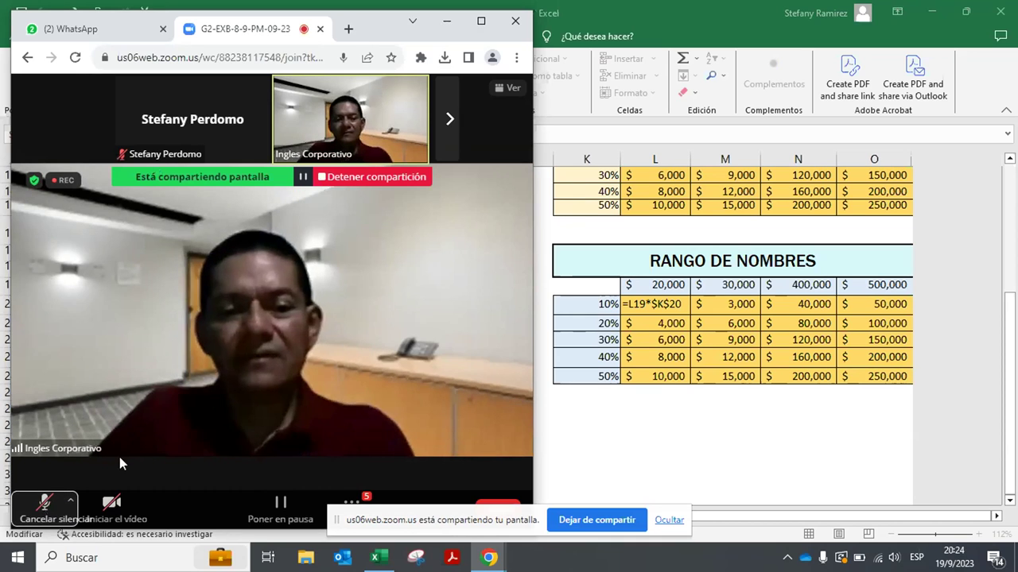
left_click(56, 517)
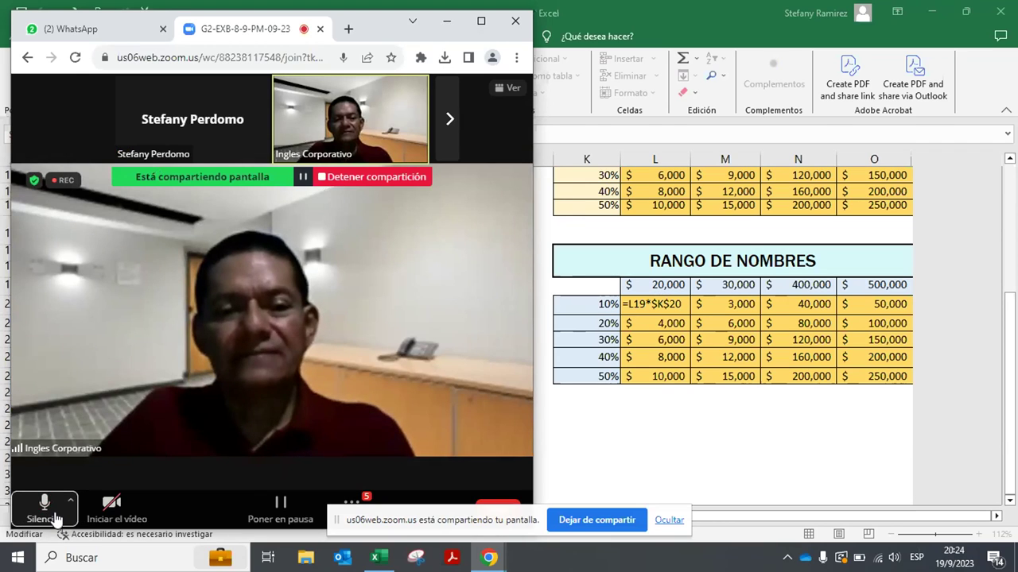
left_click(56, 517)
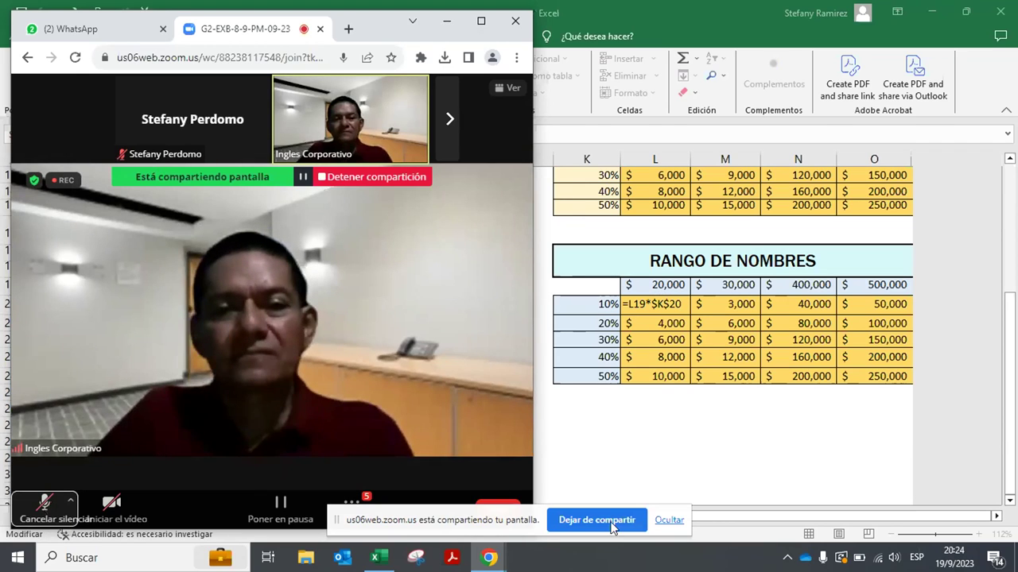
- Unmute briefly to speak, mute again, and stop sharing the screen
left_click(41, 512)
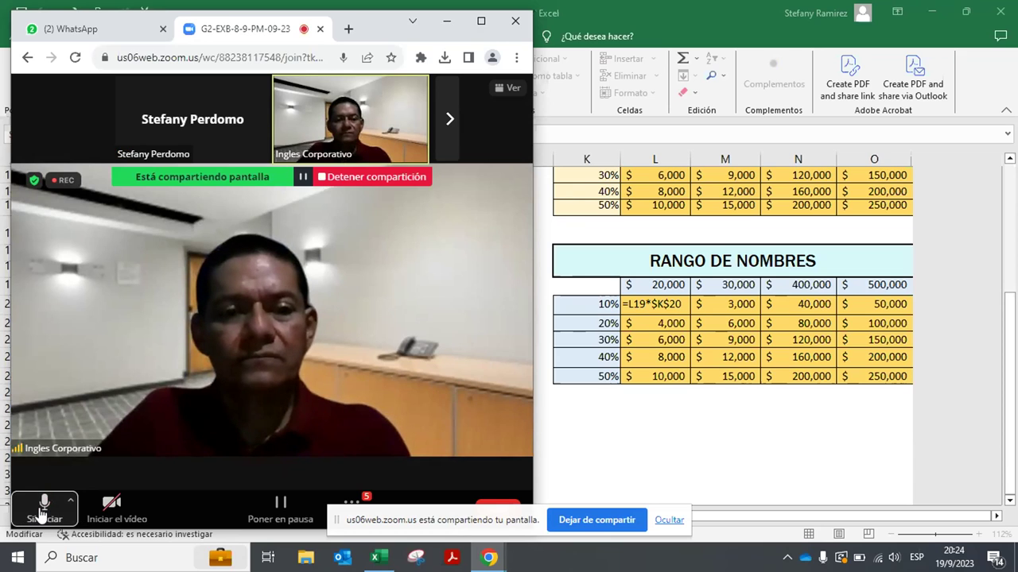
left_click(41, 512)
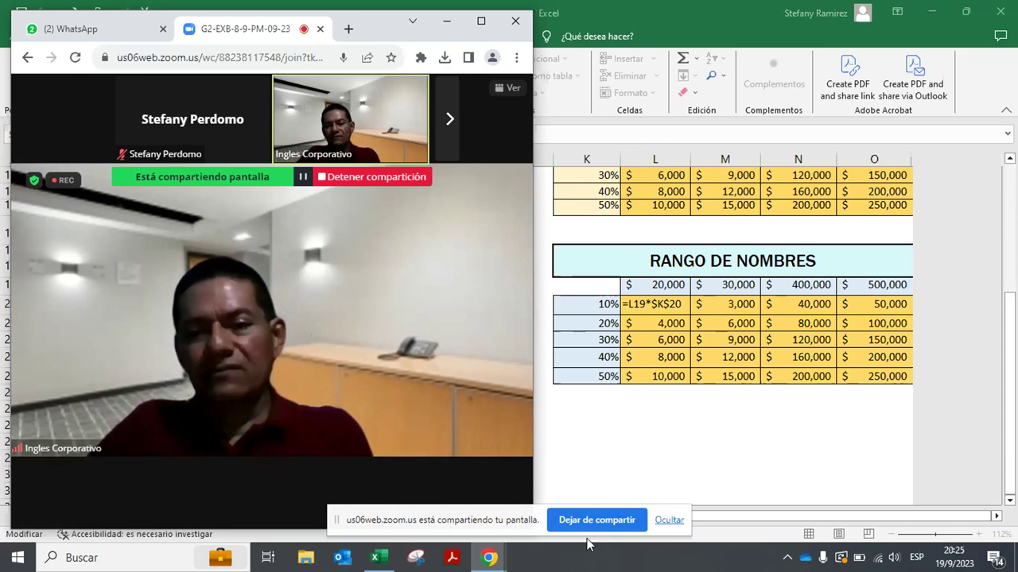
mouse_move(398, 404)
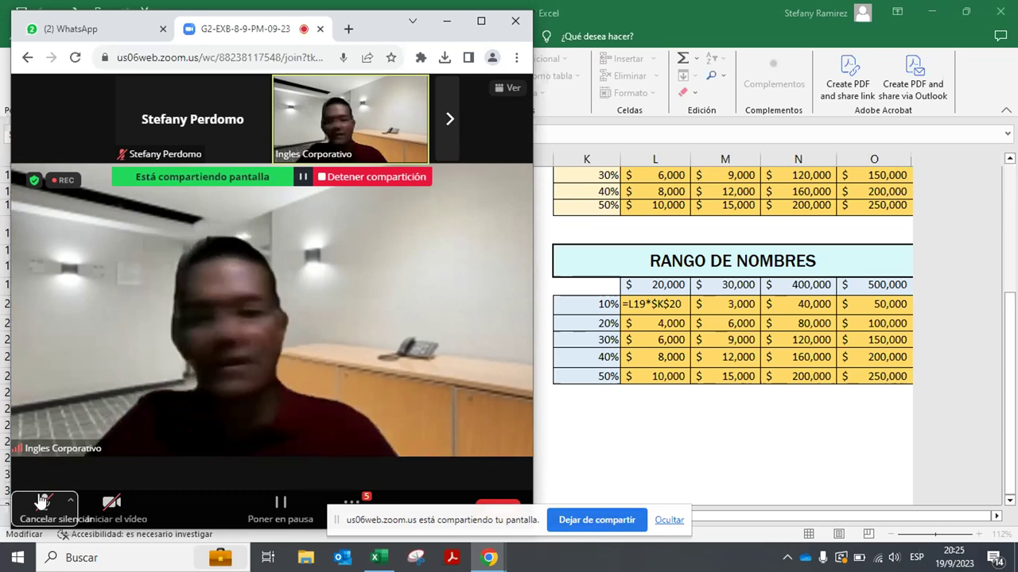
left_click(604, 522)
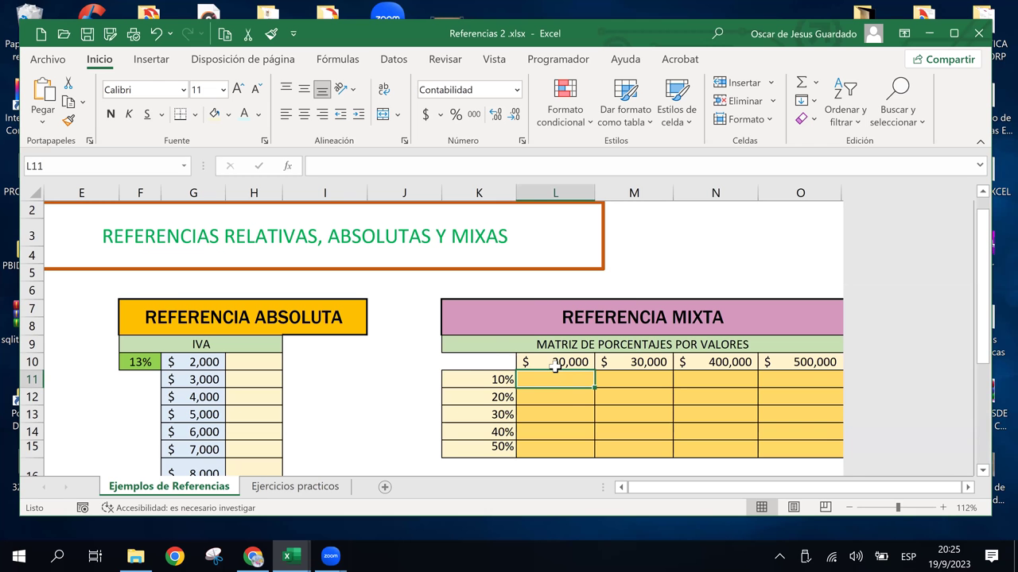
- Enter the IVA formula =G10*$F$10 in H10, with the 13% rate absolute
scroll(555, 366, "down", 2)
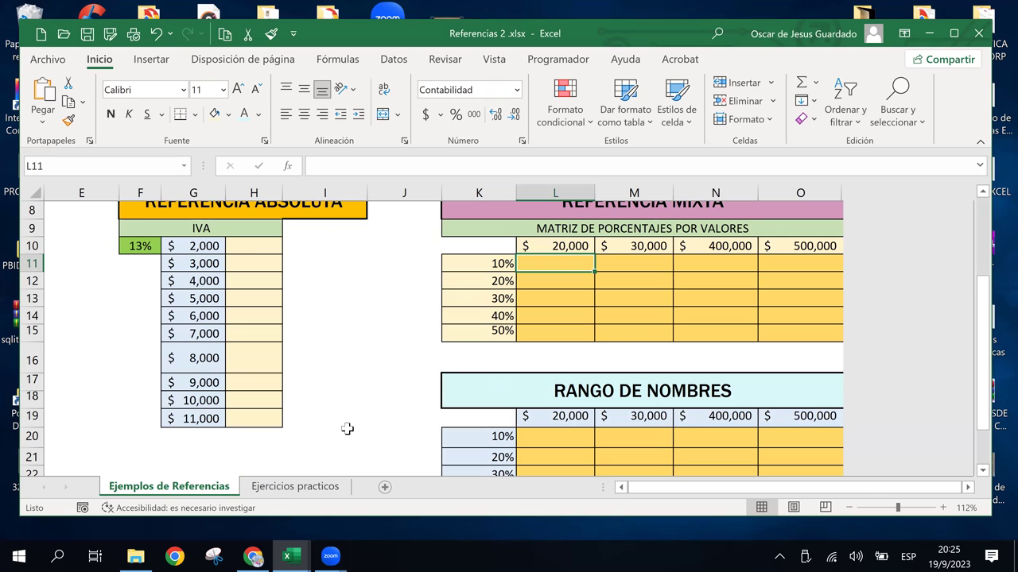
key("Left")
key("Left")
key("Left")
key("Up")
type("?")
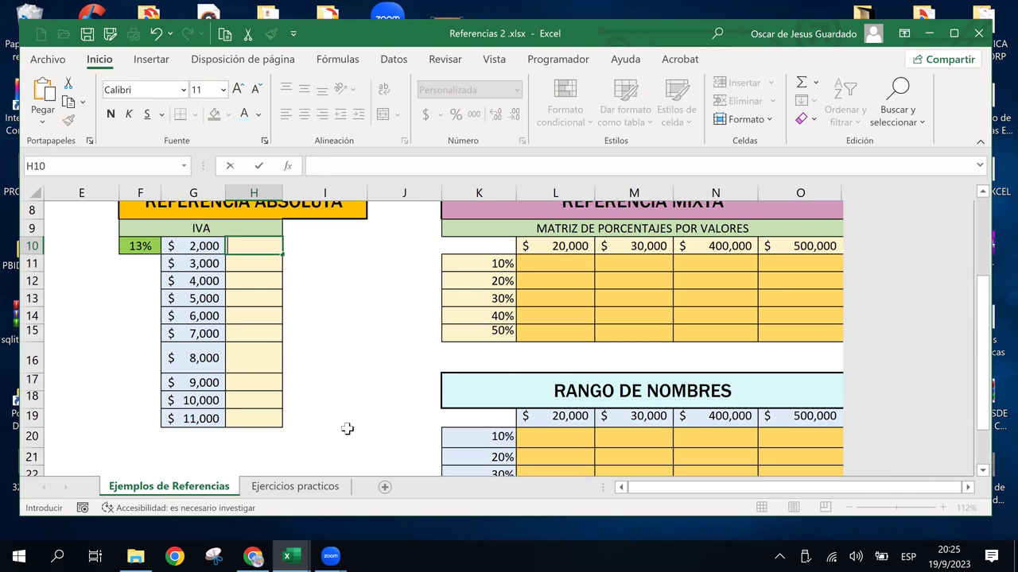
type("=")
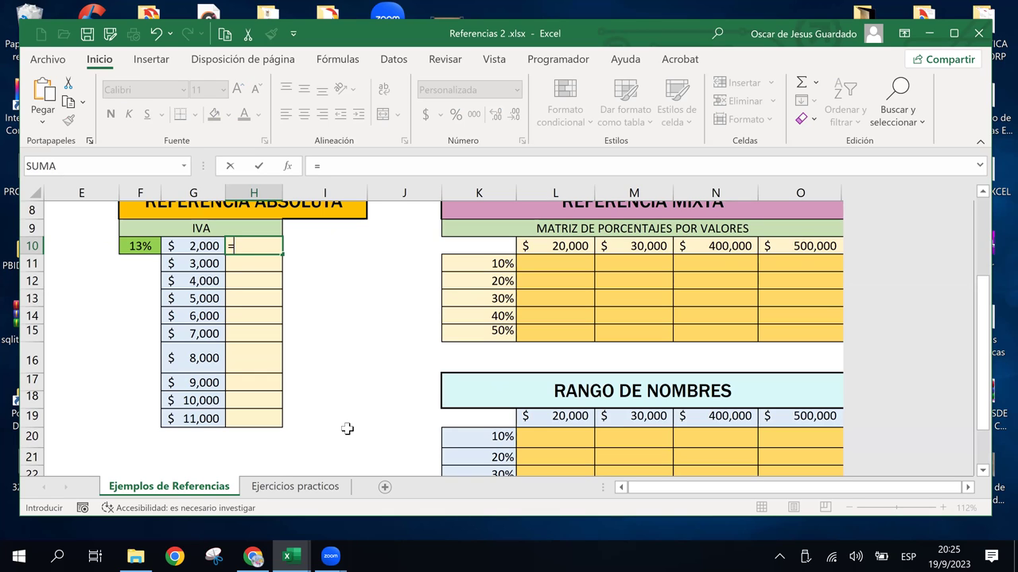
key("Left")
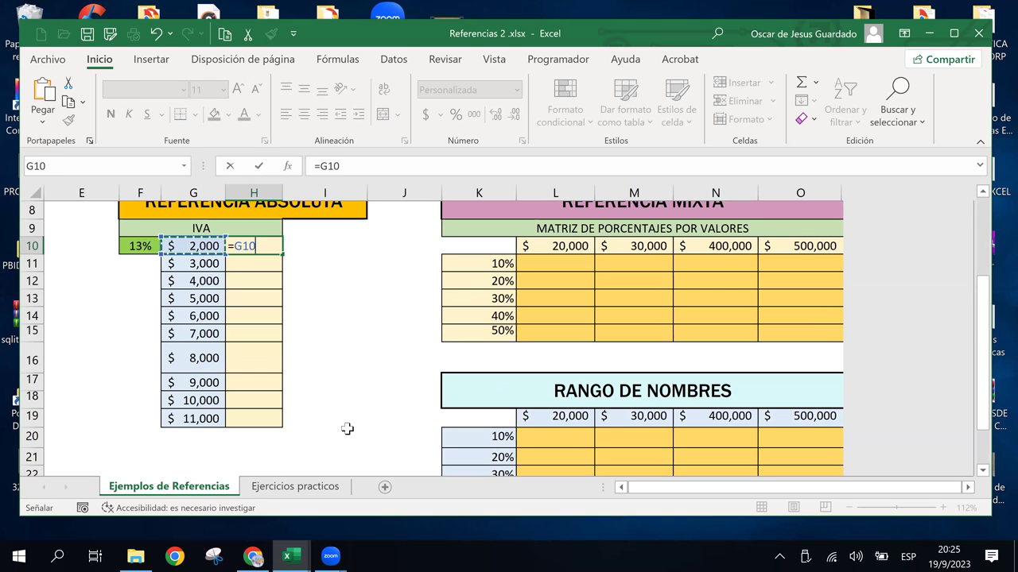
type("*")
key("Left")
key("Left")
key("F4")
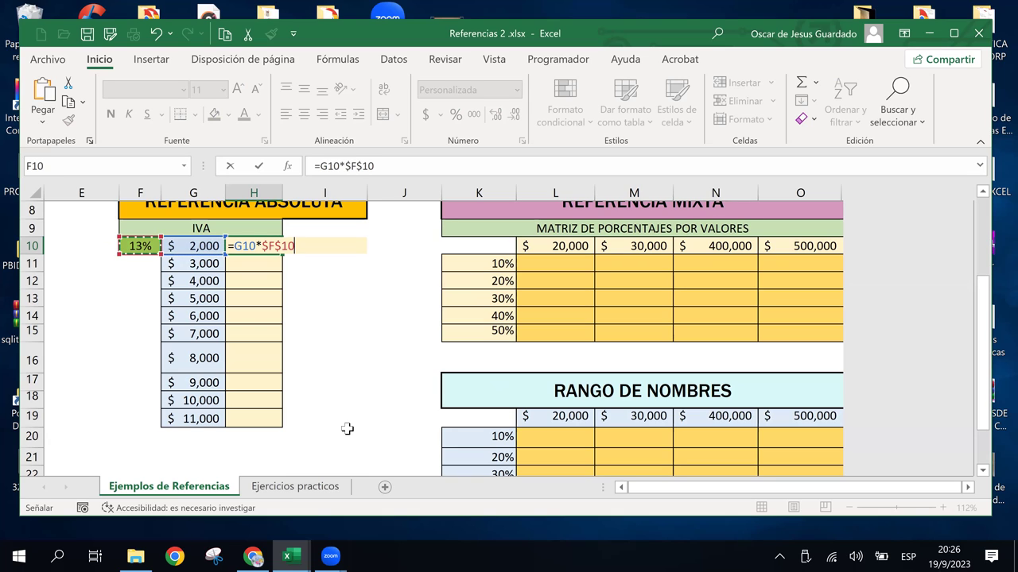
key("Return")
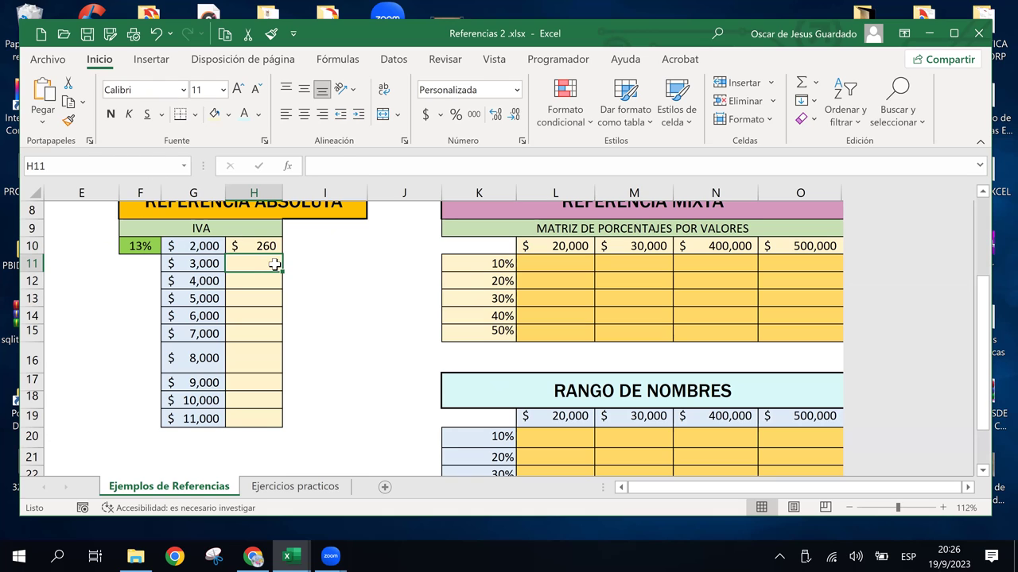
- Fill H10's formula down to H19, giving IVA from 260 to 1,430
left_click(279, 251)
left_click_drag(281, 252, 285, 426)
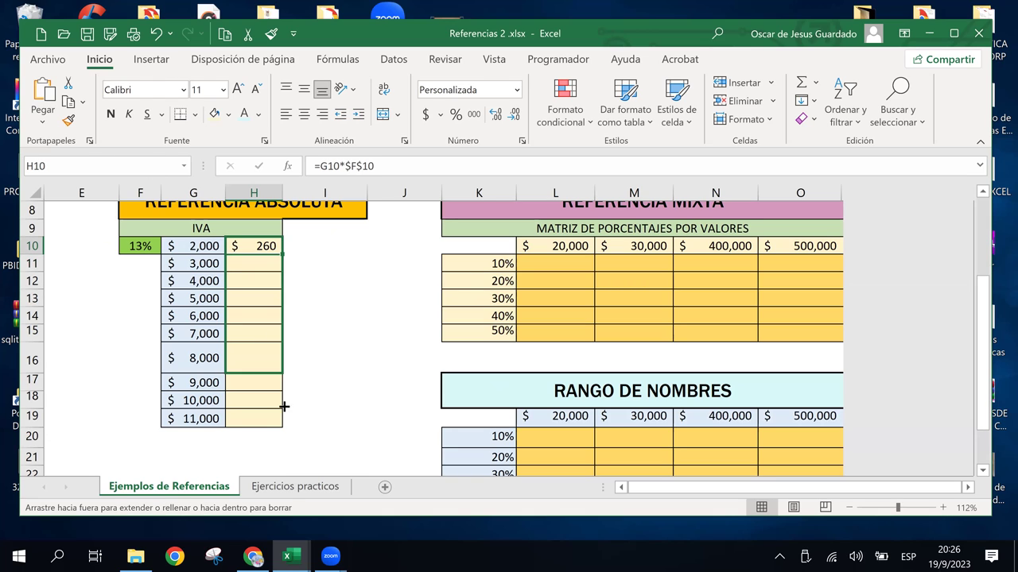
left_click(256, 247)
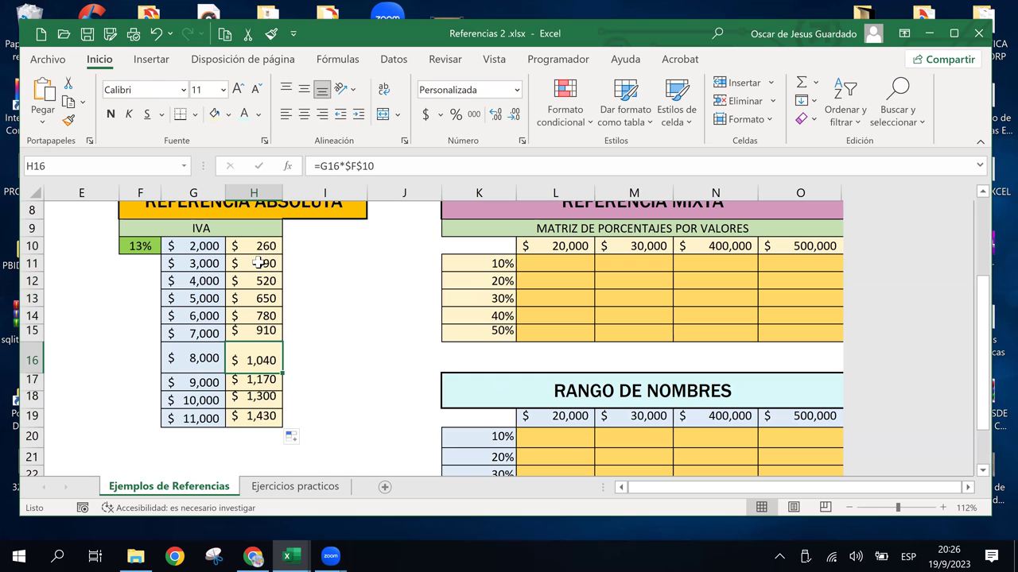
left_click_drag(258, 270, 267, 436)
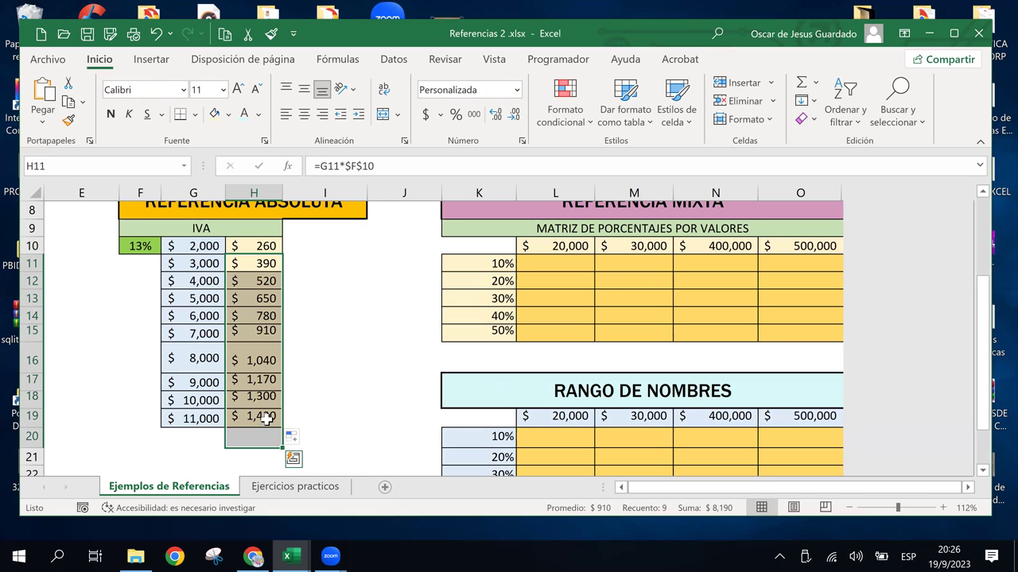
- Clear H11:H19, make H10 the relative =G10*F10, and fill it down to H19
key("Delete")
double_click(274, 246)
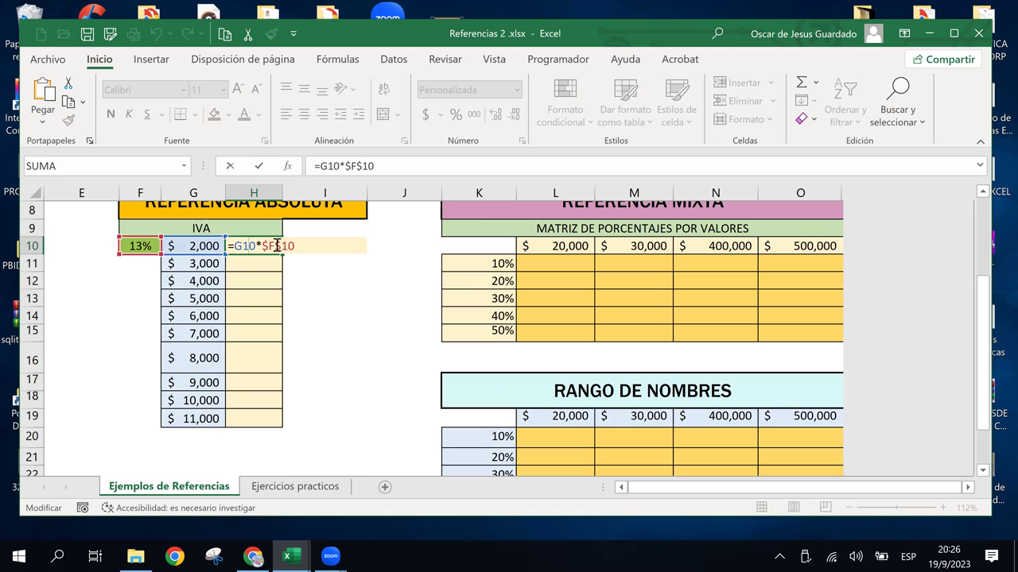
key("F4")
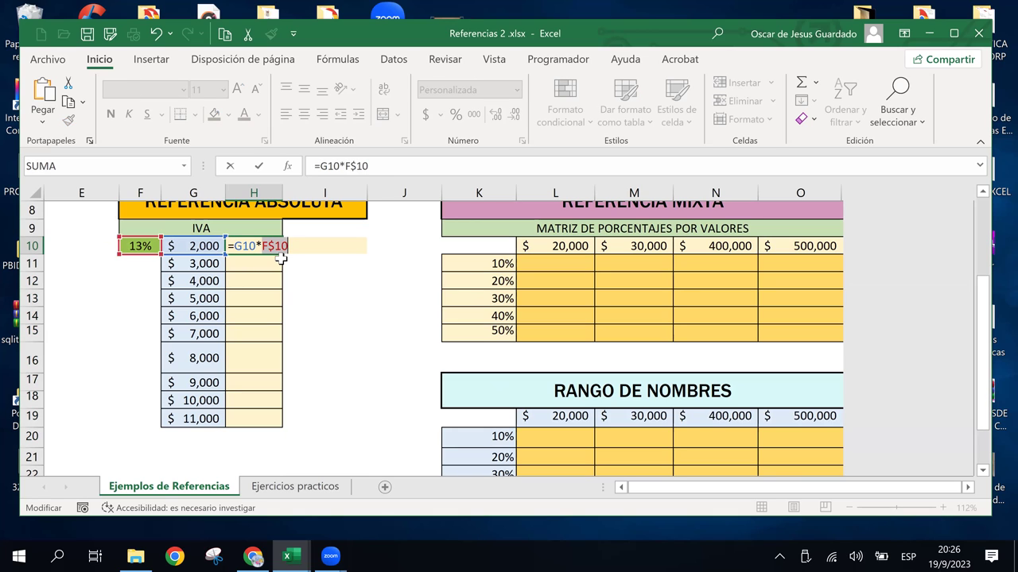
key("F4")
key("Return")
left_click(261, 248)
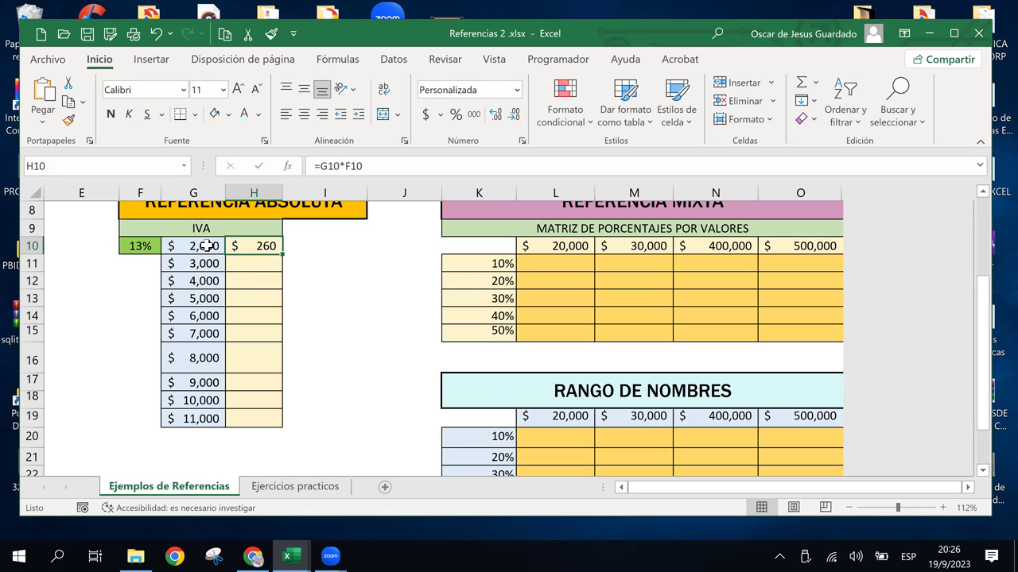
left_click_drag(279, 254, 289, 429)
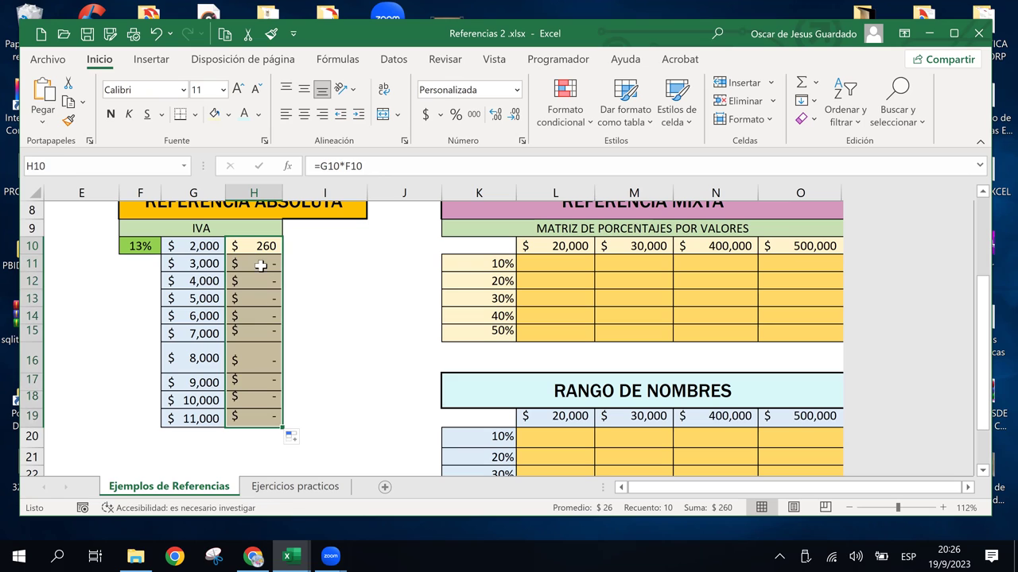
- Point out the amounts in column G beside the empty rate cells in column F
left_click(190, 264)
left_click(141, 262)
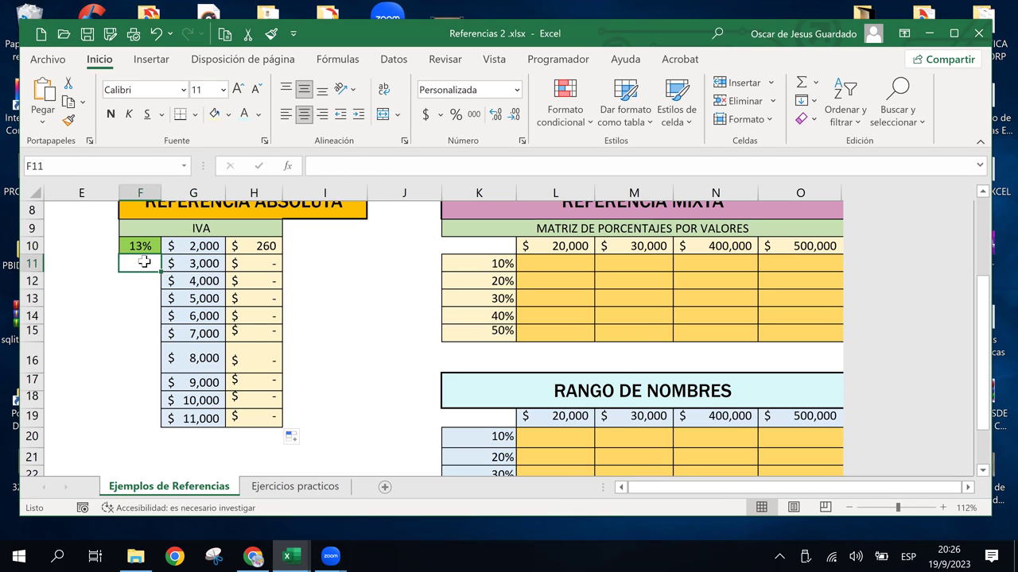
left_click(153, 281)
left_click(197, 299)
left_click(140, 296)
left_click(199, 318)
- Restore H10 to =G10*$F$10 by making the F10 reference absolute again
left_click(147, 319)
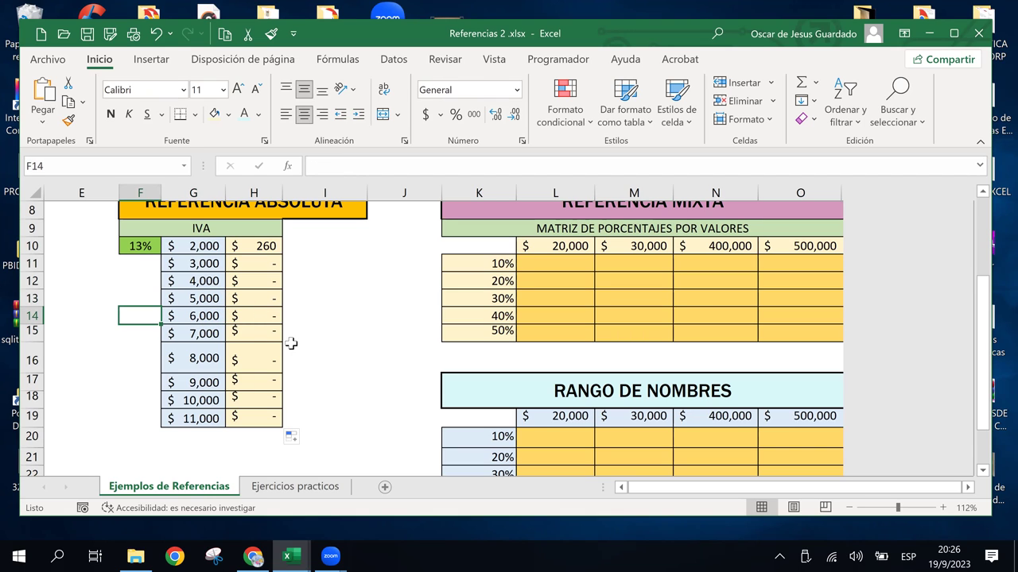
left_click(264, 248)
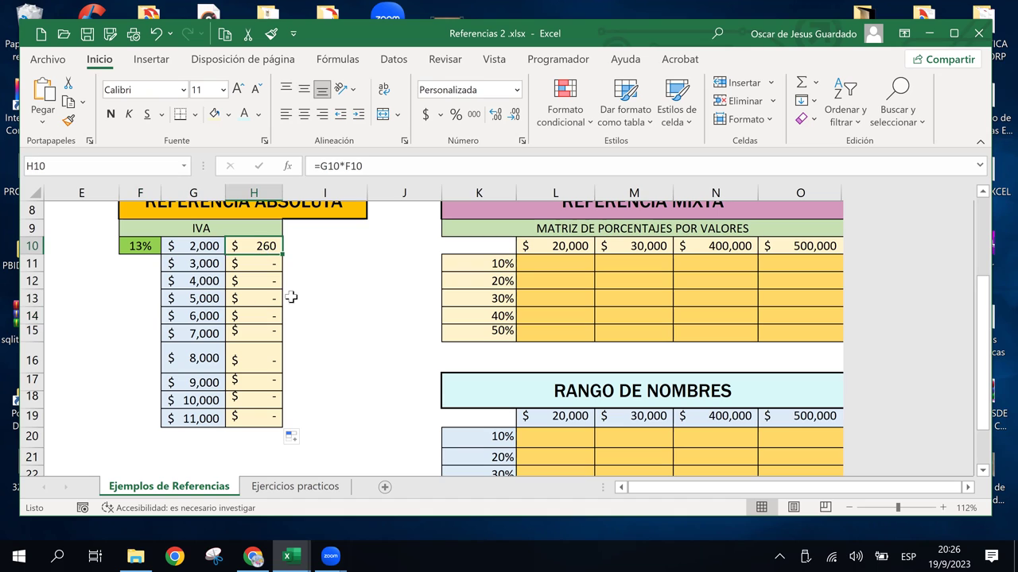
double_click(266, 247)
left_click(265, 248)
key("F4")
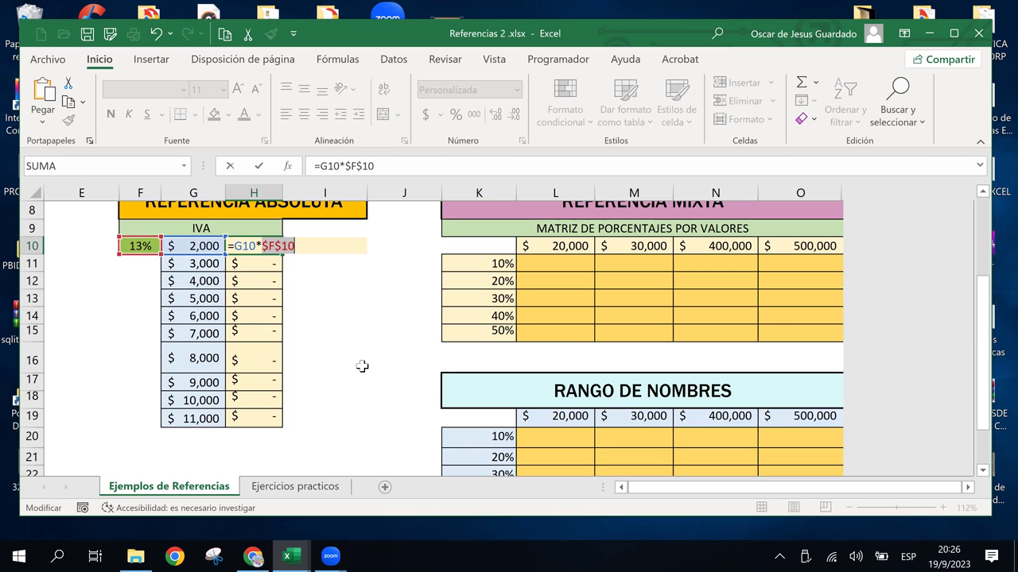
key("Return")
- Copy the corrected H10 formula down to H19 so IVA amounts reappear
left_click(275, 246)
left_click_drag(283, 255, 307, 408)
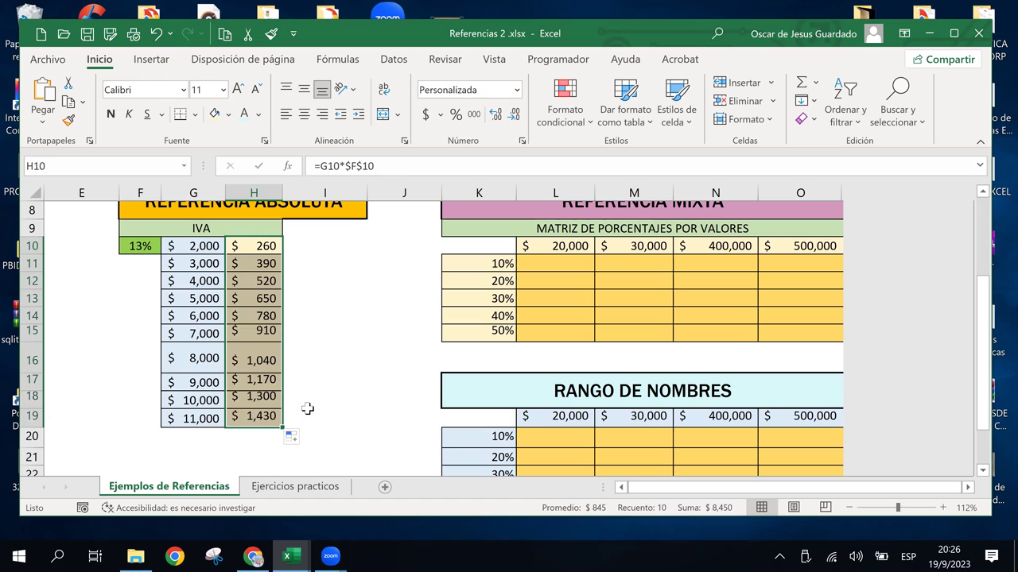
left_click(334, 313)
left_click(564, 264)
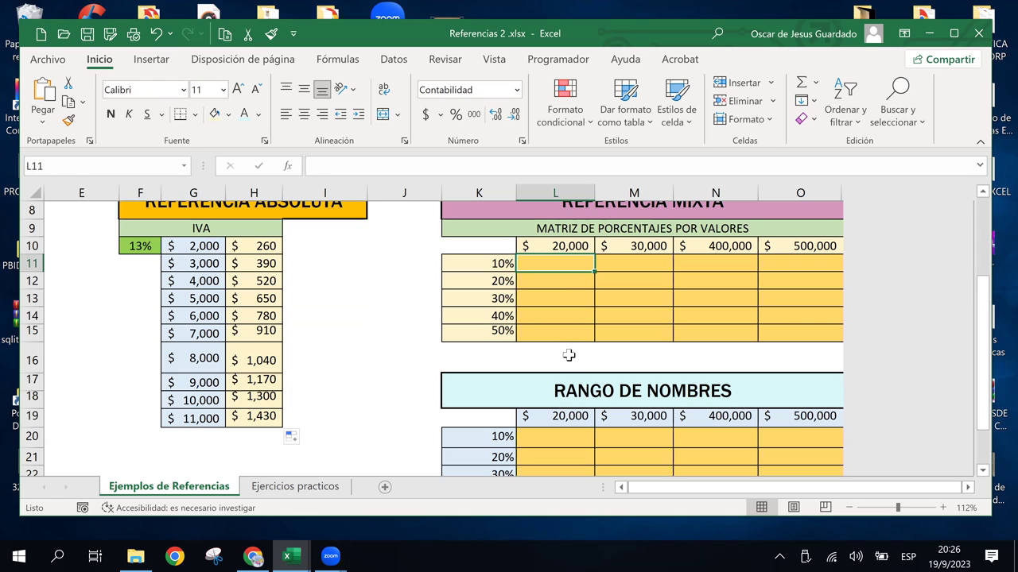
- Enter =L10*$K$11 in L11 for the 10% row
type("=")
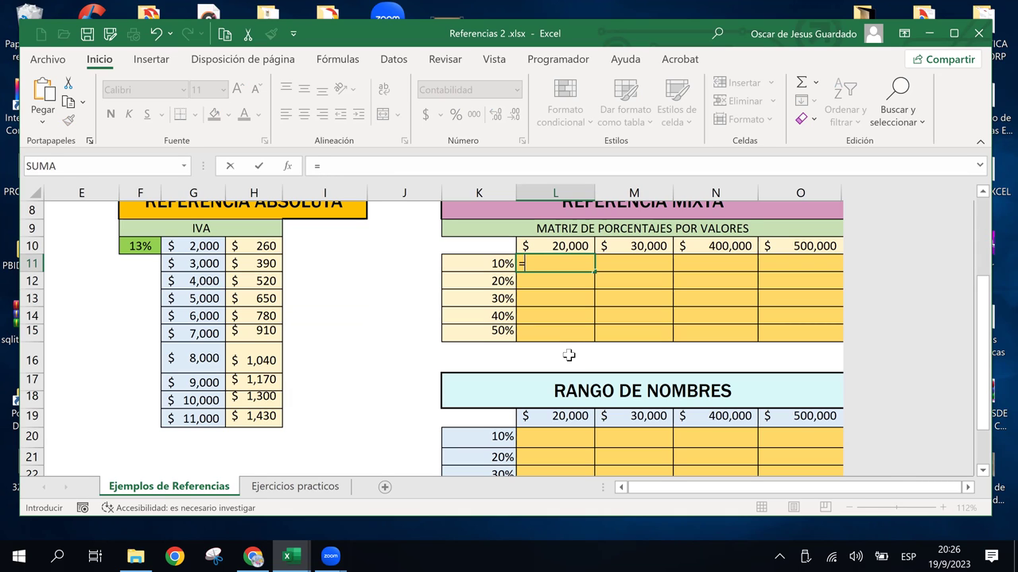
key("Up")
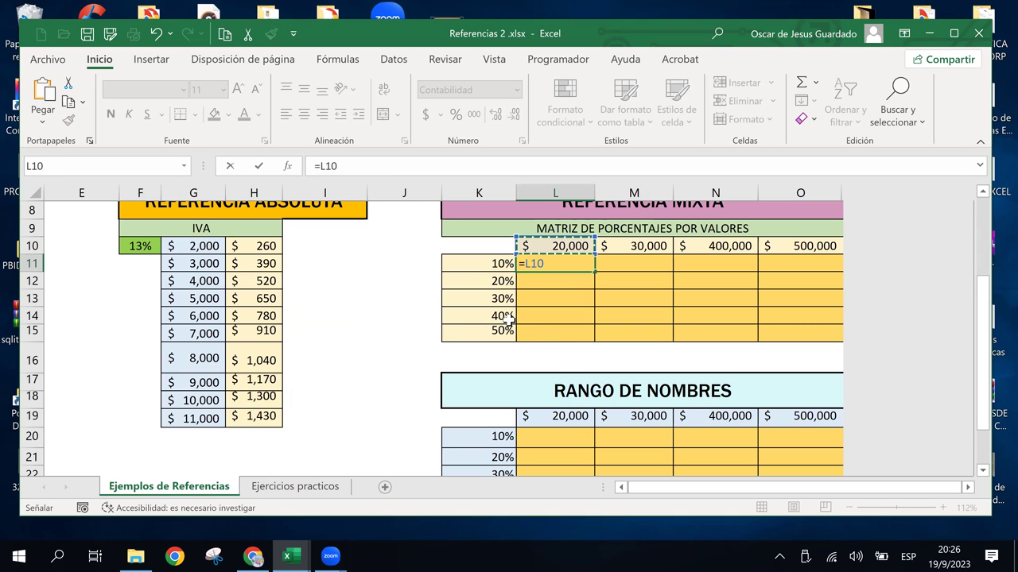
type("*")
left_click(493, 275)
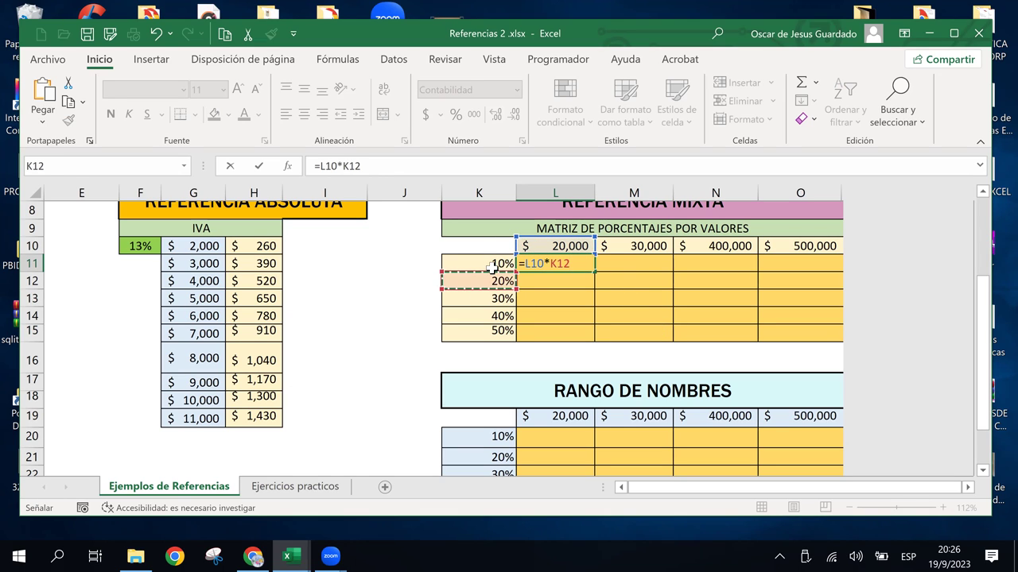
left_click(493, 268)
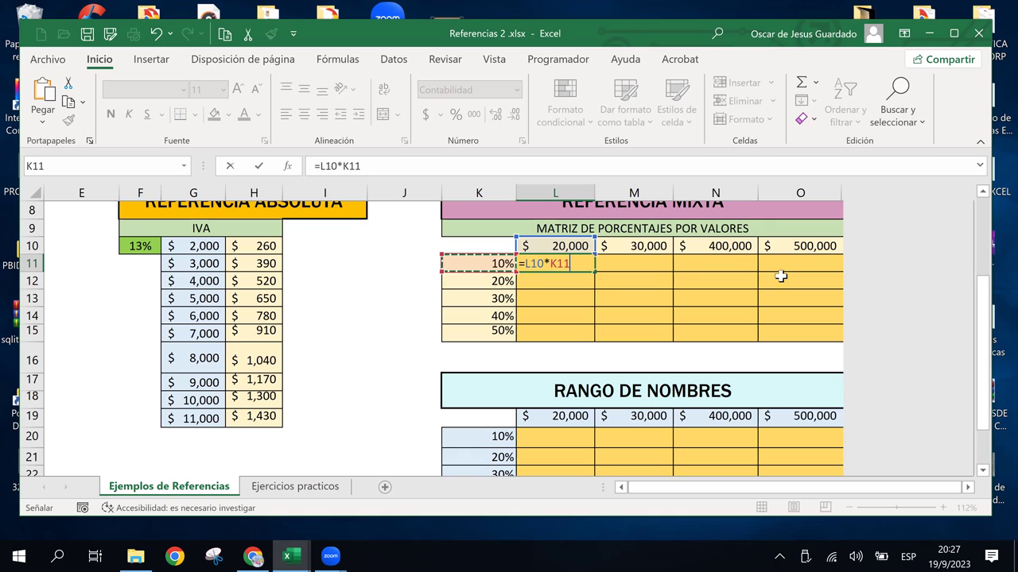
left_click(559, 263)
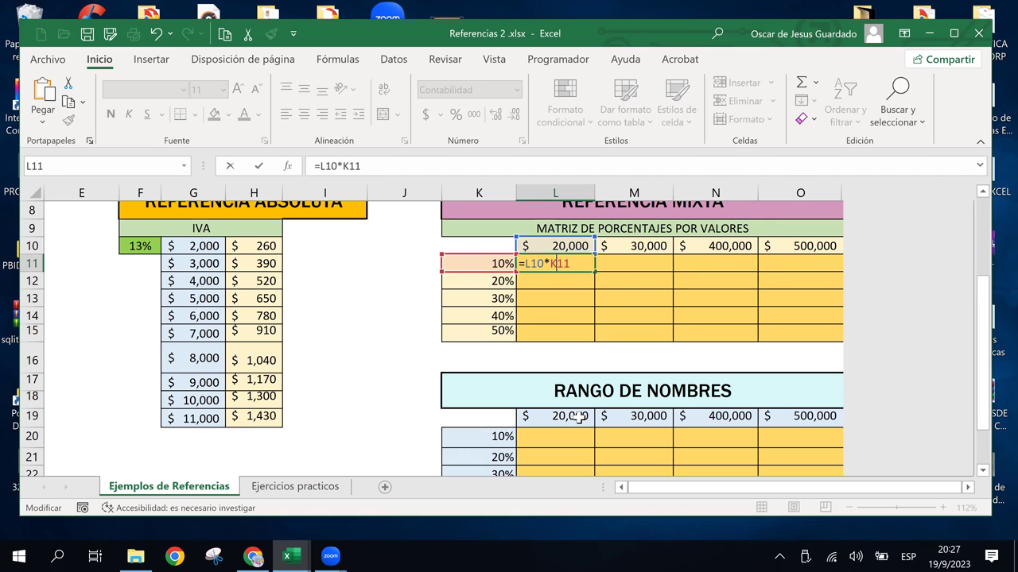
key("F4")
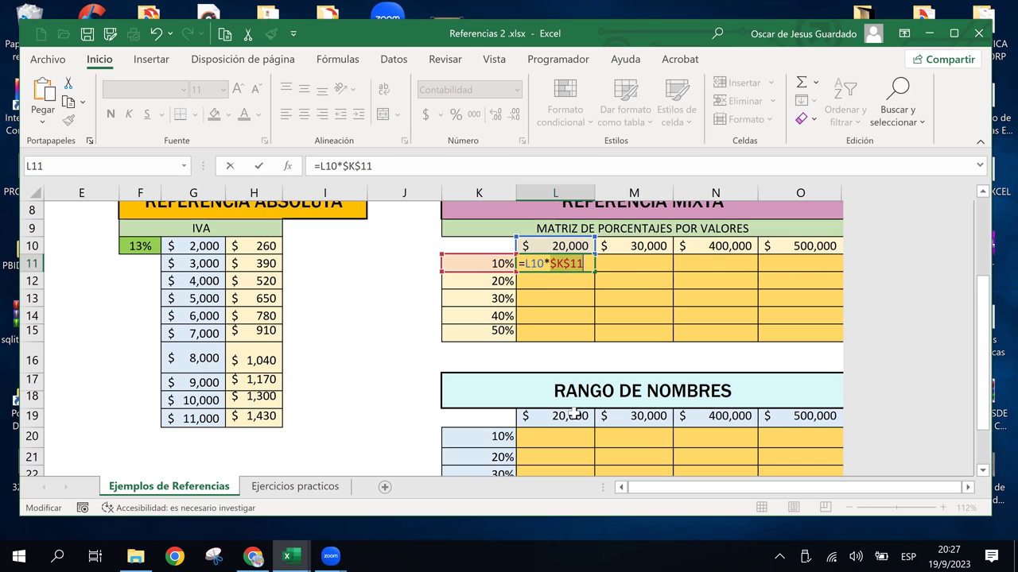
key("Return")
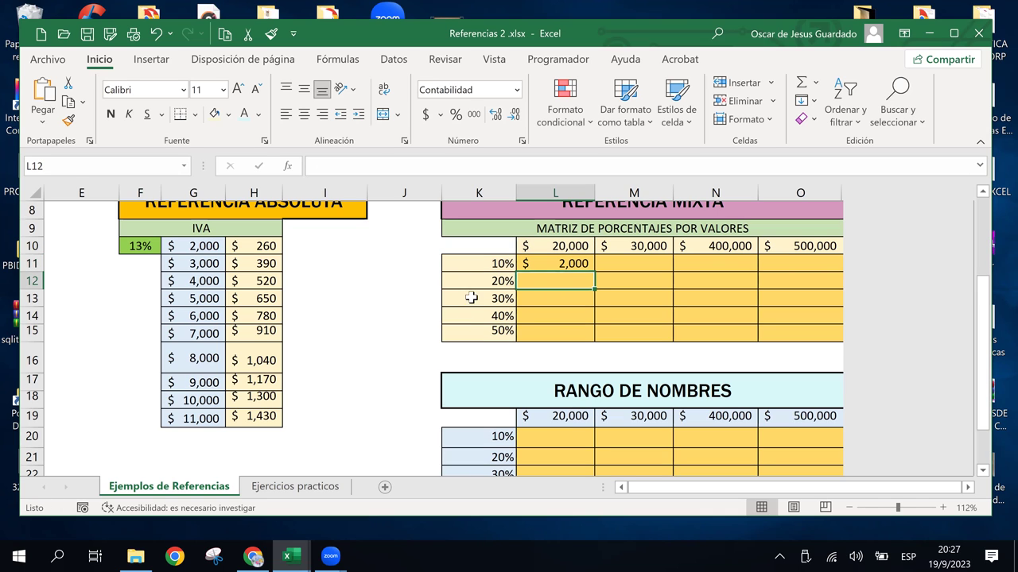
- Fill L11 across to O11, then undo the fill down into rows 12–15
left_click(571, 263)
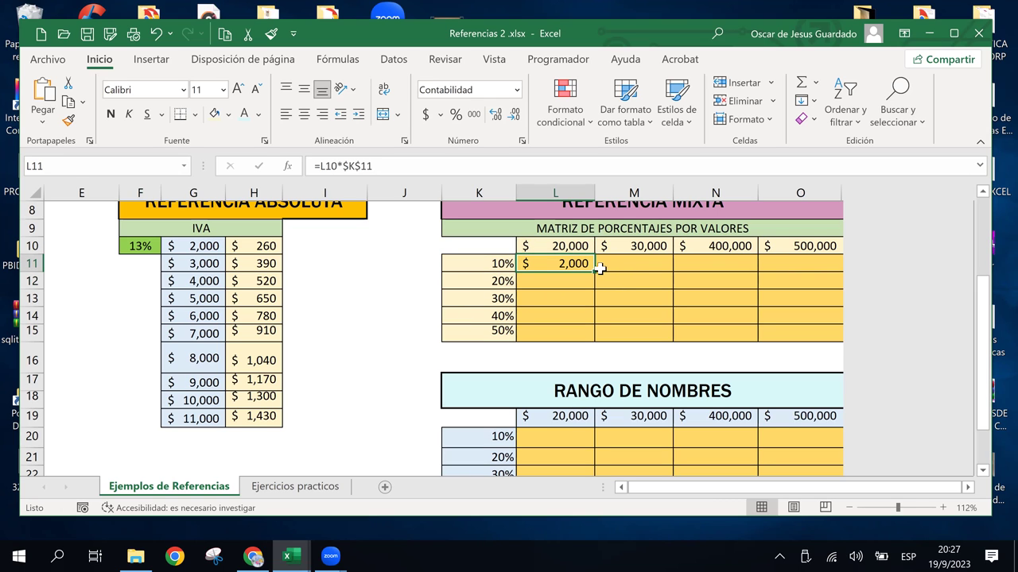
left_click_drag(595, 271, 822, 287)
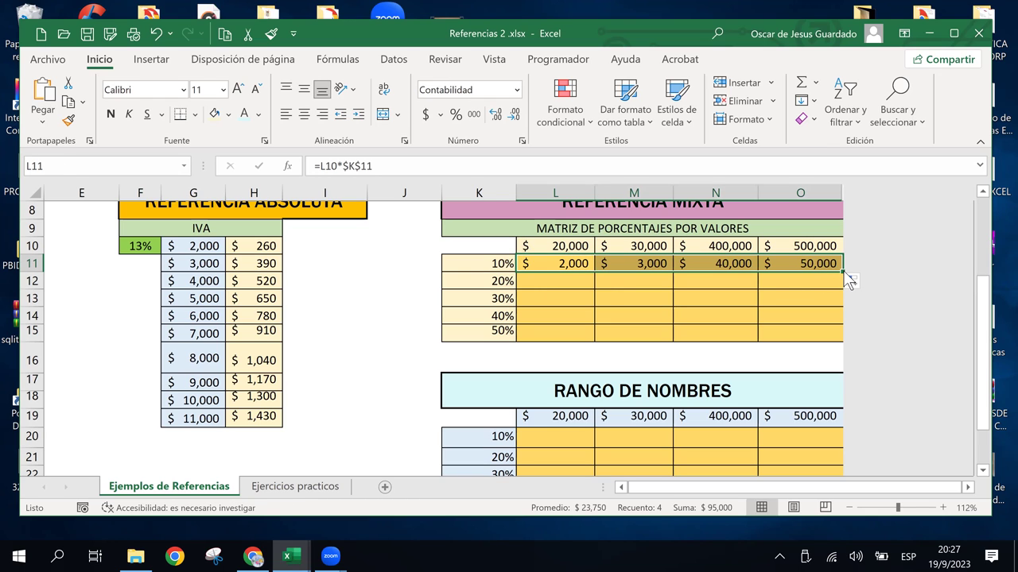
left_click_drag(840, 274, 831, 342)
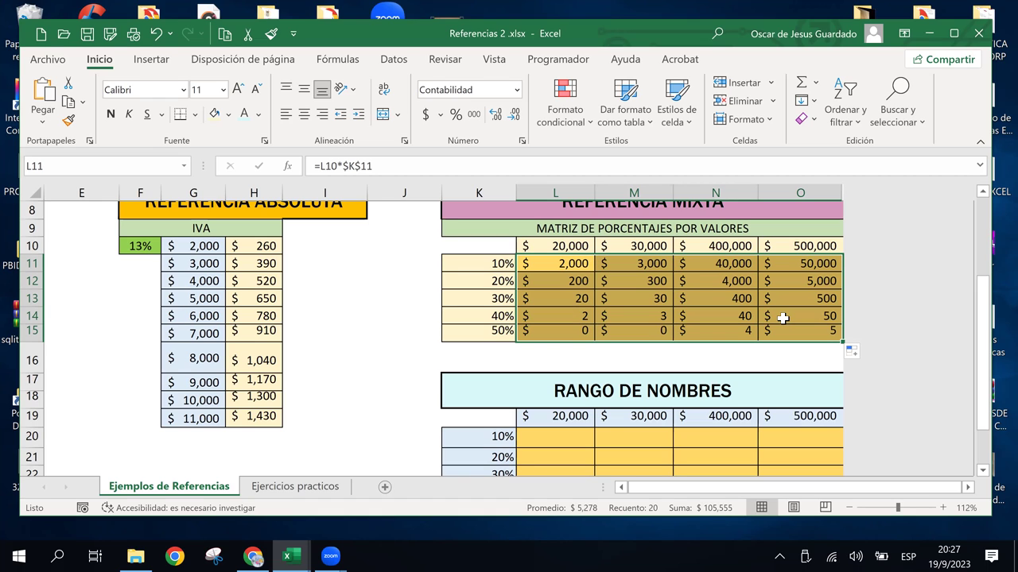
key("ctrl+z")
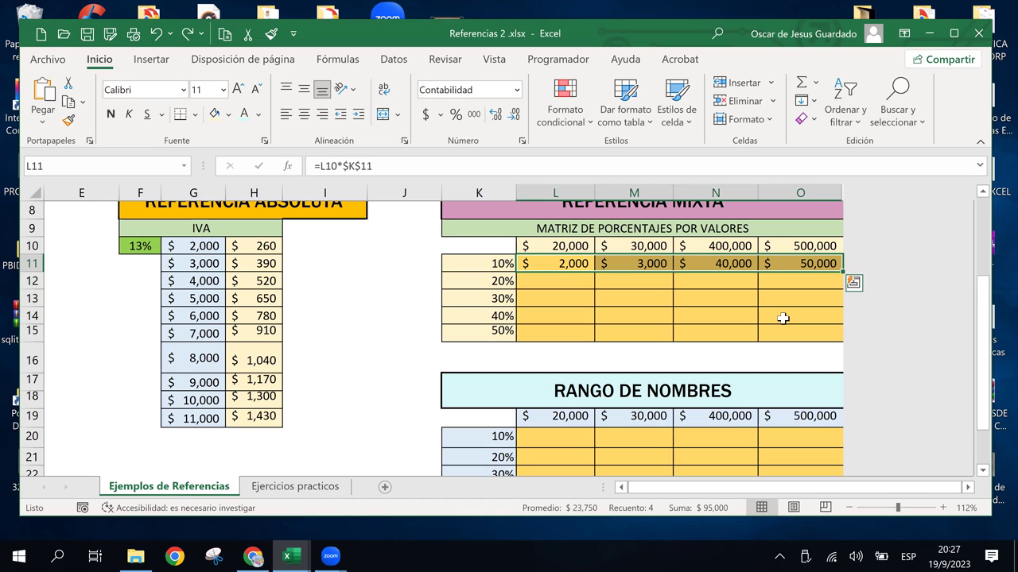
- Review L11's formula, then select L12 for the 20% row
left_click(574, 264)
double_click(574, 264)
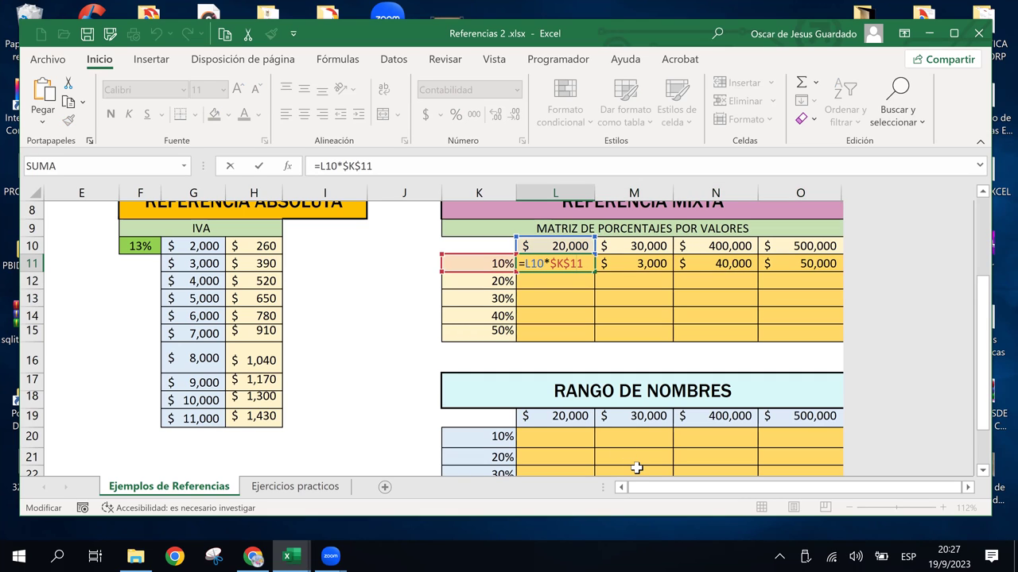
left_click(547, 285)
left_click(645, 286)
left_click(576, 285)
left_click(661, 286)
left_click(557, 285)
left_click(558, 296)
left_click(579, 284)
left_click(642, 282)
left_click(564, 286)
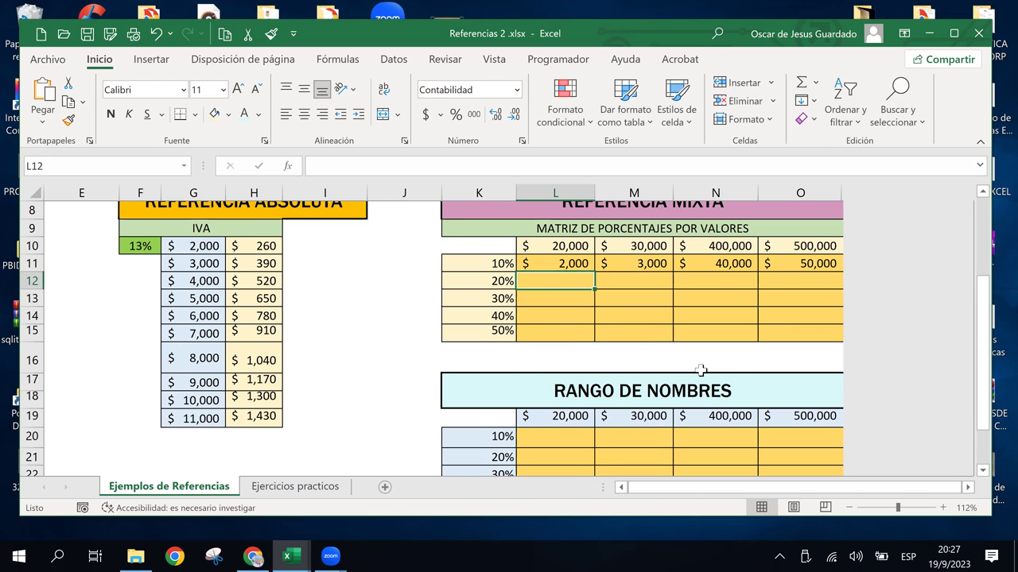
- Enter =L10*$K$12 in L12
type("=")
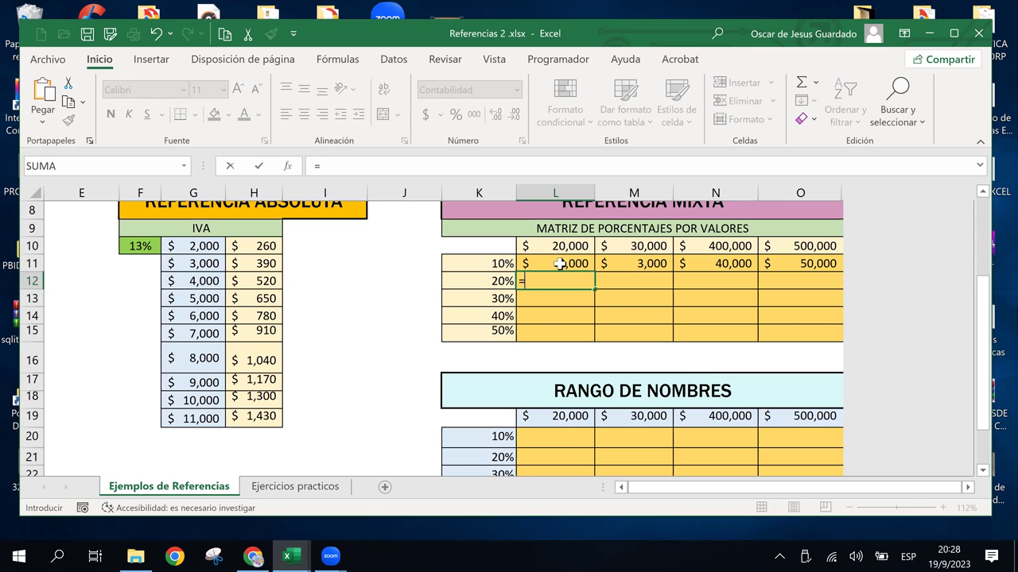
left_click(562, 246)
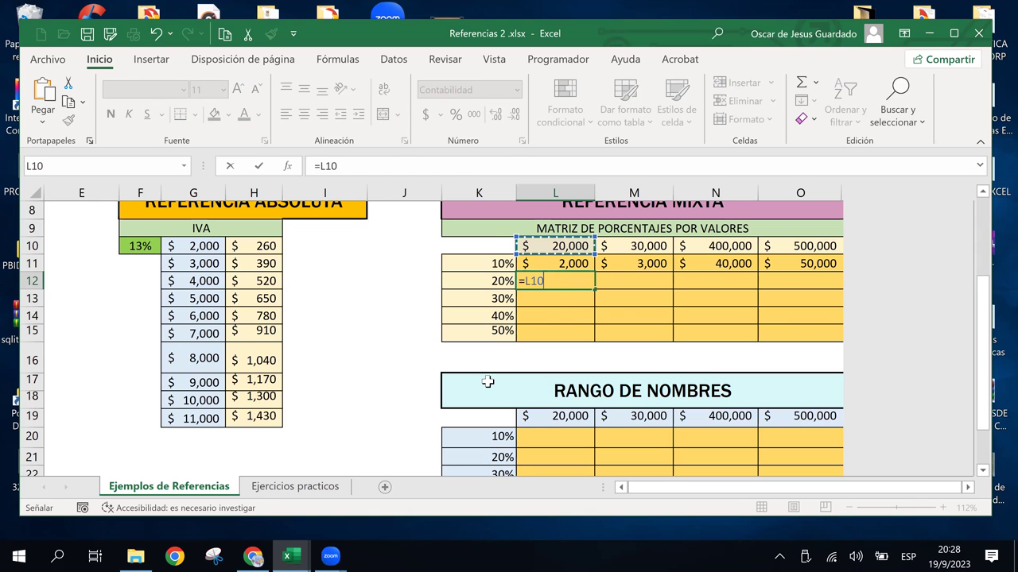
type("*")
left_click(489, 280)
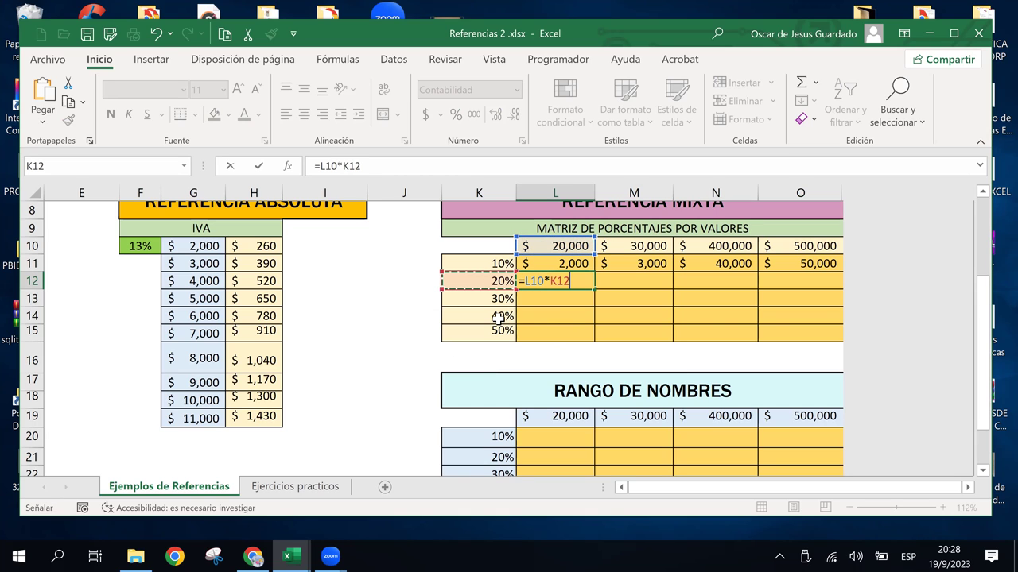
key("F4")
key("Return")
- Fill L12 across to O12, then undo the fill down into rows 13–15
left_click(586, 280)
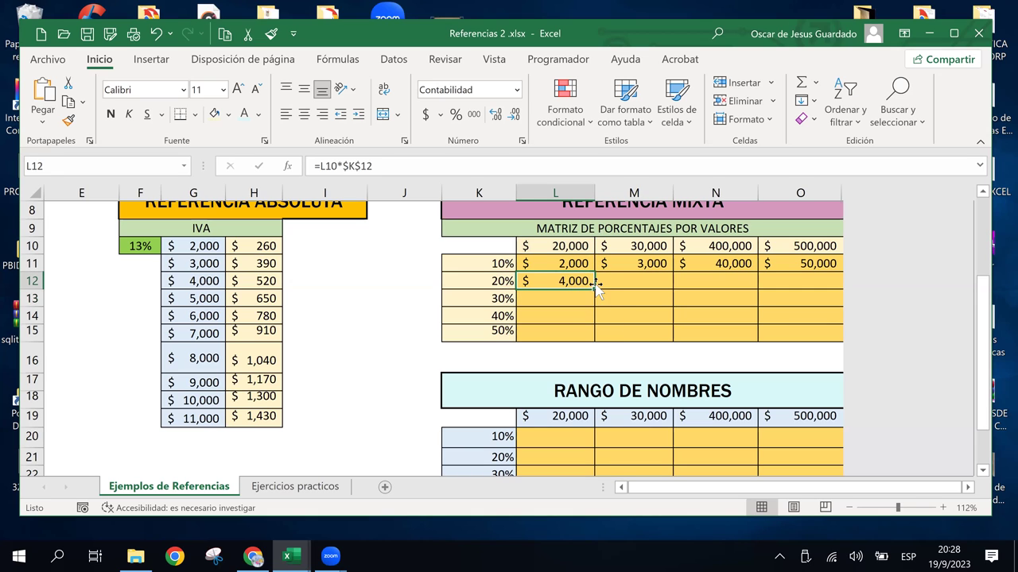
left_click_drag(594, 289, 815, 298)
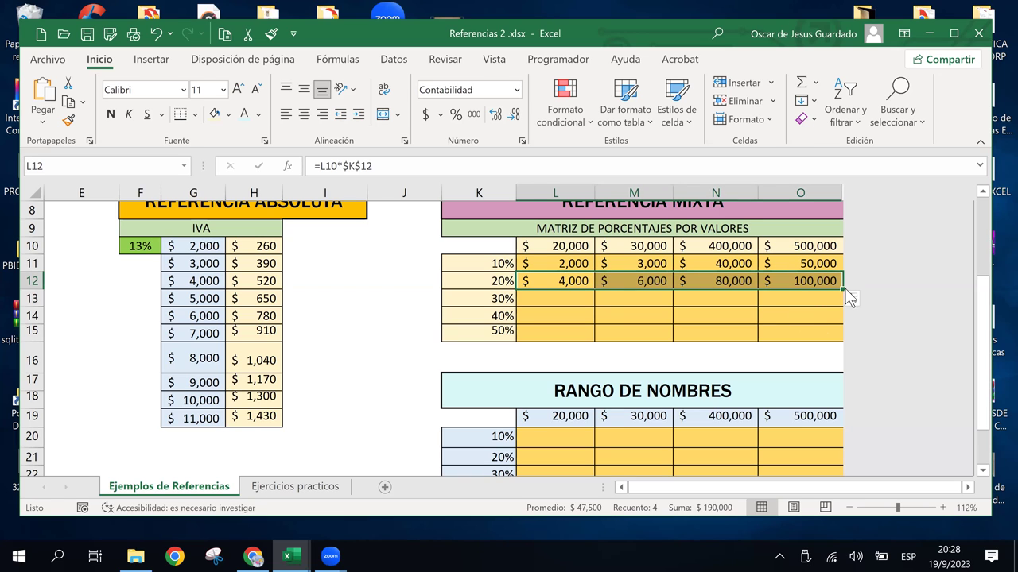
left_click_drag(842, 289, 843, 331)
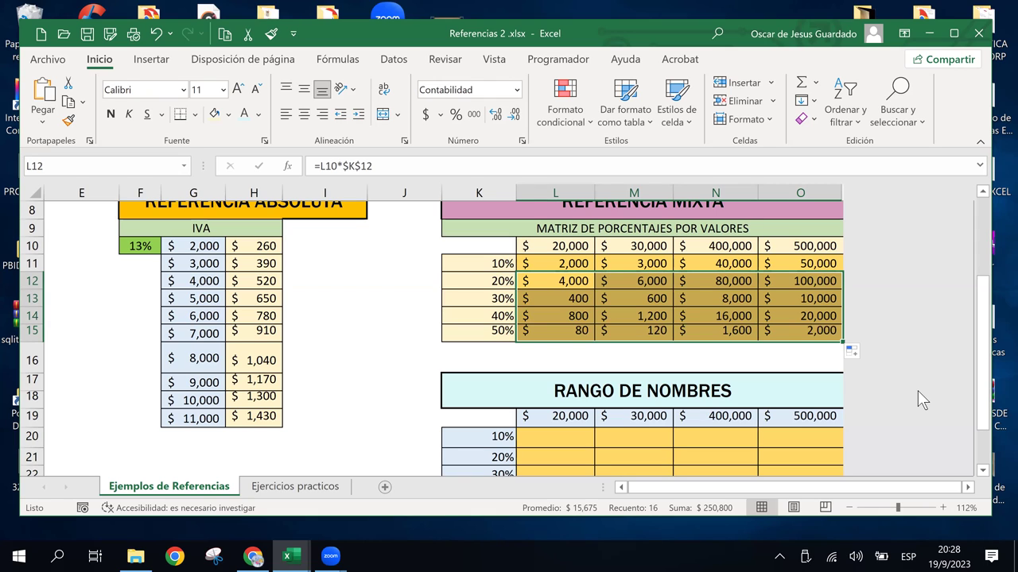
key("ctrl+z")
- Enter =L10*$K13 in L13 for the 30% row, locking only column K
left_click(565, 294)
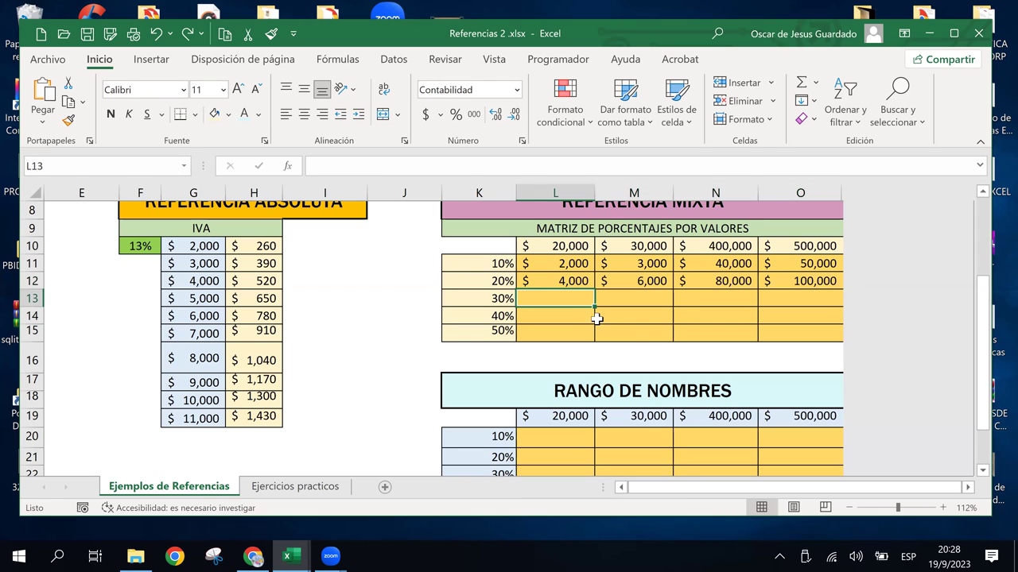
type("=")
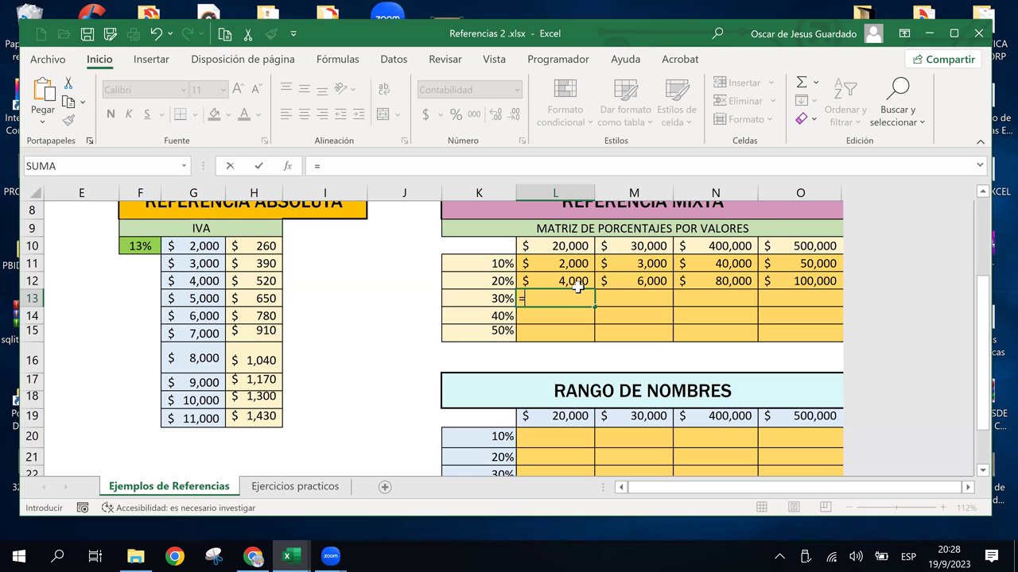
left_click(565, 246)
type("*")
left_click(486, 294)
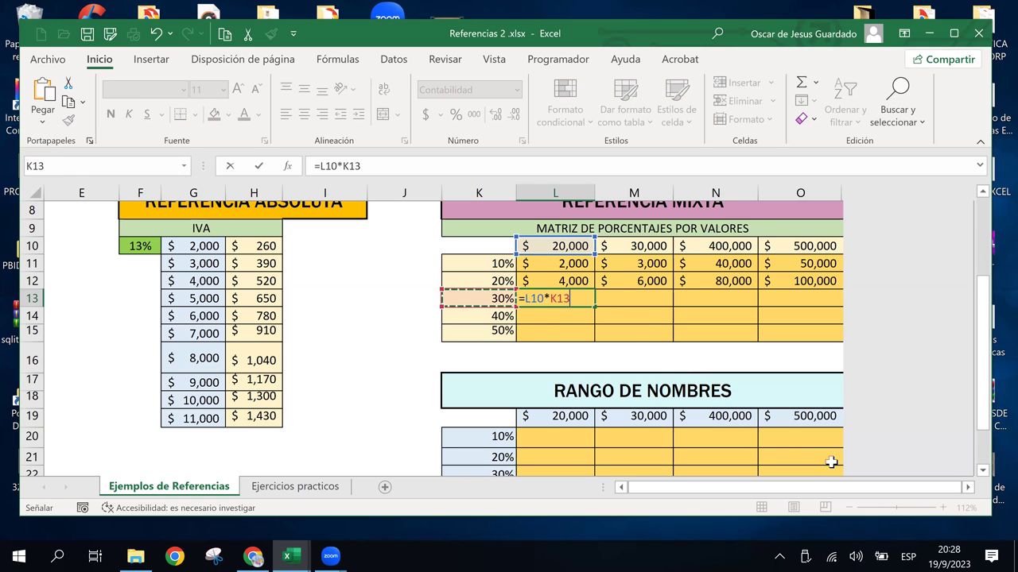
left_click(556, 300)
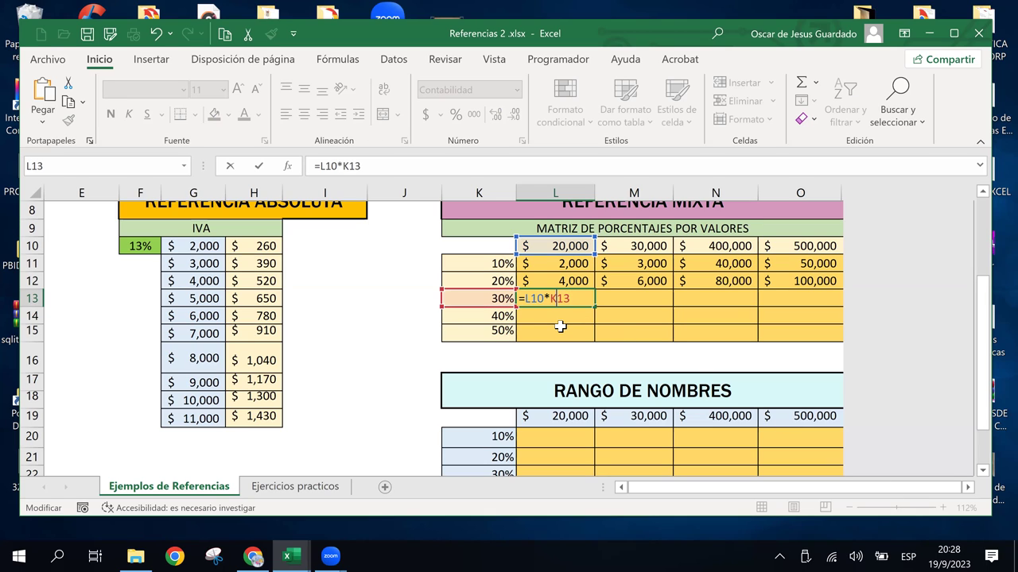
key("F4")
key("F4")
key("F4")
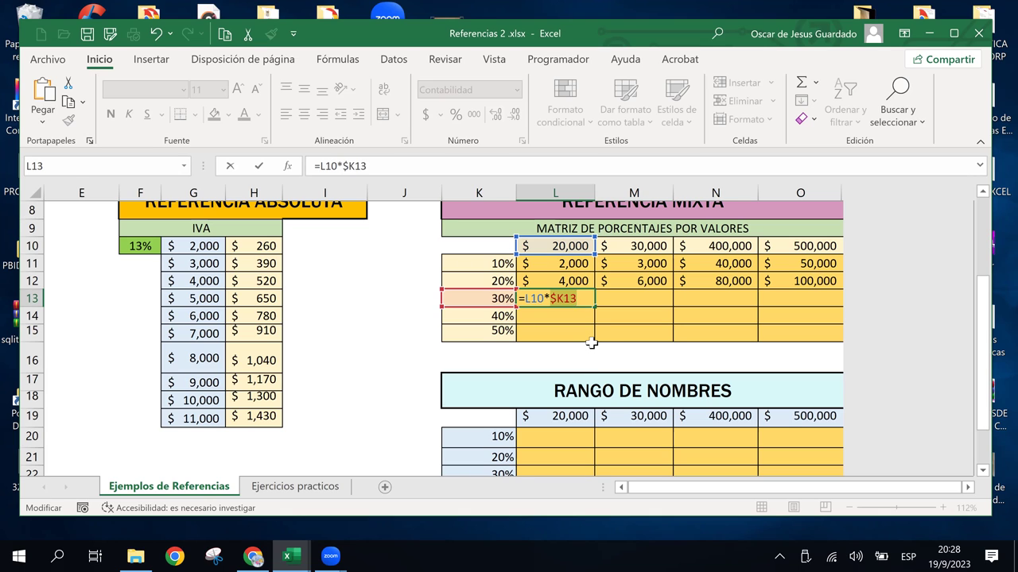
key("Return")
- Fill L13's formula across and down to O15, then check O15's copied formula
left_click(579, 298)
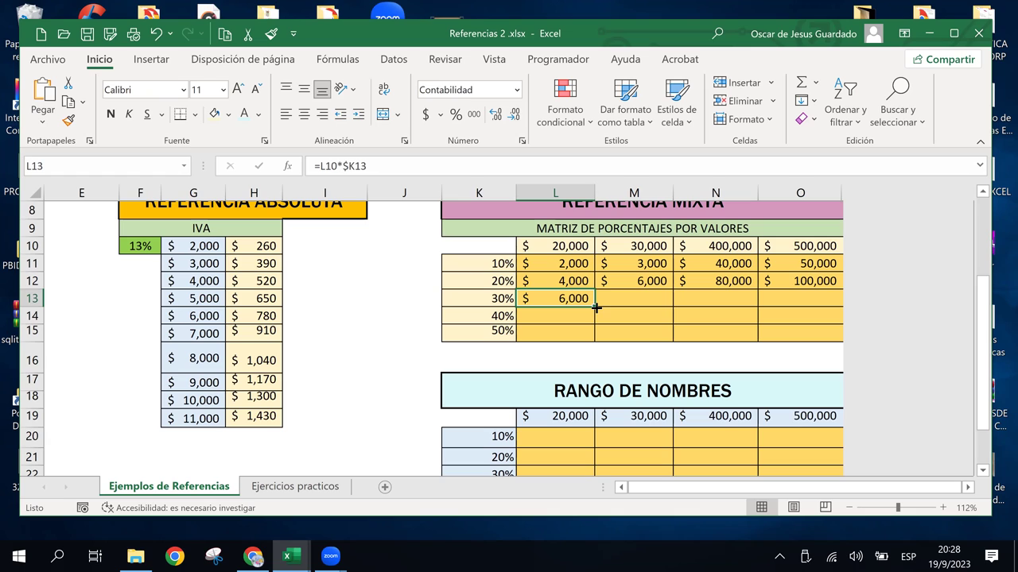
left_click_drag(597, 307, 839, 304)
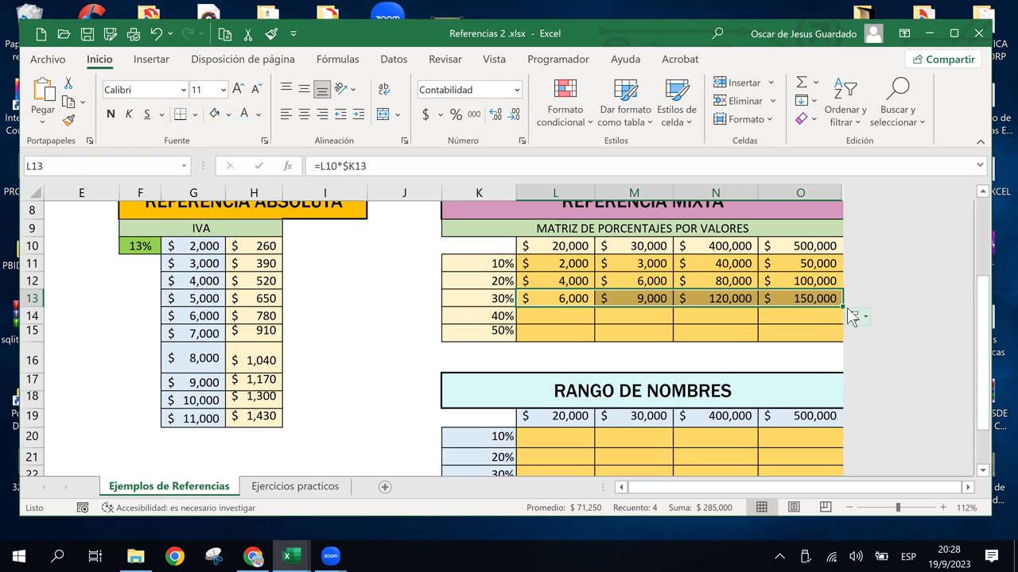
left_click_drag(841, 307, 840, 337)
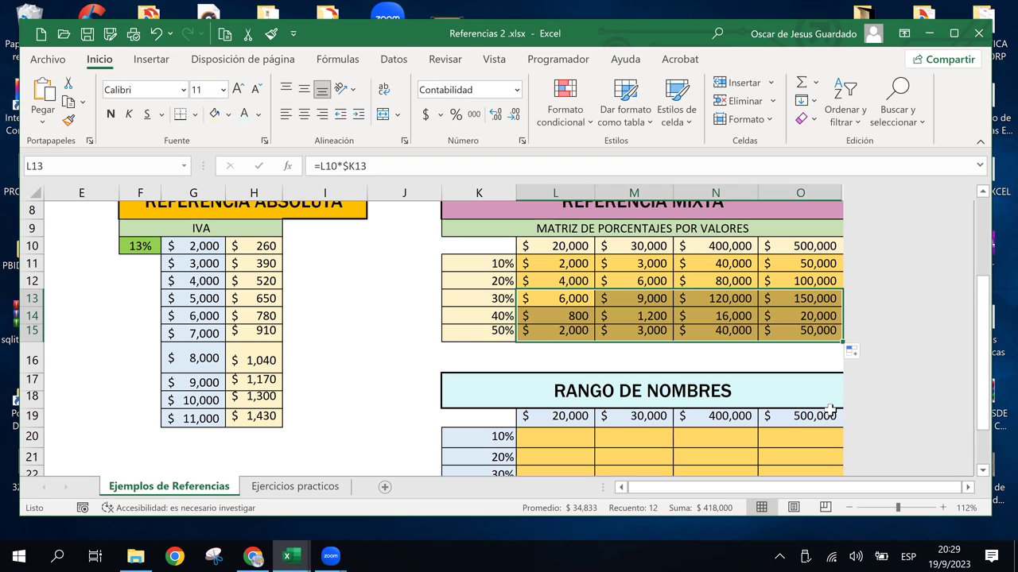
left_click(563, 304)
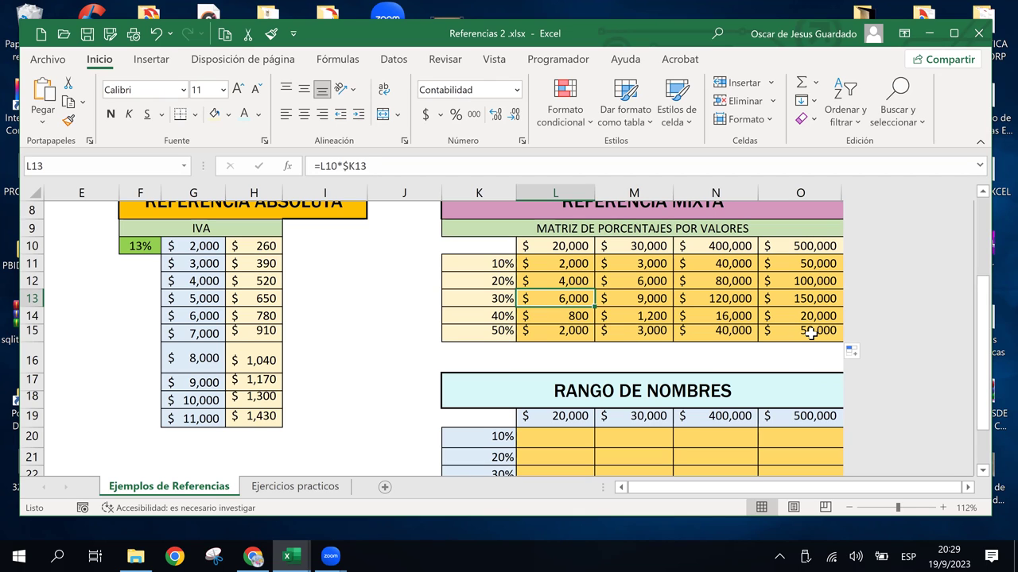
left_click(810, 335)
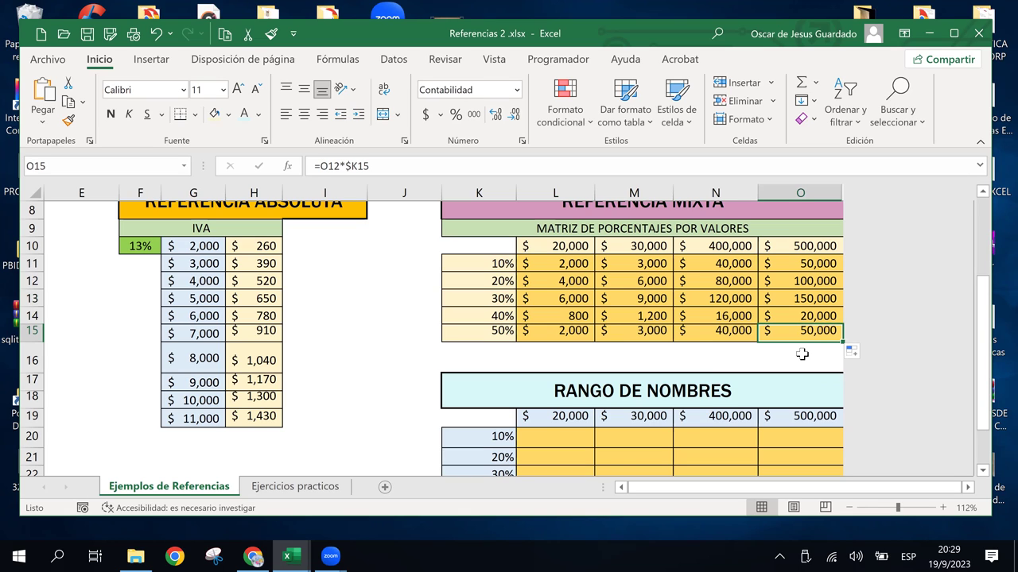
- Change L13 to =L10*$K$13 and copy it along row 13
left_click(554, 295)
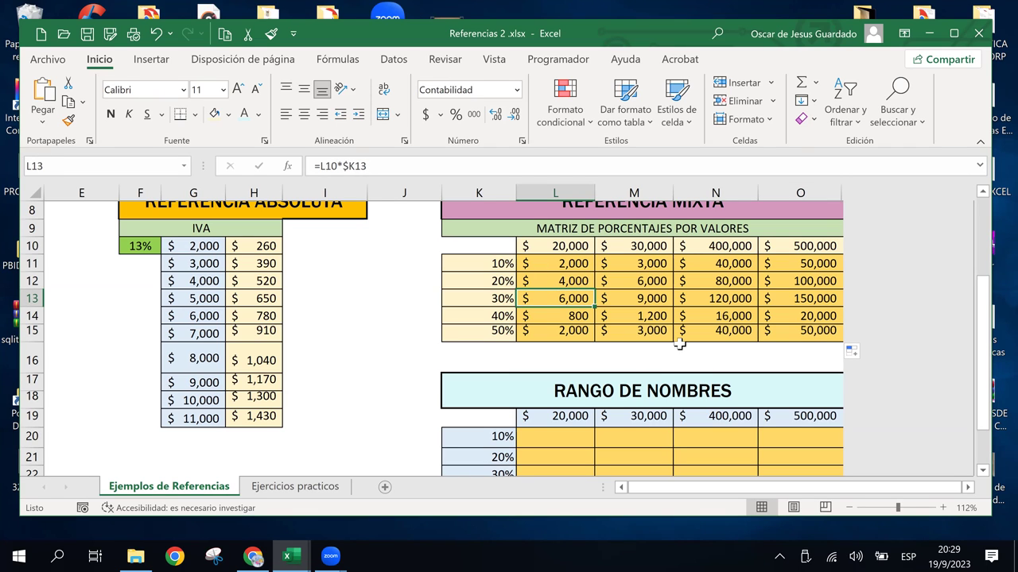
double_click(559, 298)
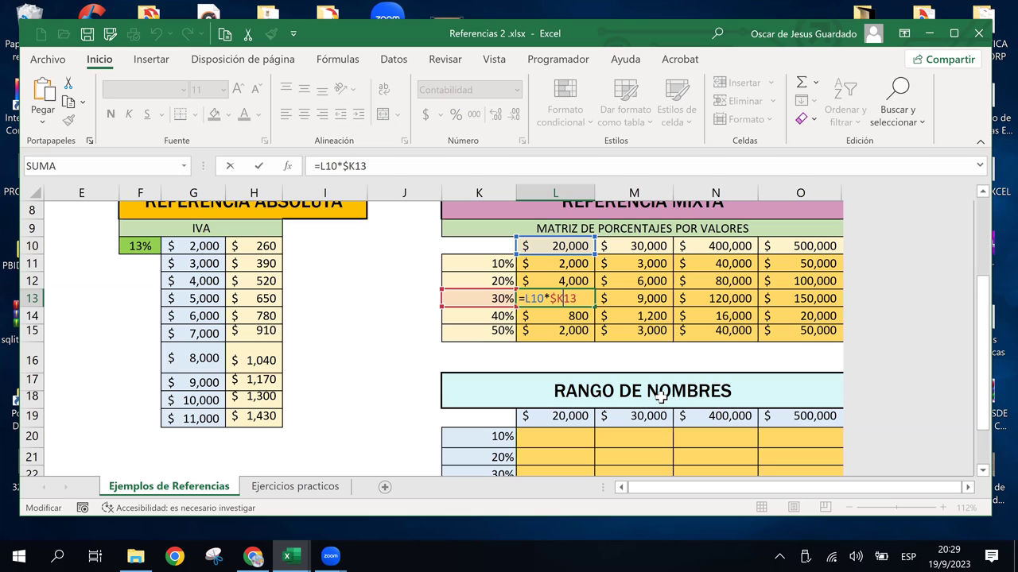
key("F4")
key("F4")
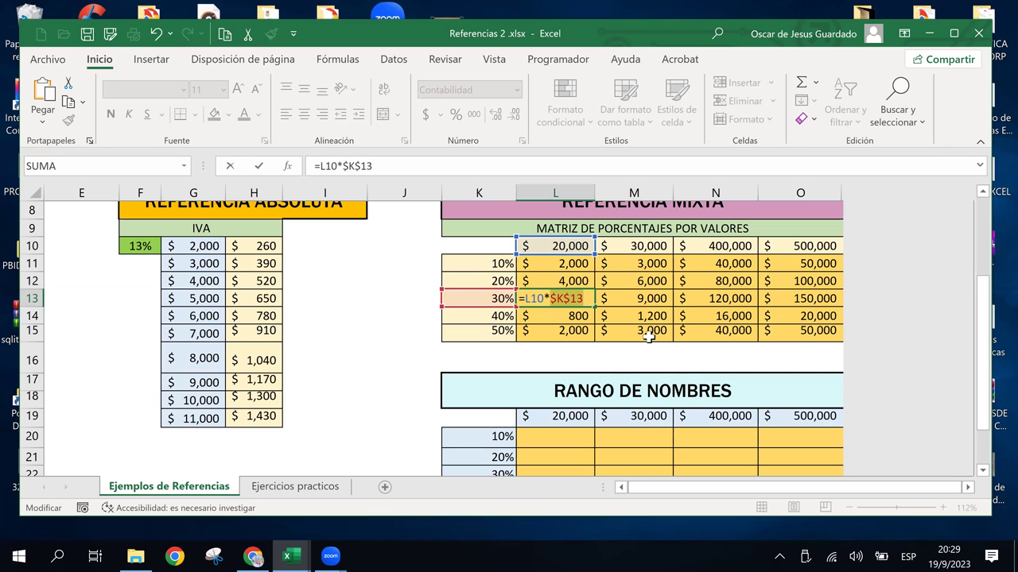
key("Return")
left_click(569, 299)
left_click_drag(594, 307, 834, 307)
- Lock K14 fully in L14's formula, copy it to O14, and inspect L15's formula
left_click(560, 318)
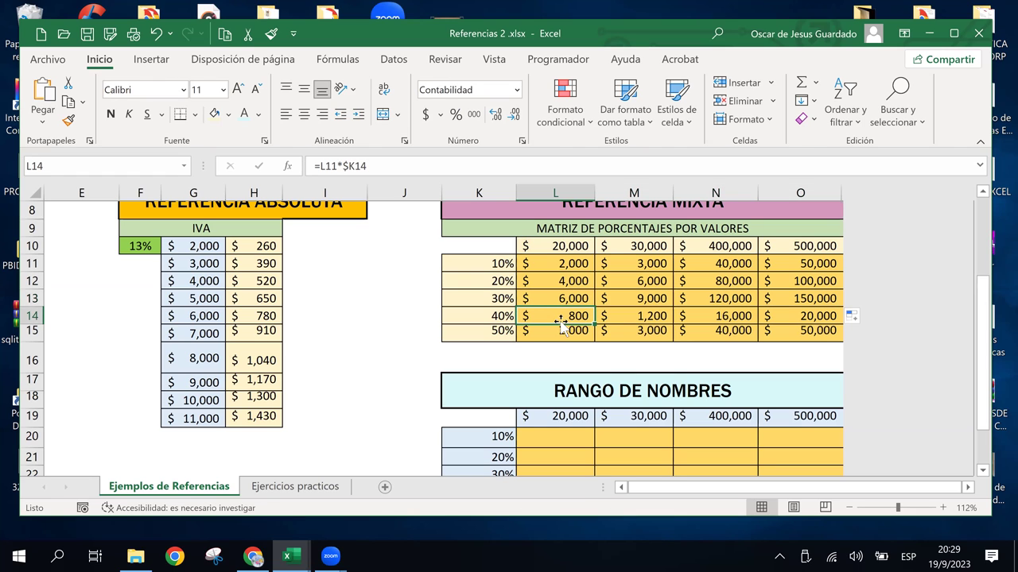
double_click(560, 318)
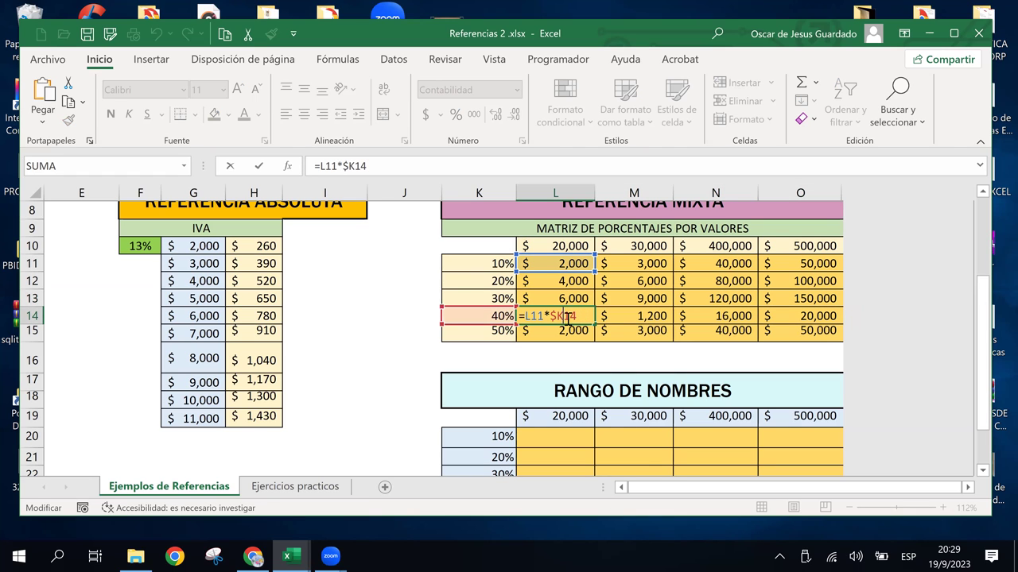
key("F4")
key("F4")
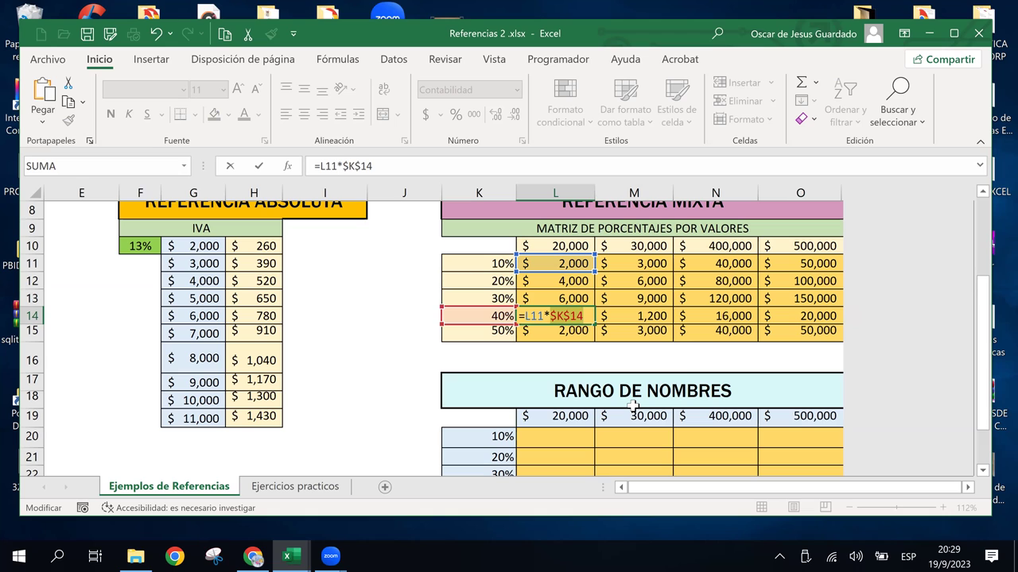
key("Return")
left_click(588, 316)
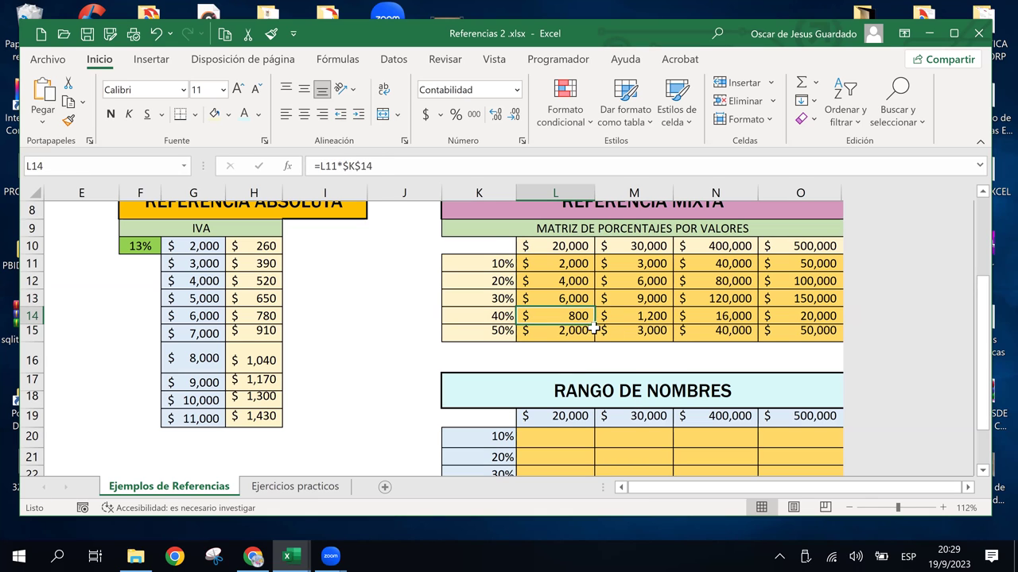
left_click_drag(593, 323, 811, 322)
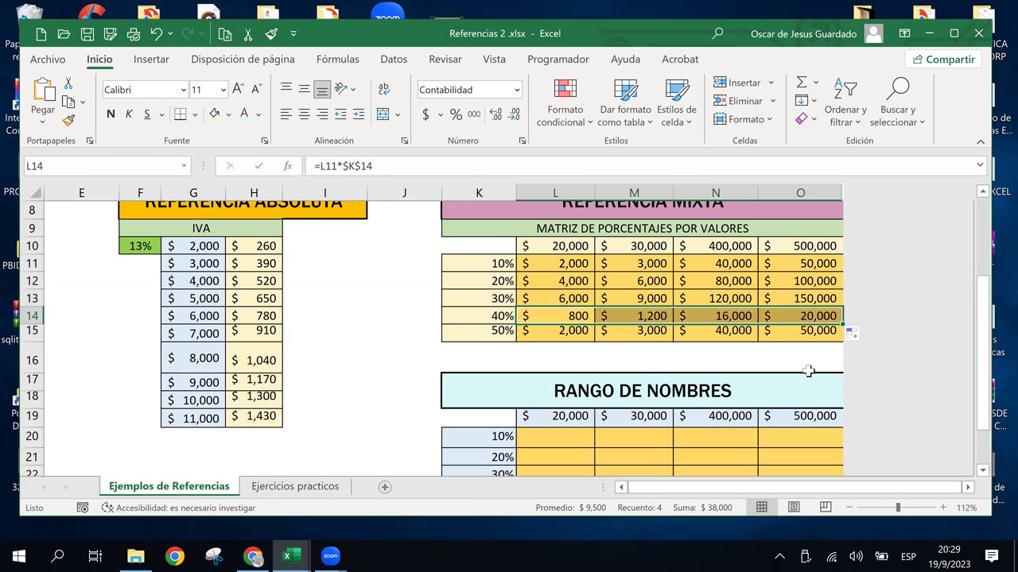
left_click(568, 336)
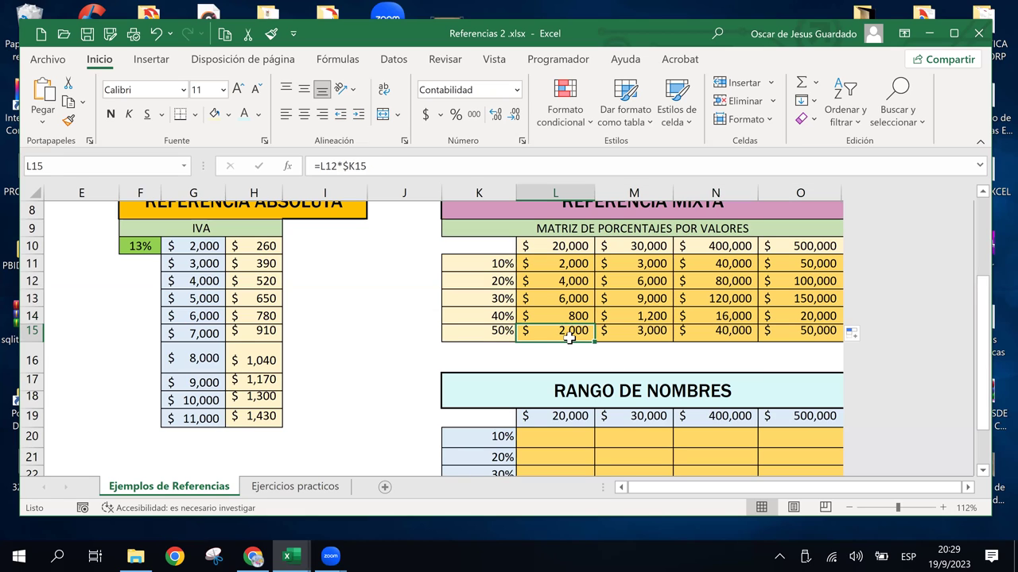
double_click(570, 336)
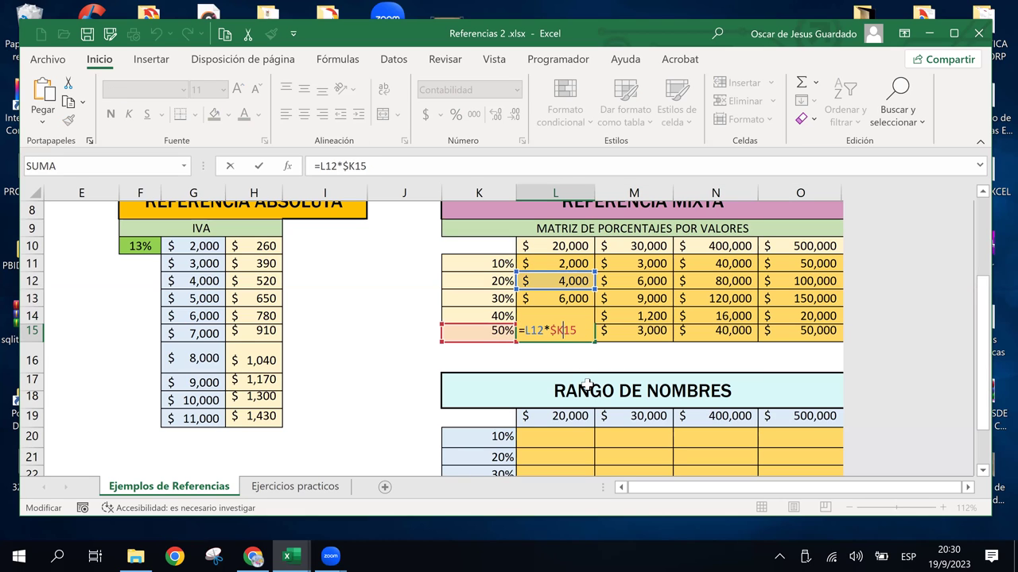
key("Escape")
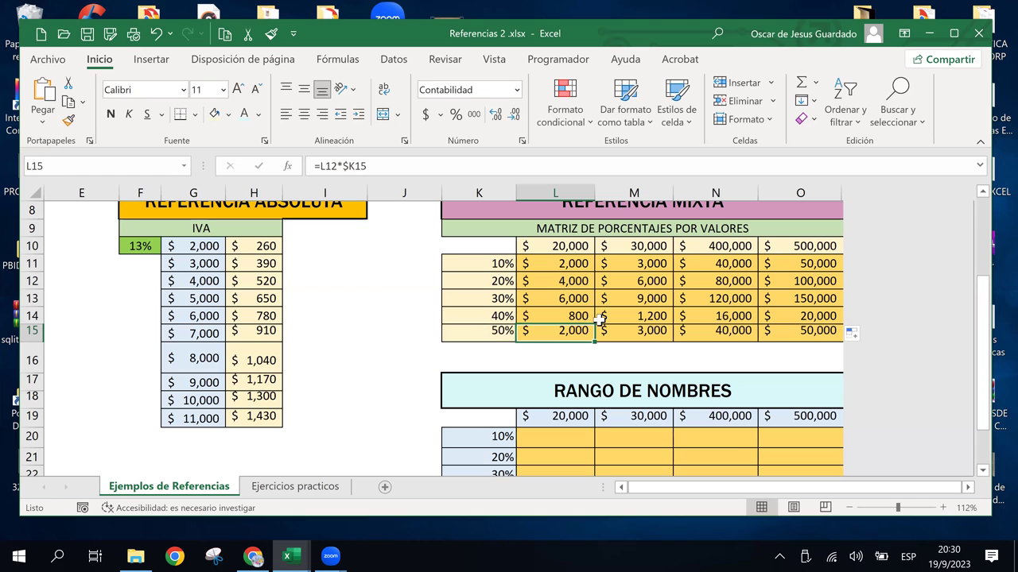
- Rebuild L14 as =L10*$K$14 and copy it across to O14
left_click(562, 322)
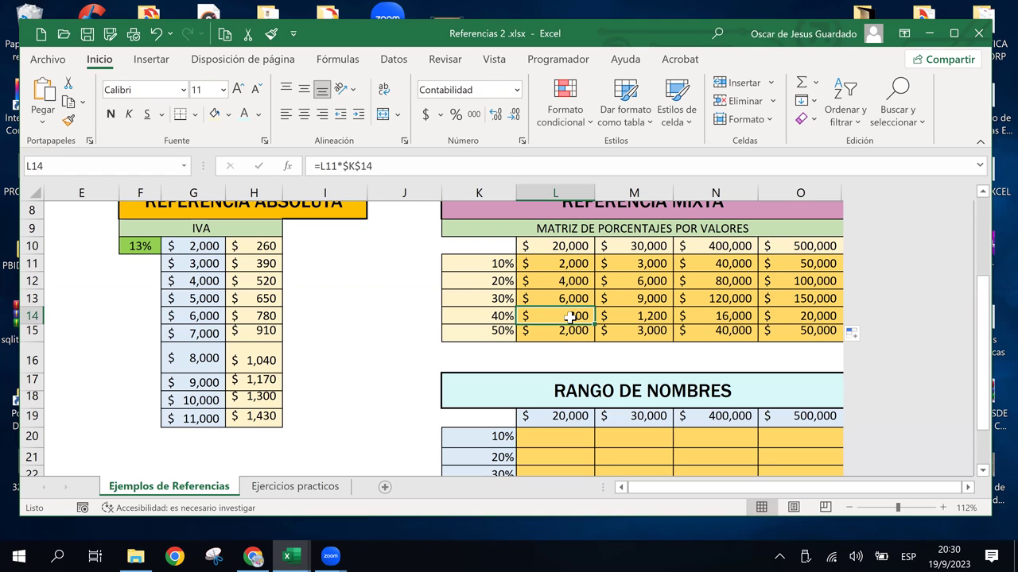
double_click(563, 320)
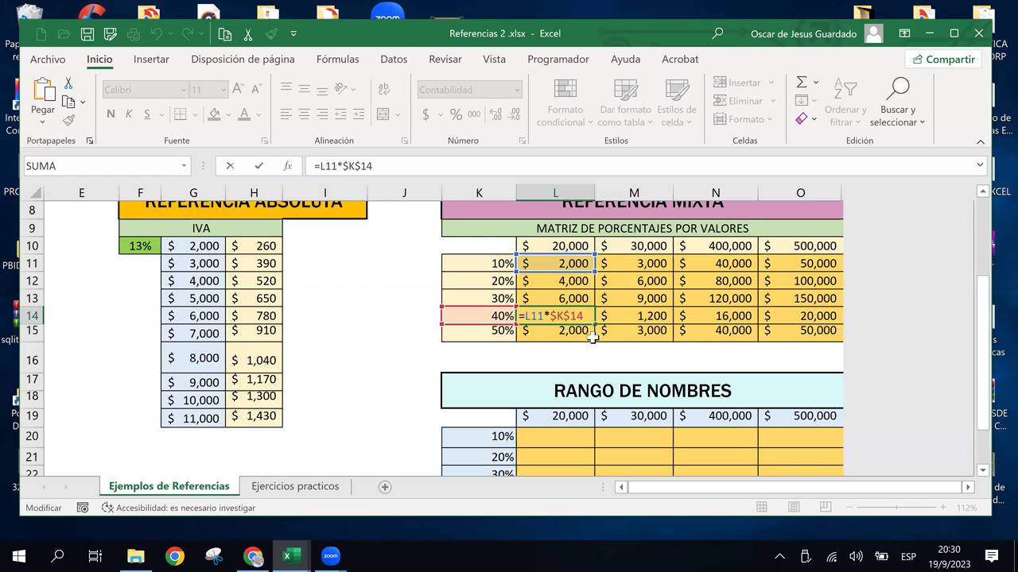
double_click(569, 317)
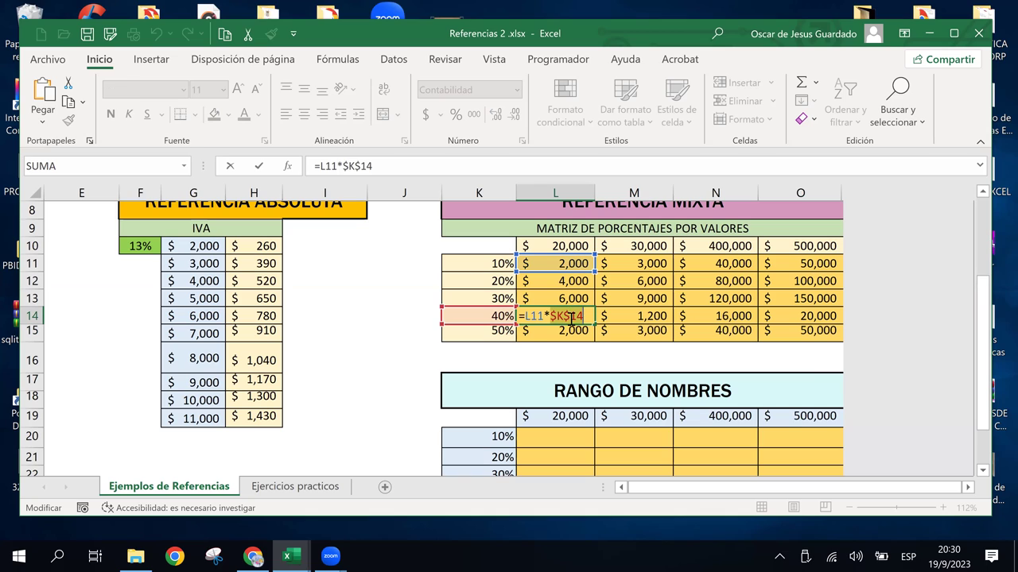
left_click(574, 246)
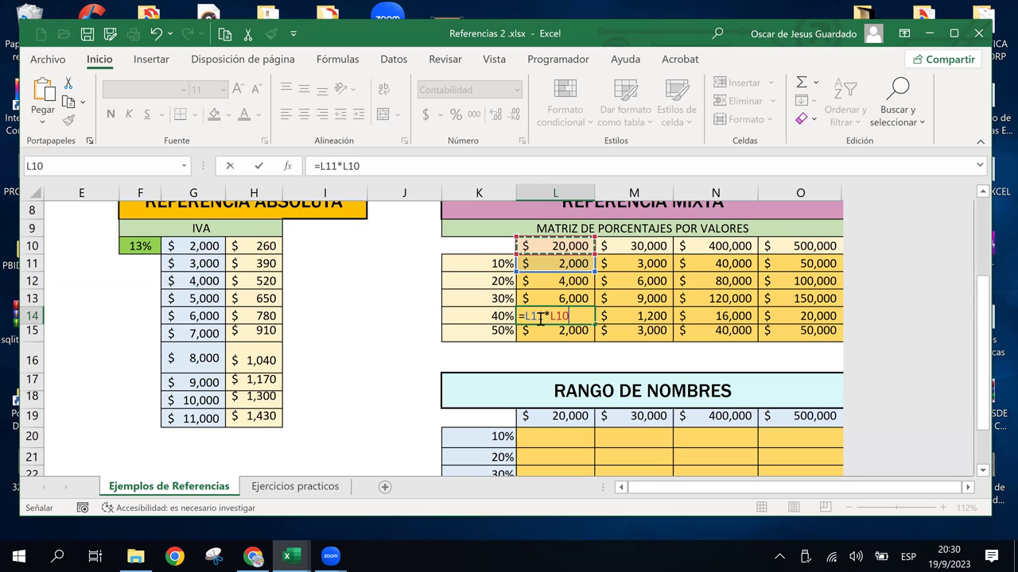
double_click(540, 316)
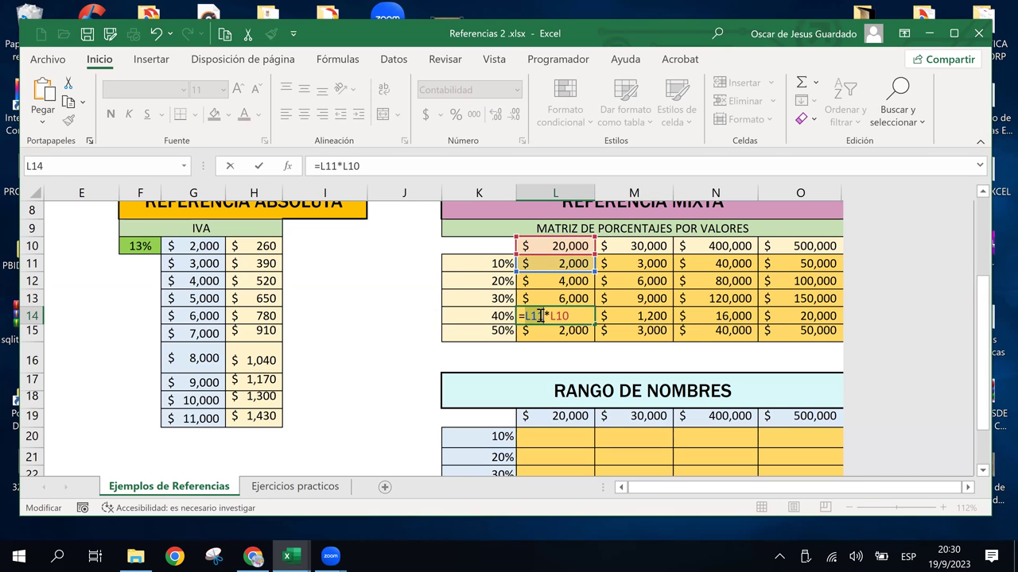
left_click(557, 247)
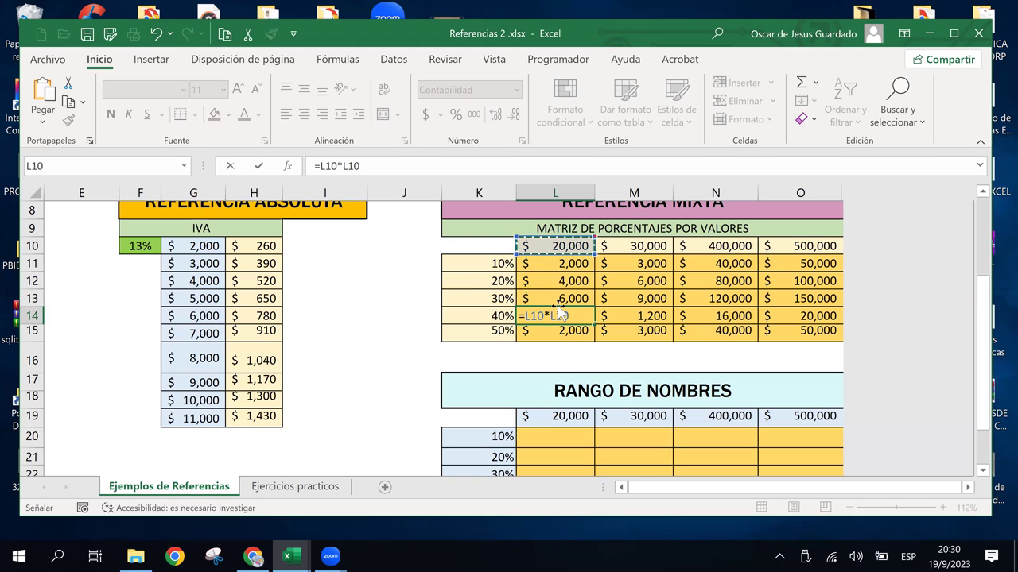
double_click(565, 316)
left_click(500, 316)
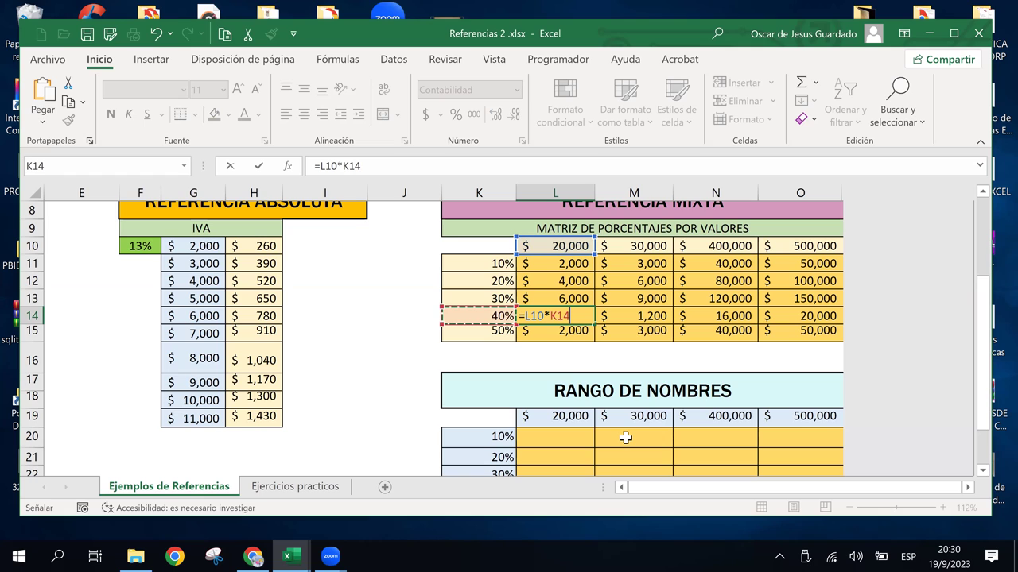
key("F4")
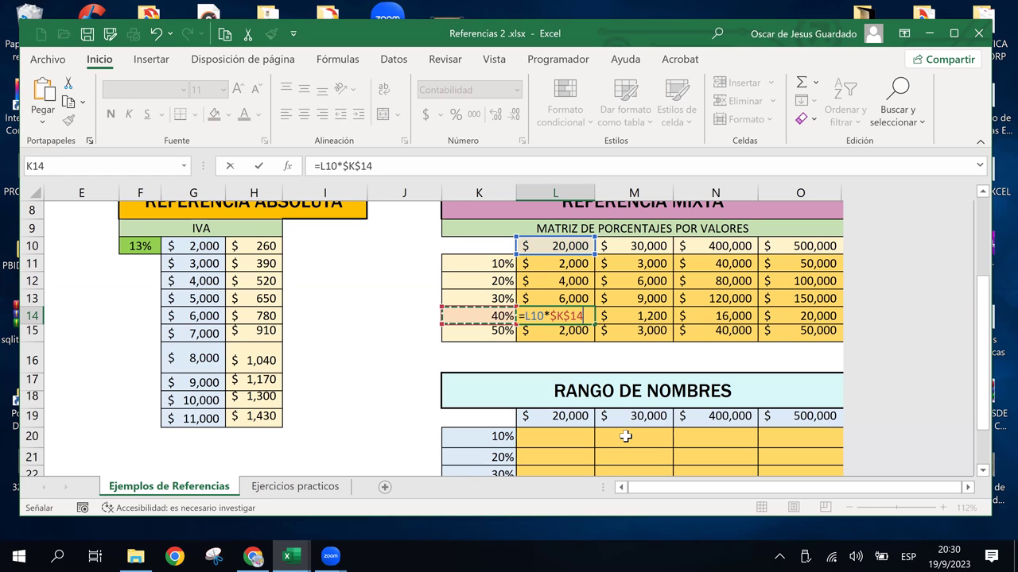
key("Return")
left_click(567, 317)
left_click_drag(595, 325, 817, 319)
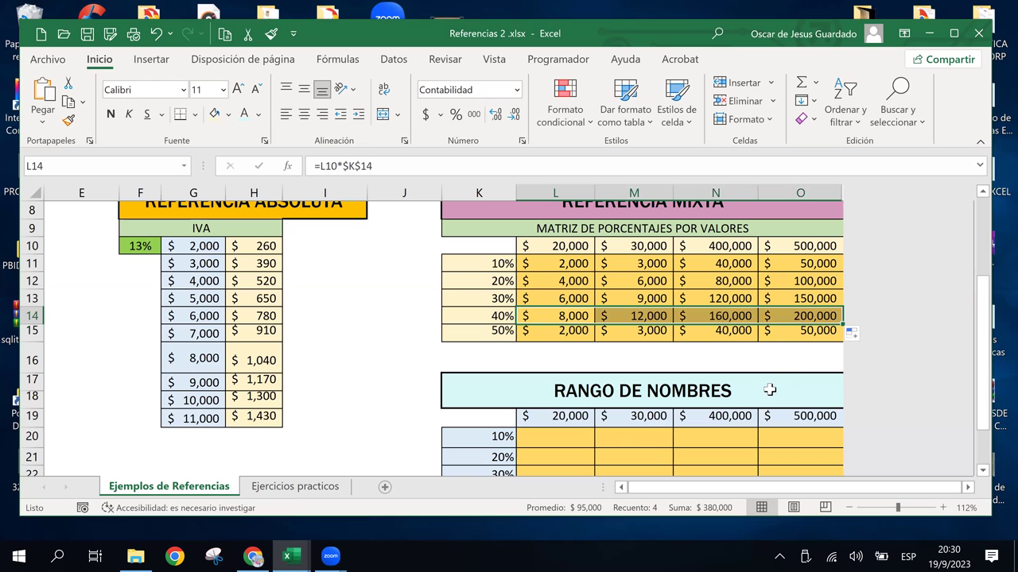
- Change L15 to =L10*$K$15 and fill it right through O15
left_click(569, 333)
double_click(570, 333)
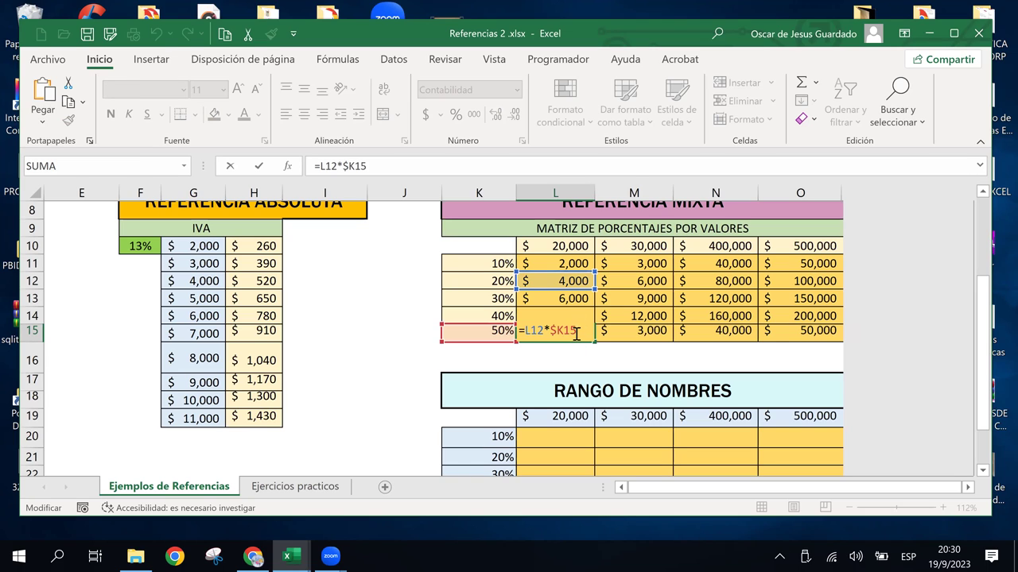
double_click(573, 332)
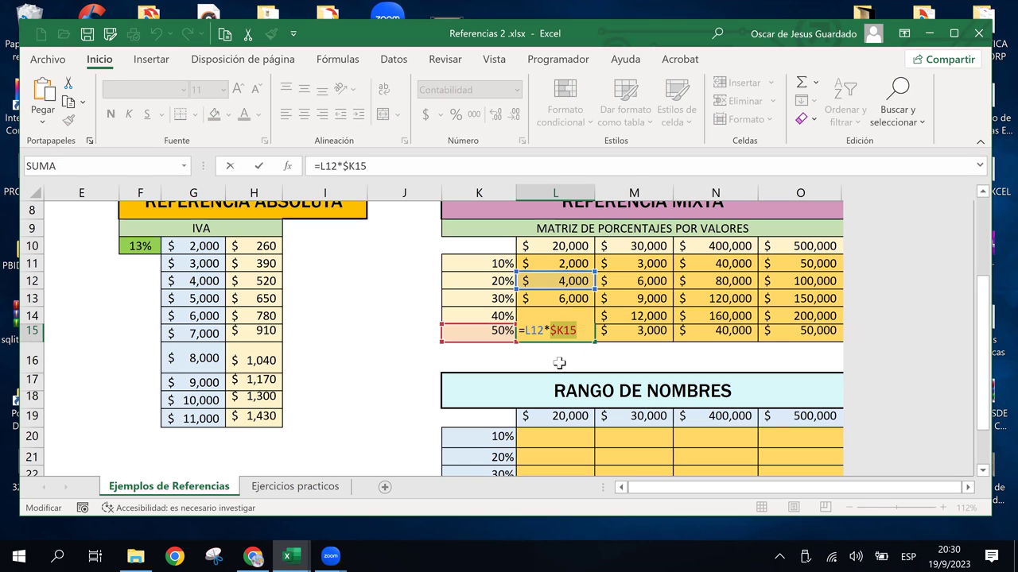
double_click(535, 330)
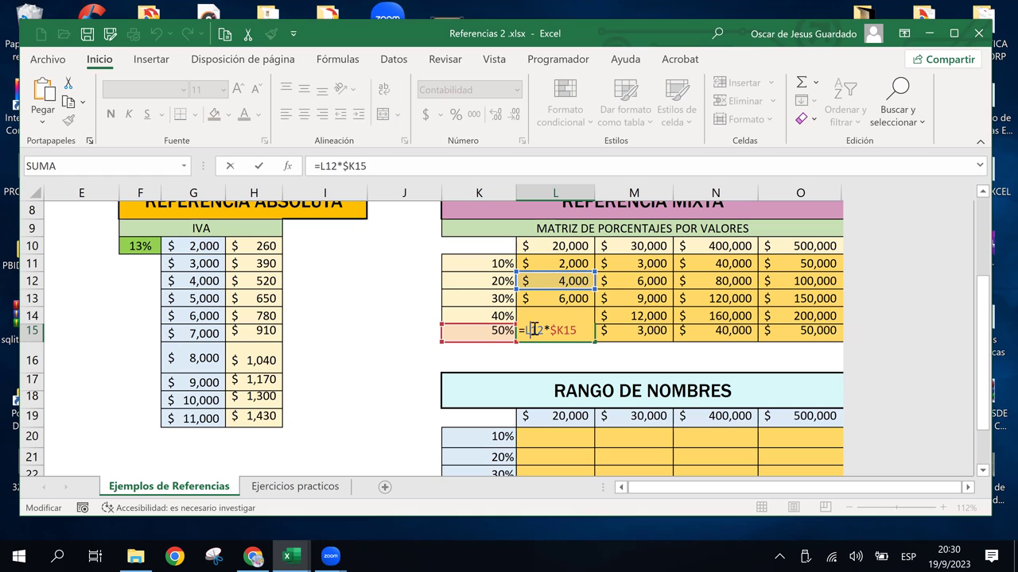
left_click(553, 247)
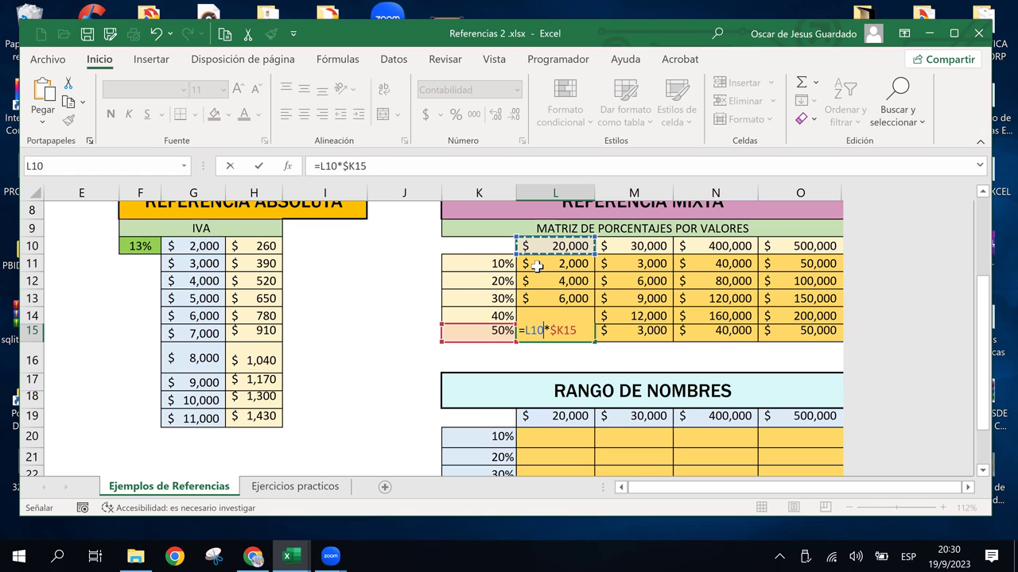
double_click(567, 330)
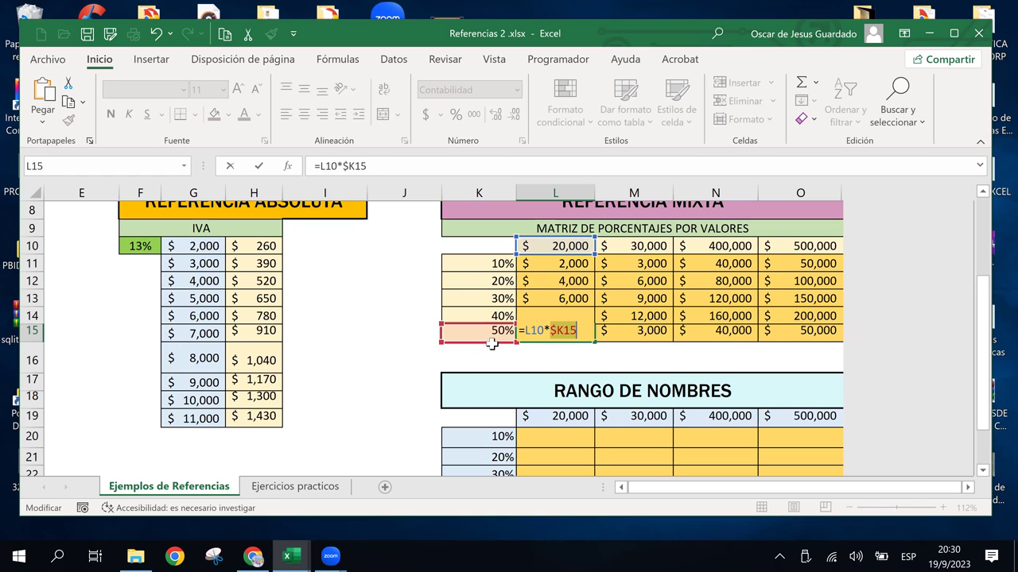
left_click(487, 333)
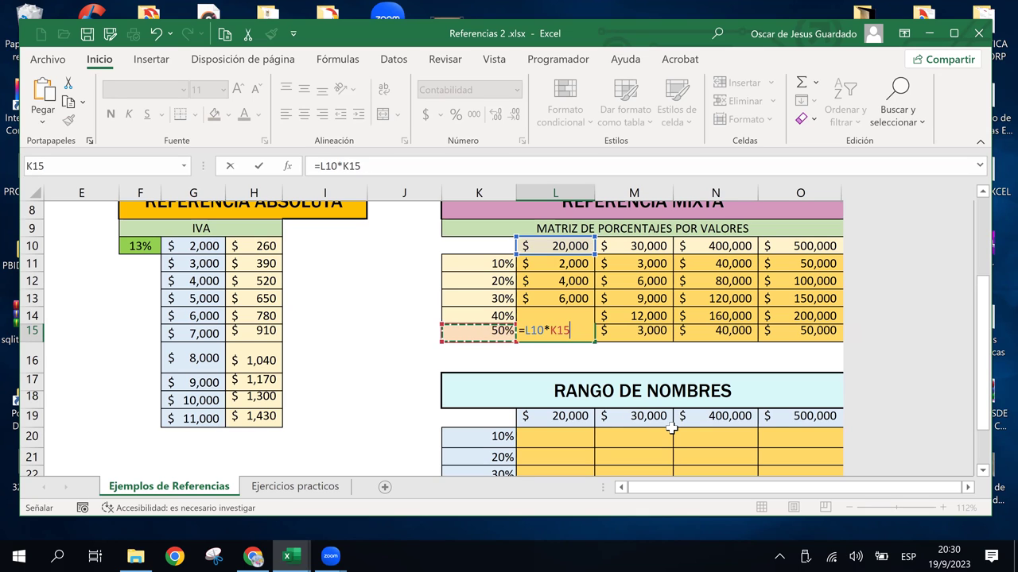
key("F4")
key("Return")
key("Up")
left_click_drag(593, 343, 788, 369)
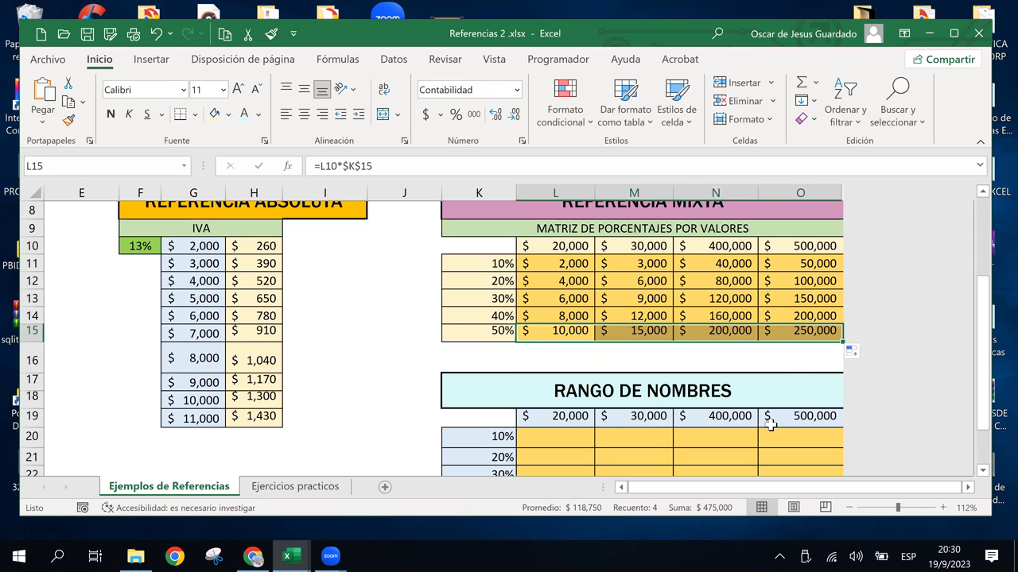
- Check the formulas in O13, O12, N13, M13, L13 and L11 of the matrix
left_click(783, 300)
left_click(770, 281)
left_click(728, 301)
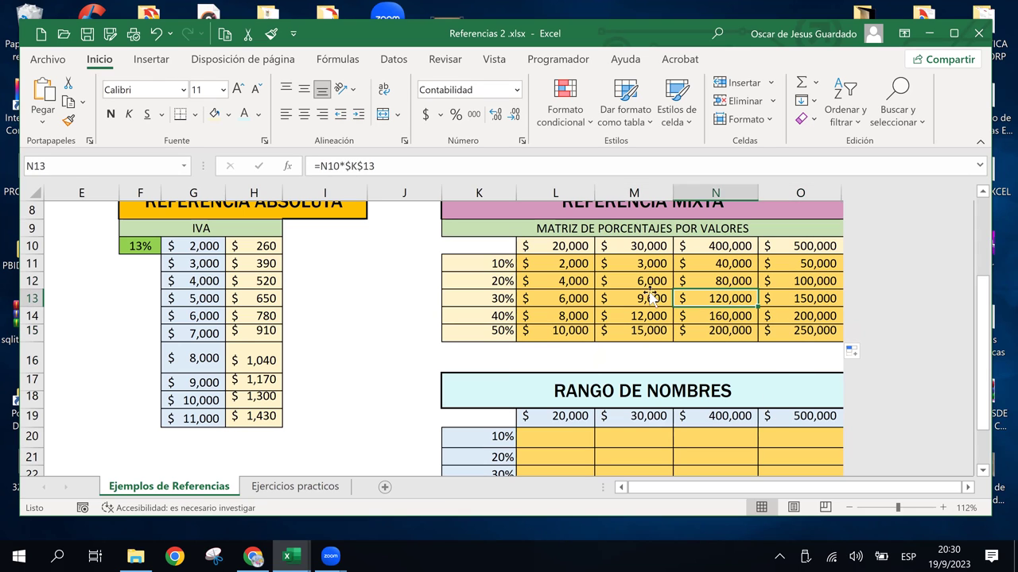
left_click(650, 298)
left_click(574, 296)
left_click(564, 263)
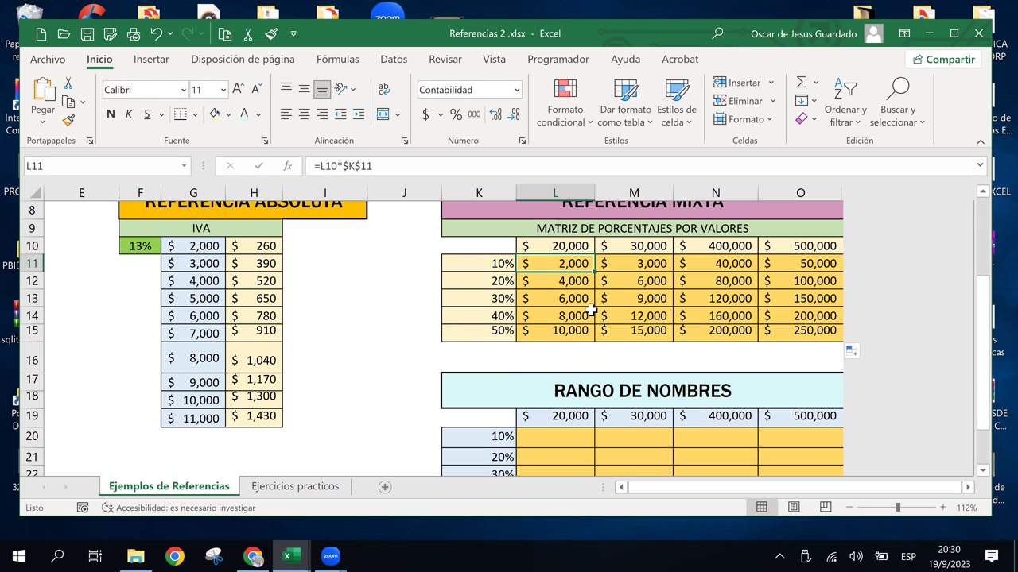
left_click(588, 300)
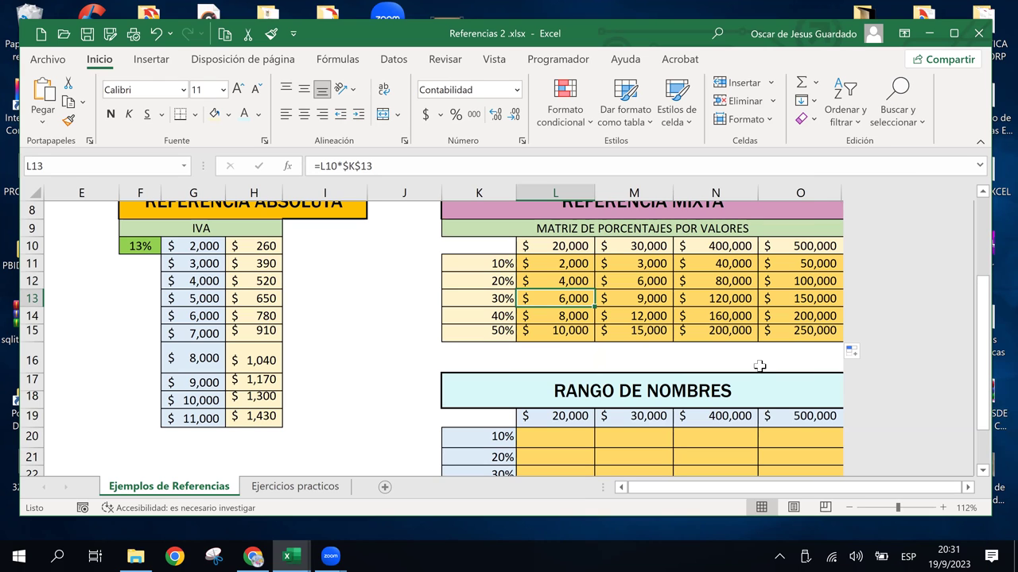
- Review the percentage matrix's mixed-reference formulas such as =L10*$K$12, =O10*$K$14 and =L10*$K$15
left_click(715, 281)
left_click(704, 298)
left_click(647, 298)
left_click(556, 278)
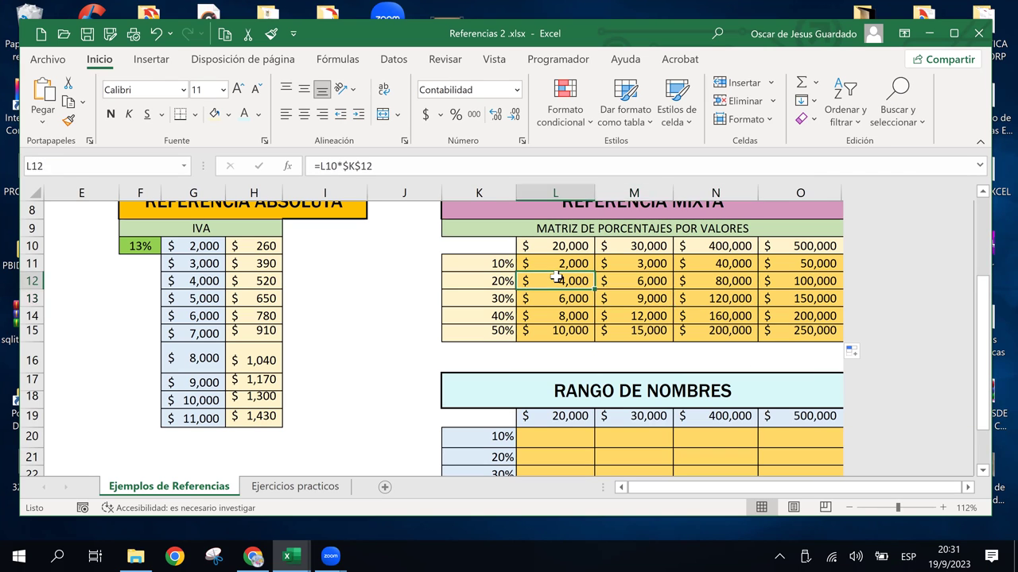
left_click(722, 301)
left_click(826, 316)
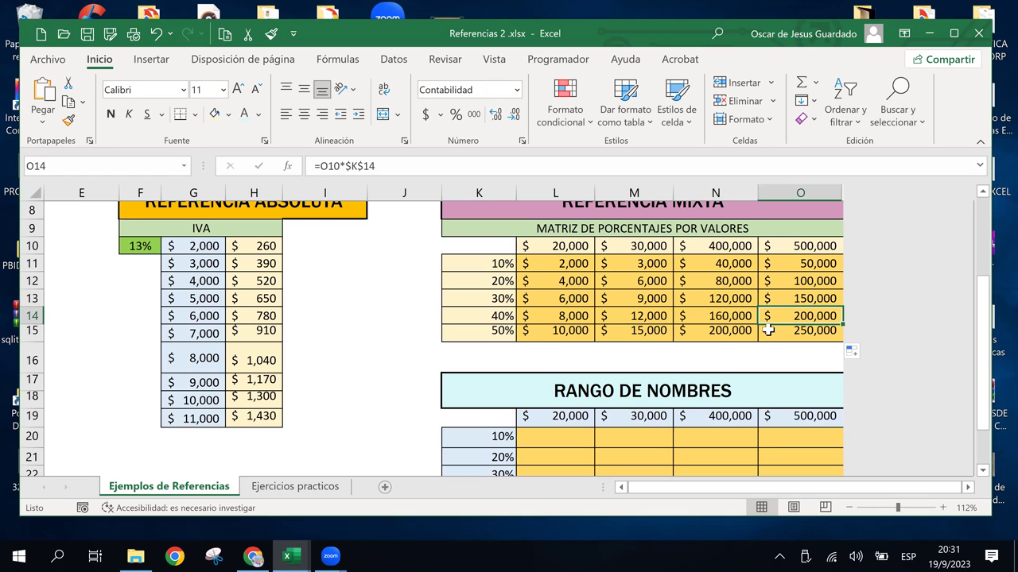
left_click(677, 330)
left_click(608, 330)
left_click(572, 330)
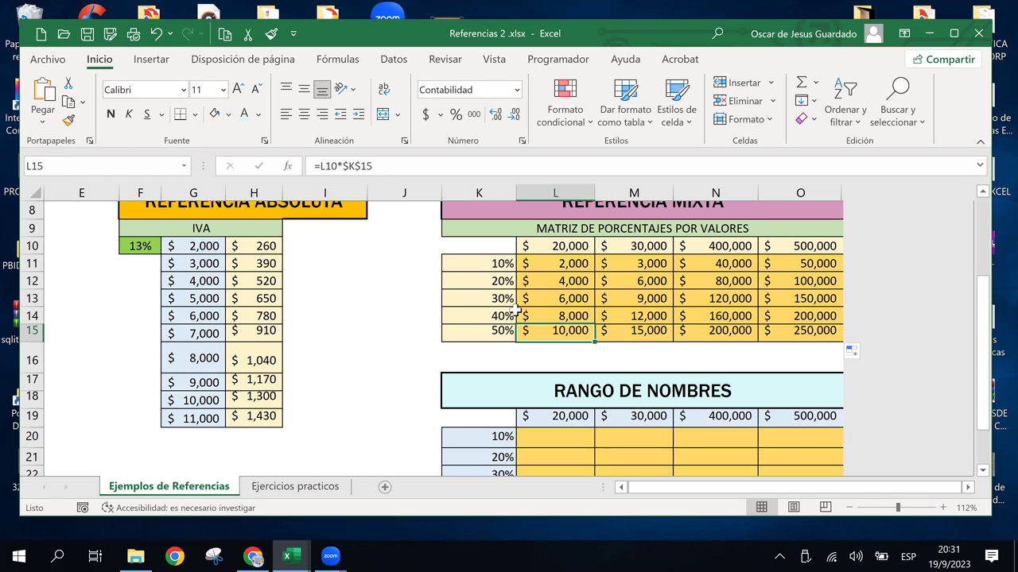
scroll(633, 339, "down", 2)
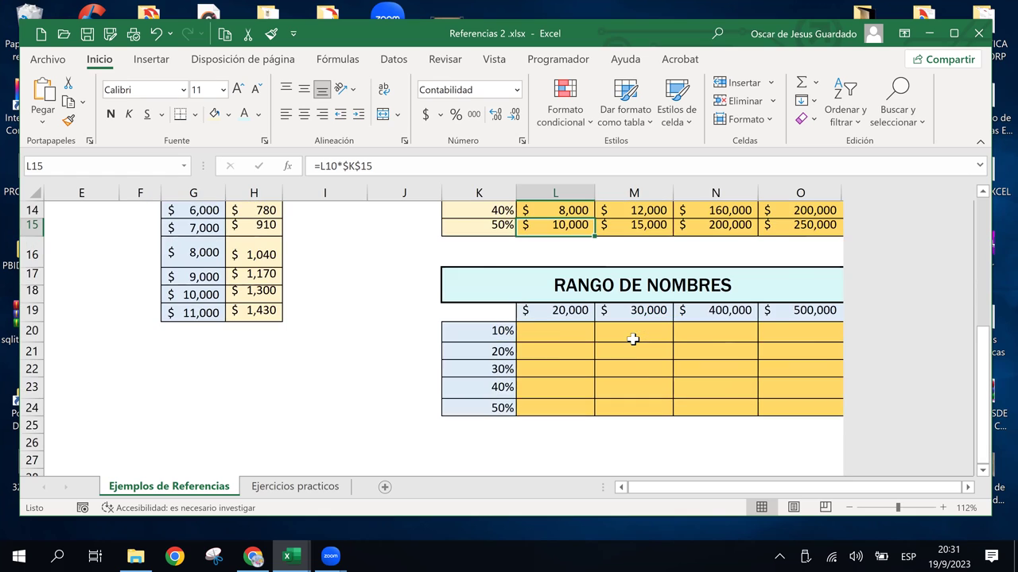
scroll(633, 338, "up", 1)
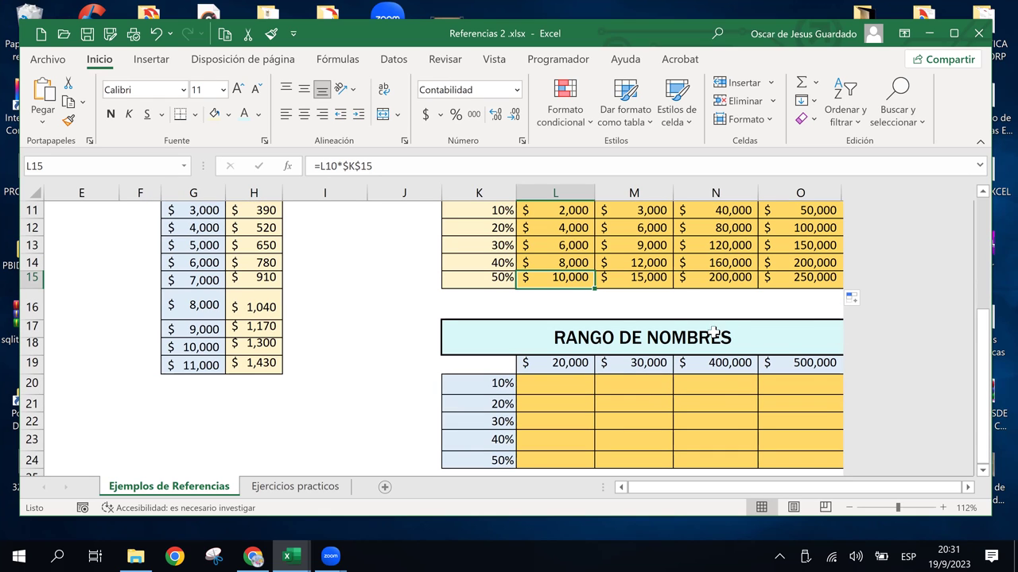
scroll(789, 338, "up", 1)
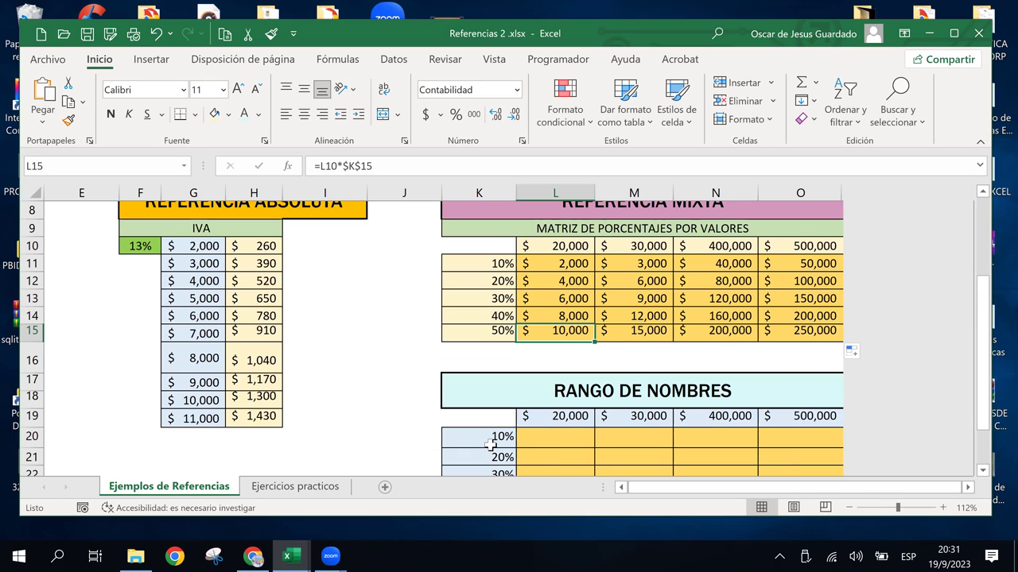
- Try selections of the row 19 amounts and the K20:K24 percentages in the named-range table
left_click(548, 449)
left_click(547, 438)
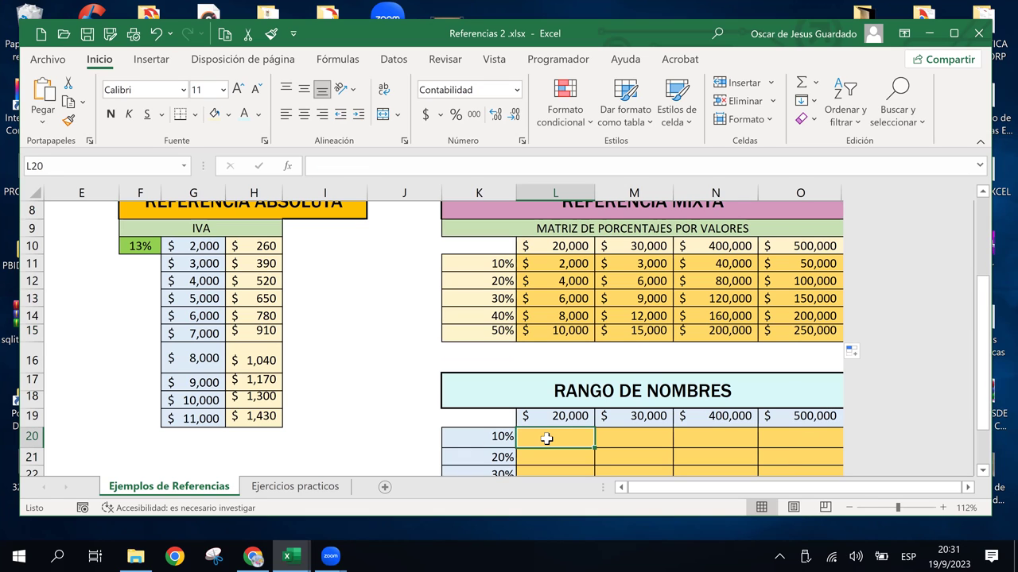
scroll(742, 380, "down", 1)
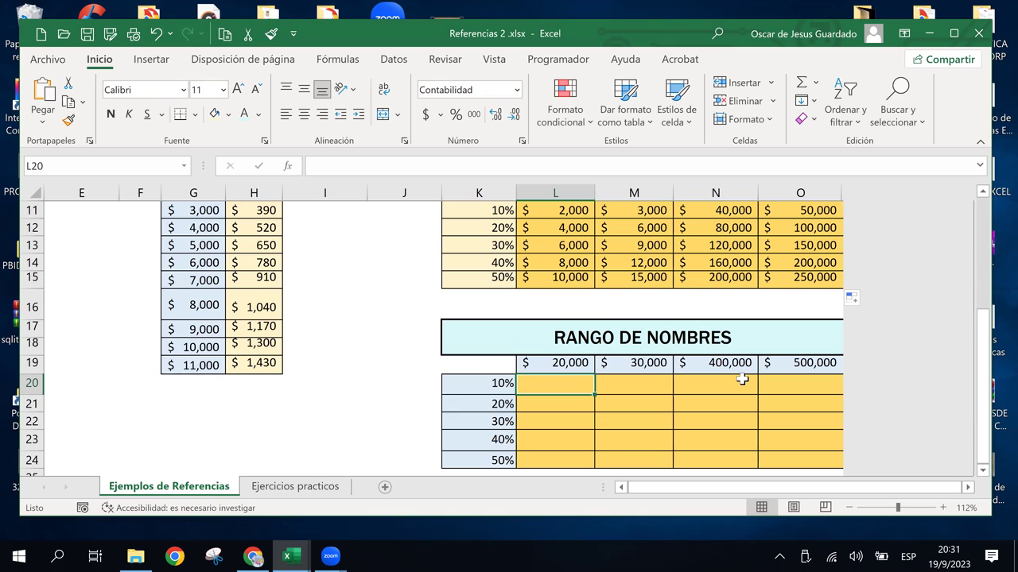
scroll(741, 380, "down", 1)
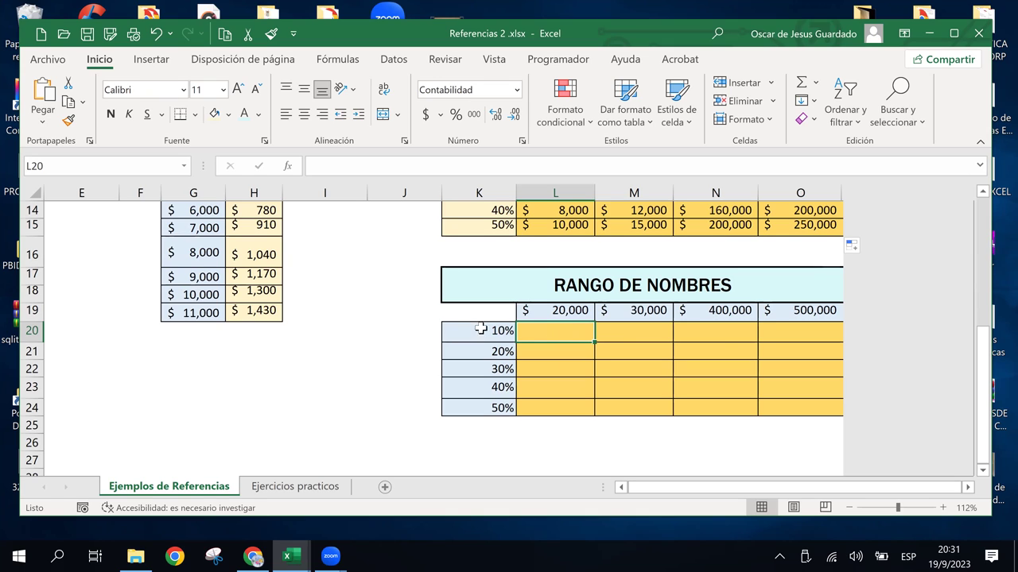
left_click(589, 311)
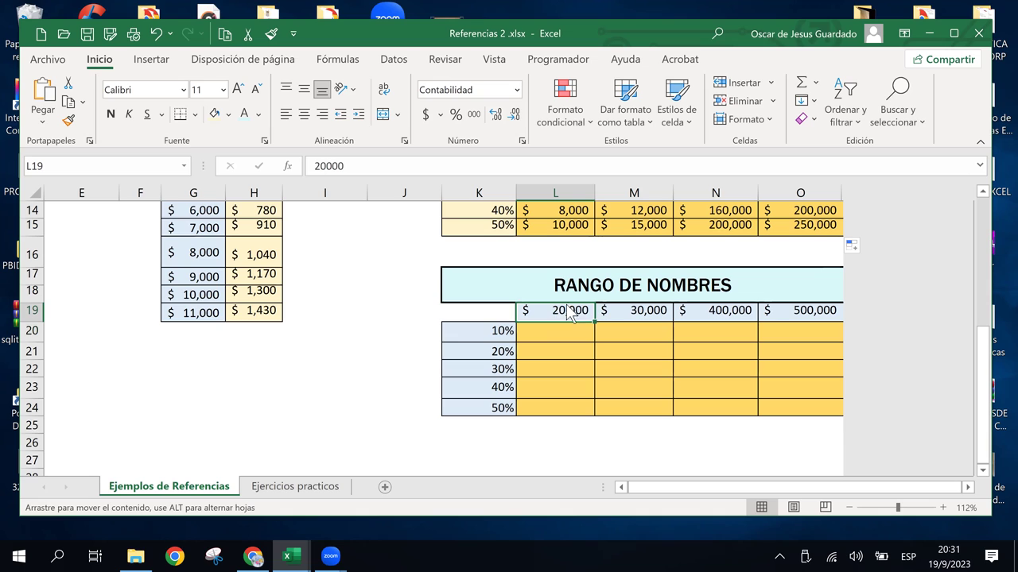
left_click_drag(559, 310, 814, 313)
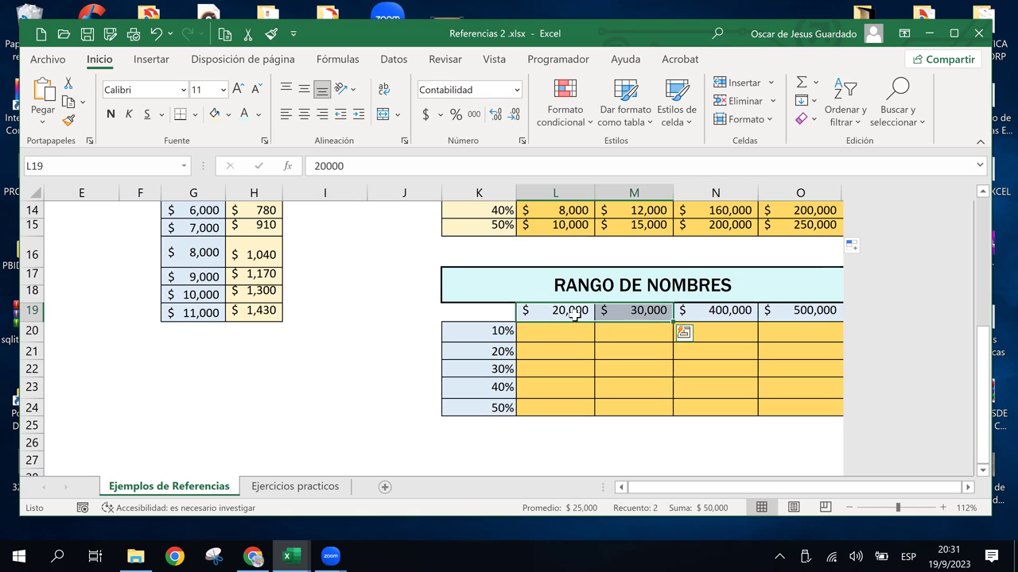
left_click_drag(815, 312, 569, 312)
left_click_drag(489, 332, 480, 404)
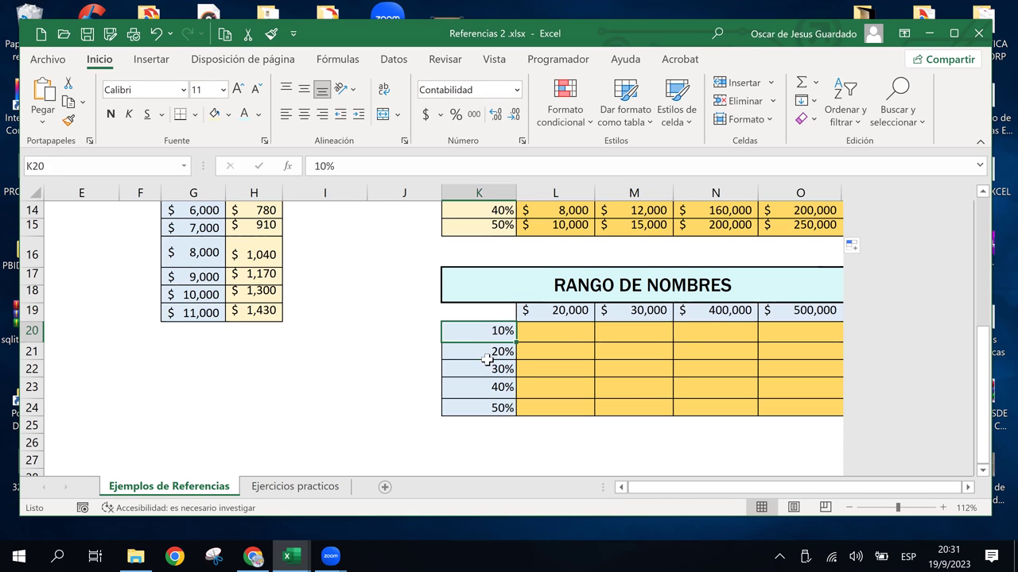
left_click(579, 312)
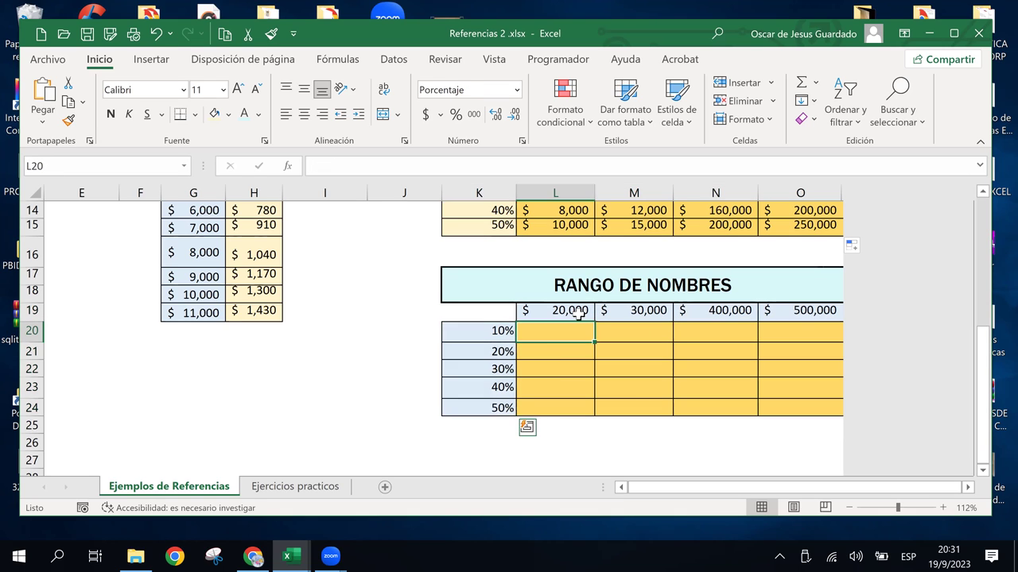
left_click(500, 333)
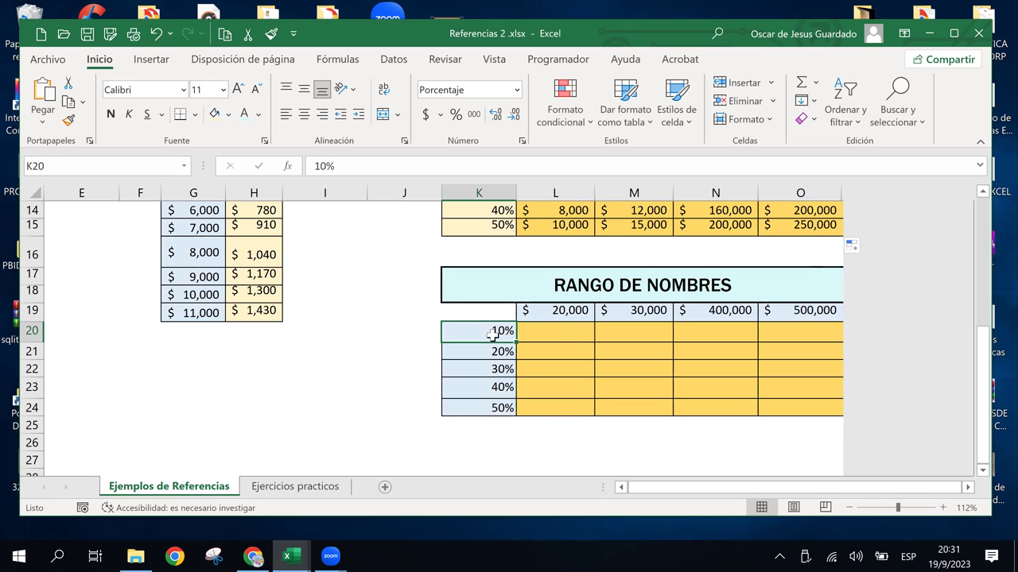
left_click_drag(493, 332, 494, 407)
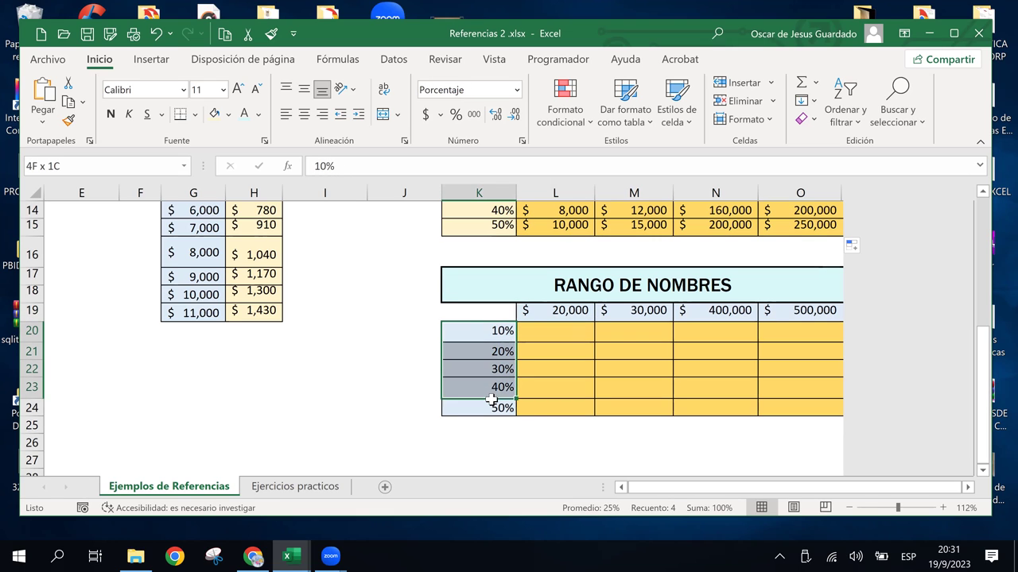
left_click(496, 337)
left_click_drag(485, 335, 483, 403)
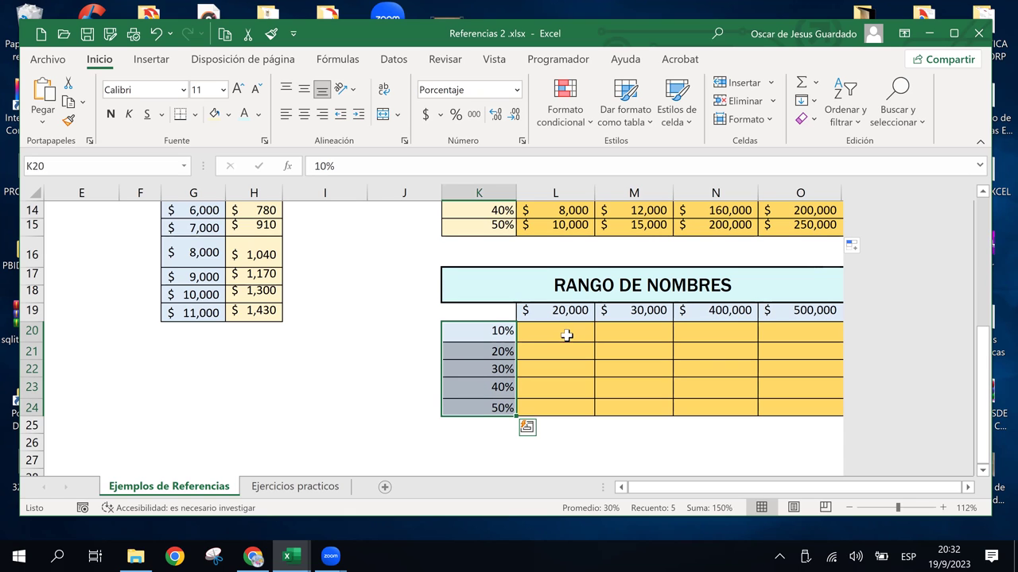
- Name K20:K24 Porcentajes in the Name Box, then select the amounts L19:O19
scroll(547, 318, "up", 1)
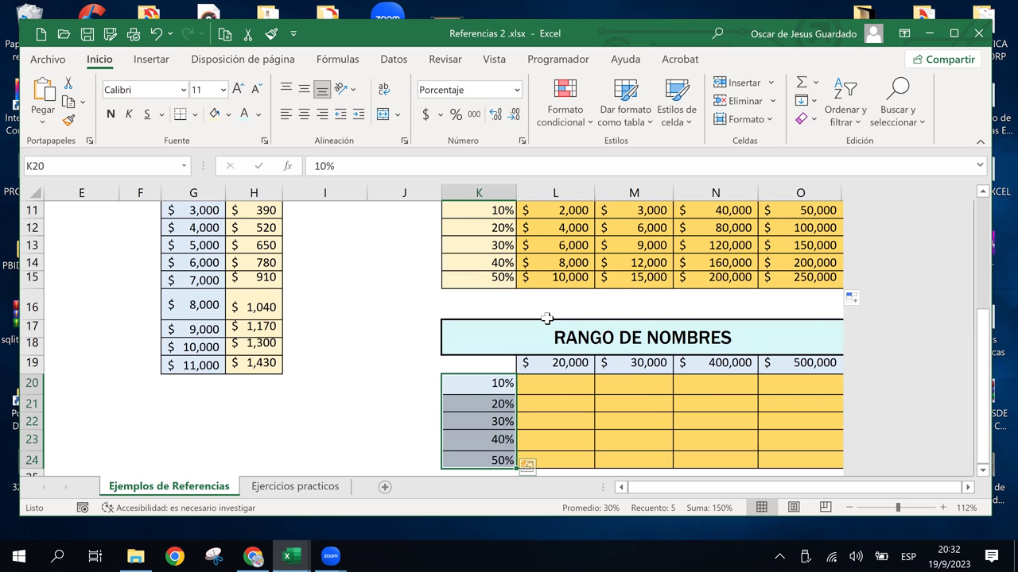
left_click(497, 384)
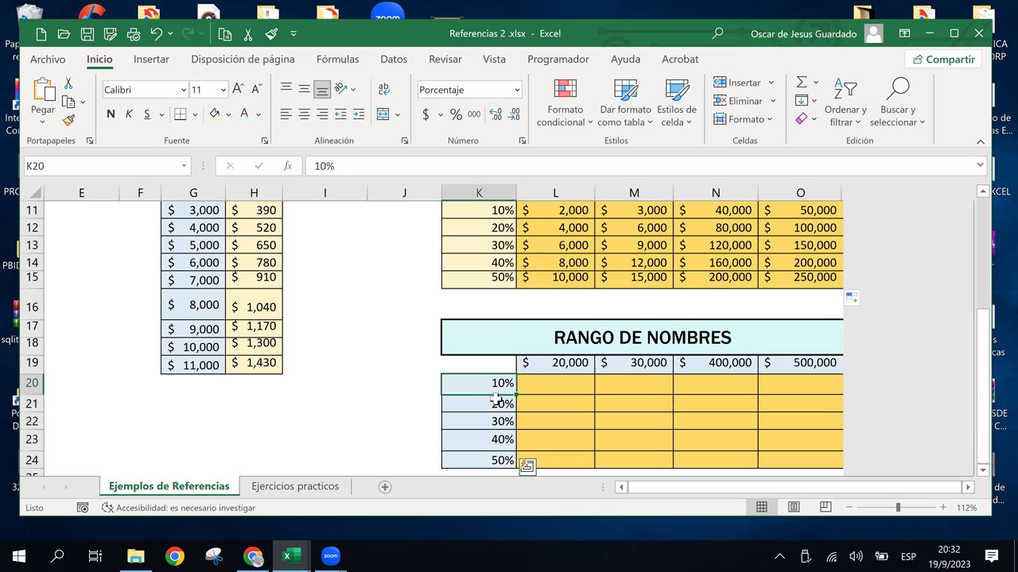
left_click_drag(497, 384, 507, 461)
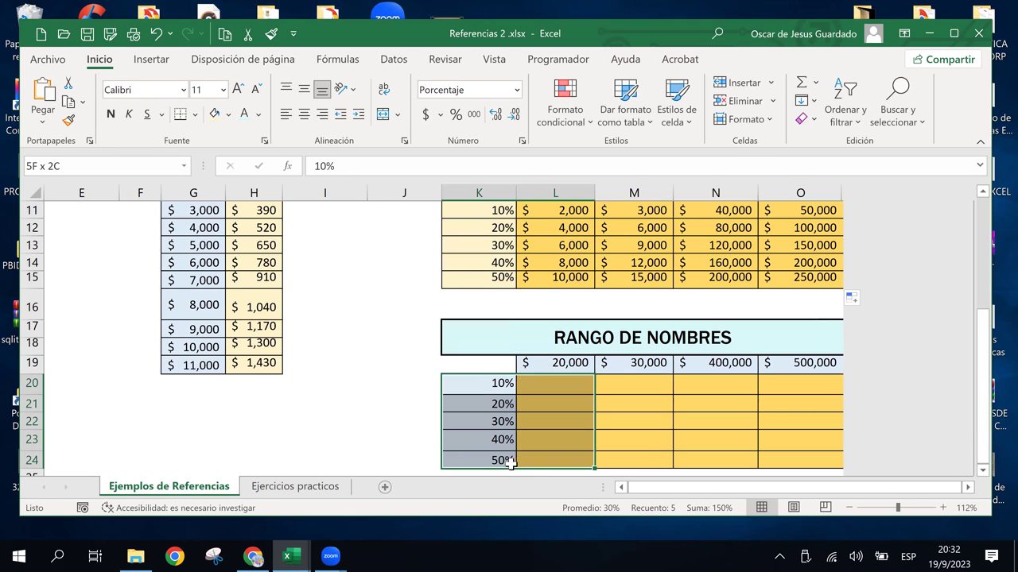
left_click(68, 165)
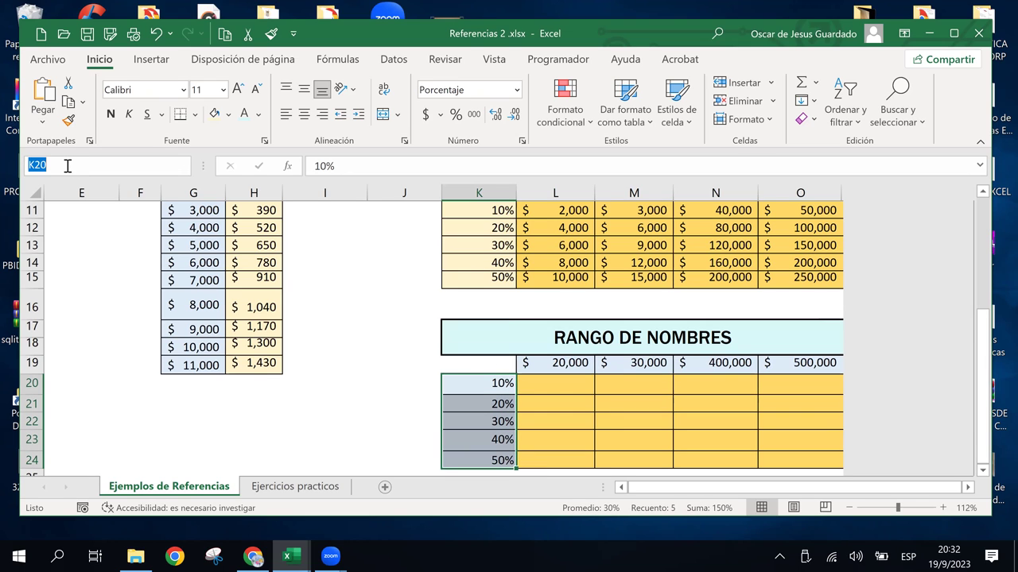
key("BackSpace")
type("Porcentajes")
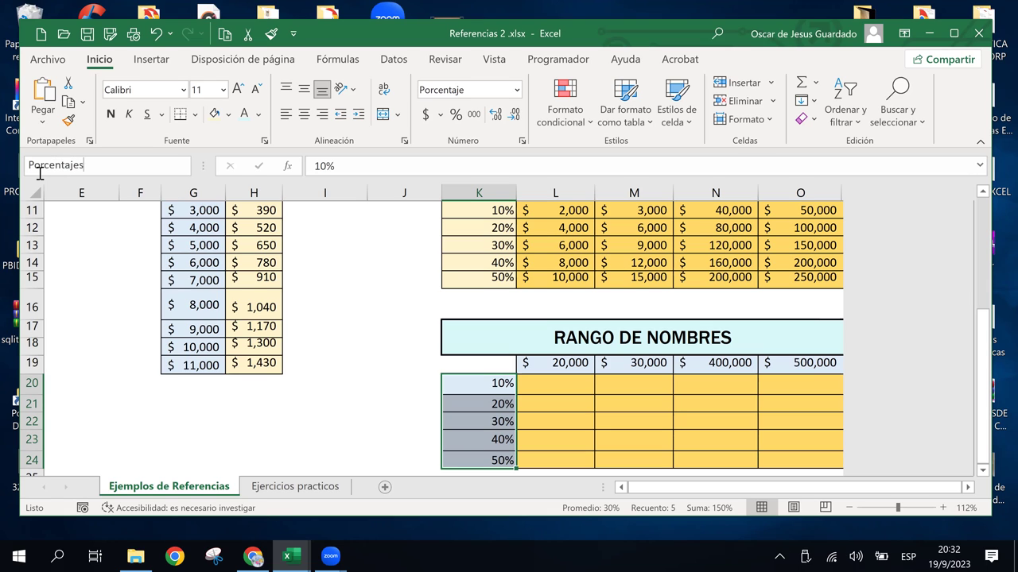
key("Return")
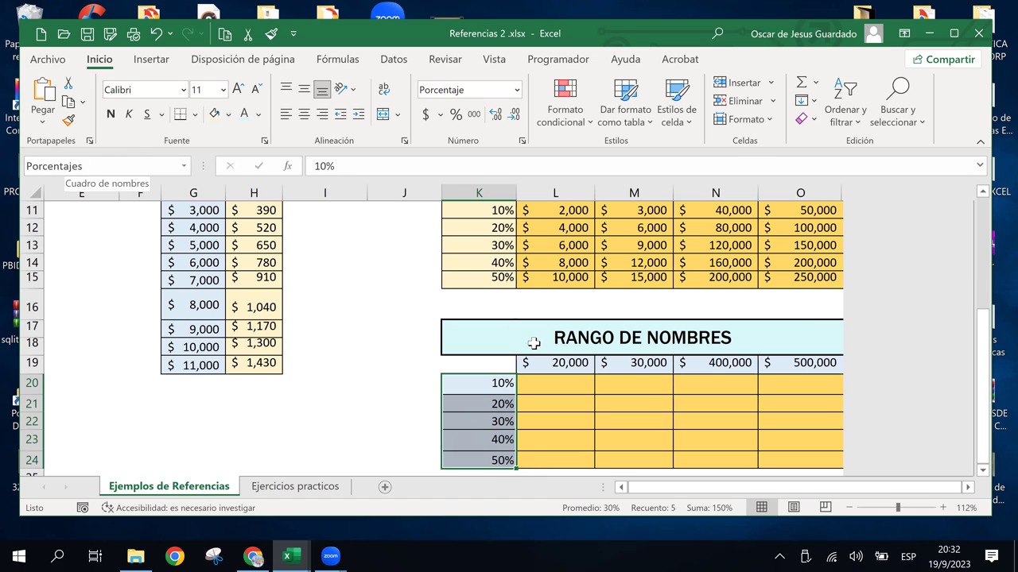
left_click(562, 368)
left_click_drag(560, 362, 787, 362)
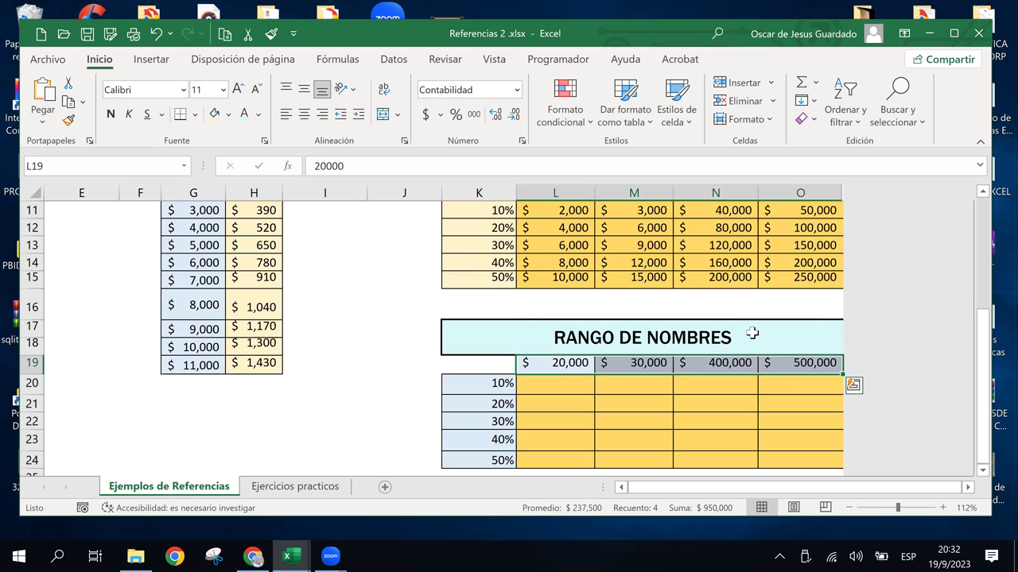
- Enter Valores in the Name Box to name the L19:O19 amounts
left_click(106, 166)
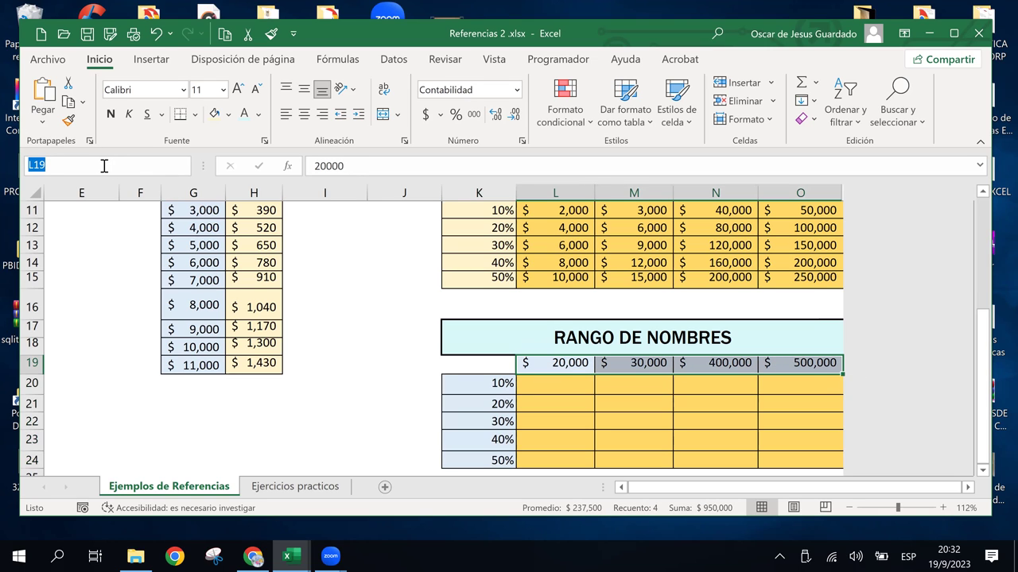
type("valore")
key("Return")
left_click(557, 390)
left_click(569, 368)
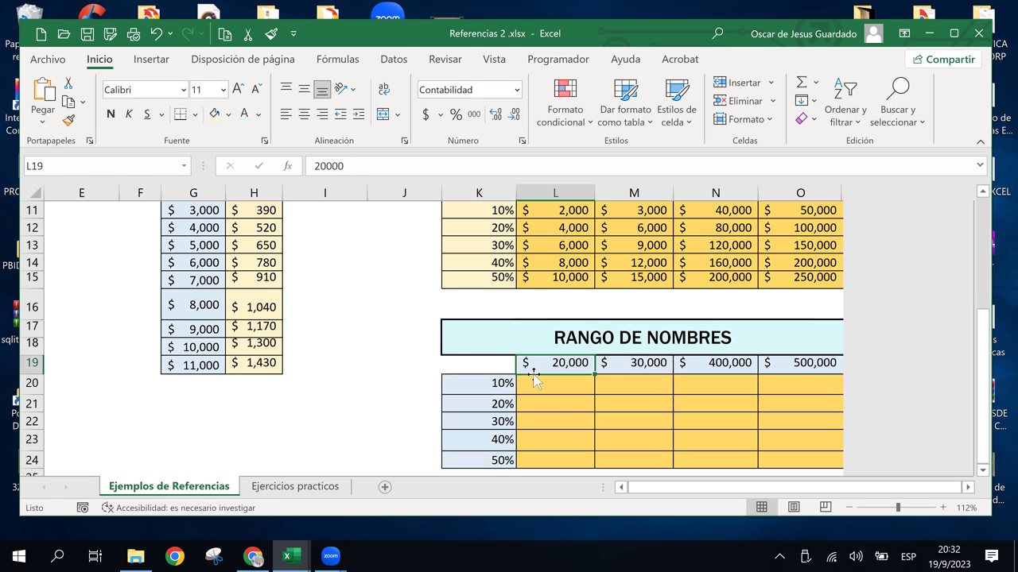
left_click(492, 384)
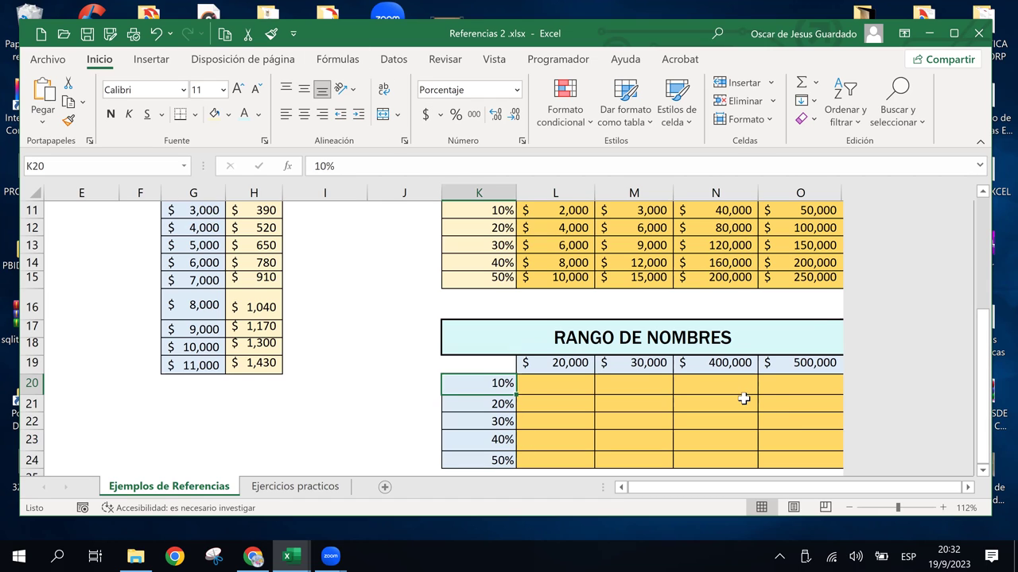
- Check the Name Box list of defined names and switch to the Fórmulas tab
left_click(183, 167)
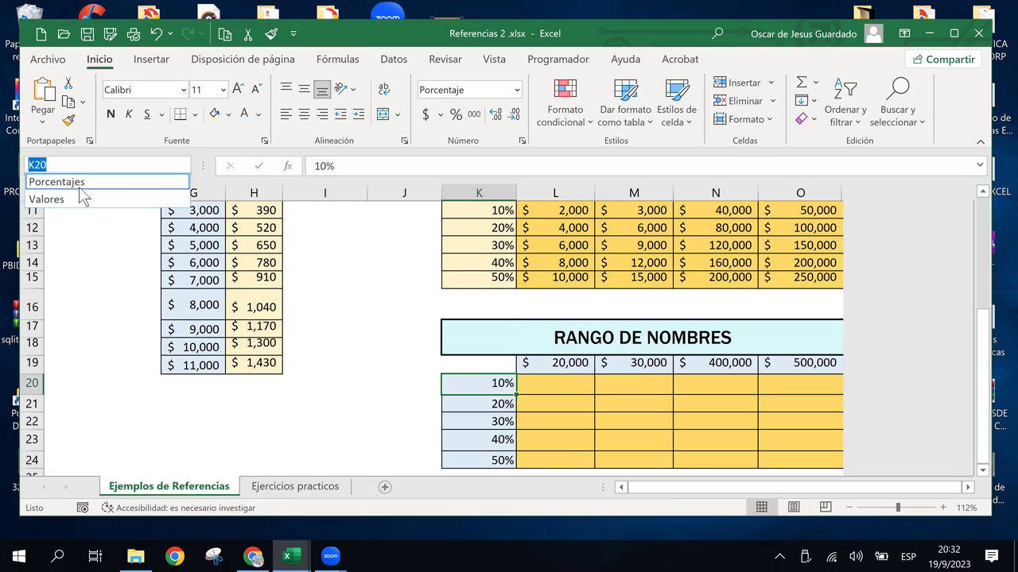
key("Escape")
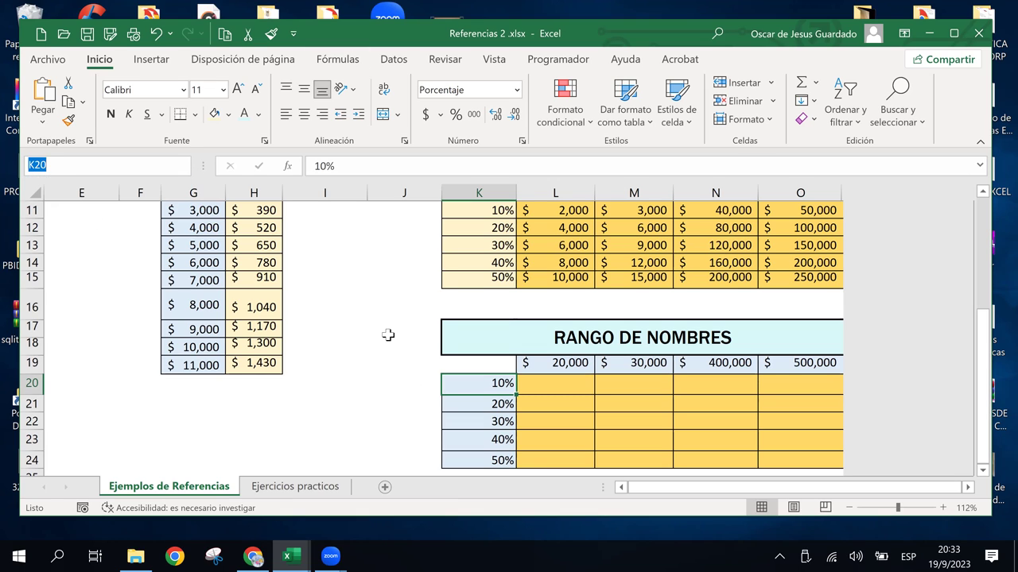
left_click(382, 324)
left_click(329, 64)
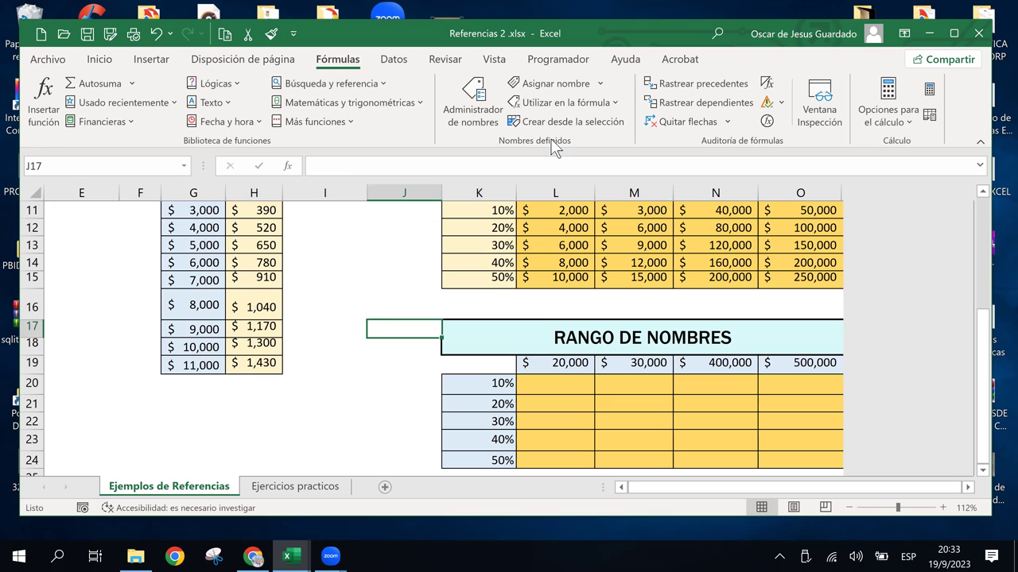
- Look through the Asignar nombre dropdown options without choosing one
left_click(602, 83)
left_click(602, 84)
left_click_drag(386, 247, 390, 263)
left_click_drag(361, 362, 360, 362)
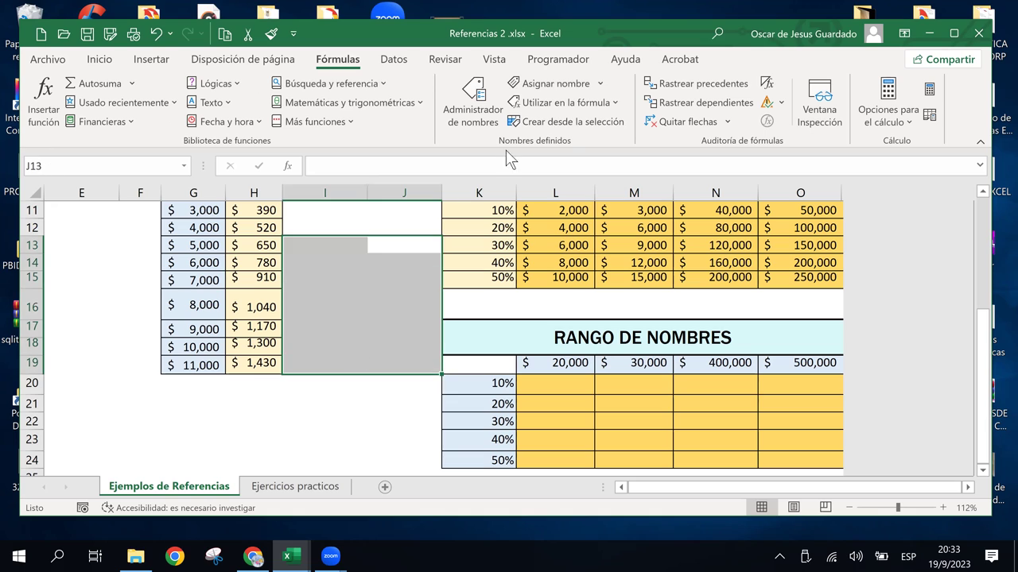
left_click(601, 84)
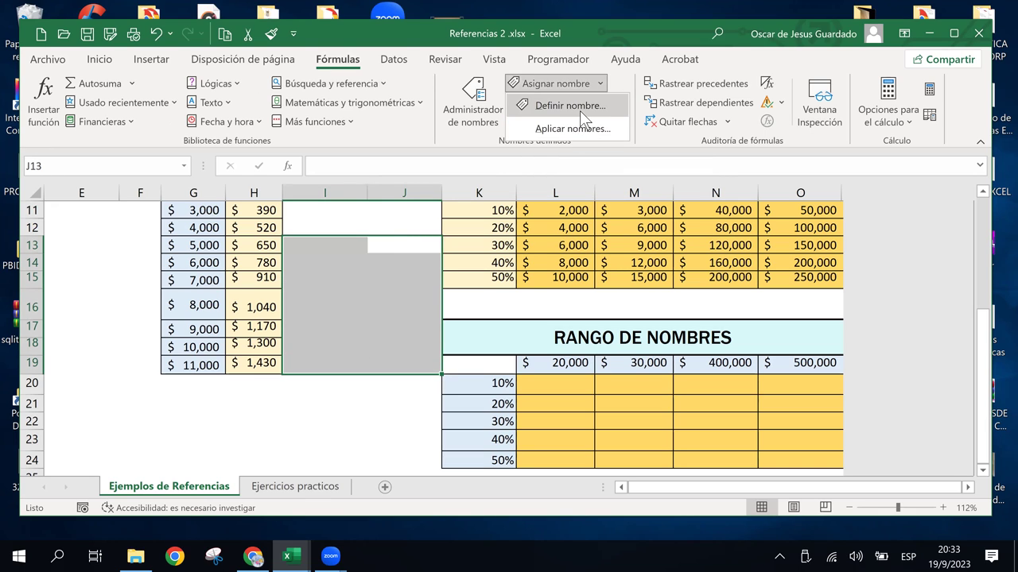
left_click(613, 79)
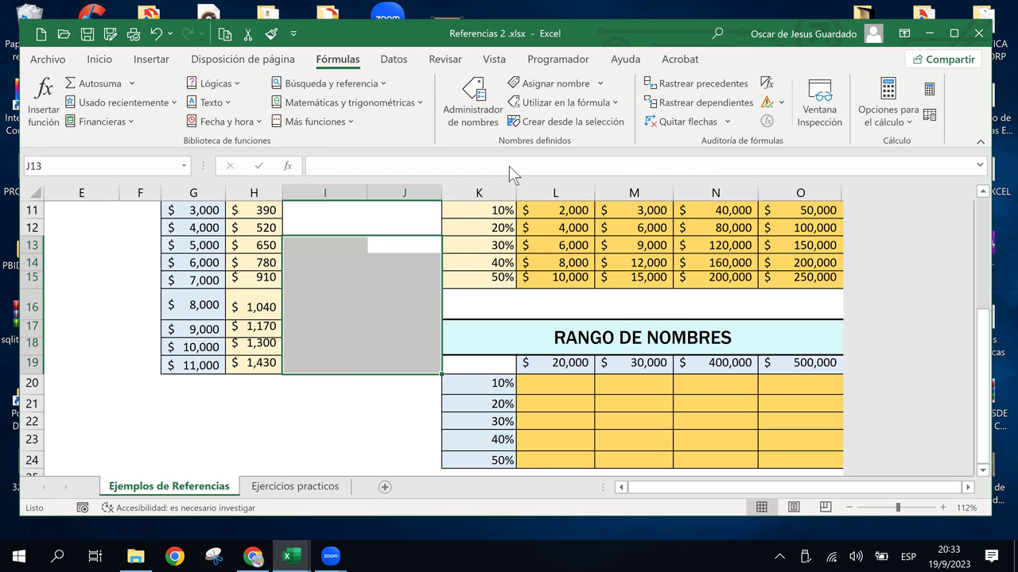
left_click(476, 86)
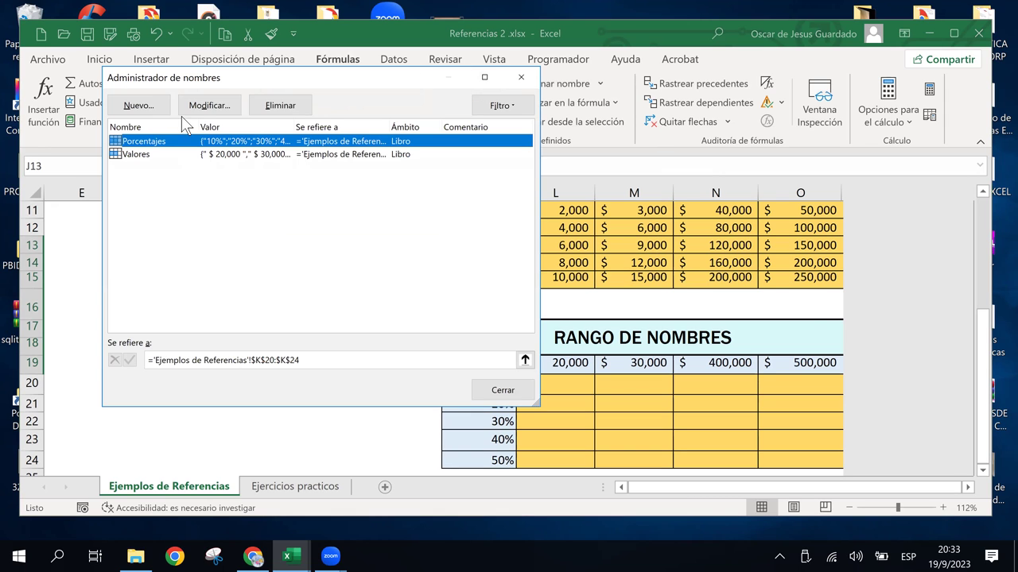
left_click(151, 193)
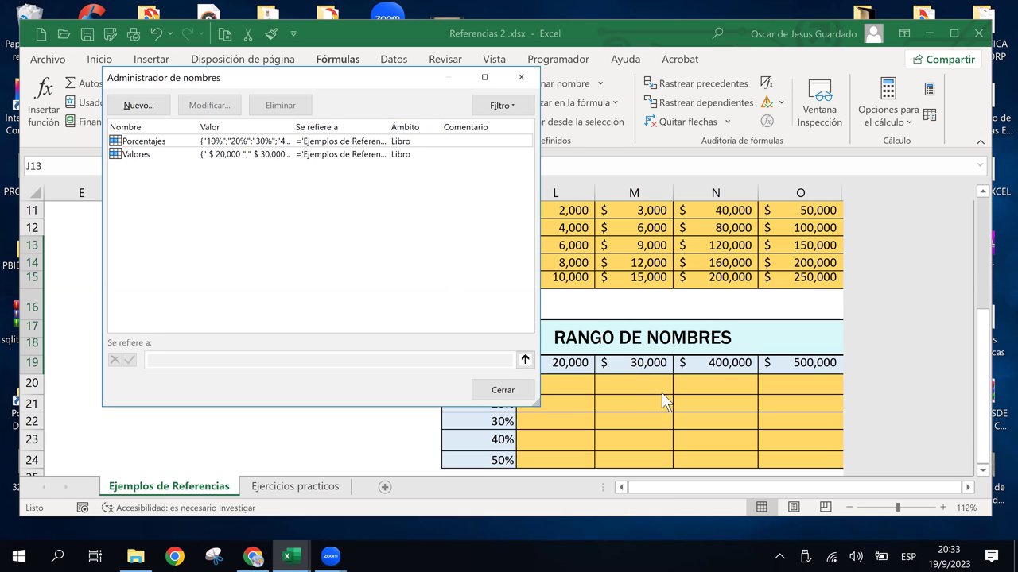
left_click(518, 77)
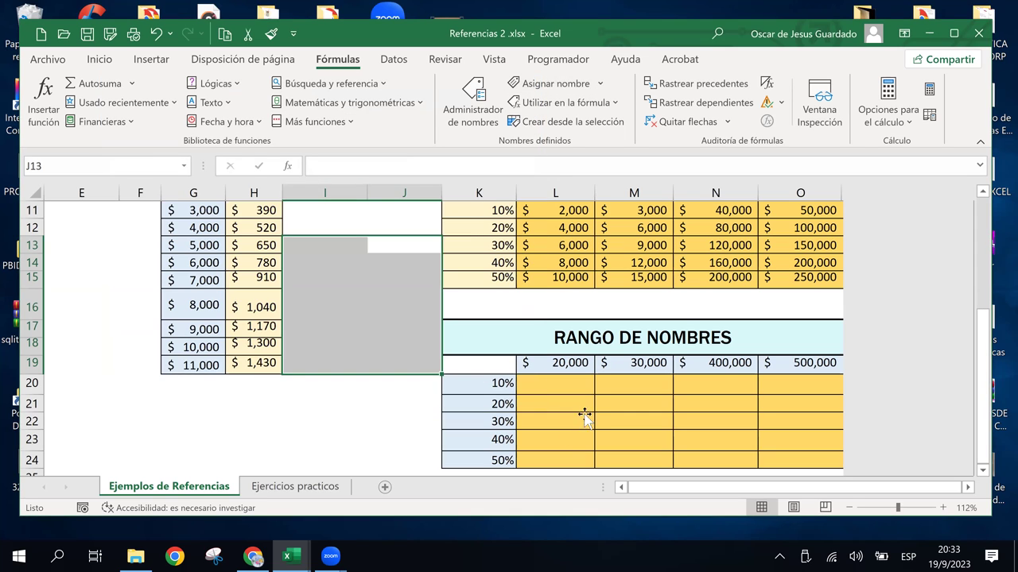
left_click(477, 383)
left_click(559, 389)
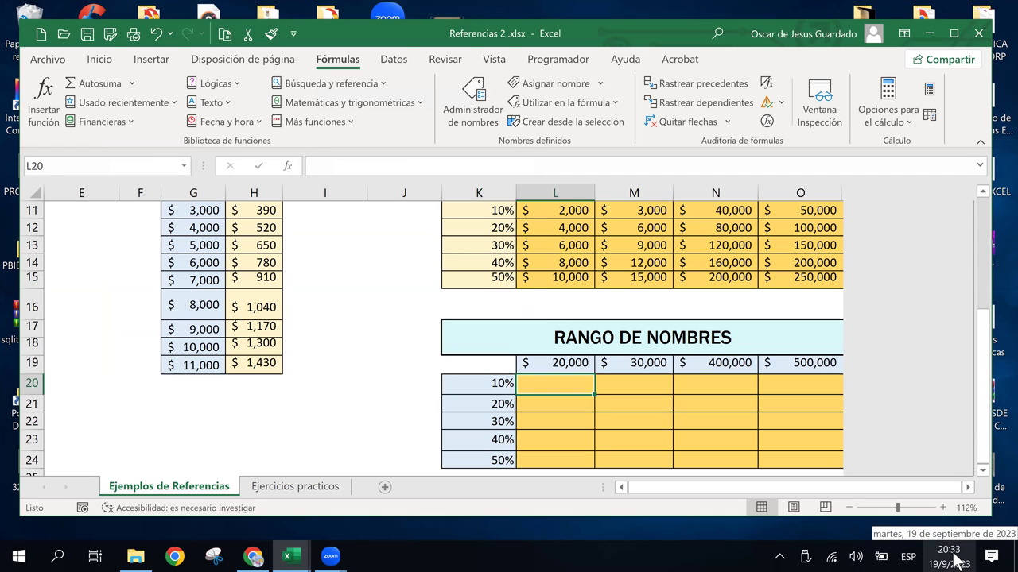
type("=")
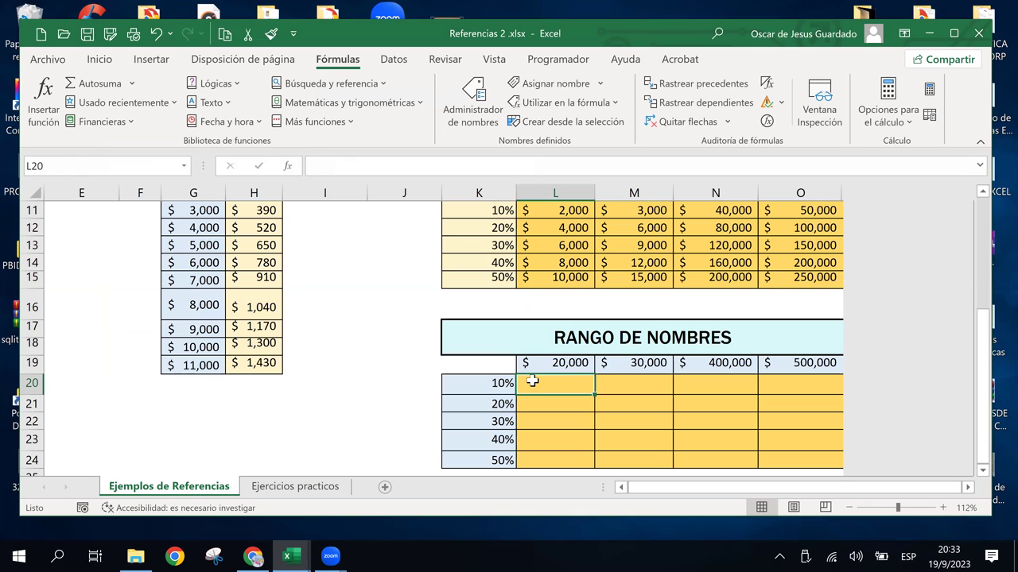
type("+")
type("=")
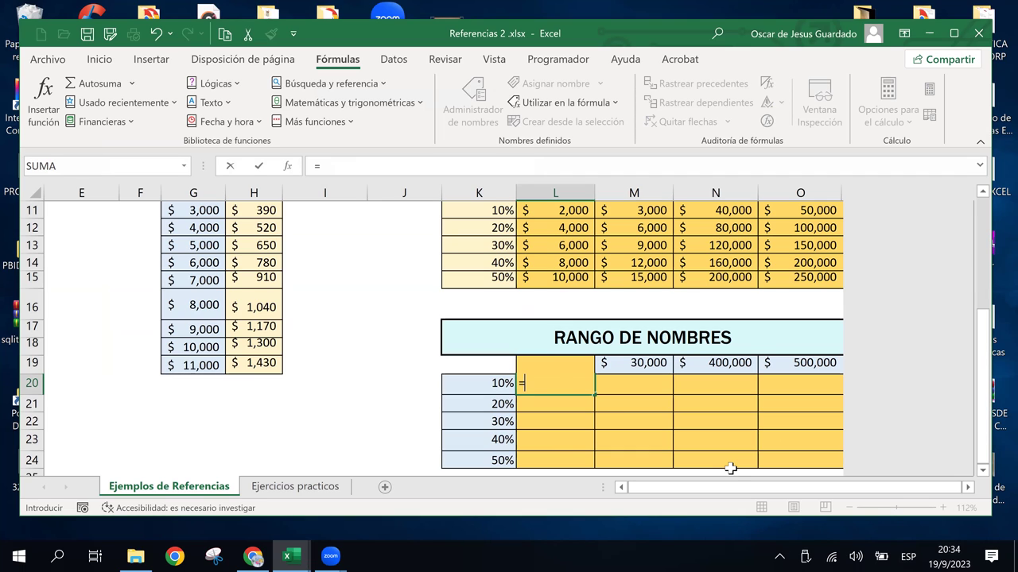
- Build =Valores*Porcentajes in L20 by pasting both names from the F3 list
key("F3")
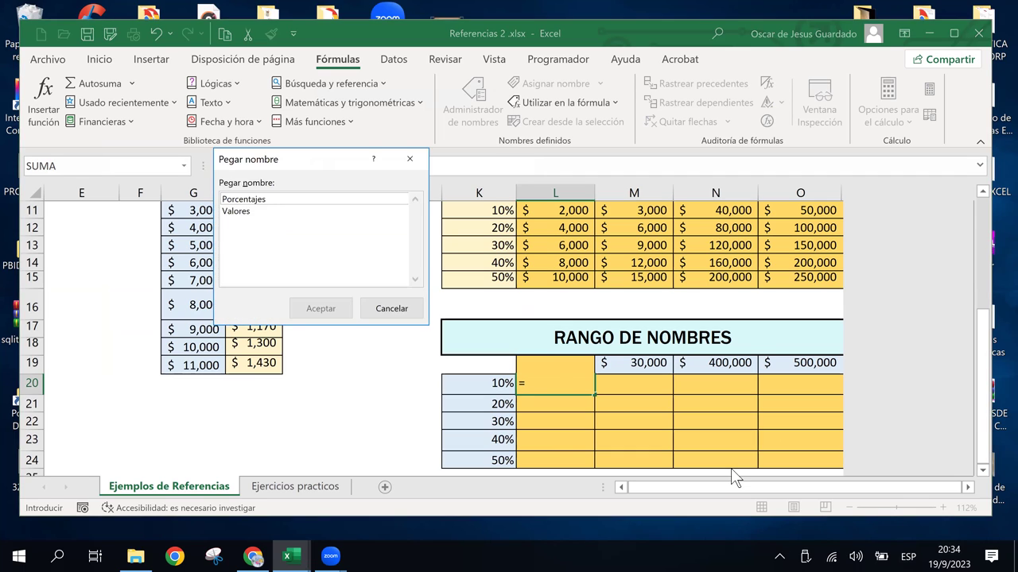
left_click(240, 213)
left_click(326, 308)
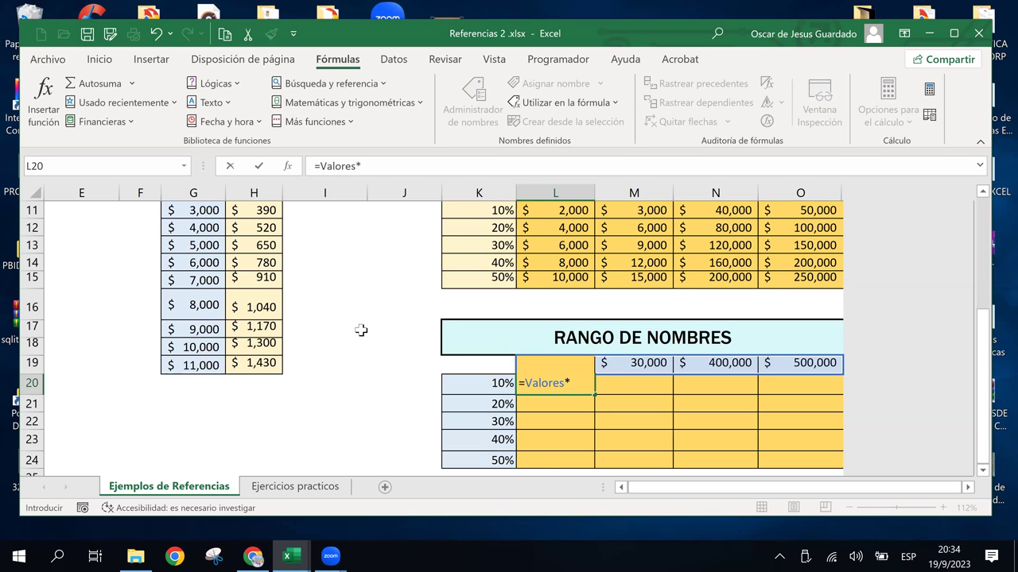
key("F3")
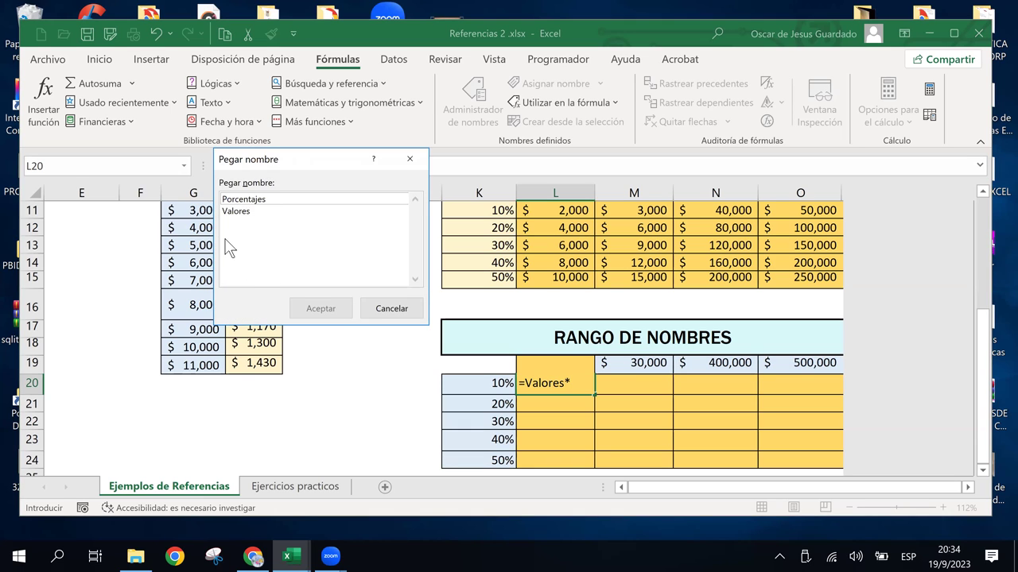
left_click(251, 203)
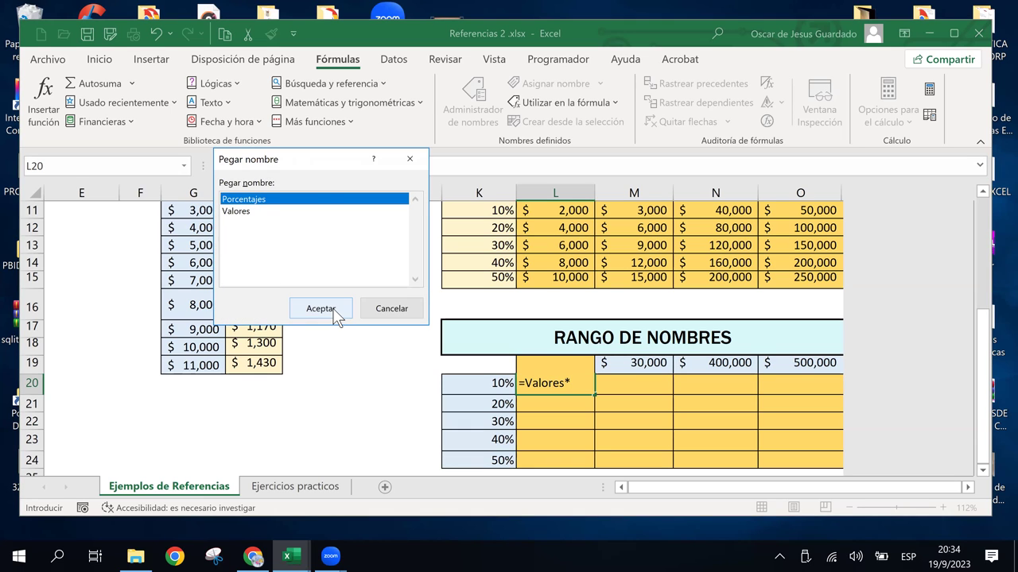
left_click(321, 310)
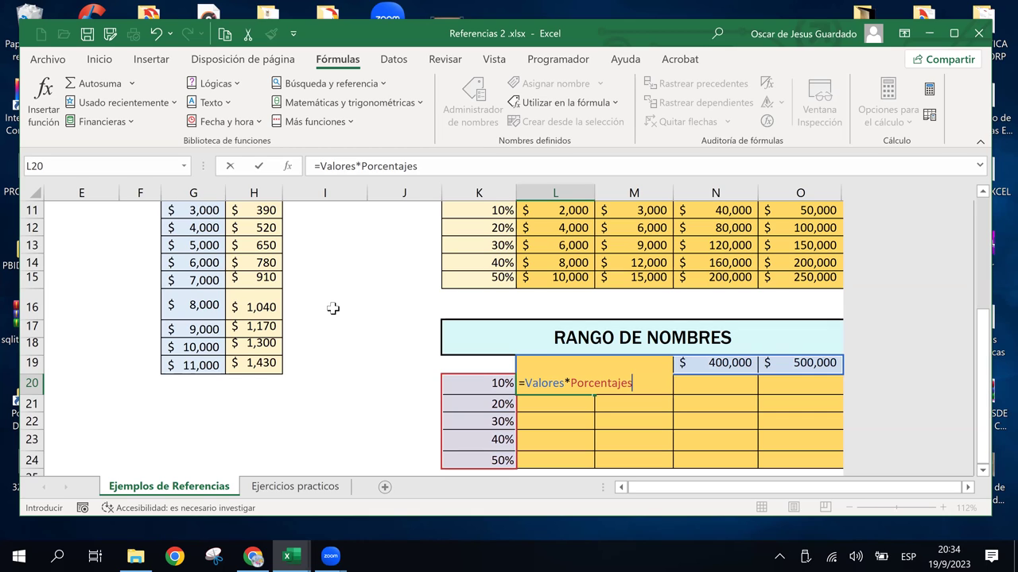
- Commit the L20 formula and fill it across and down to O24
key("Return")
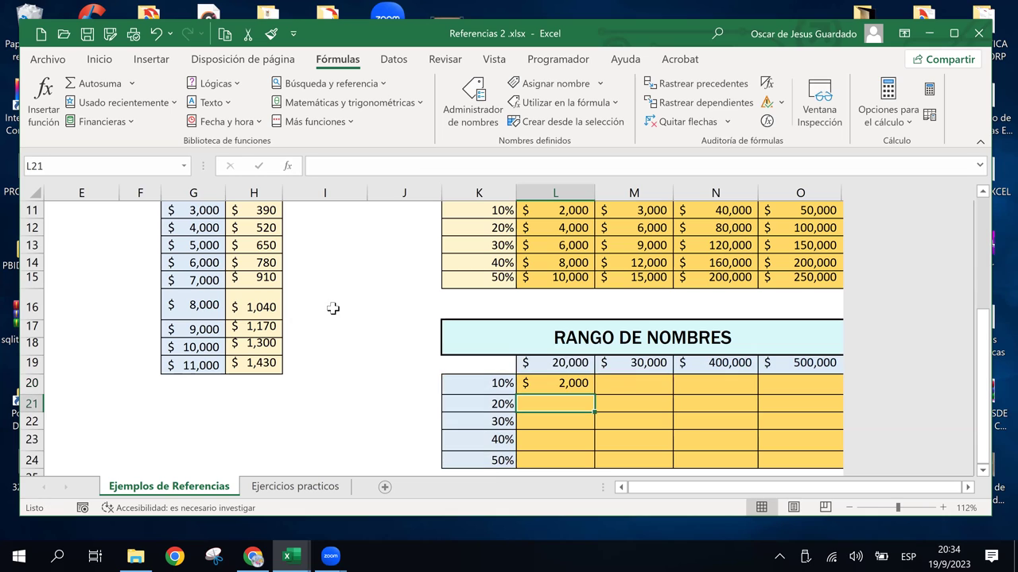
left_click(566, 386)
mouse_move(594, 395)
left_mouse_down()
mouse_move(778, 406)
mouse_move(827, 396)
mouse_move(844, 467)
left_mouse_up()
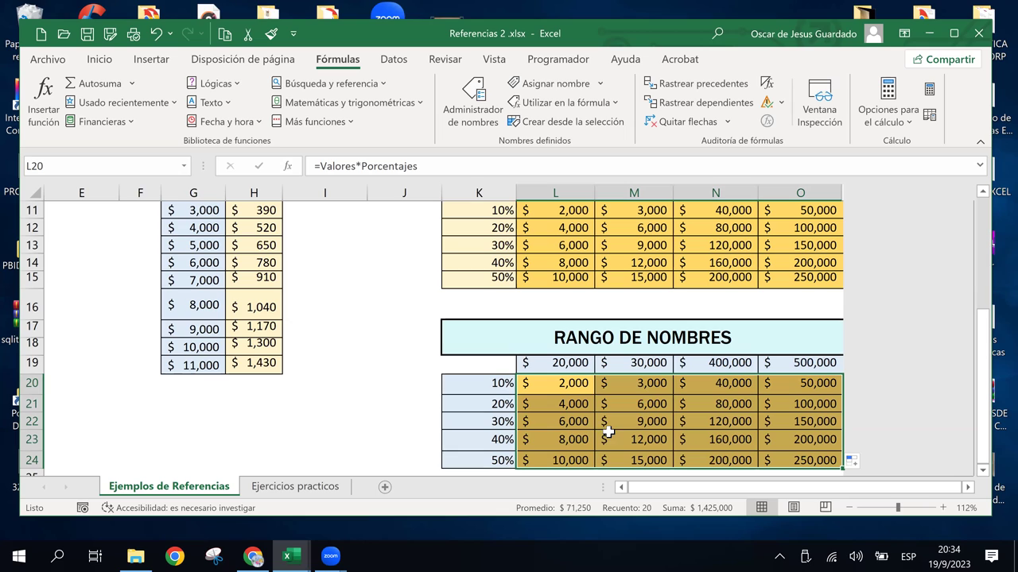
left_click(529, 386)
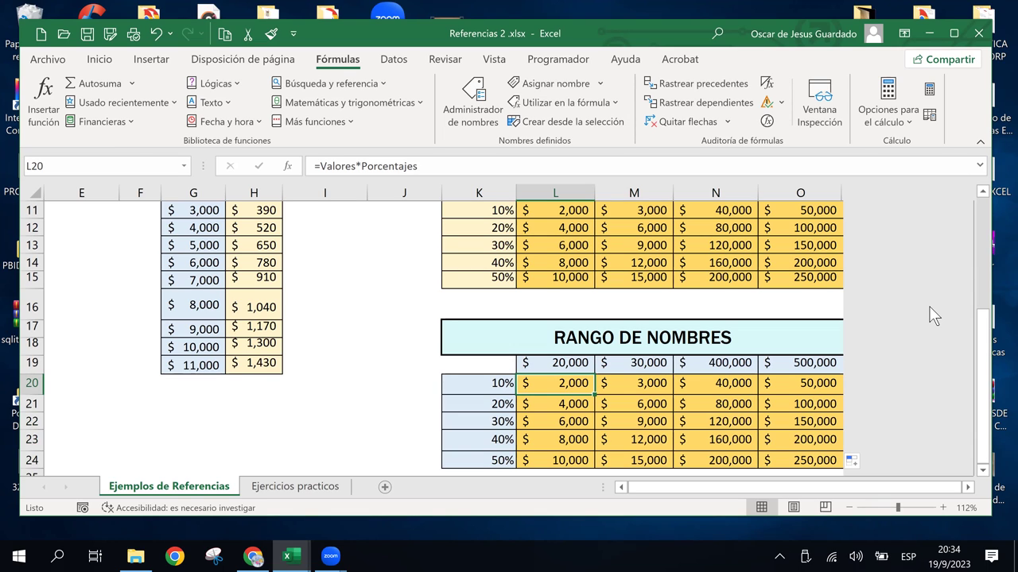
- Inspect the copied formulas in M20 and column N against the row 19 amounts
left_click(689, 389)
left_click(738, 425)
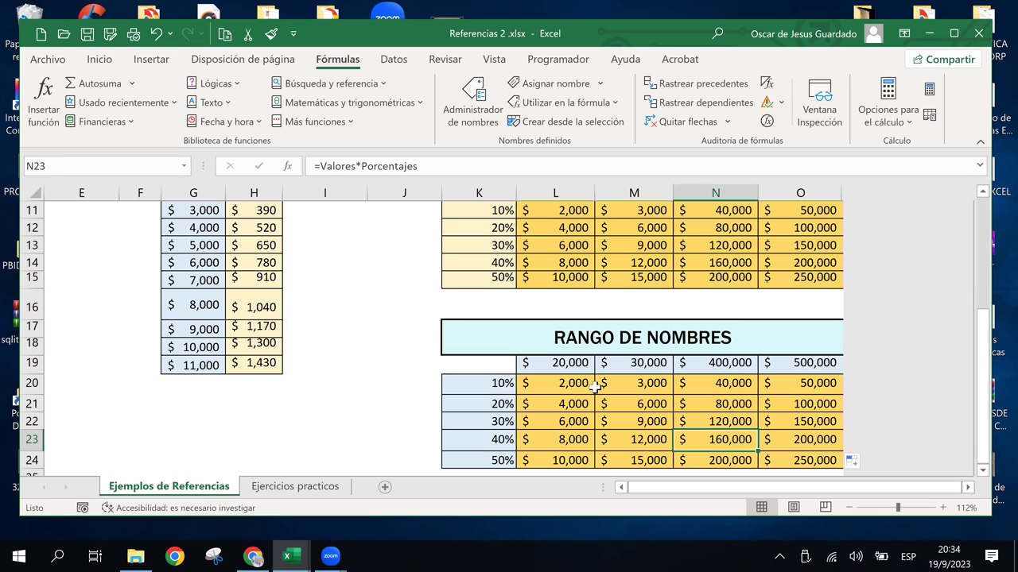
left_click(534, 385)
left_click(719, 406)
left_click(556, 371)
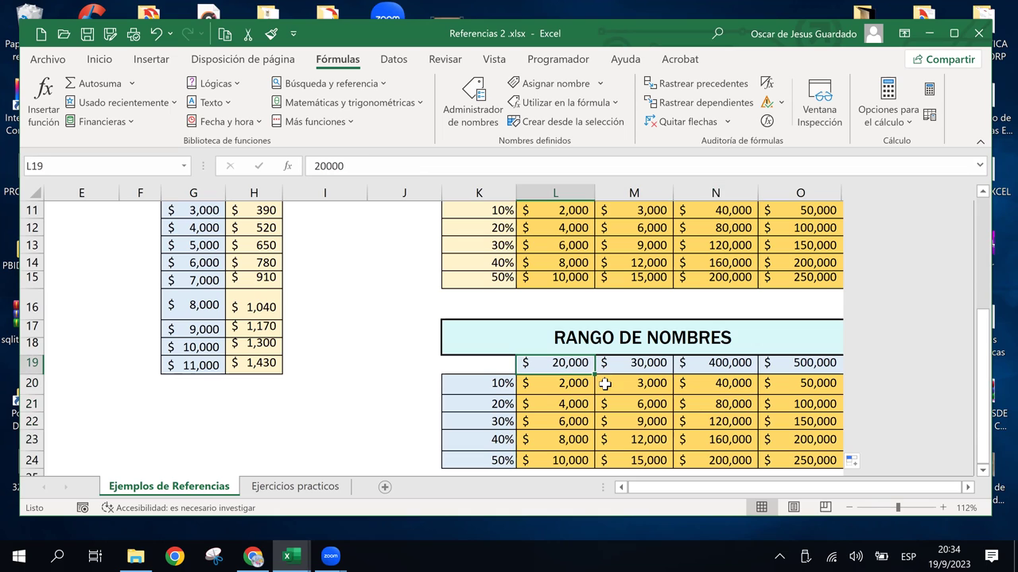
left_click(648, 367)
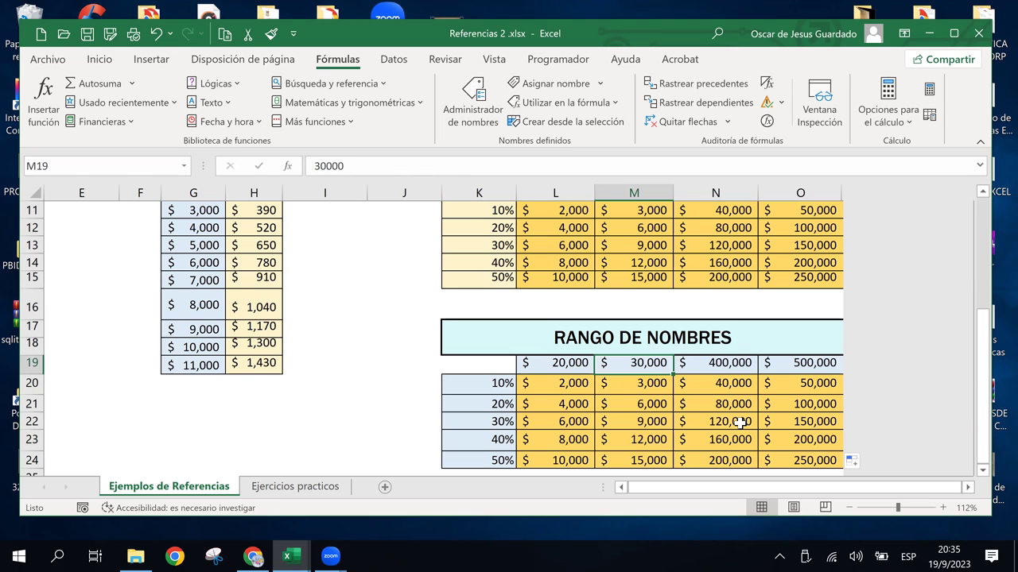
left_click(632, 342)
left_click(650, 384)
left_click(655, 366)
left_click(703, 368)
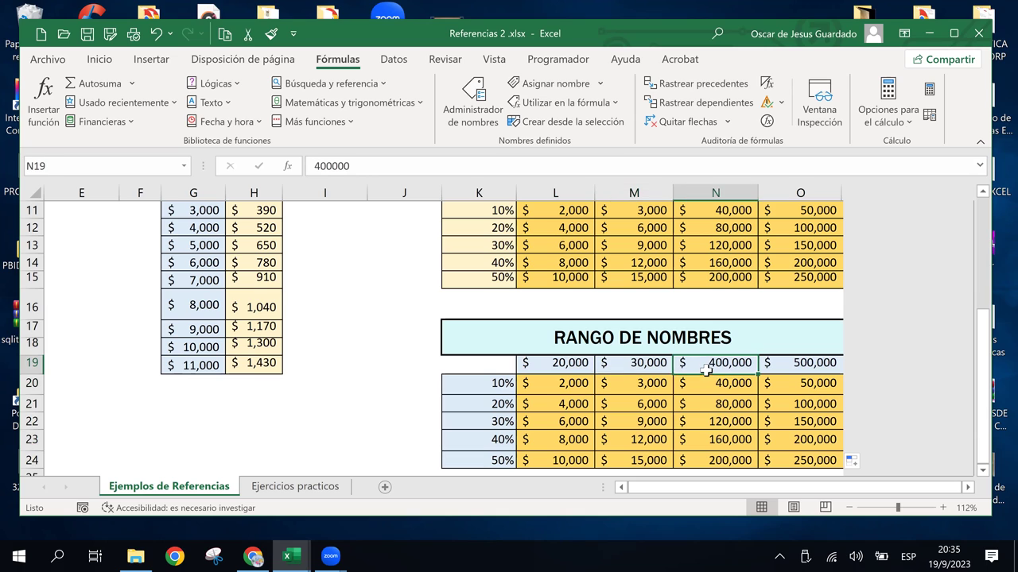
left_click(610, 366)
left_click(570, 362)
left_click(622, 366)
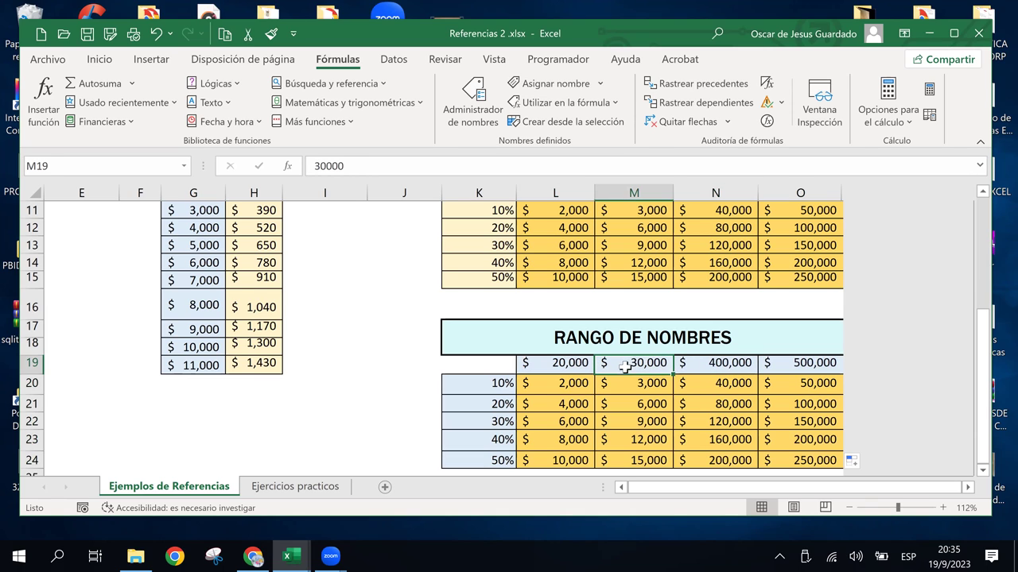
- Check the 20000, 400000 and 500000 amounts and the M20 and L20 formulas
left_click(704, 366)
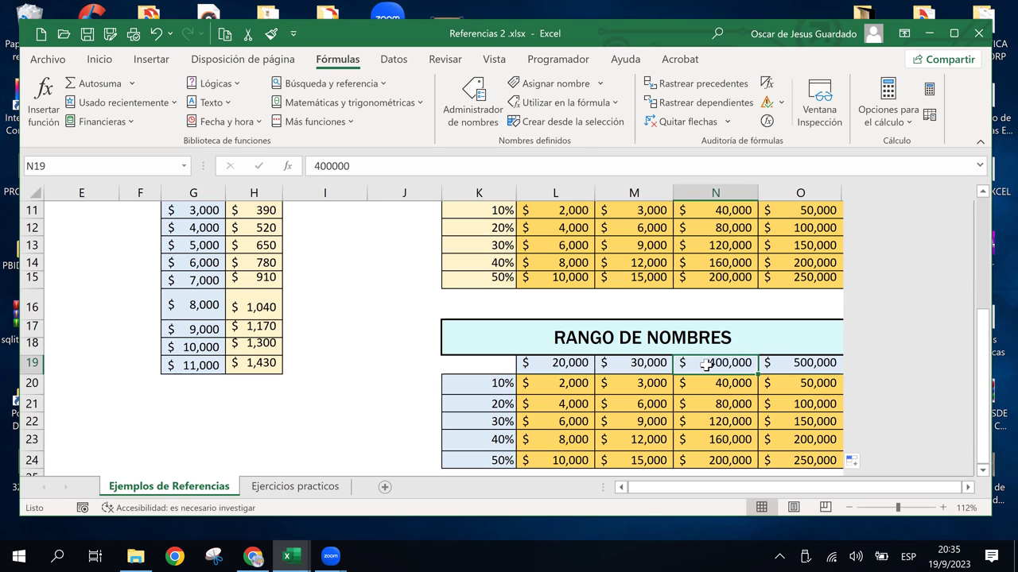
left_click(606, 384)
left_click(661, 366)
left_click(562, 364)
left_click(616, 370)
left_click(729, 372)
left_click(779, 370)
left_click(676, 367)
left_click(664, 367)
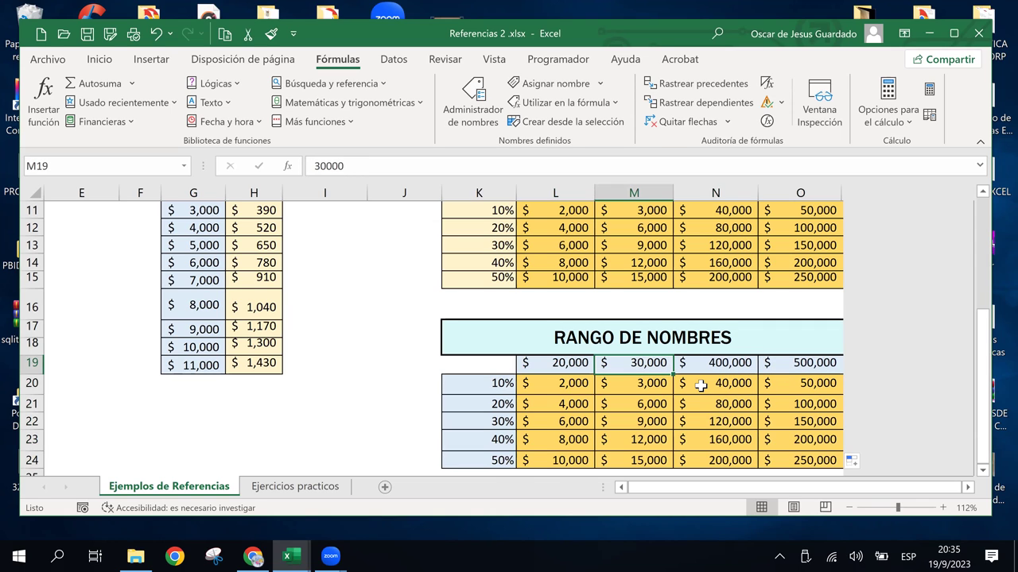
scroll(700, 387, "down", 1)
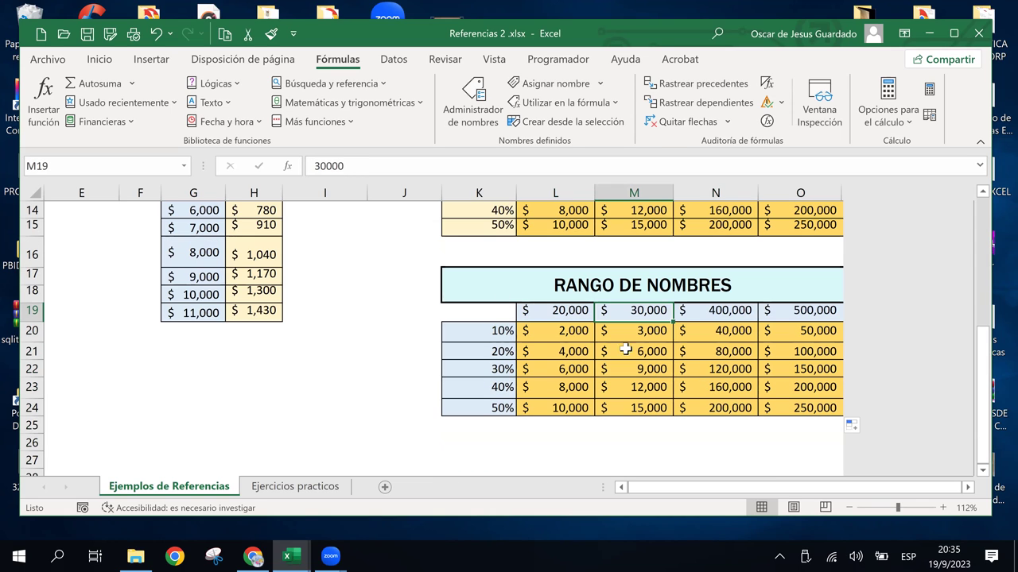
left_click(582, 334)
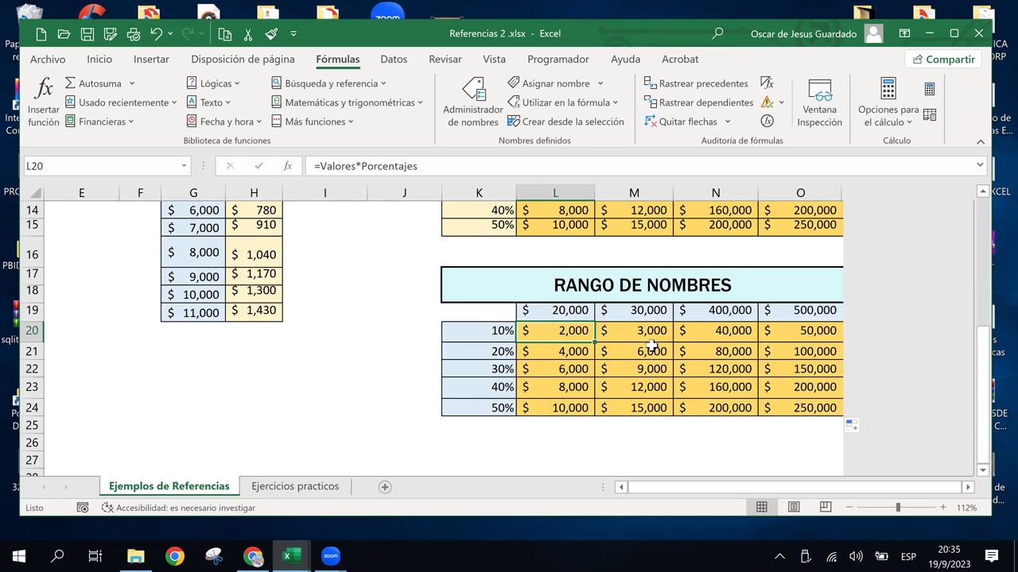
- Confirm in the Name Manager that Valores is L19:O19 and Porcentajes is K20:K24, then close it
left_click(473, 108)
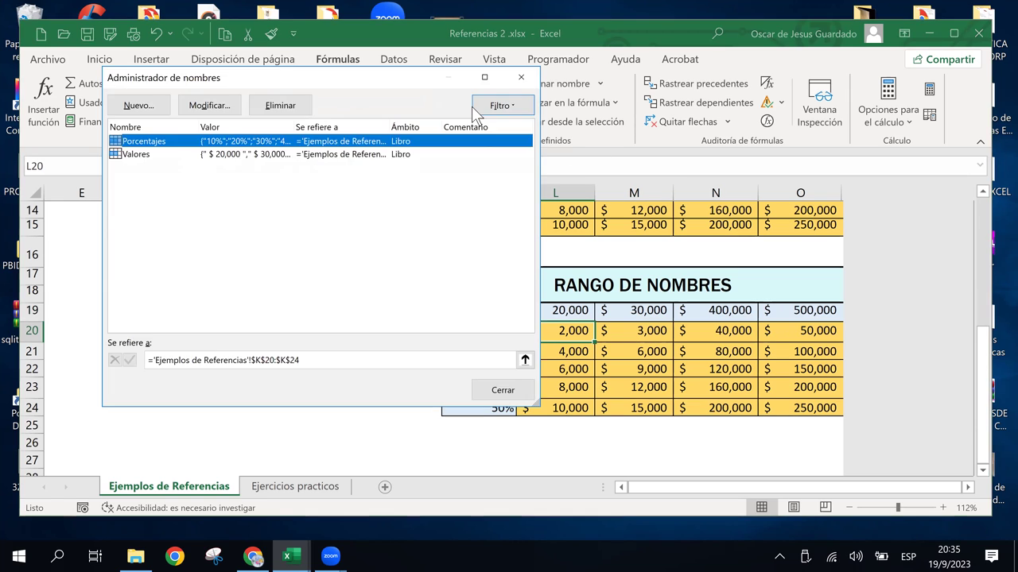
left_click(156, 154)
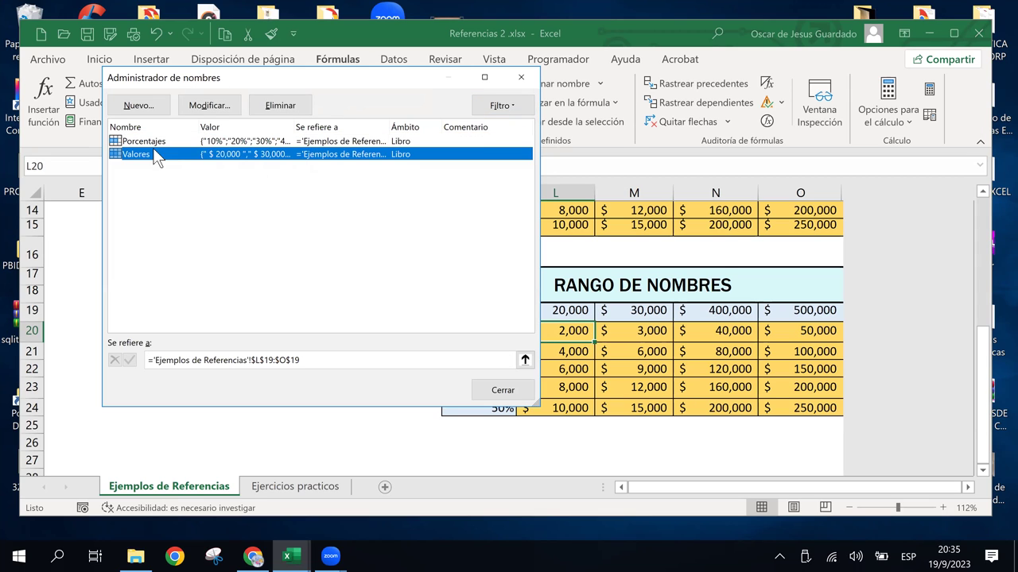
left_click(154, 142)
left_click(152, 154)
left_click(156, 143)
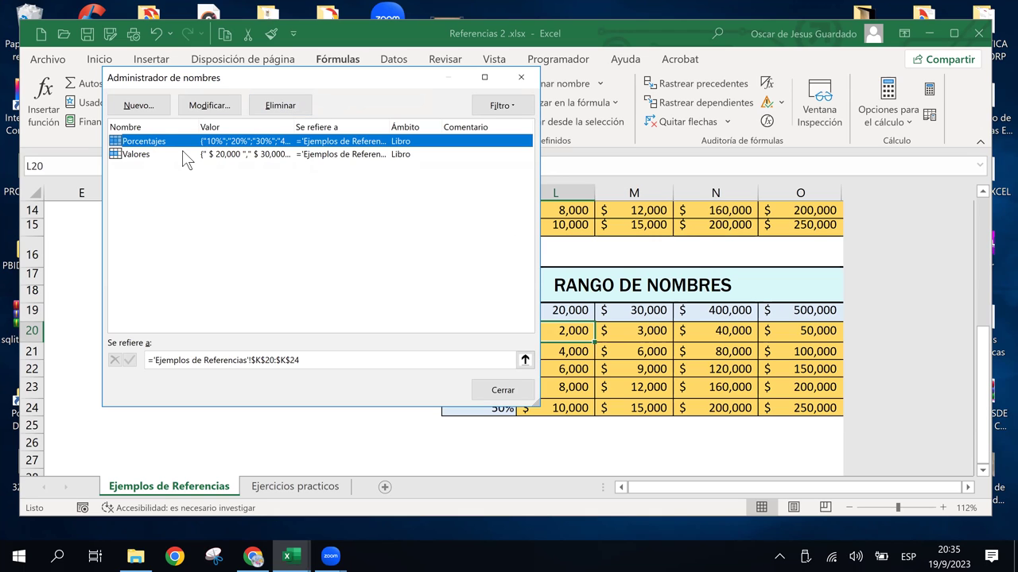
left_click(185, 155)
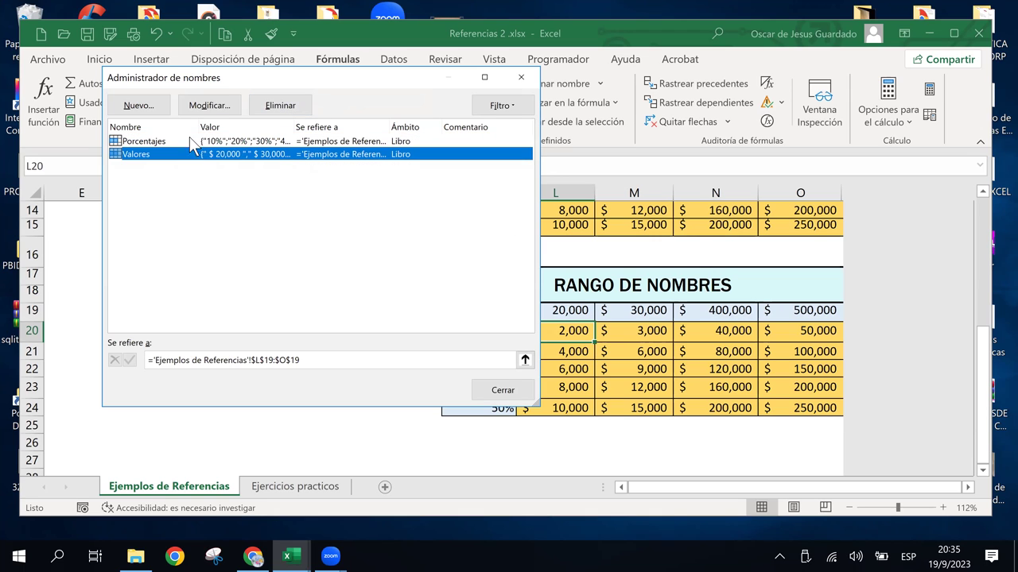
left_click(497, 391)
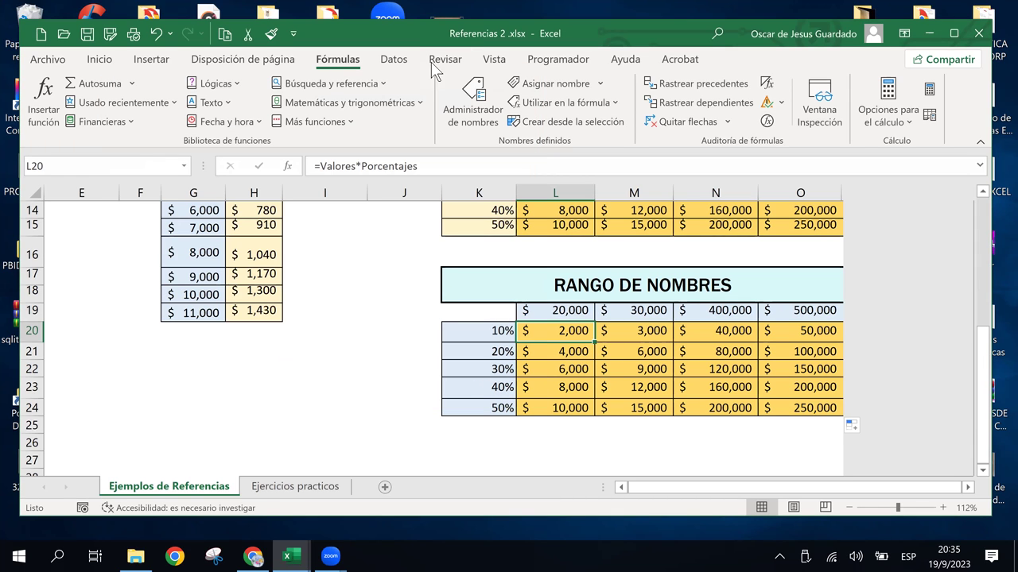
left_click(685, 357)
left_click(614, 336)
left_click(590, 337)
left_click(670, 350)
left_click(609, 329)
left_click(559, 331)
left_click(693, 338)
left_click(547, 338)
left_click(657, 328)
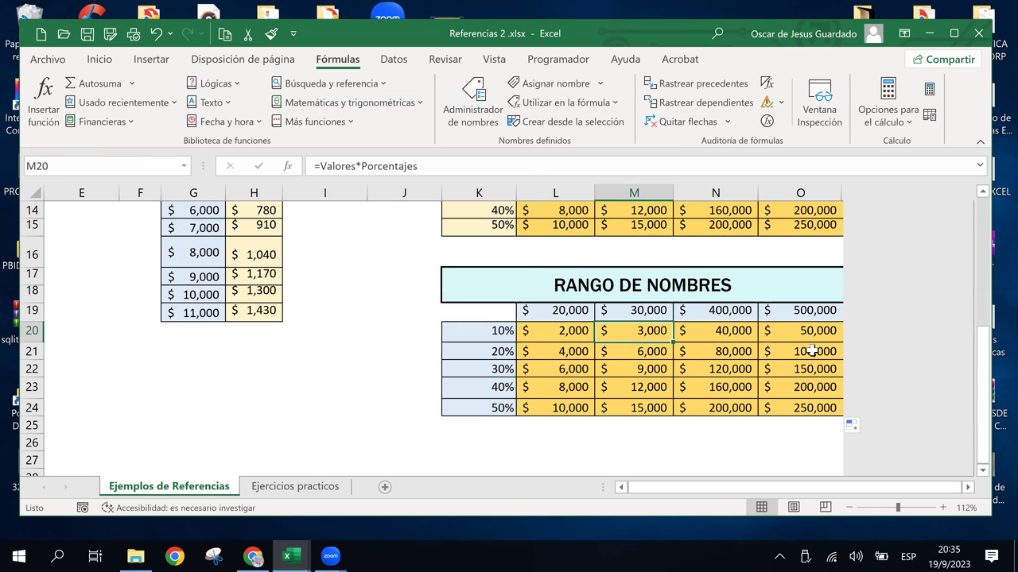
left_click(808, 349)
left_click(810, 331)
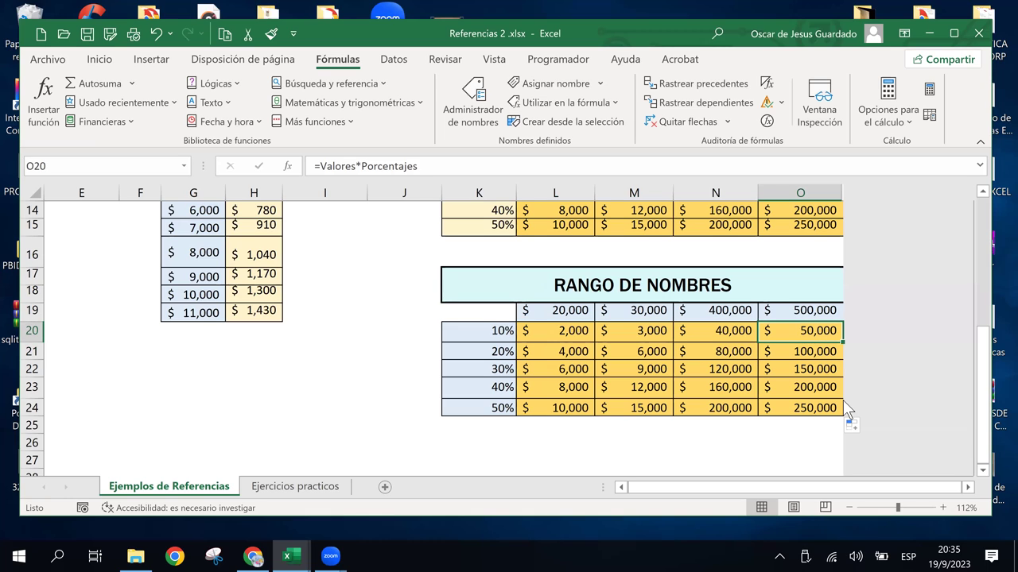
left_click(558, 330)
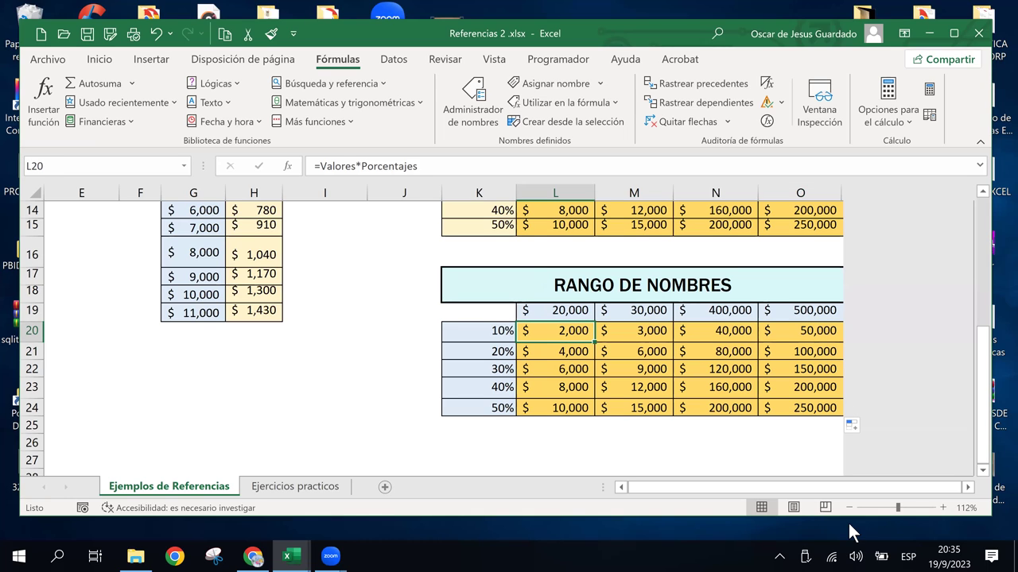
left_click(186, 166)
left_click(185, 166)
left_click(186, 166)
left_click(610, 318)
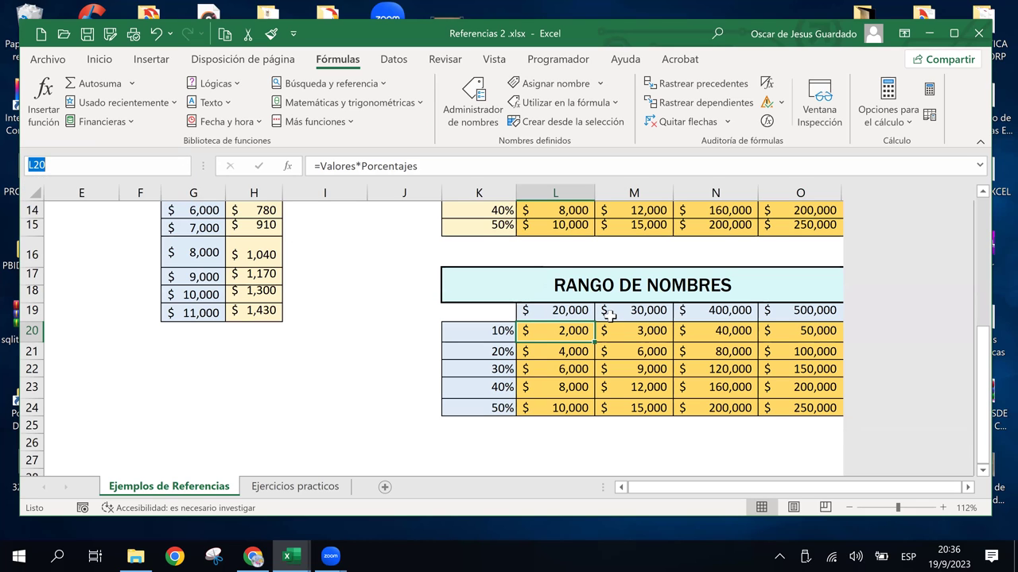
scroll(601, 402, "up", 1)
scroll(607, 400, "up", 2)
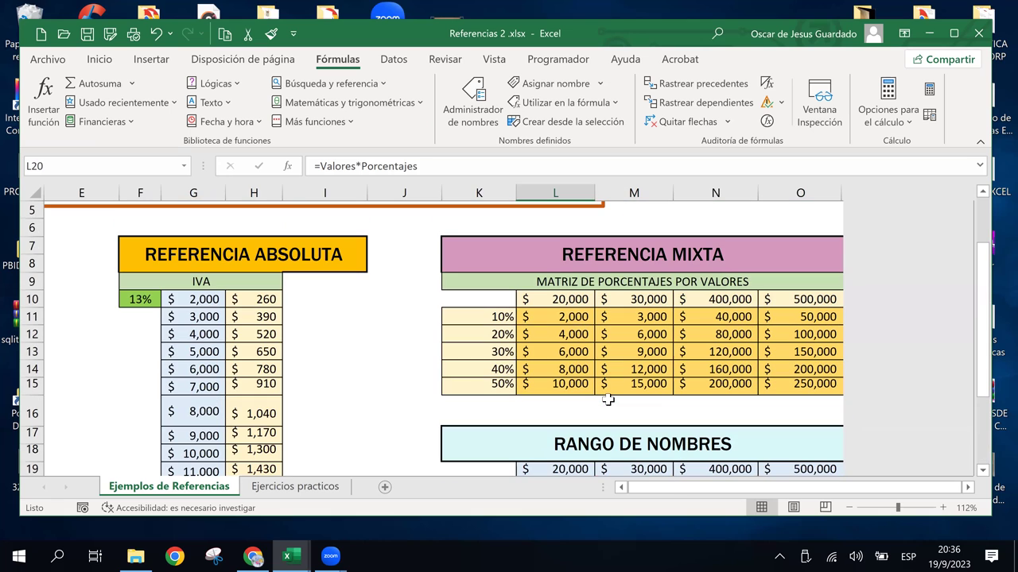
left_click(571, 300)
left_click(575, 316)
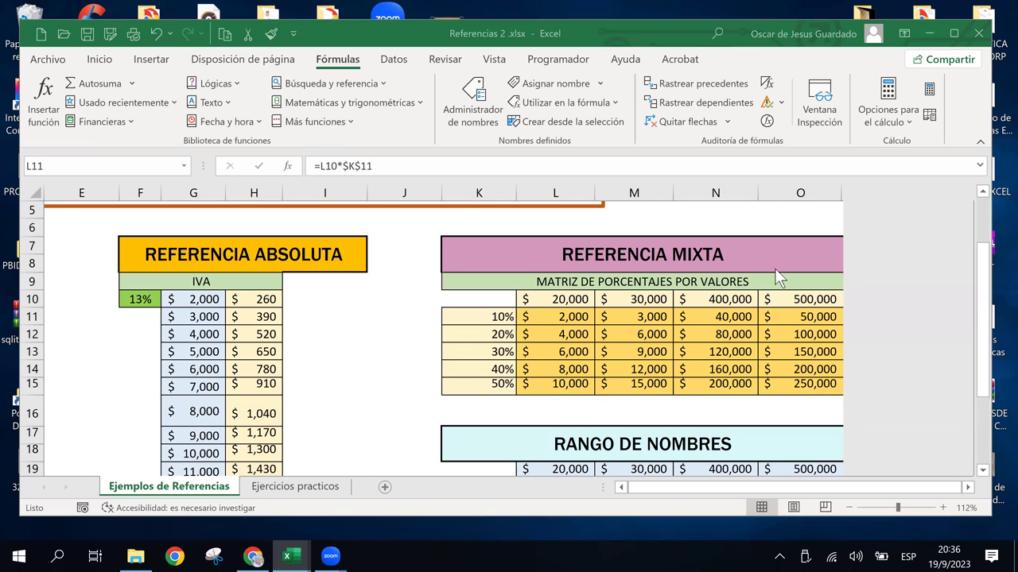
scroll(688, 387, "down", 1)
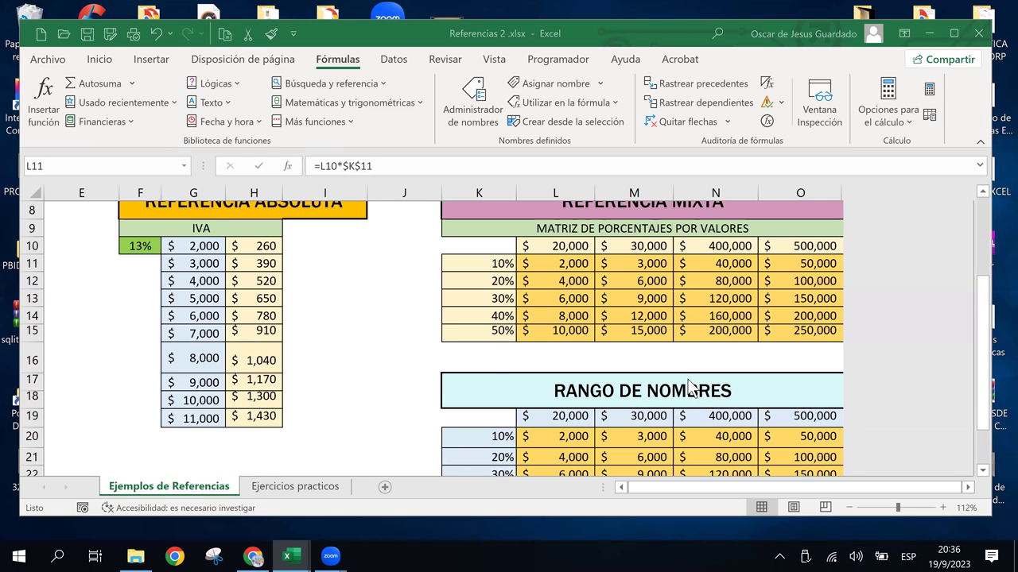
scroll(688, 388, "down", 1)
left_click(586, 384)
left_click(635, 388)
left_click(719, 390)
left_click(788, 388)
left_click(805, 417)
left_click(805, 389)
left_click(807, 403)
left_click(809, 415)
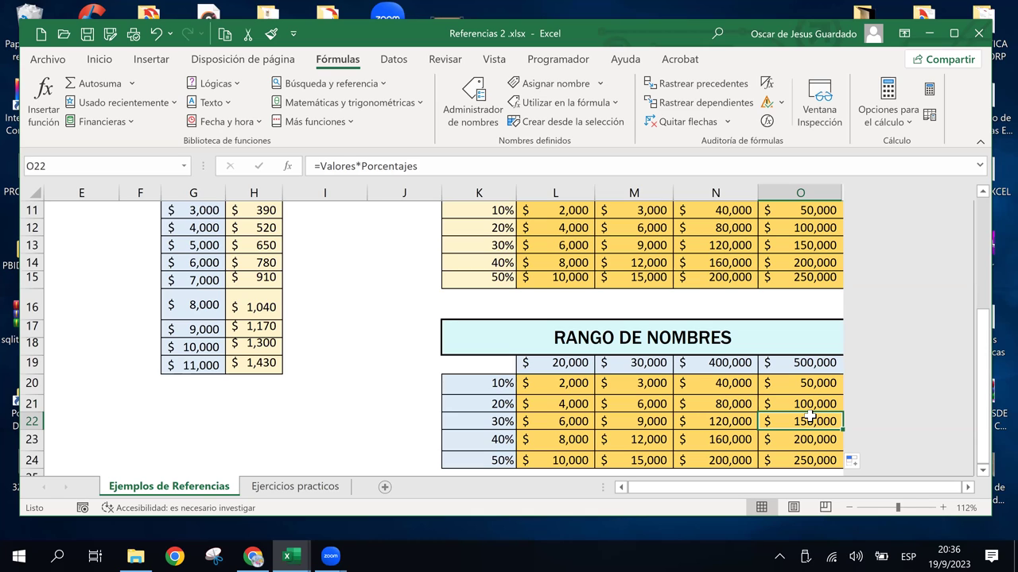
left_click(716, 388)
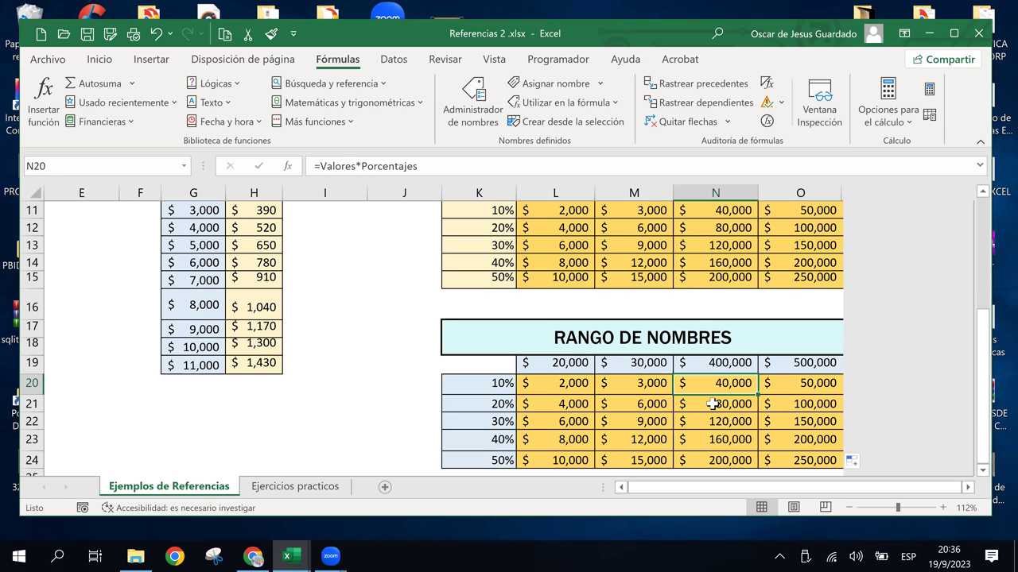
left_click(582, 385)
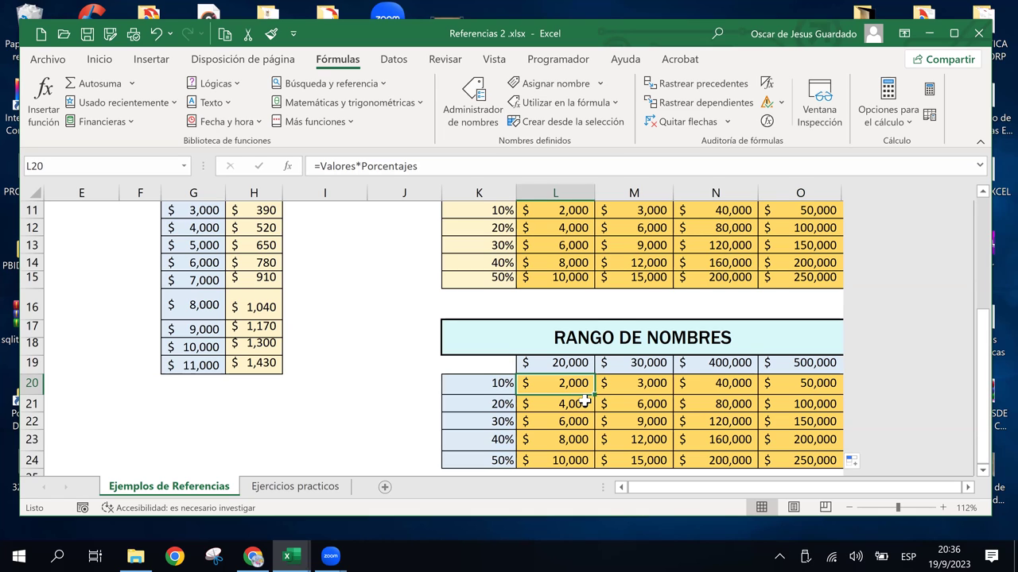
left_click(616, 263)
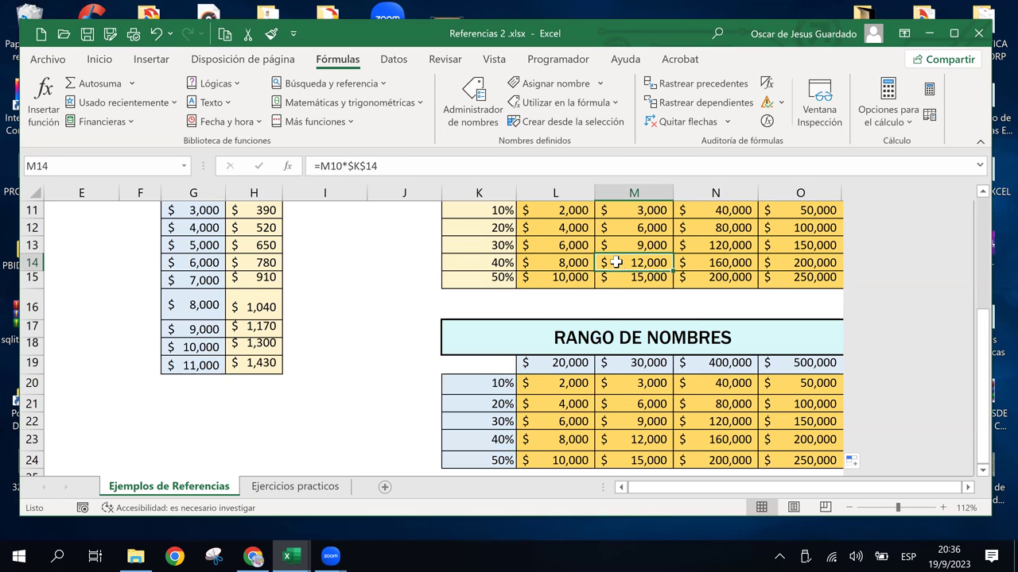
left_click(634, 241)
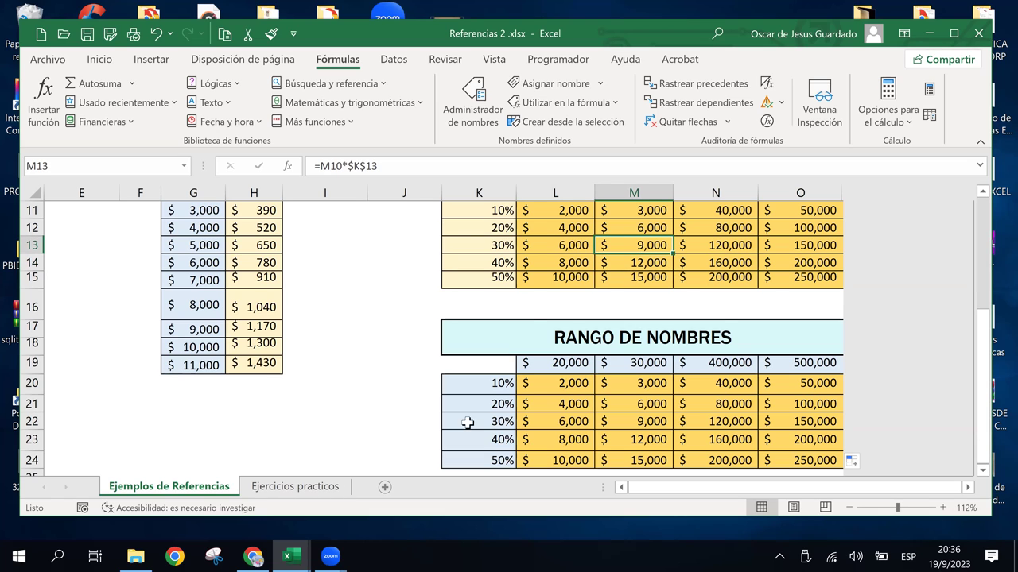
left_click(670, 390)
key("Up")
key("Up")
key("Up")
key("Up")
key("Up")
key("Up")
key("Up")
key("Up")
key("Up")
key("Up")
key("Up")
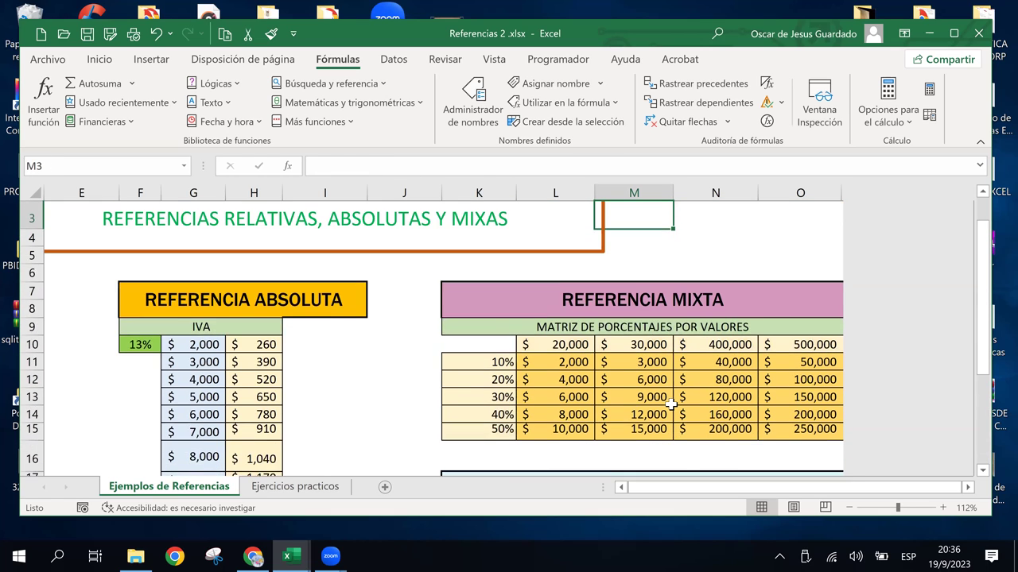
key("Up")
key("Up")
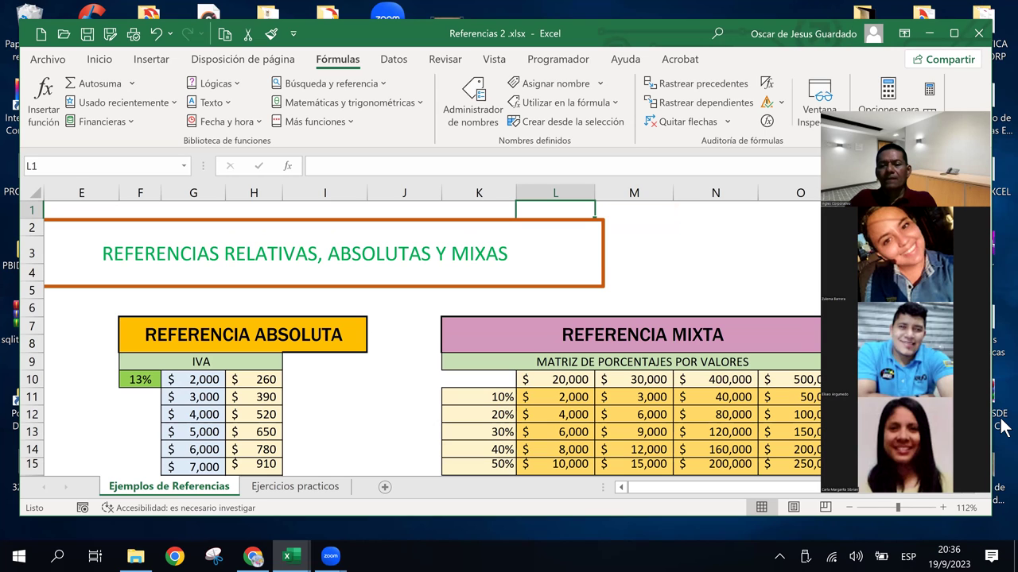
- Clear the named-range results in L20:O24 and go to K20
left_click(594, 380)
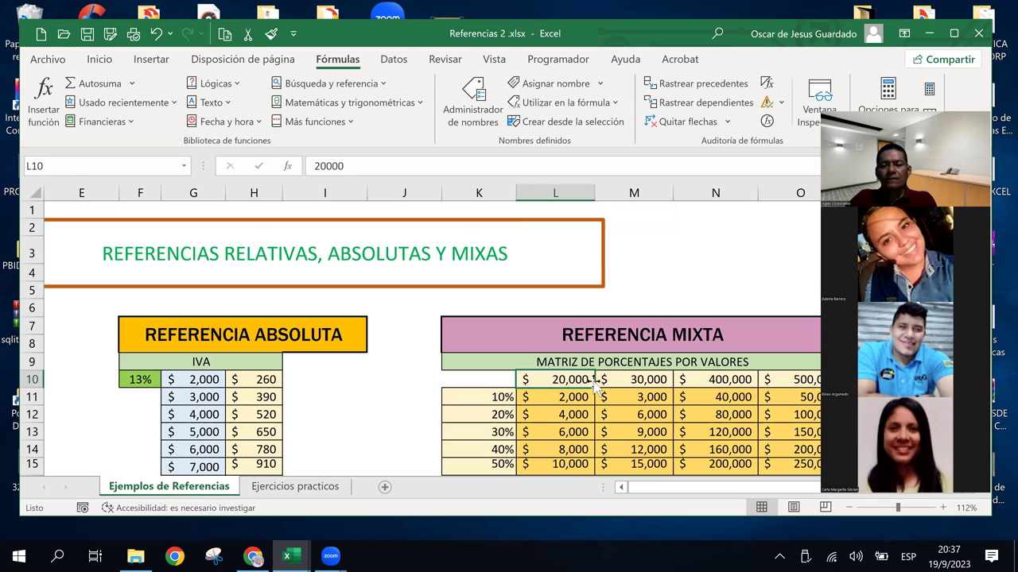
scroll(729, 207, "down", 2)
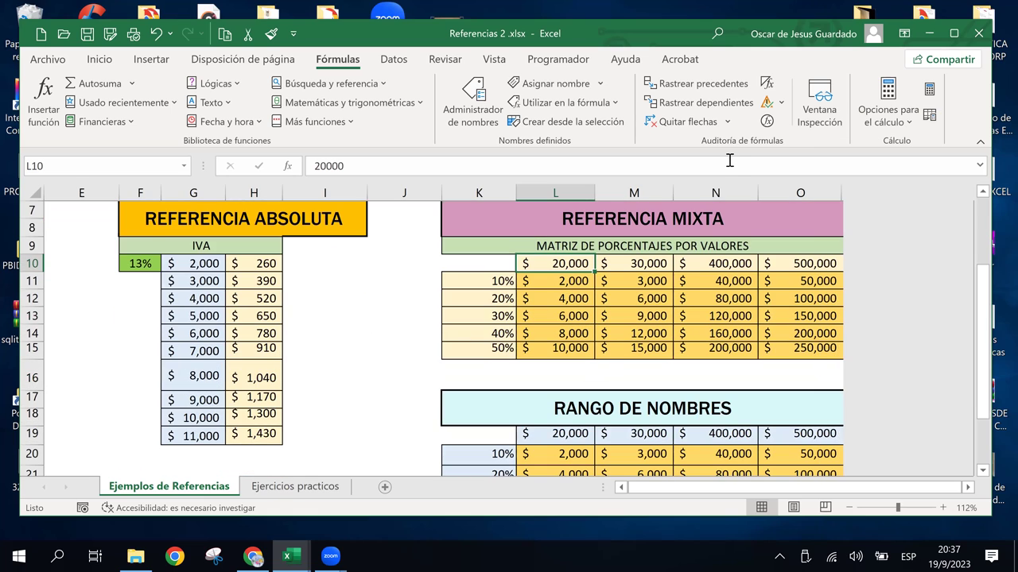
scroll(676, 286, "down", 4)
left_click_drag(556, 229, 812, 309)
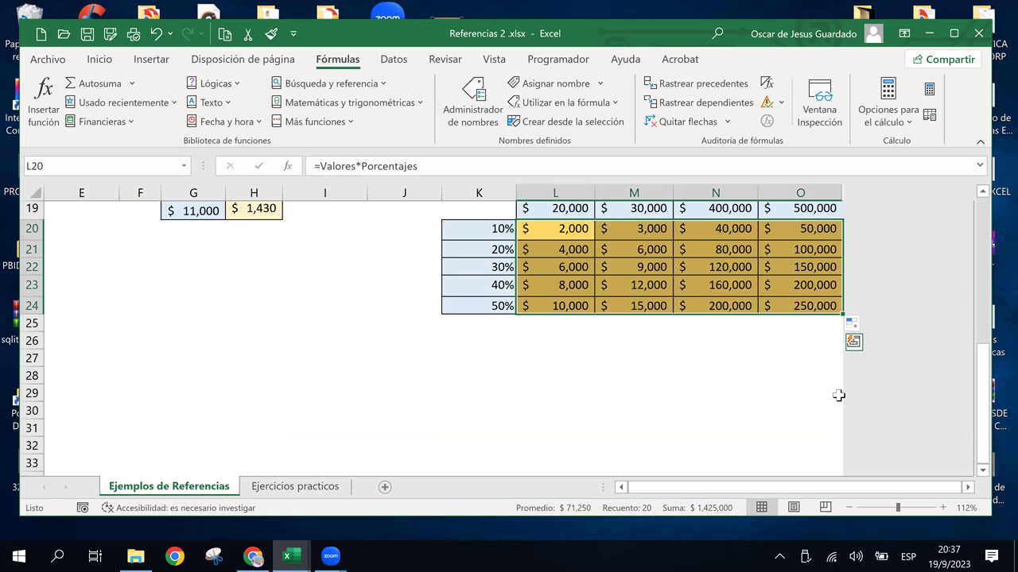
key("Delete")
left_click(709, 288)
left_click(644, 264)
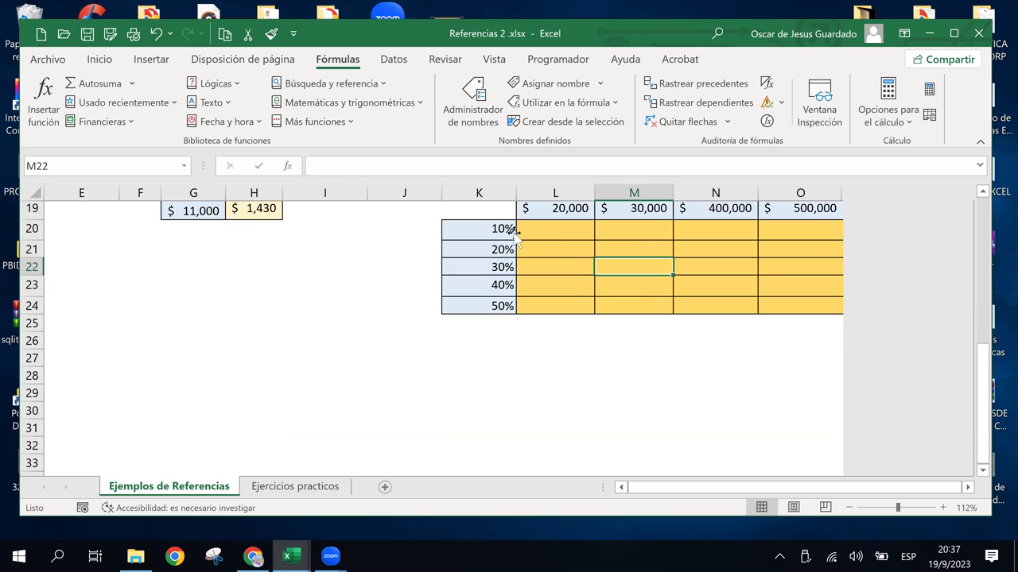
left_click(509, 232)
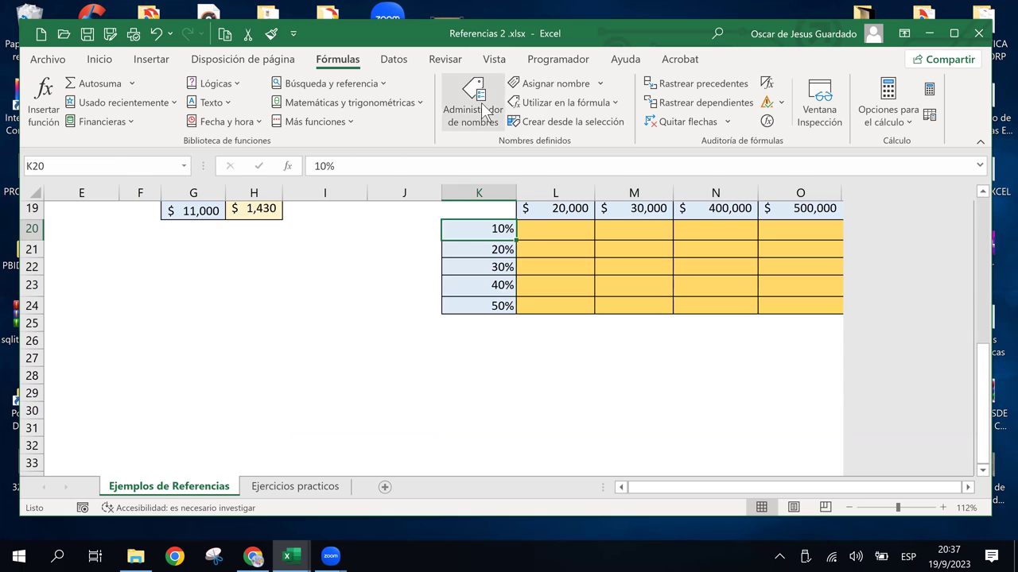
- Delete the Porcentajes and Valores names in the Name Manager and close it
left_click(484, 107)
left_click(280, 106)
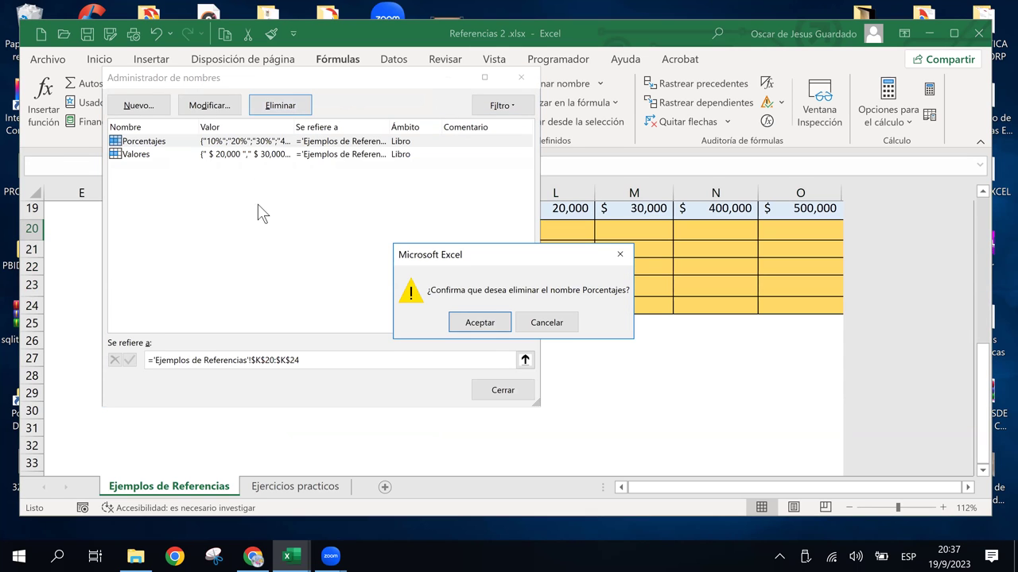
left_click(480, 323)
left_click(223, 141)
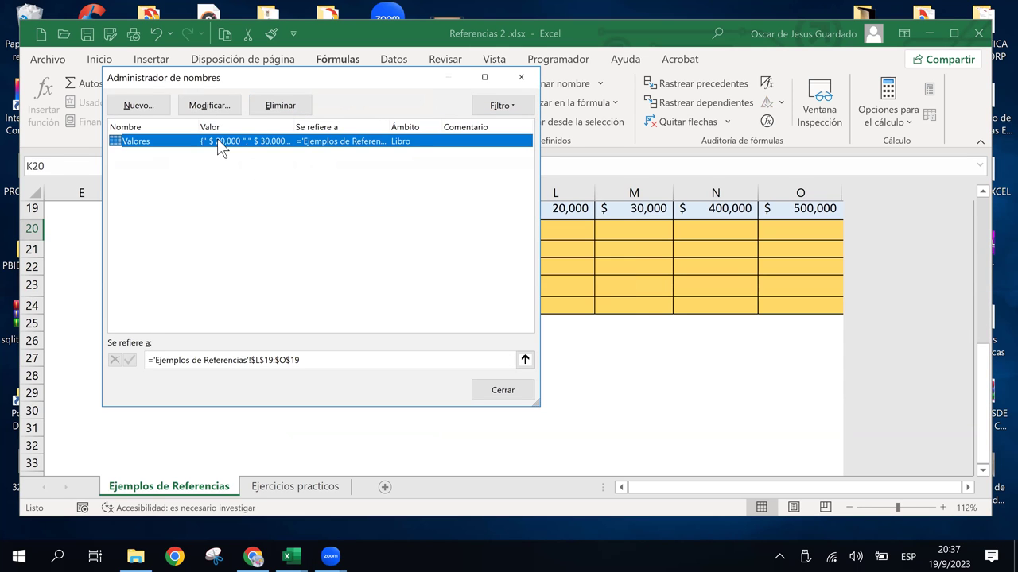
left_click(280, 105)
left_click(477, 322)
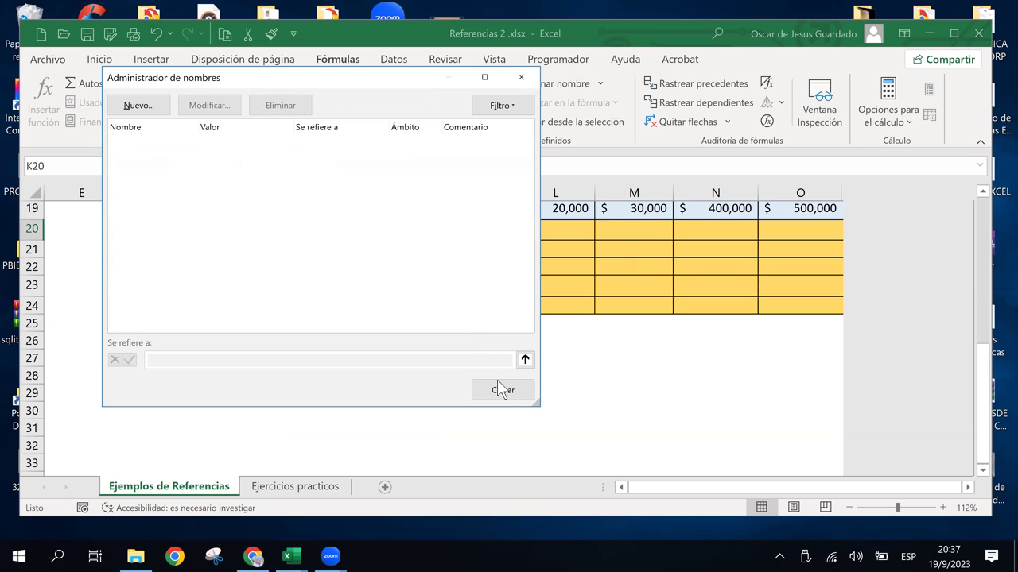
left_click(503, 391)
left_click(556, 306)
left_click(558, 231)
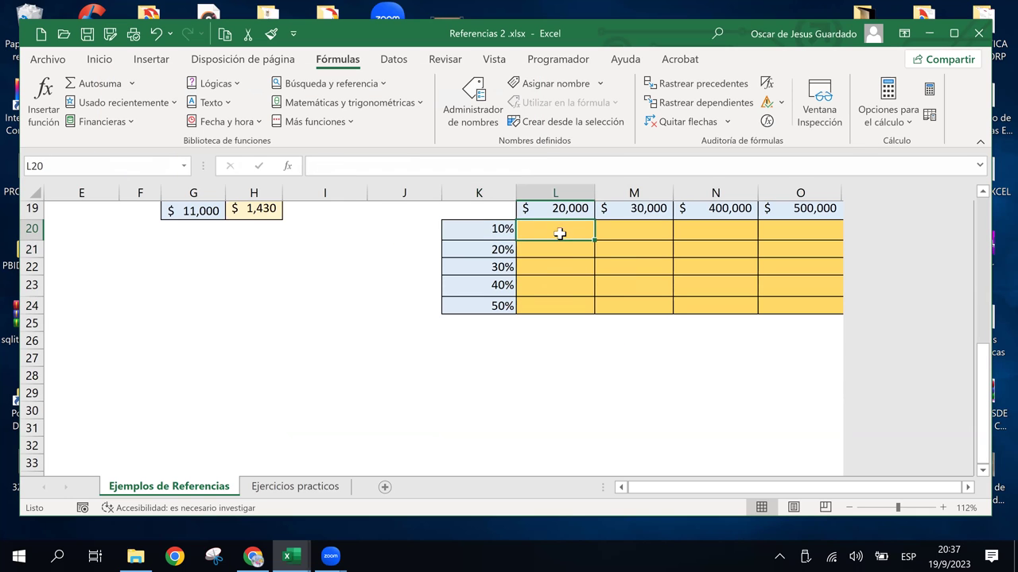
scroll(572, 336, "up", 1)
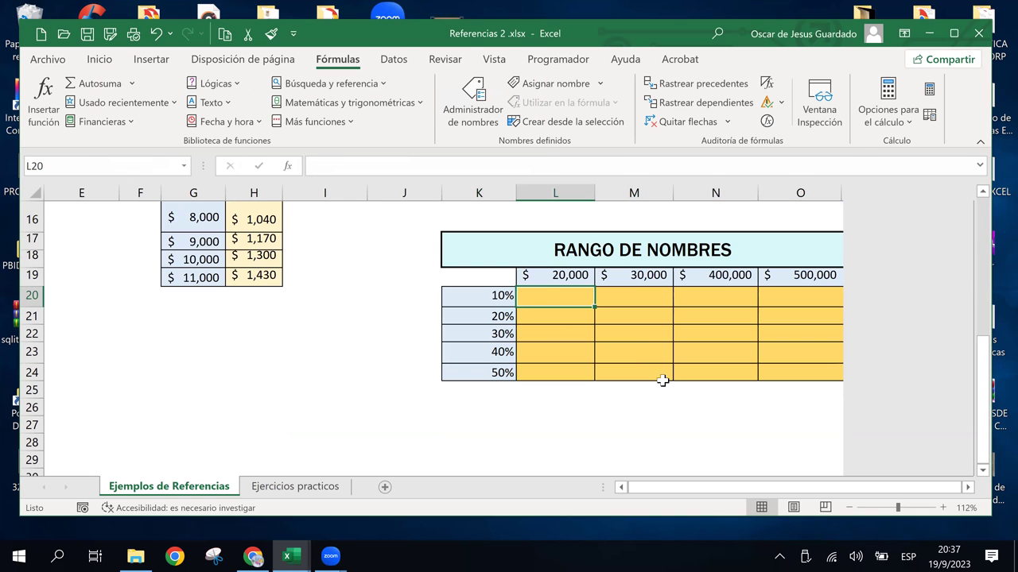
left_click(485, 296)
left_click(181, 170)
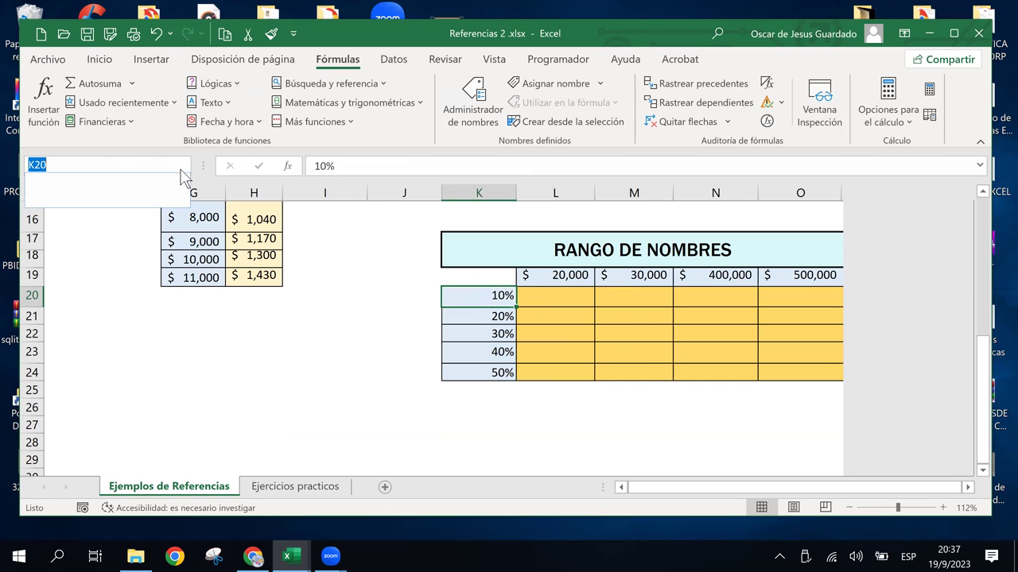
left_click(184, 166)
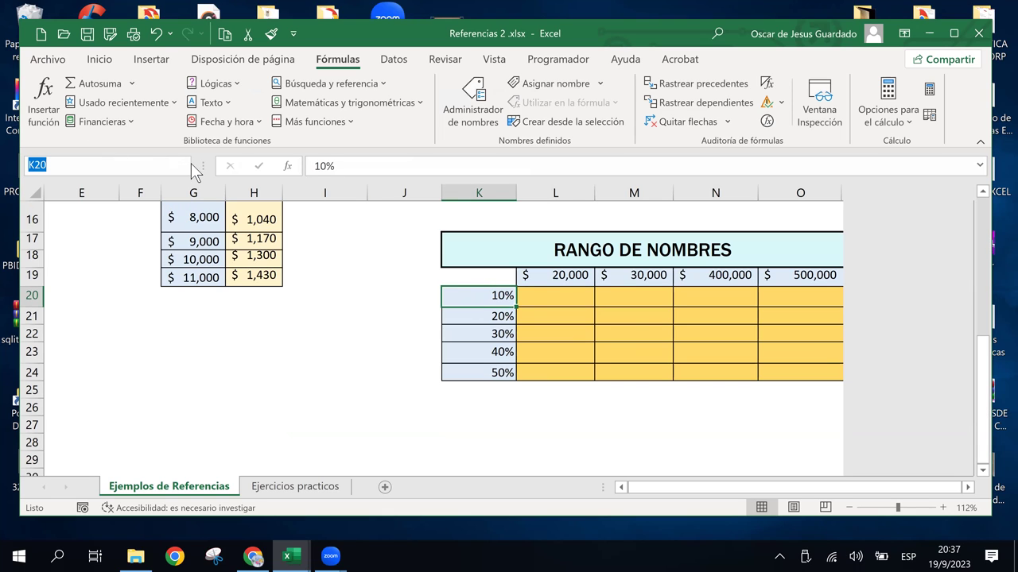
left_click(560, 374)
left_click(541, 336)
left_click(537, 301)
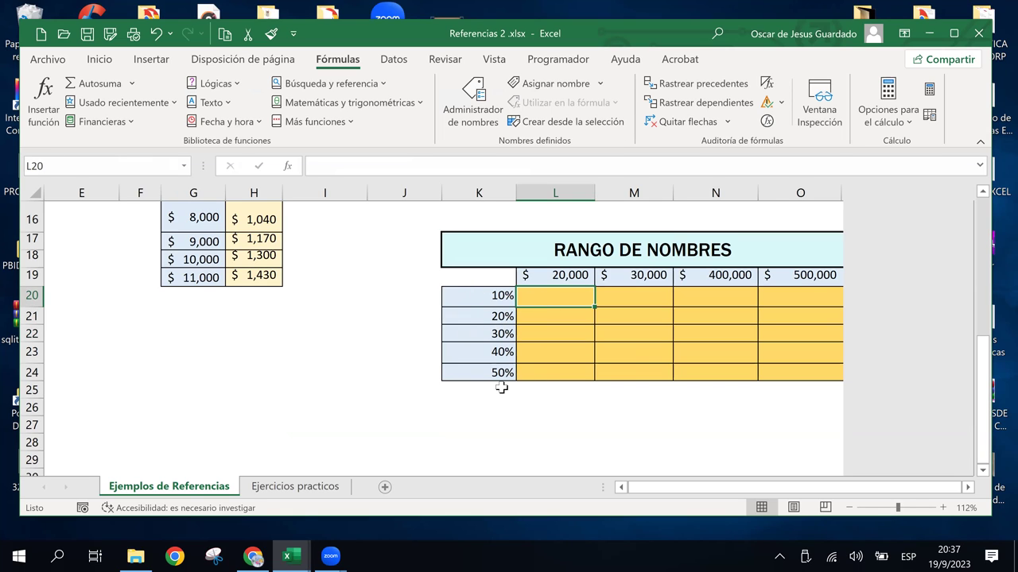
left_click_drag(484, 294, 484, 367)
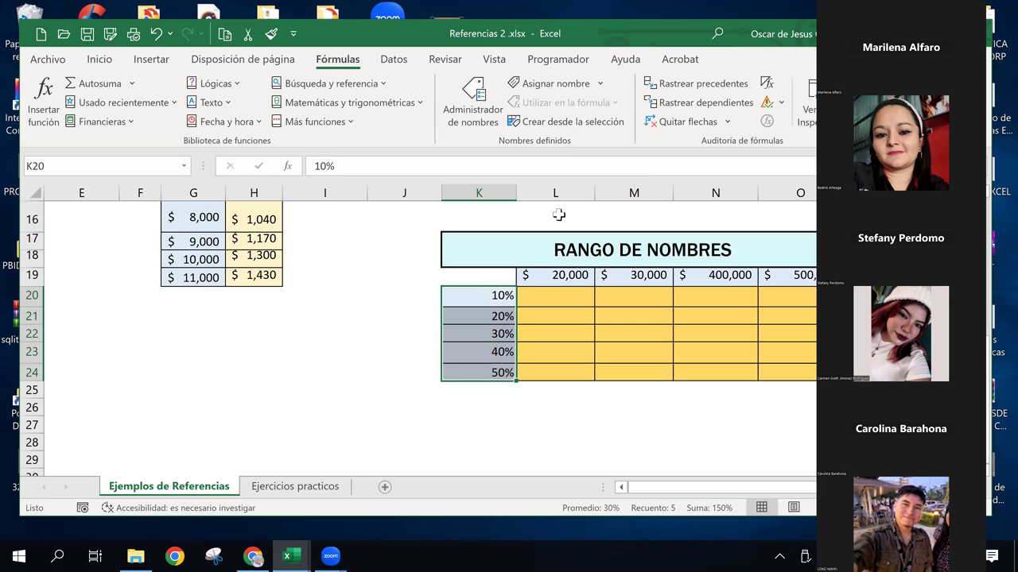
key("ctrl+v")
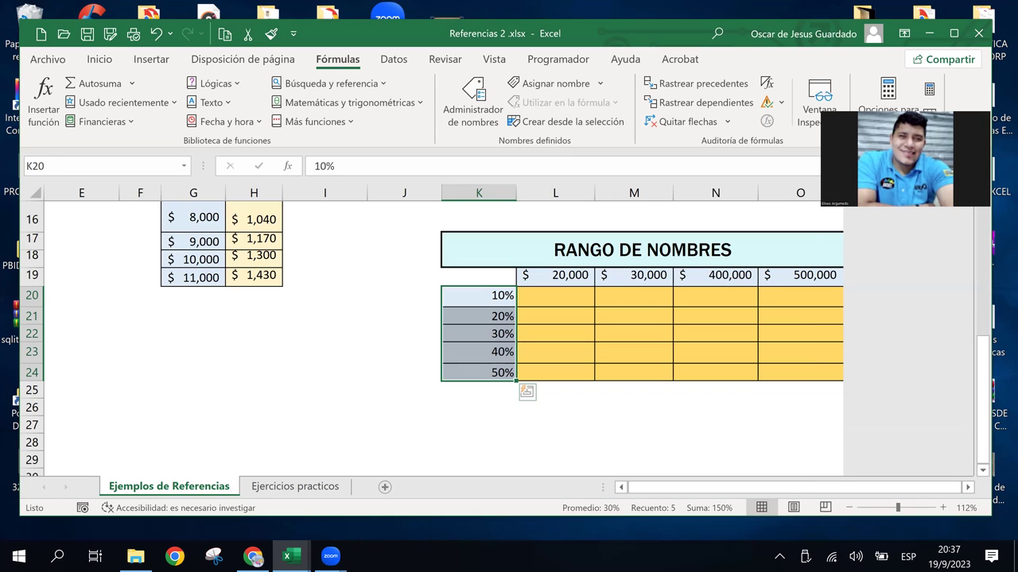
left_click(404, 296)
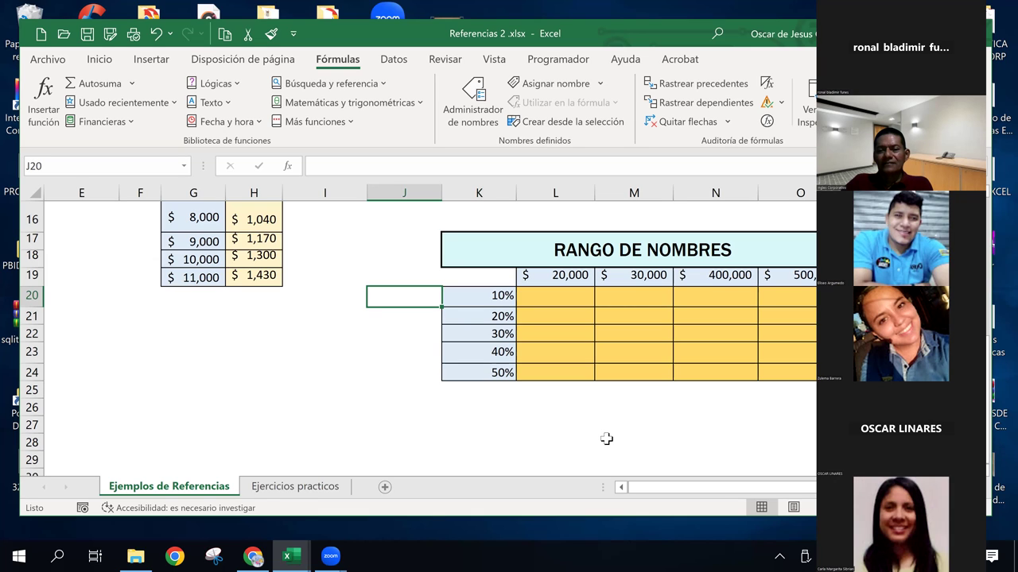
left_click(534, 274)
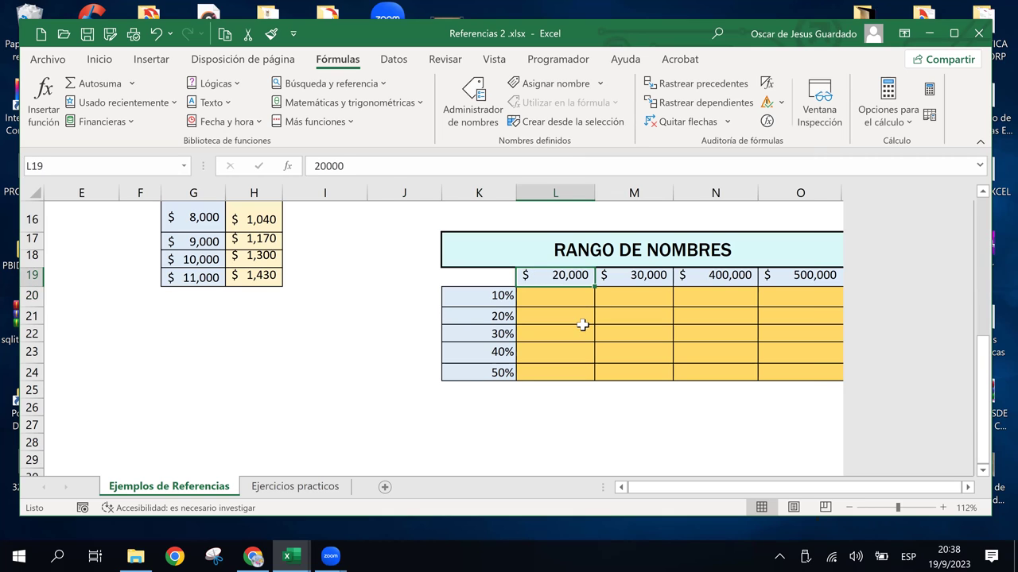
left_click_drag(503, 296, 500, 370)
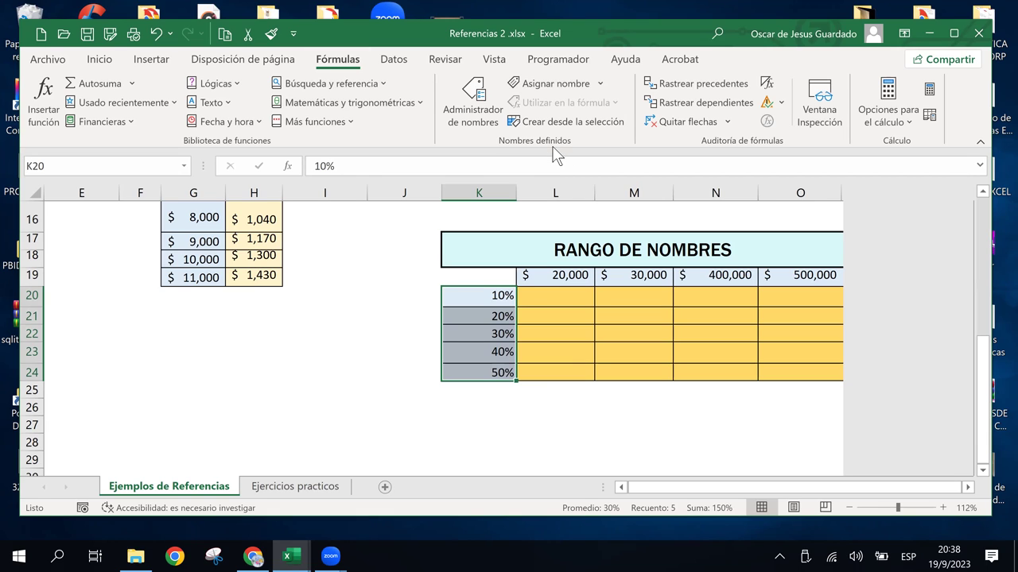
- Define the name Porcentajes for K20:K24 through Asignar nombre
left_click(566, 86)
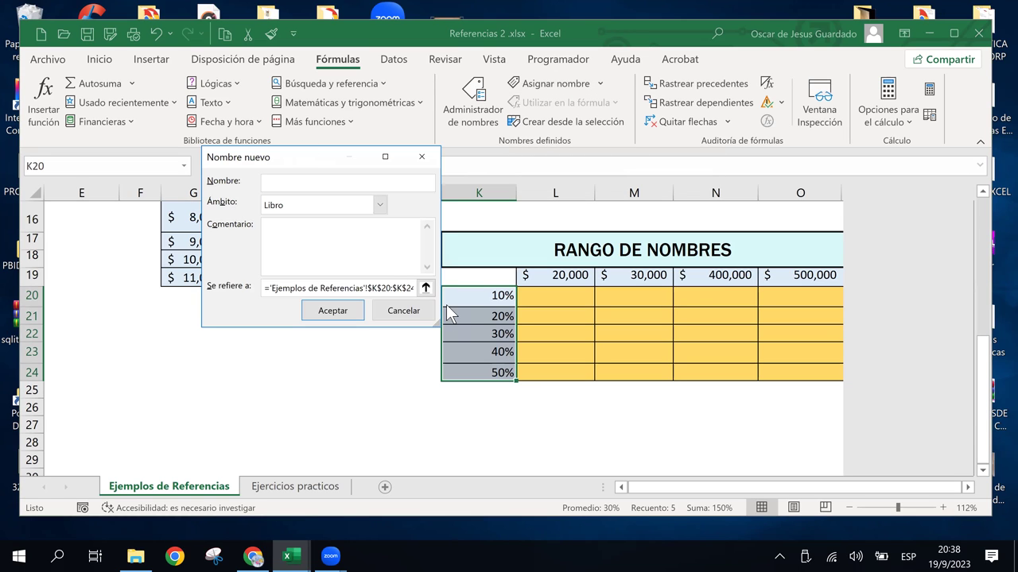
type("Porcentajes")
left_click(318, 249)
left_click(343, 314)
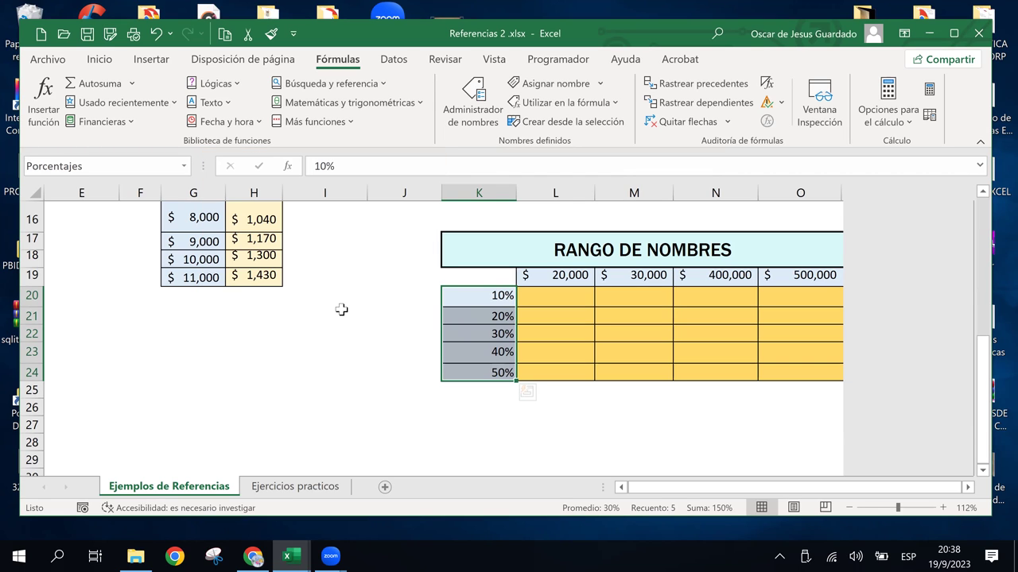
- Confirm Porcentajes appears in the Name Box list and select the amounts L19:O19
left_click(189, 163)
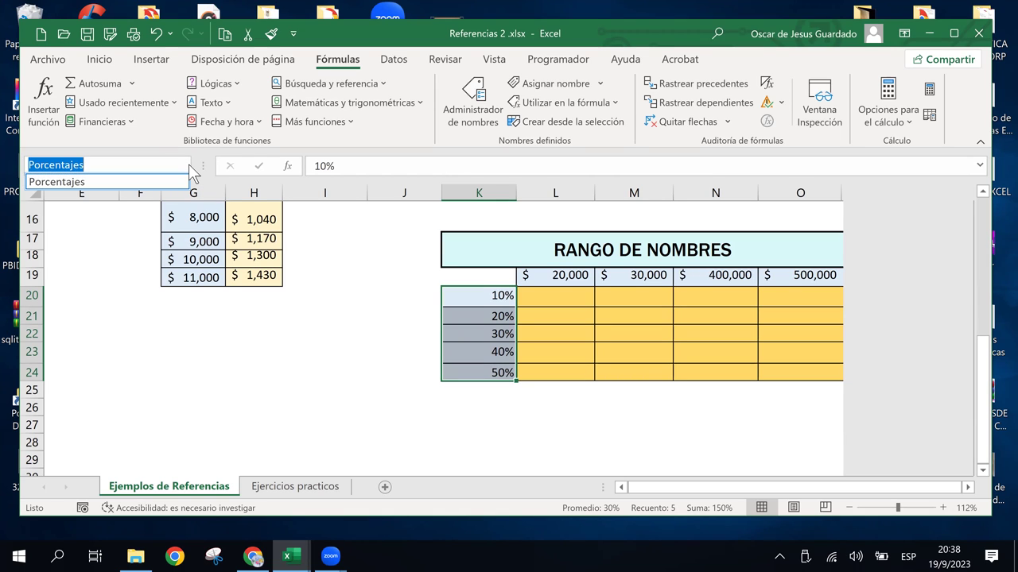
left_click(189, 163)
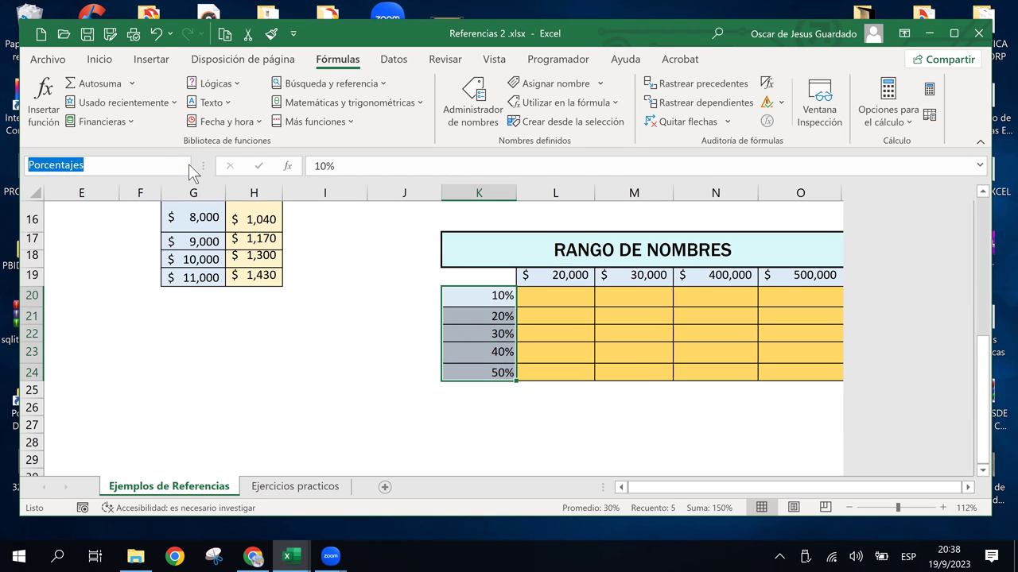
left_click(557, 295)
left_click_drag(551, 275, 819, 280)
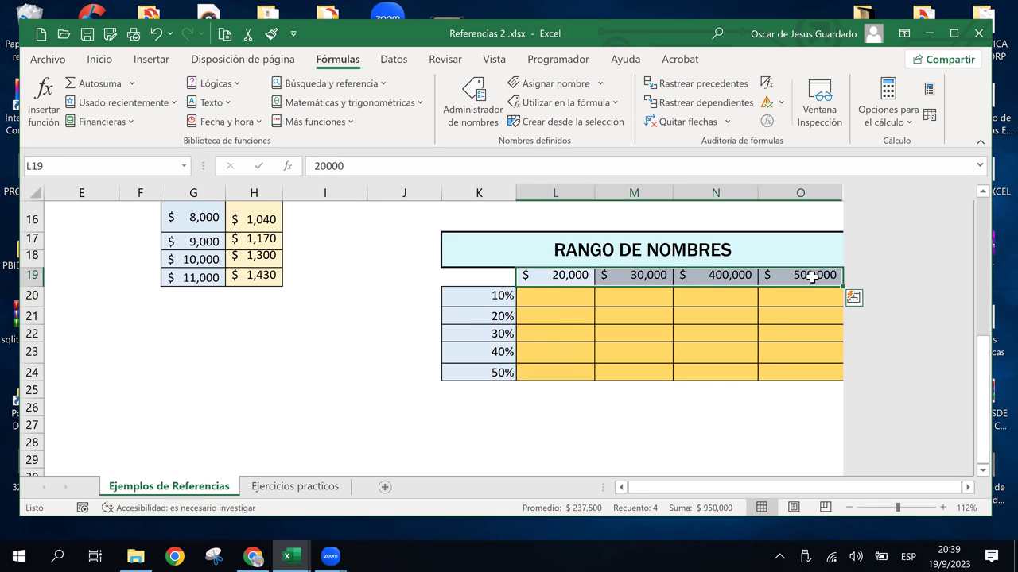
- Define L19:O19 as Valores from the right-click menu and verify it in the Name Box list
right_click(573, 279)
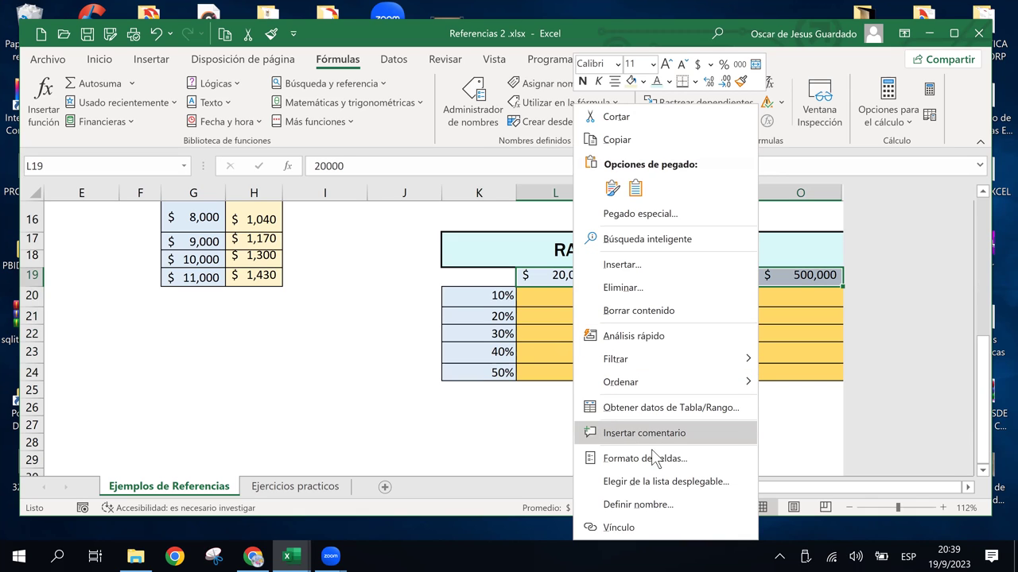
left_click(642, 503)
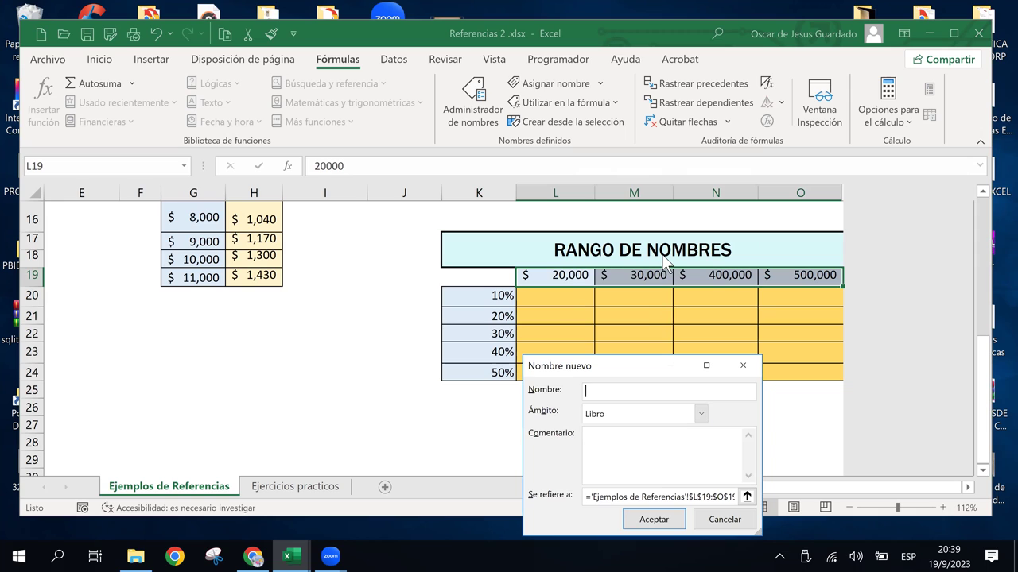
type("Va")
type("lores")
left_click(654, 520)
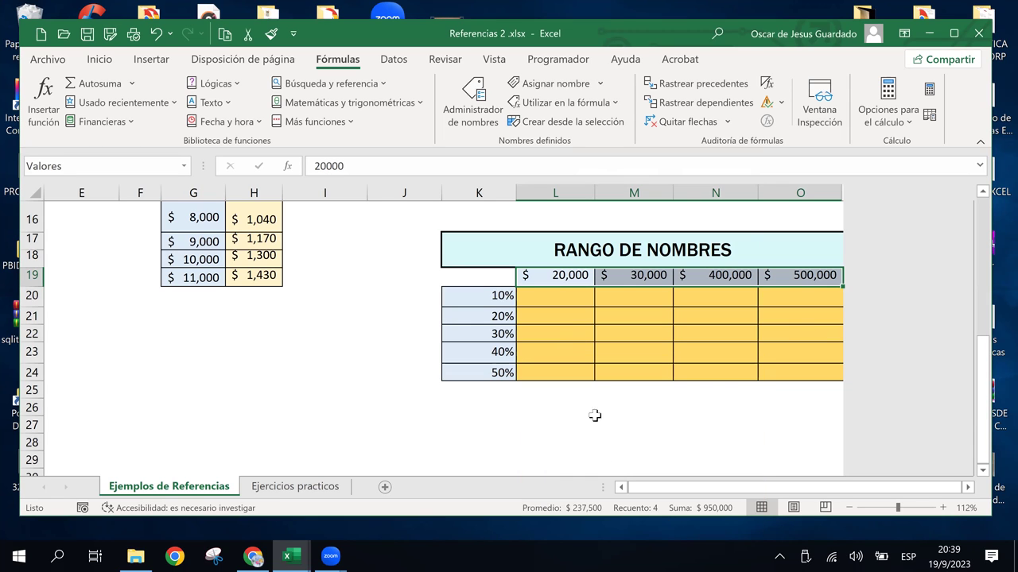
left_click(185, 164)
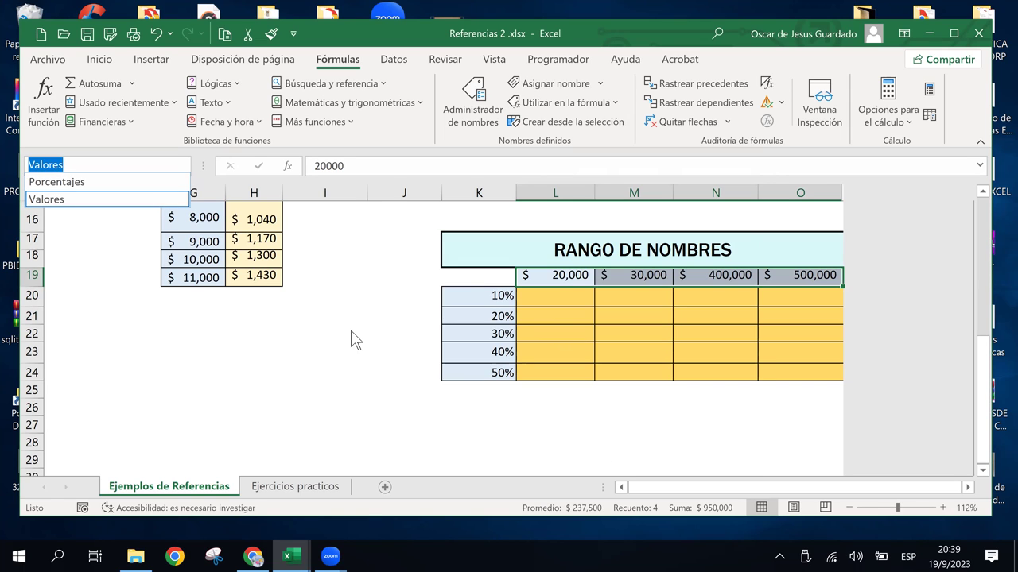
left_click(576, 295)
left_click(576, 295)
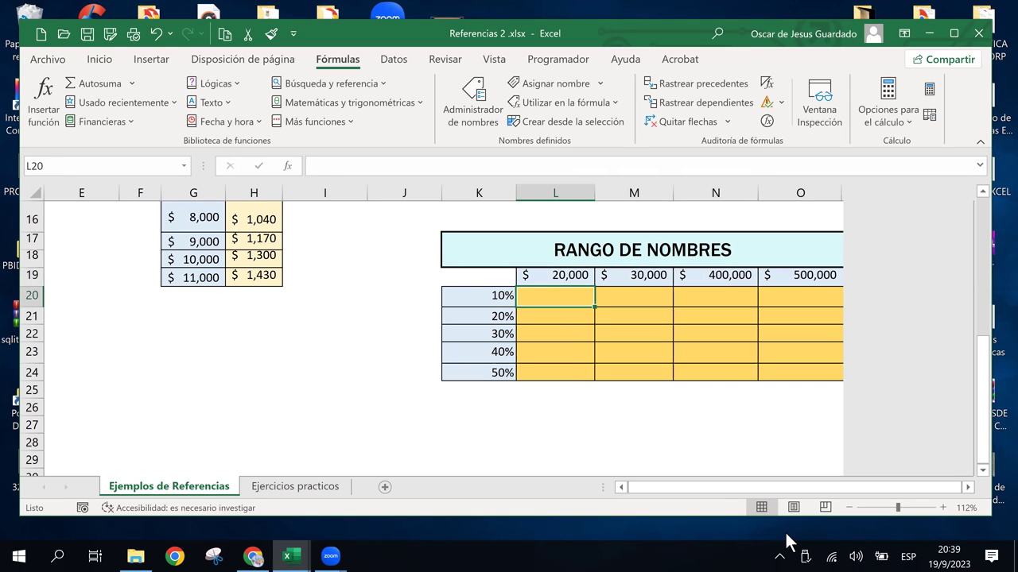
- Enter the formula =L19*K20 in cell L20
type("=")
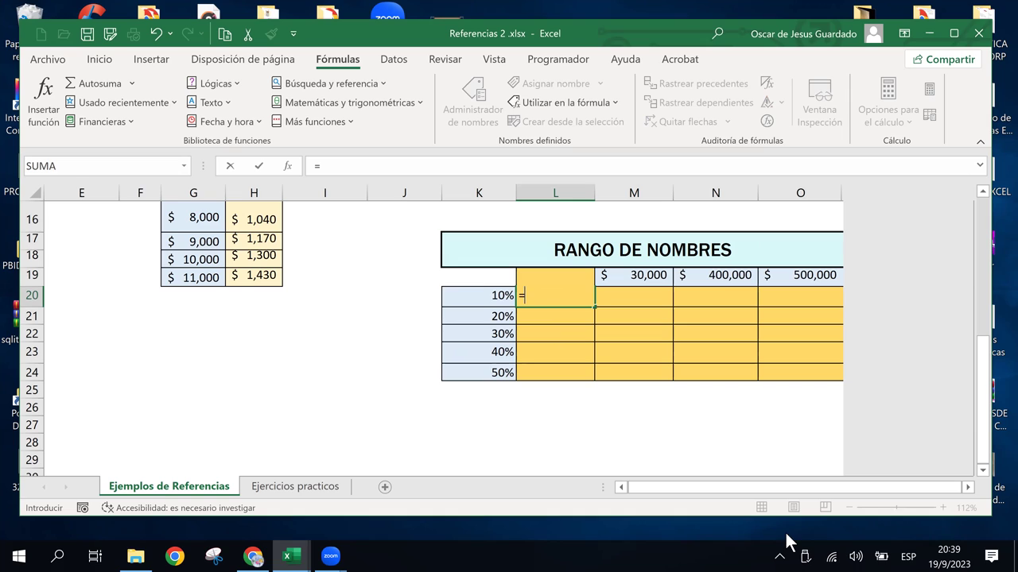
left_click(627, 279)
key("Left")
type("*")
left_click(483, 300)
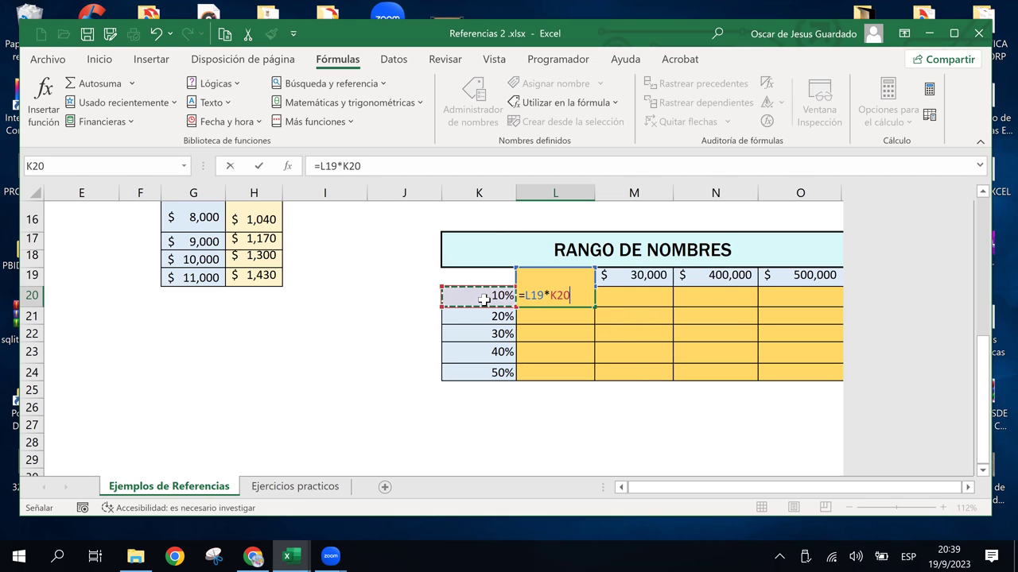
key("Return")
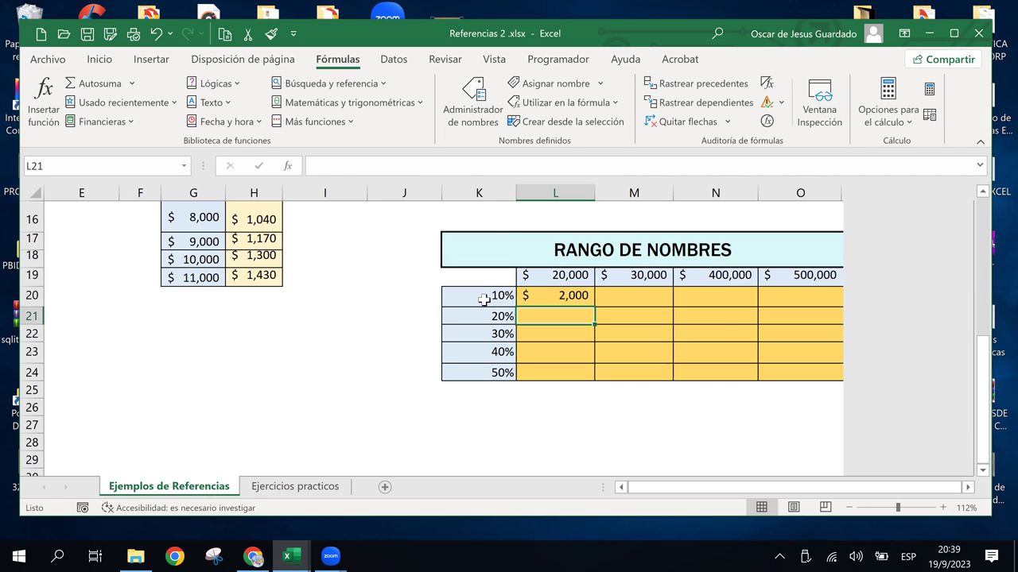
- Fill the L20 formula across to column O and down to row 24
left_click(555, 277)
left_click(560, 296)
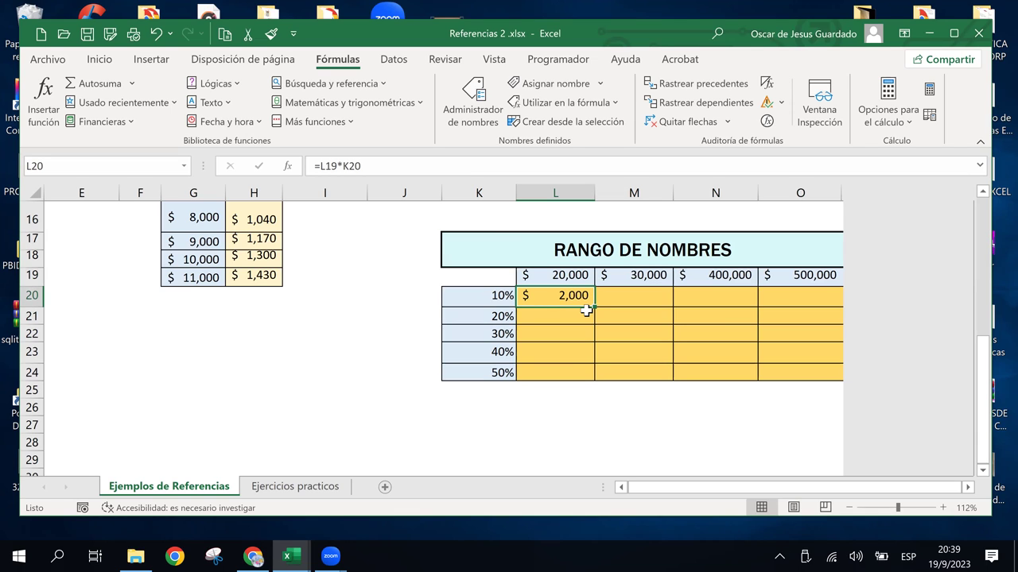
mouse_move(586, 311)
left_mouse_down()
mouse_move(770, 312)
mouse_move(806, 302)
left_mouse_up()
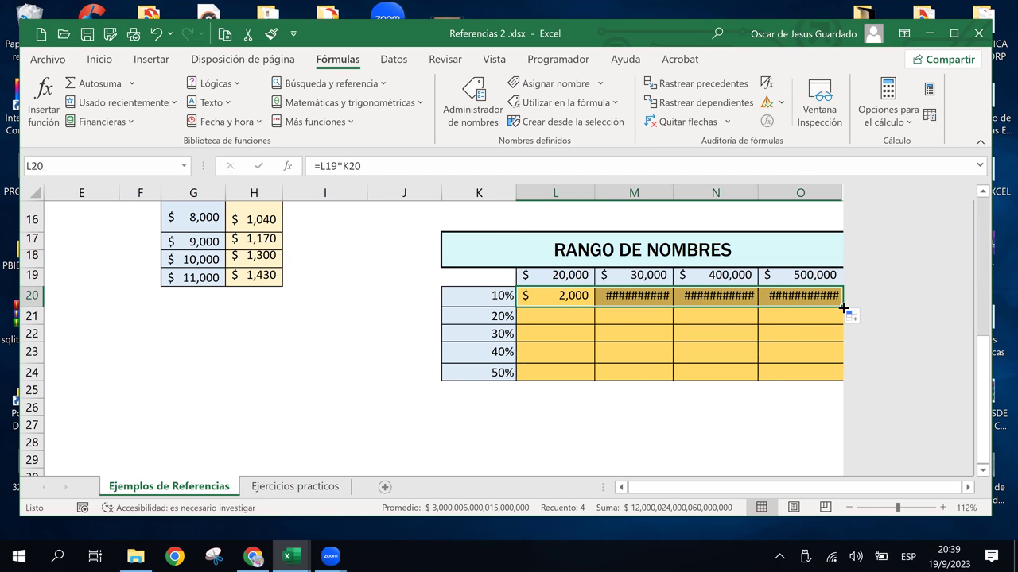
left_click_drag(843, 307, 844, 377)
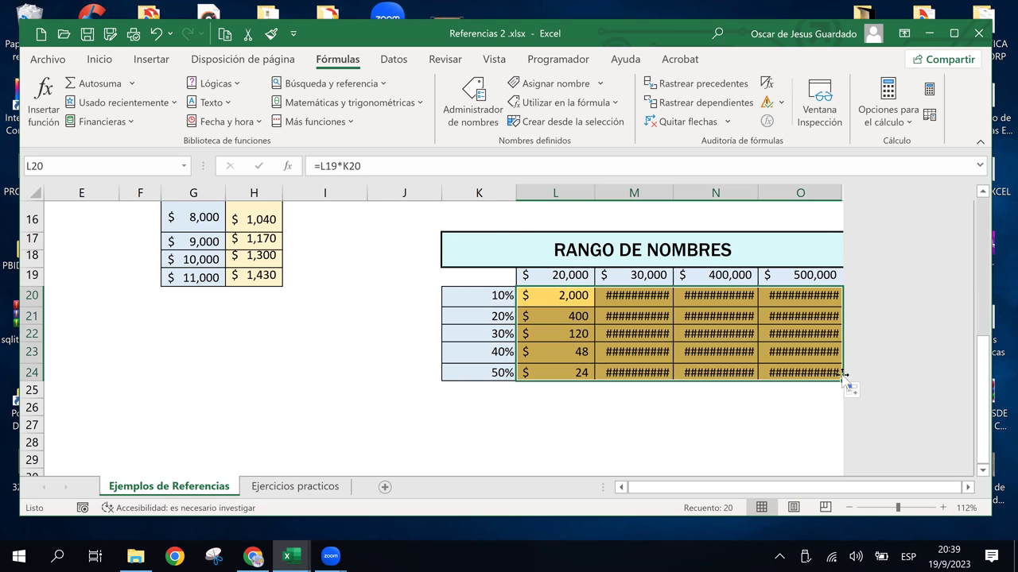
left_click(762, 301)
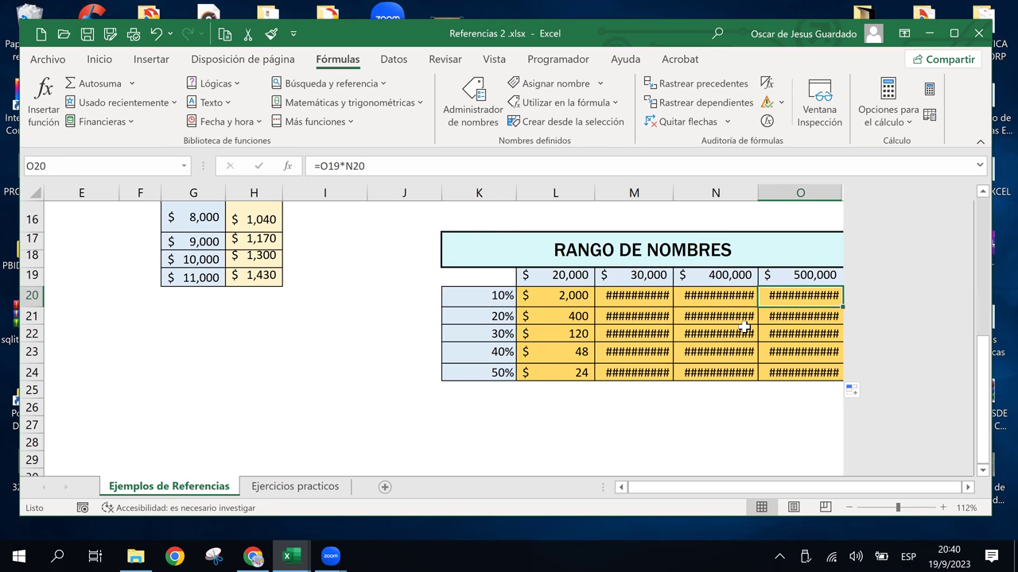
- Review the grid formulas, recommit L20, then clear all of L20:O24
left_click(566, 296)
left_click(677, 349)
left_click(647, 297)
left_click(550, 298)
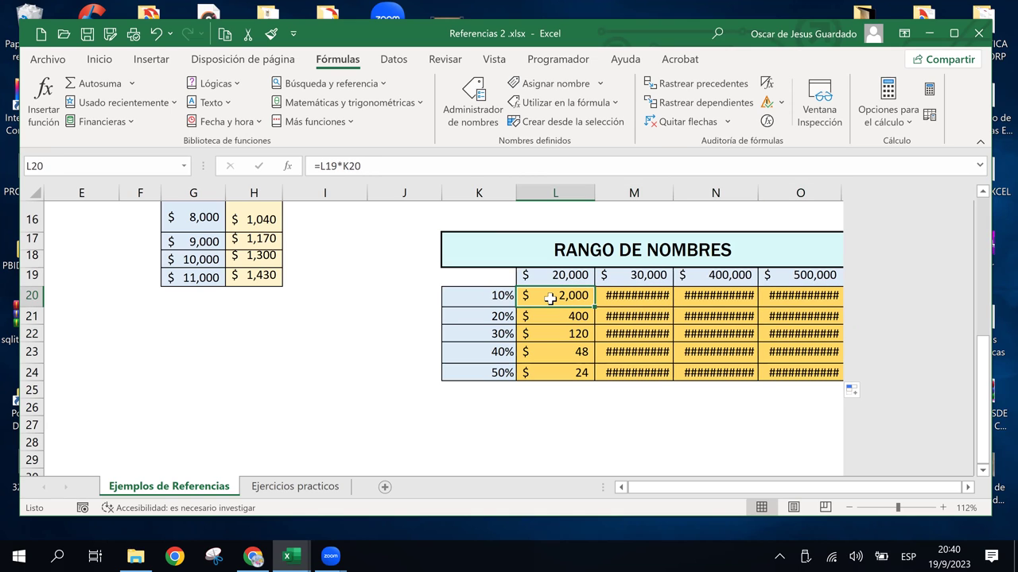
double_click(550, 298)
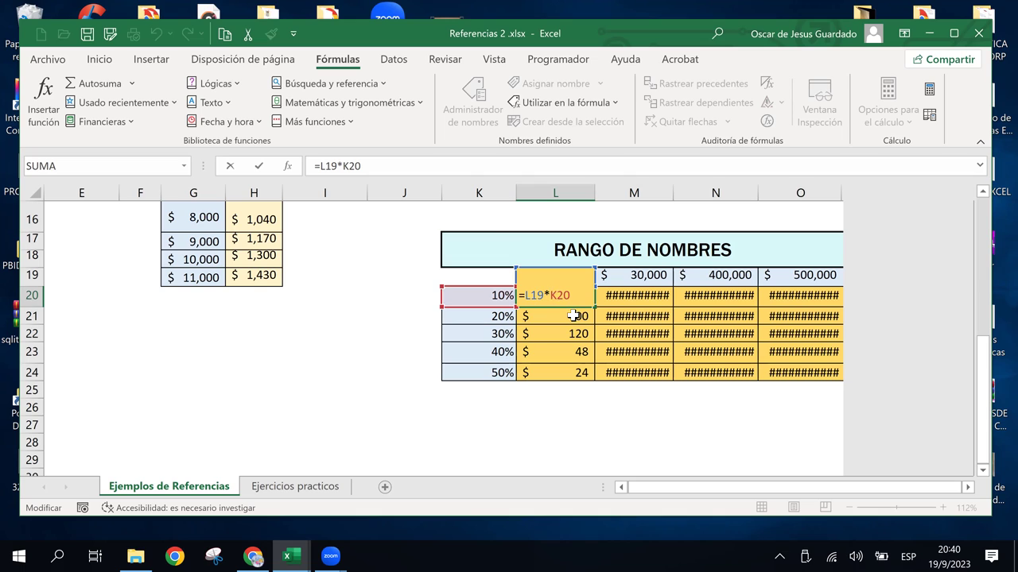
left_click(538, 295)
key("ctrl+Return")
left_click_drag(676, 319, 779, 363)
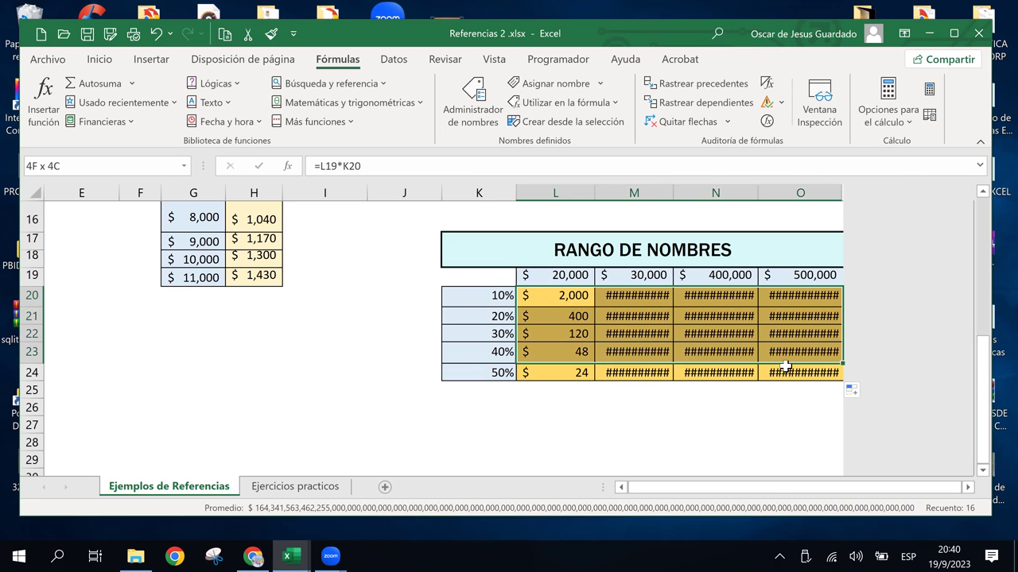
key("Delete")
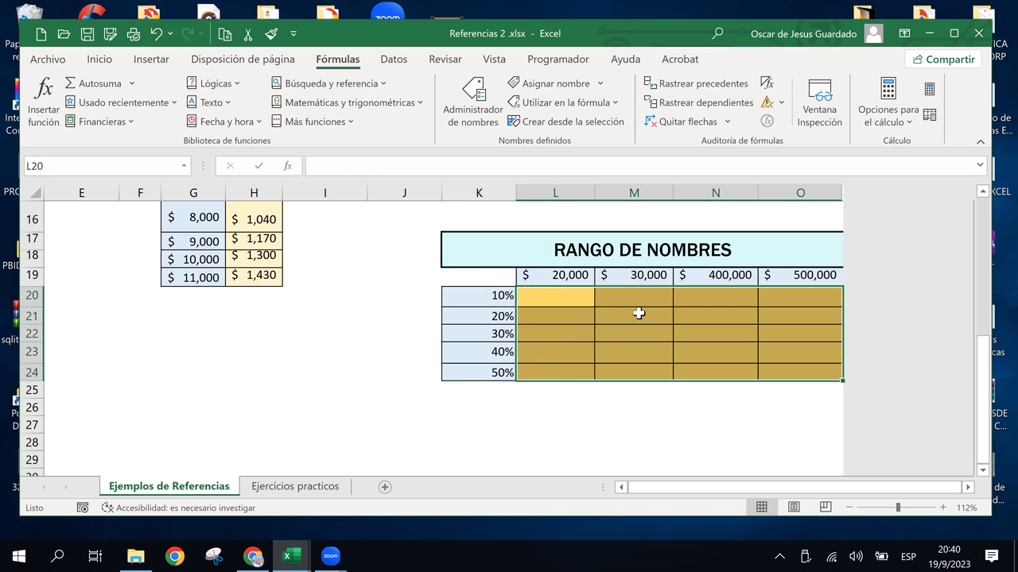
left_click(641, 313)
left_click(556, 296)
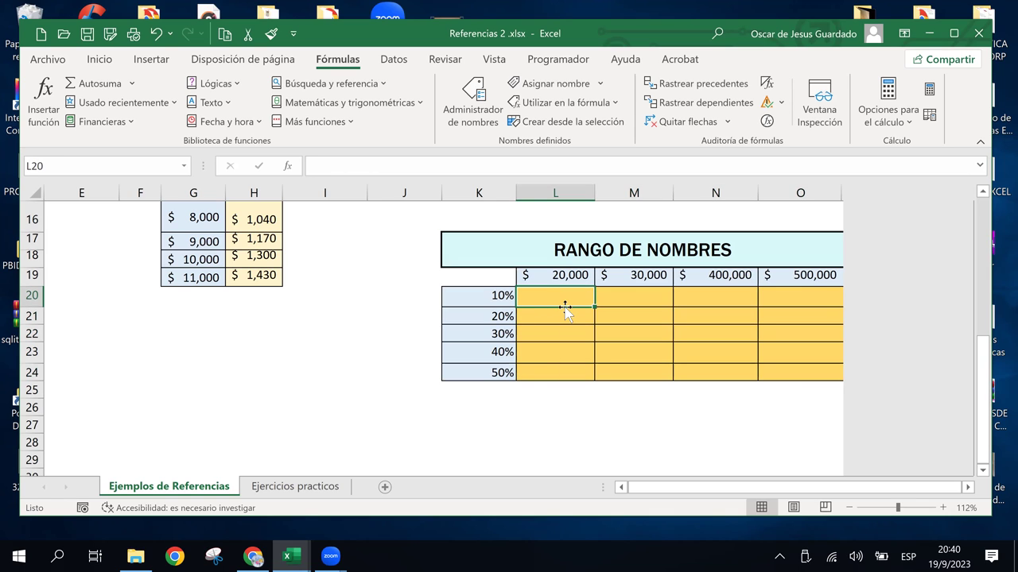
left_click_drag(565, 310, 566, 291)
left_click(565, 294)
type("=")
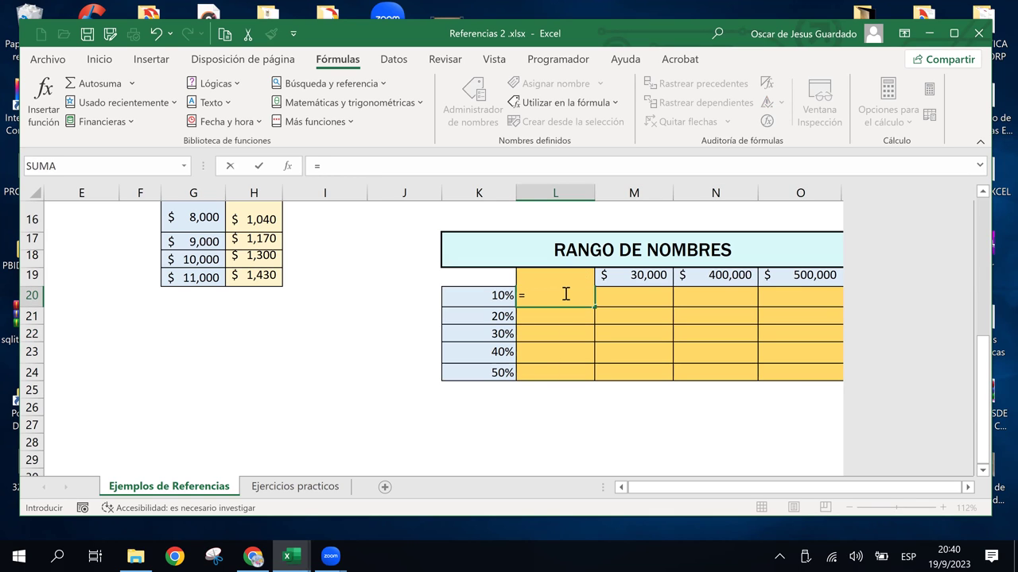
key("Escape")
key("ctrl+z")
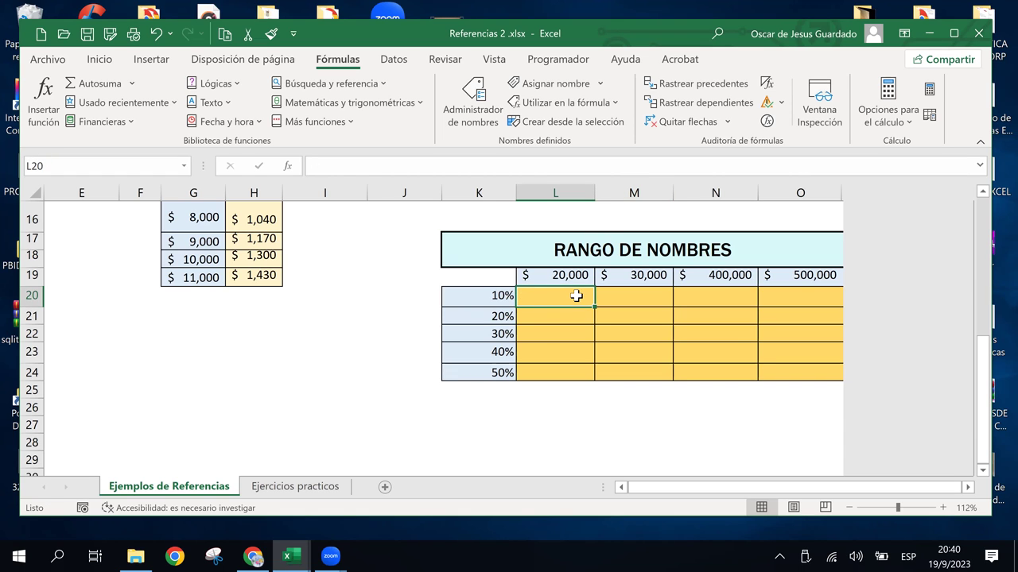
type("=")
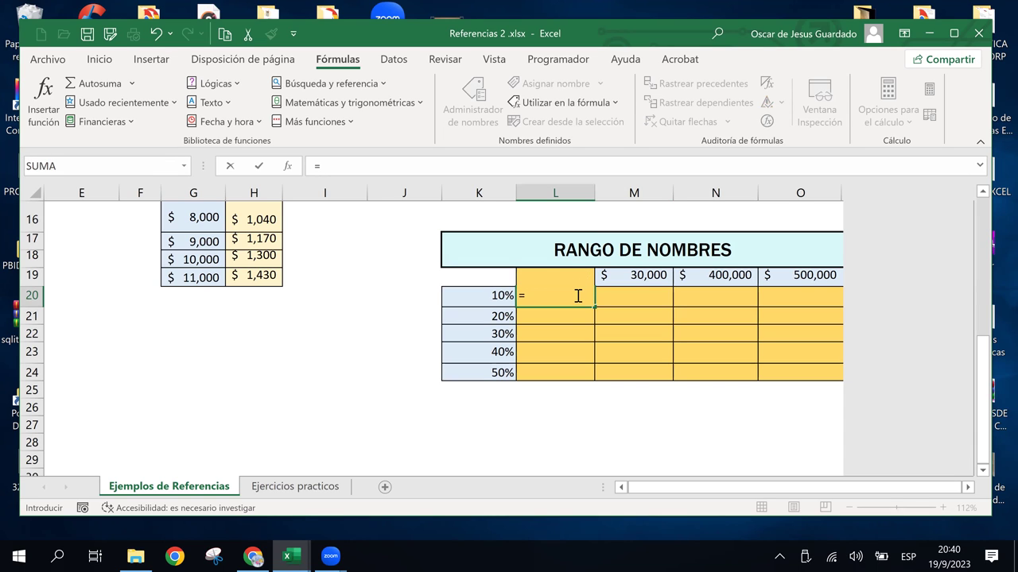
left_click(630, 279)
key("Left")
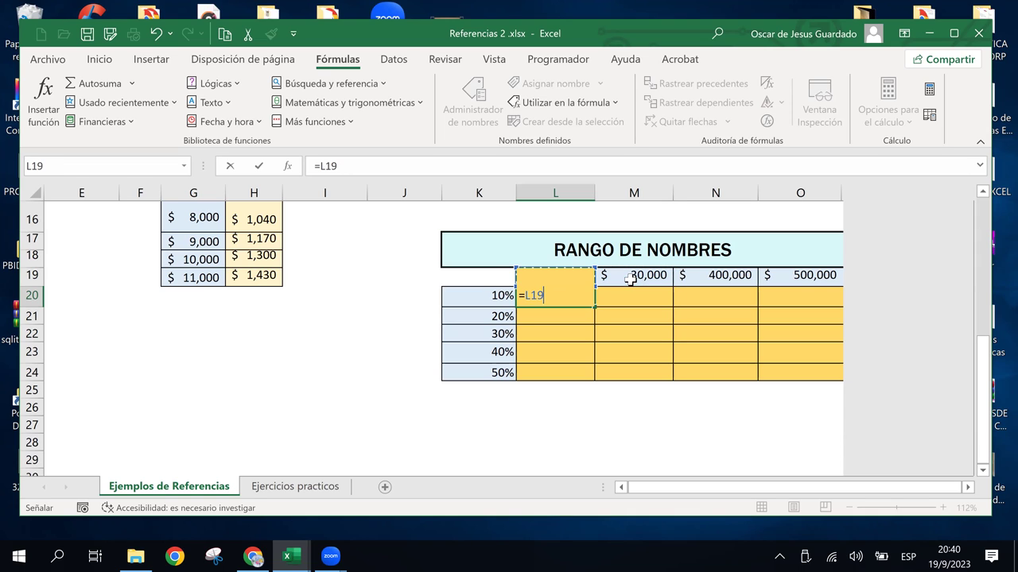
type("*")
left_click(480, 292)
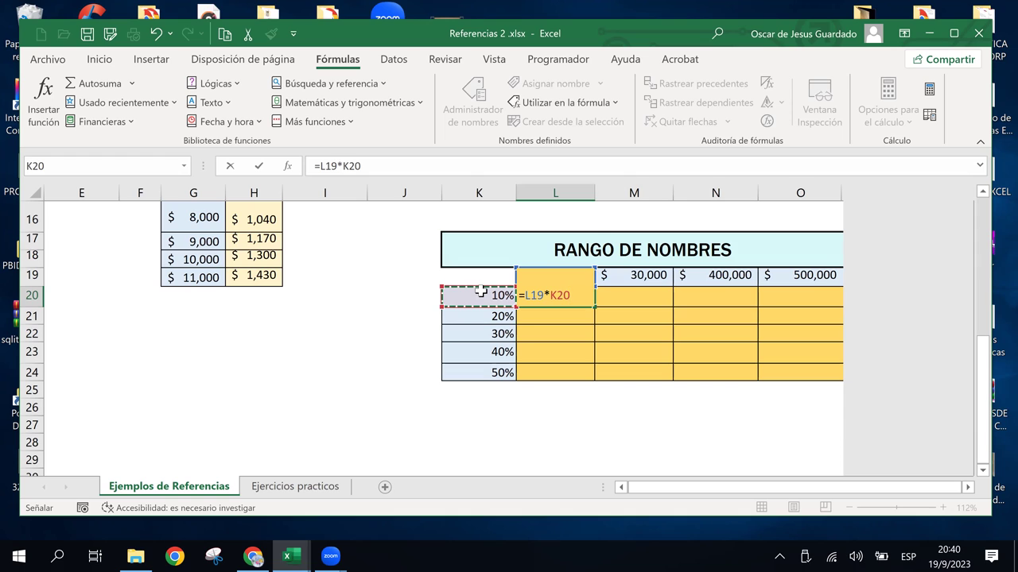
key("Escape")
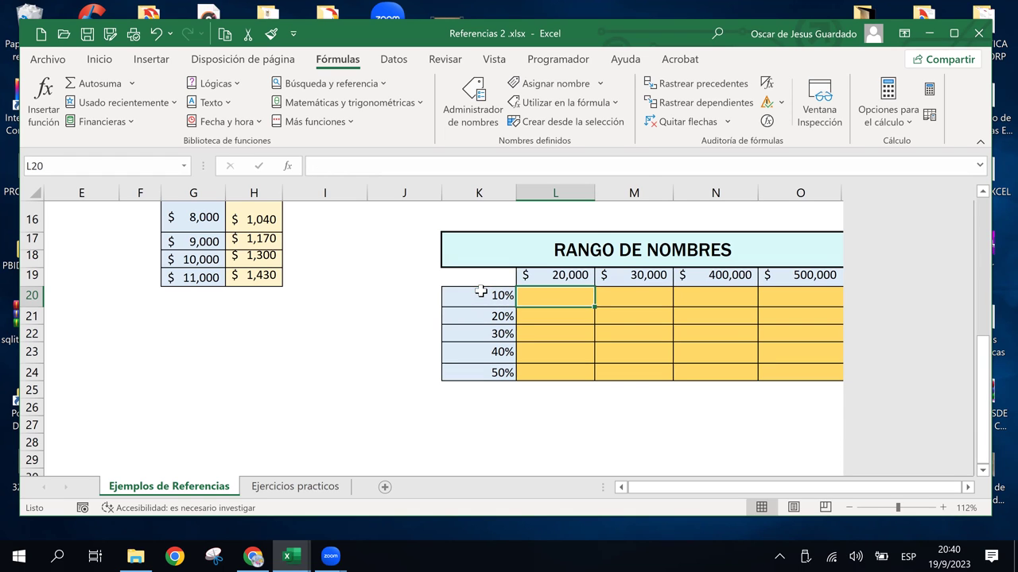
double_click(547, 299)
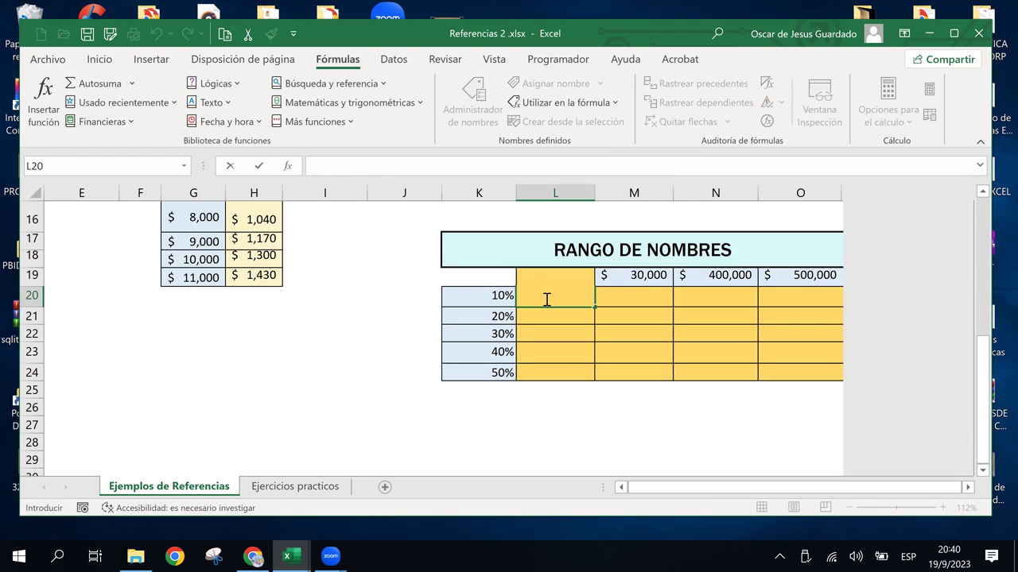
- Enter =Valores*Porcentajes in L20 by pasting the defined names with F3
key("F3")
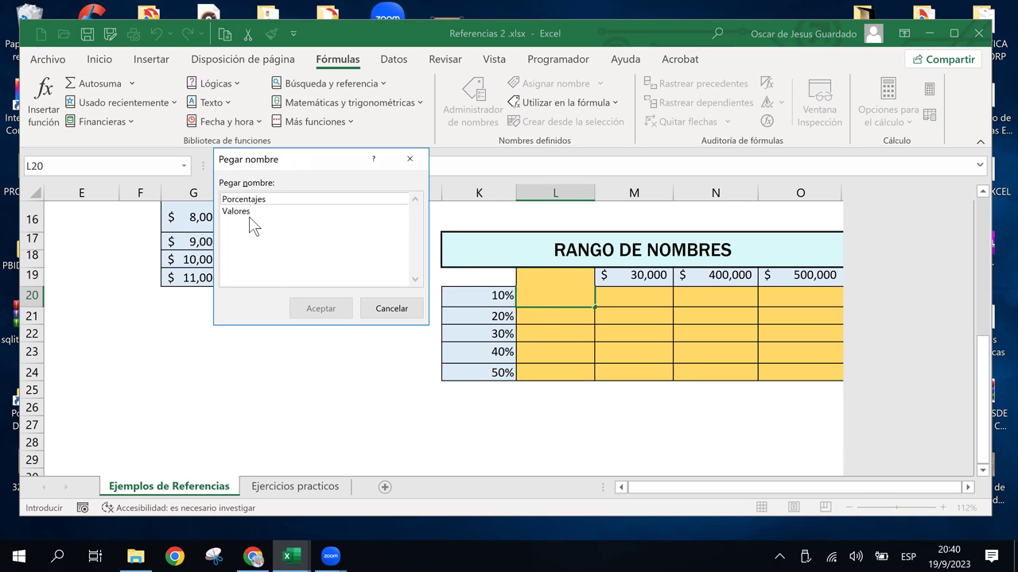
left_click(249, 212)
left_click(306, 308)
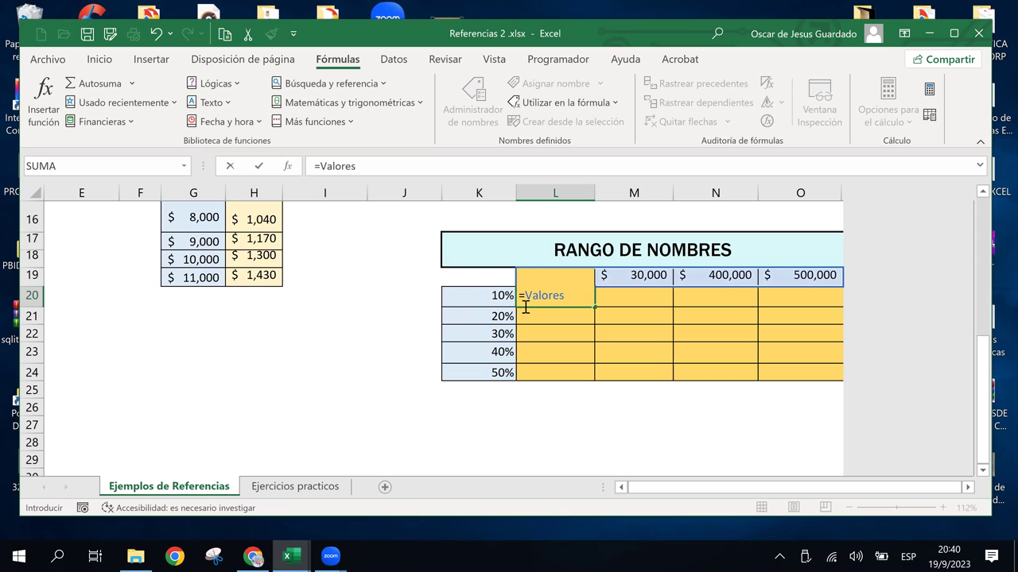
type("*")
key("F3")
left_click(253, 199)
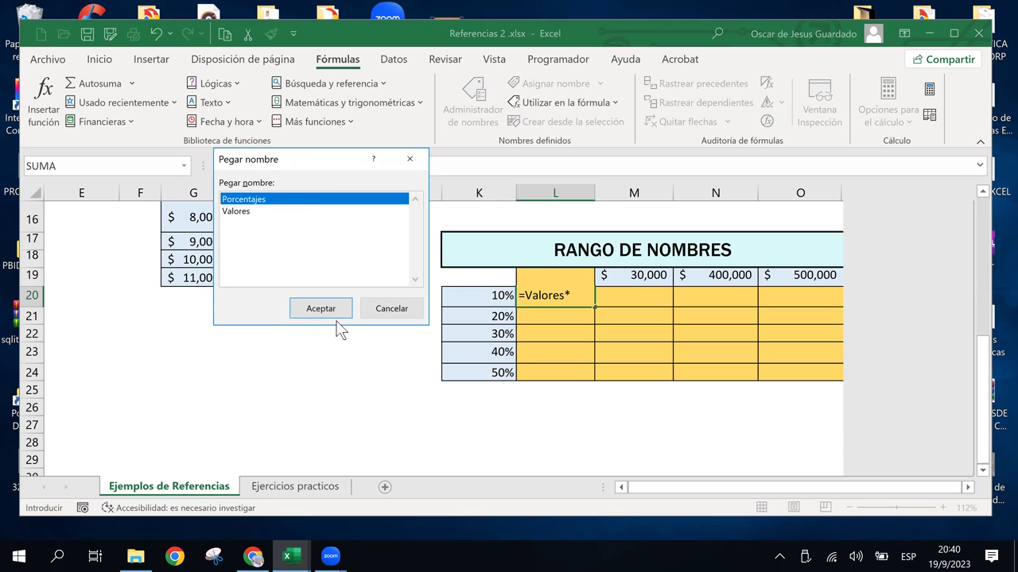
left_click(334, 310)
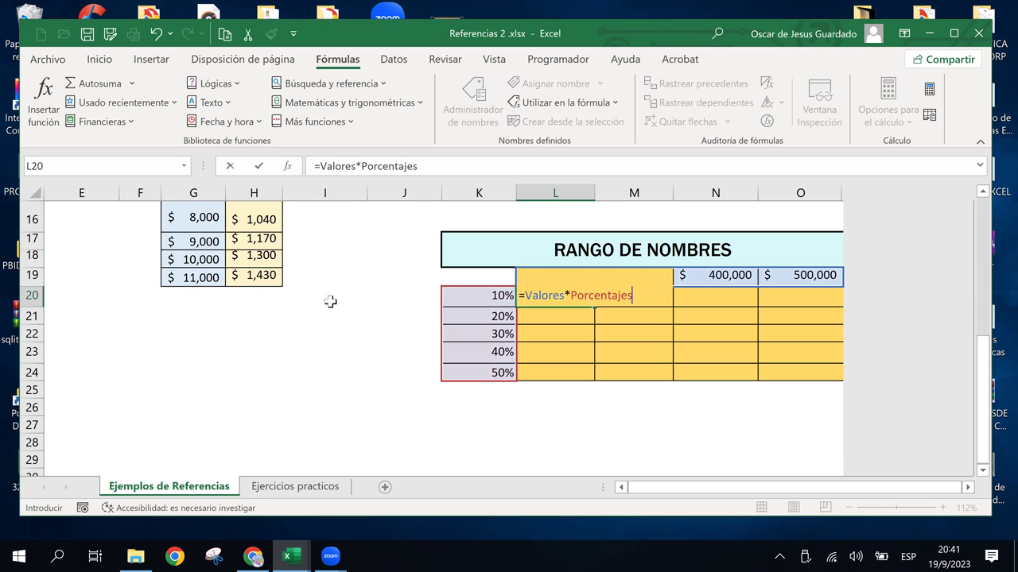
key("Return")
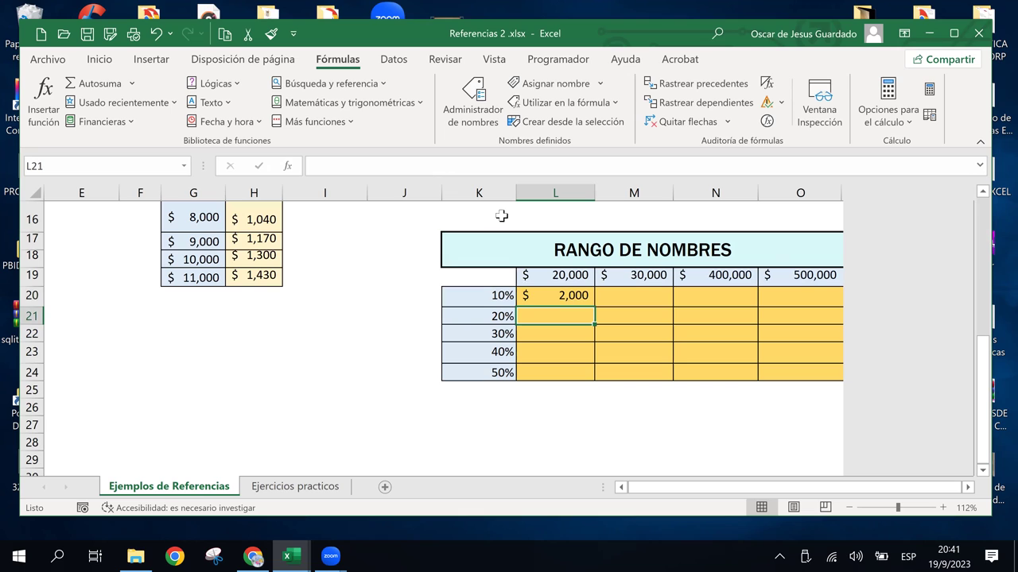
- Fill the L20 formula across to column O and down to row 24
left_click(574, 300)
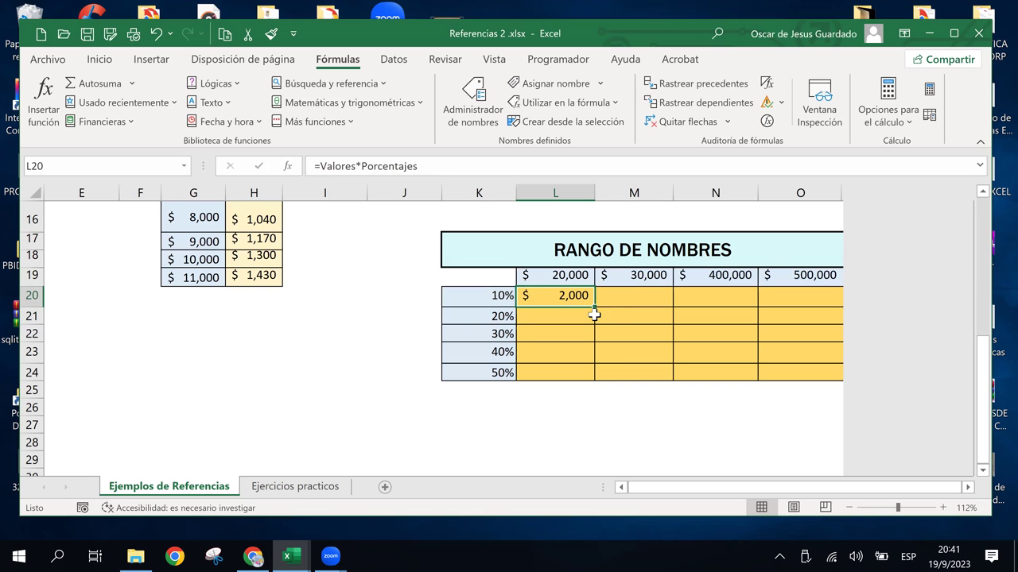
left_click_drag(595, 310, 823, 316)
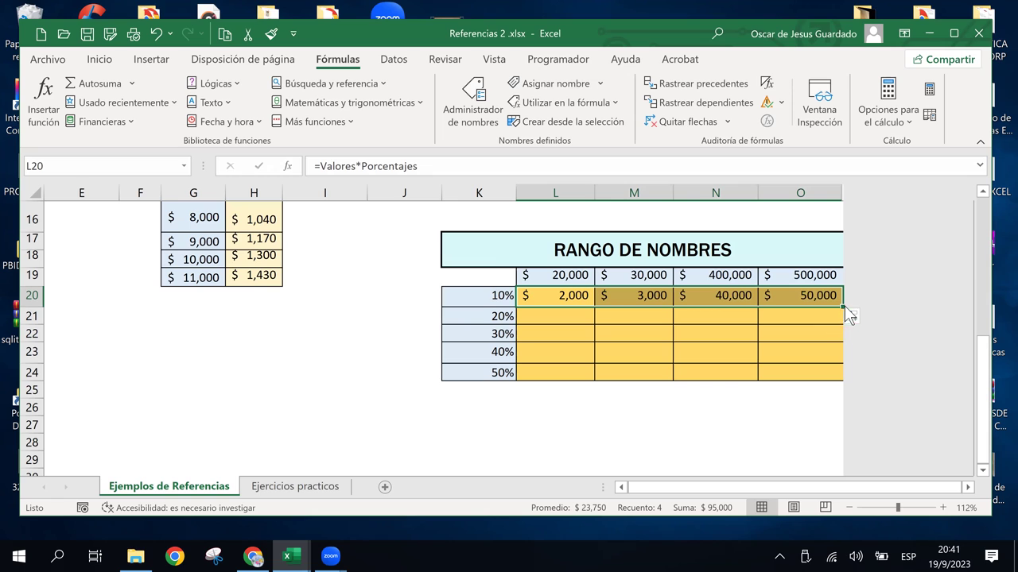
left_click_drag(841, 307, 833, 380)
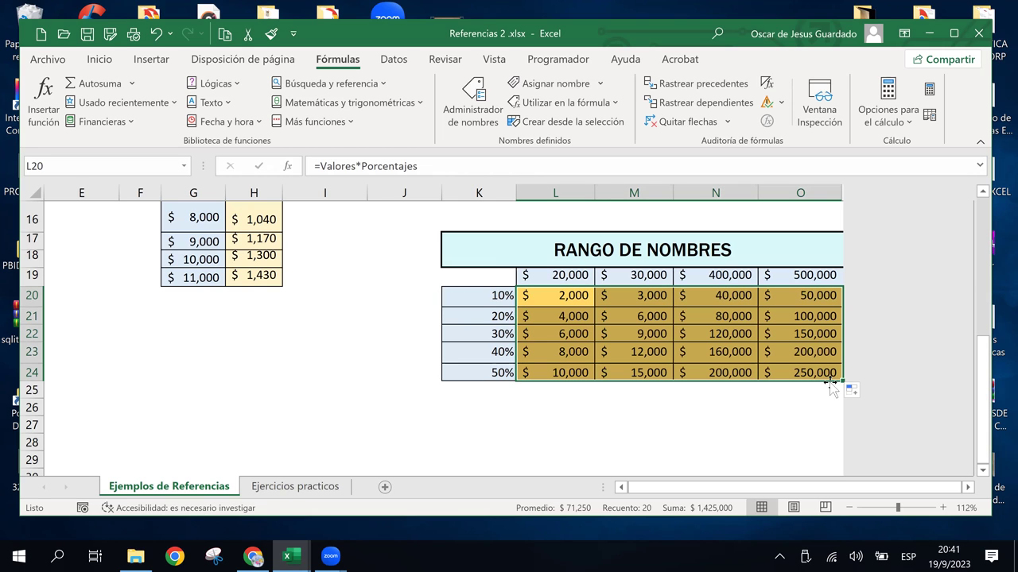
left_click(542, 298)
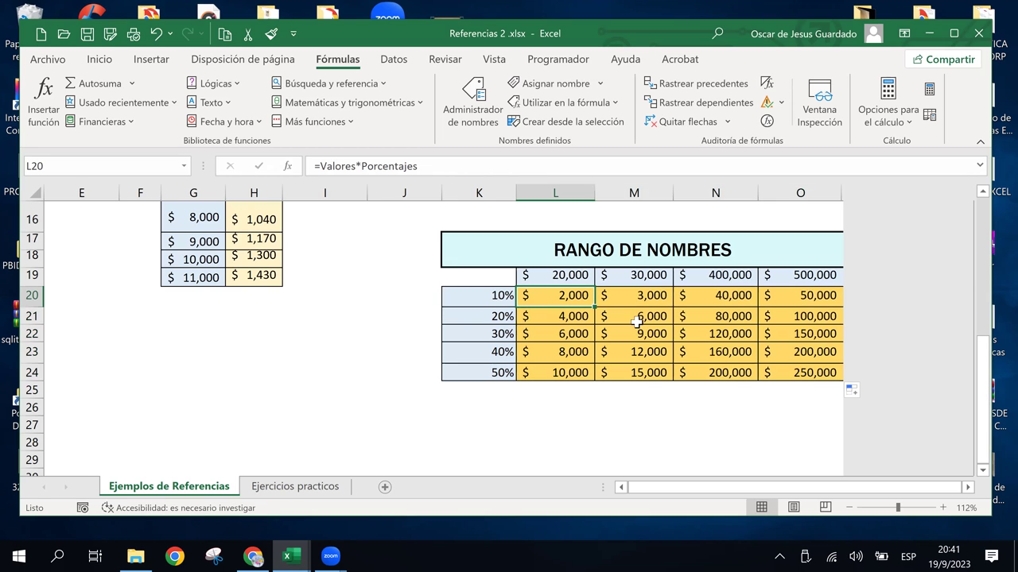
key("Down")
key("Right")
left_click(540, 284)
left_click(569, 306)
left_click(618, 300)
left_click(643, 332)
left_click(662, 369)
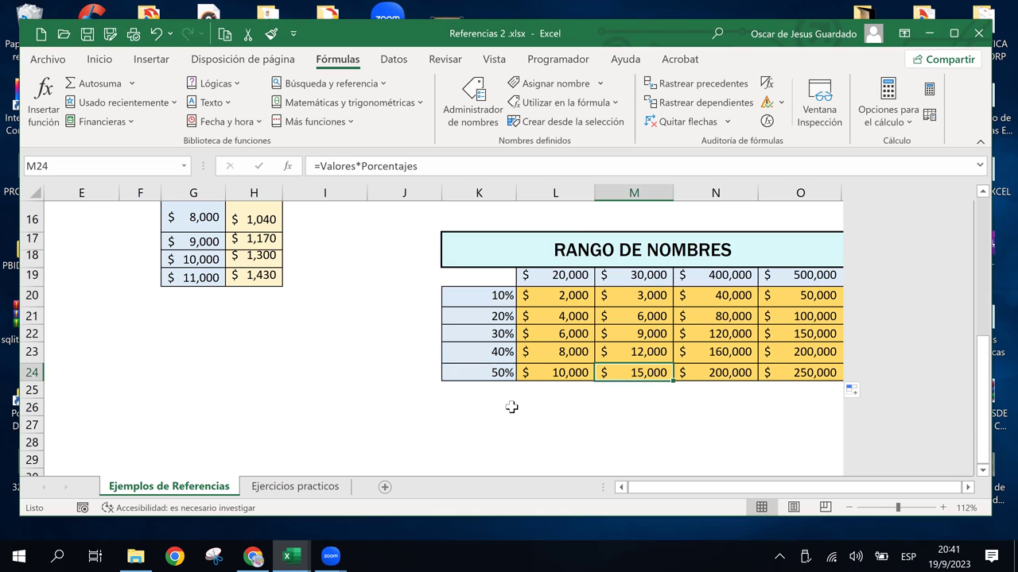
left_click(558, 297)
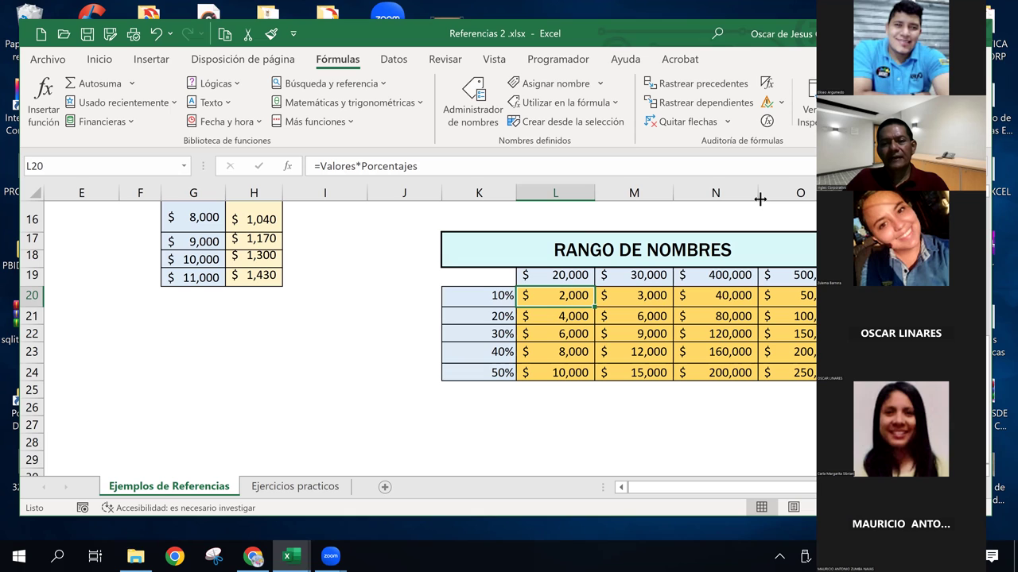
left_click(672, 359)
left_click(556, 295)
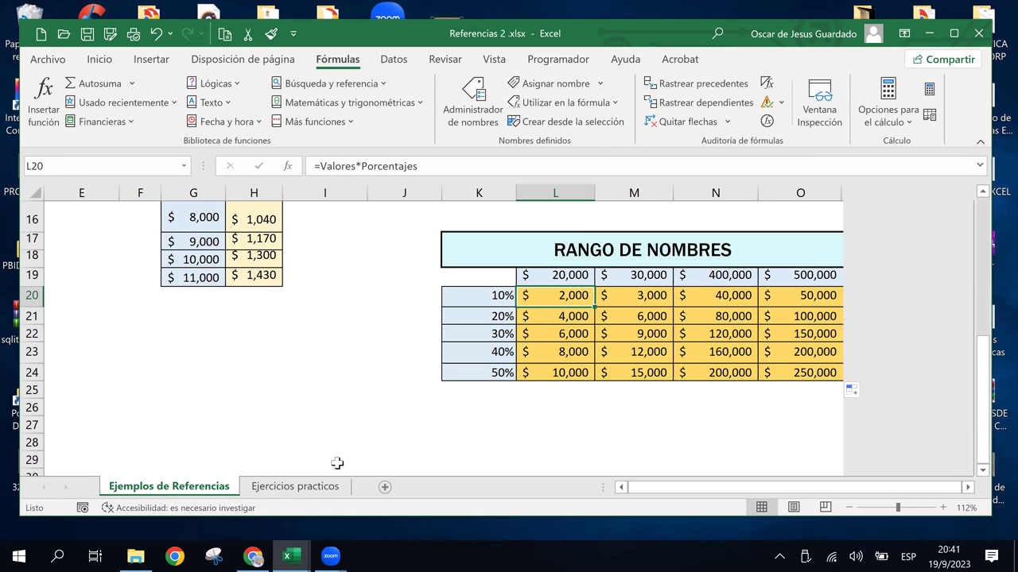
left_click(281, 489)
left_click(299, 318)
left_click(218, 304)
left_click(143, 288)
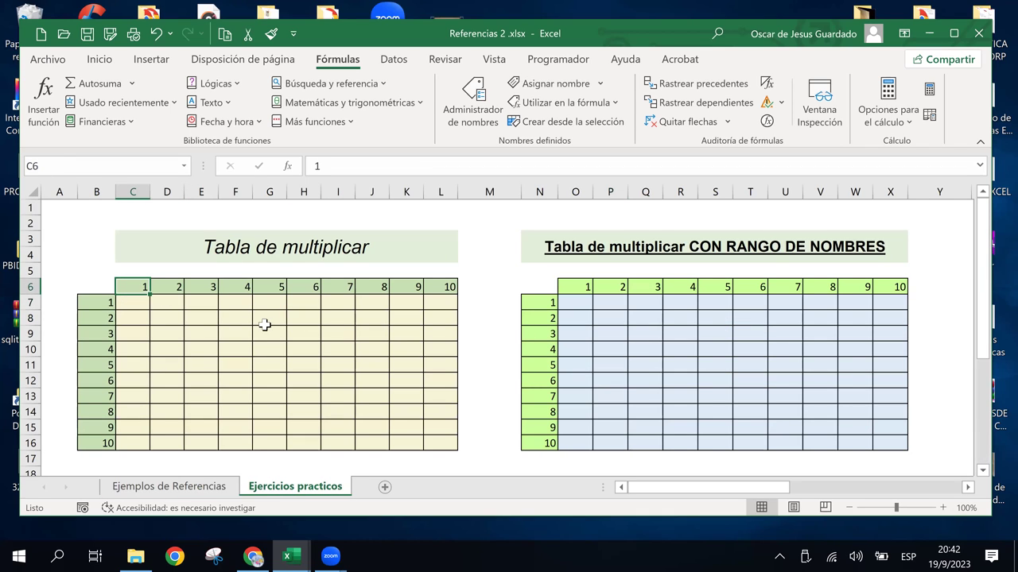
left_click(155, 303)
left_click(328, 314)
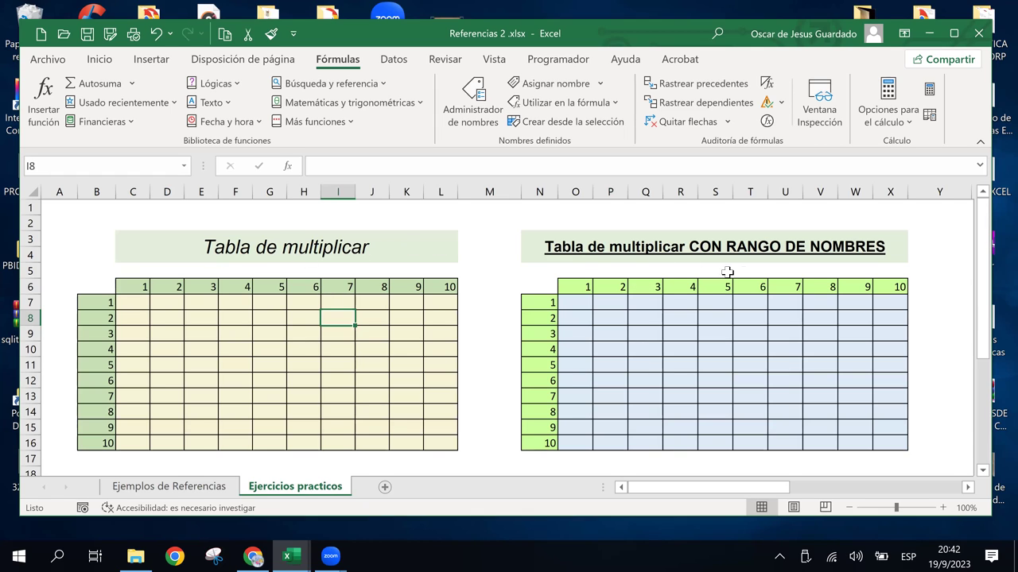
left_click(798, 273)
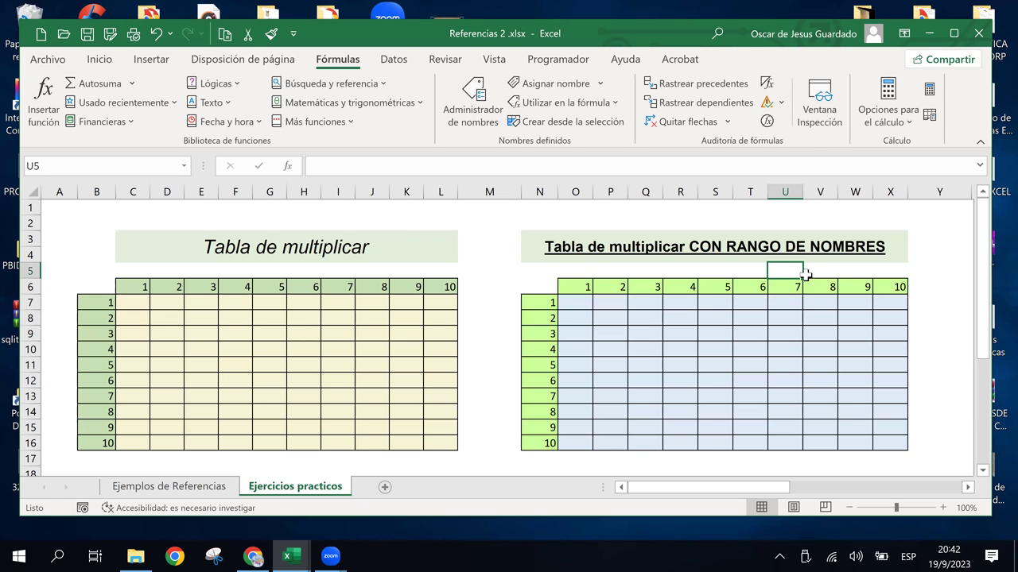
scroll(464, 398, "down", 1)
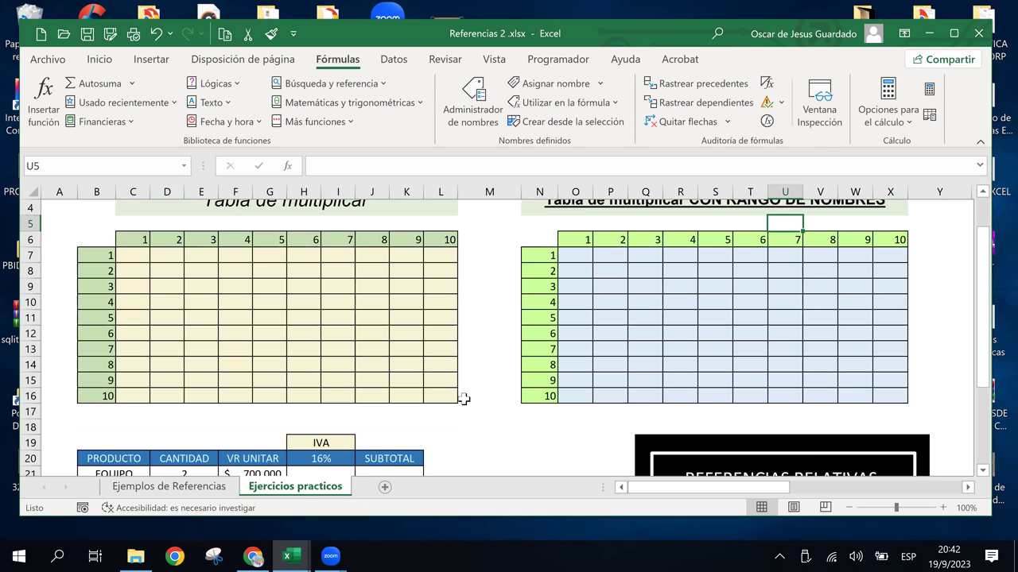
scroll(463, 399, "down", 2)
left_click(100, 382)
left_click(400, 390)
left_click(417, 382)
left_click(327, 385)
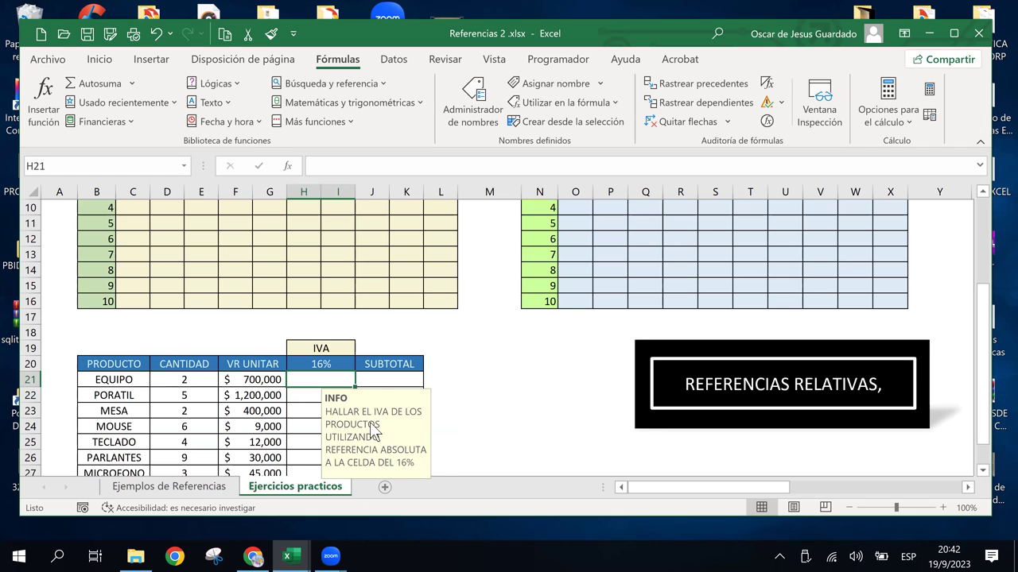
scroll(374, 432, "down", 1)
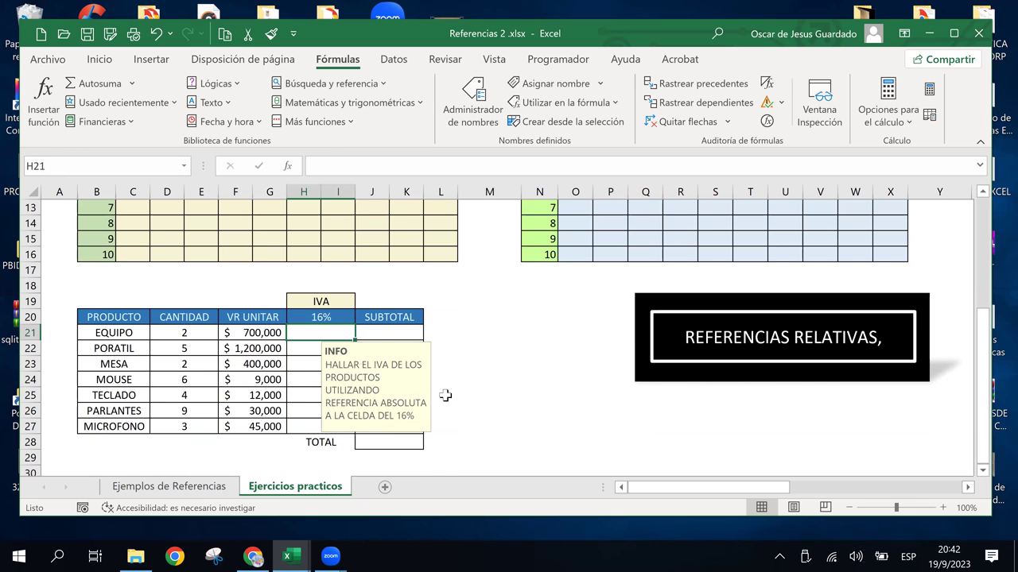
key("Right")
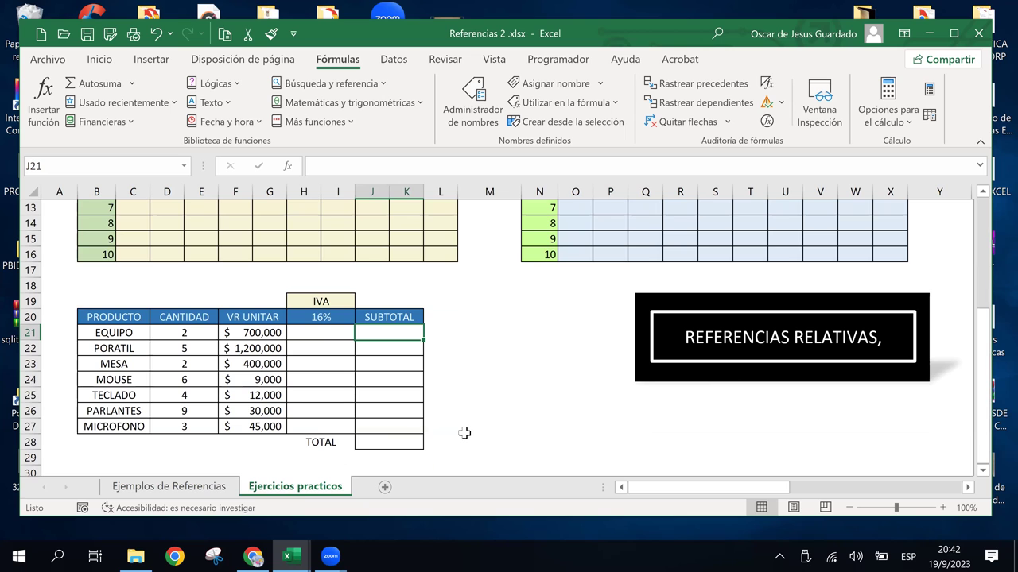
left_click(322, 347)
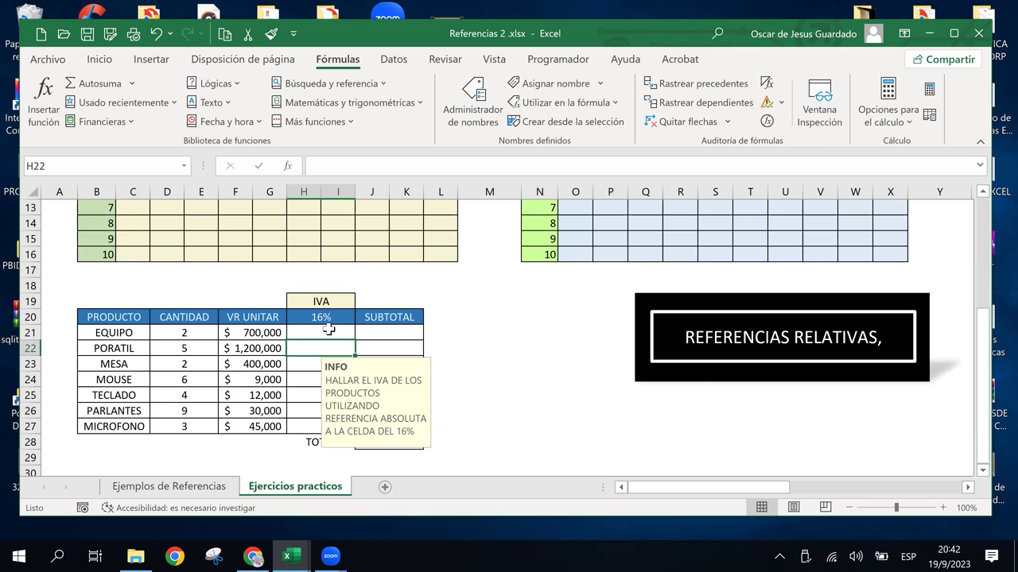
left_click(328, 330)
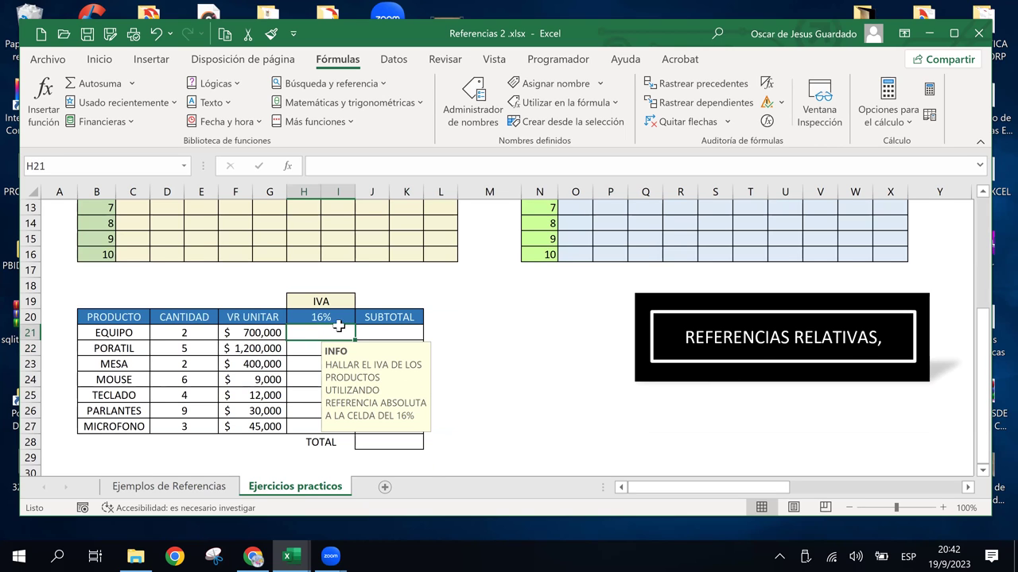
scroll(339, 326, "up", 1)
scroll(338, 326, "up", 2)
scroll(339, 326, "up", 1)
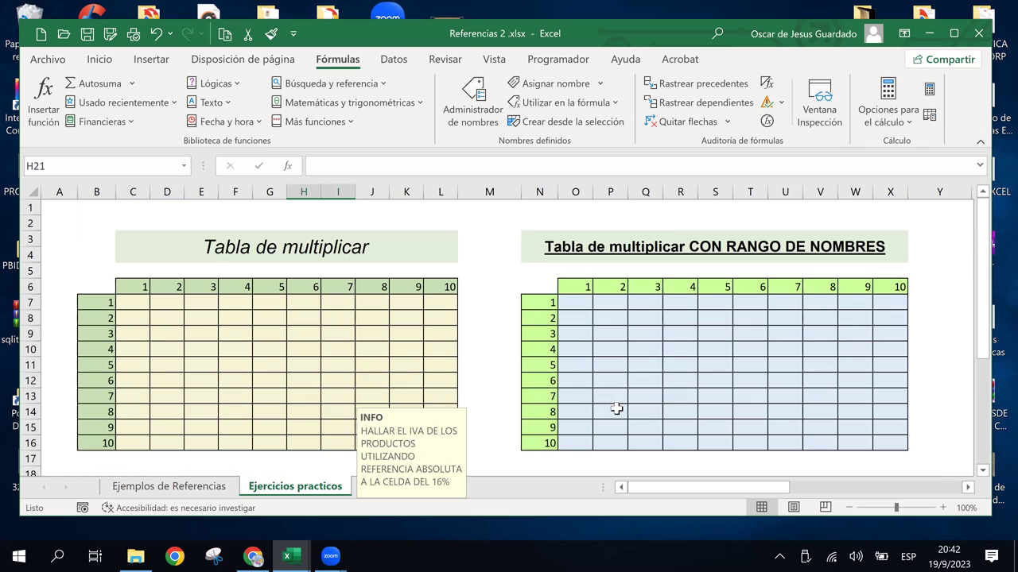
left_click(131, 295)
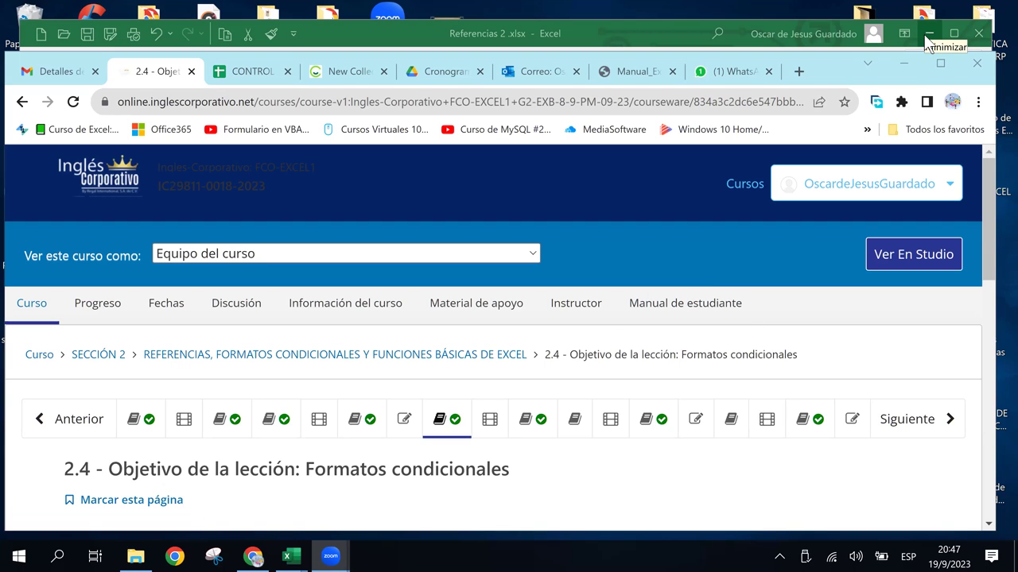
mouse_move(291, 556)
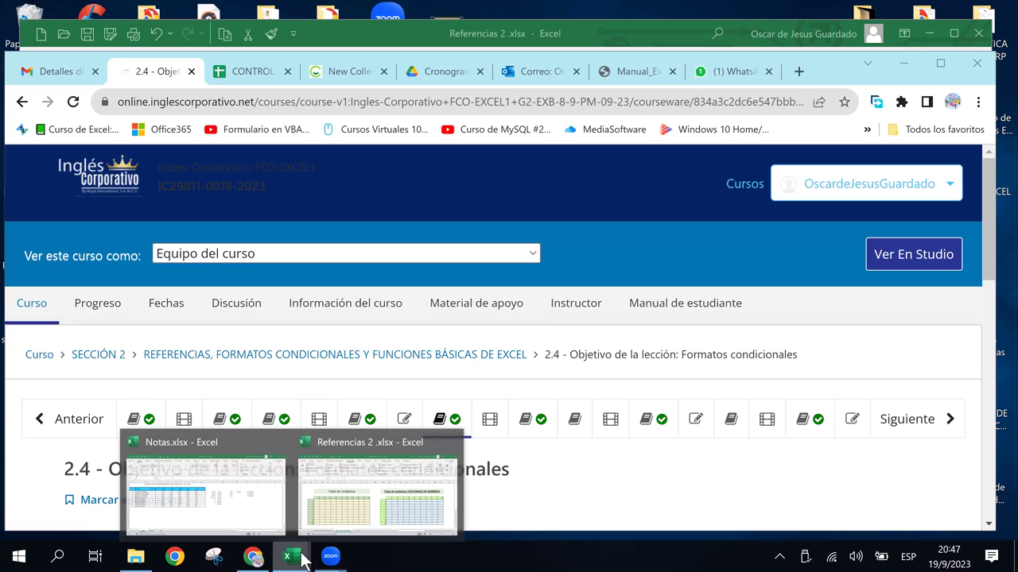
left_click(337, 493)
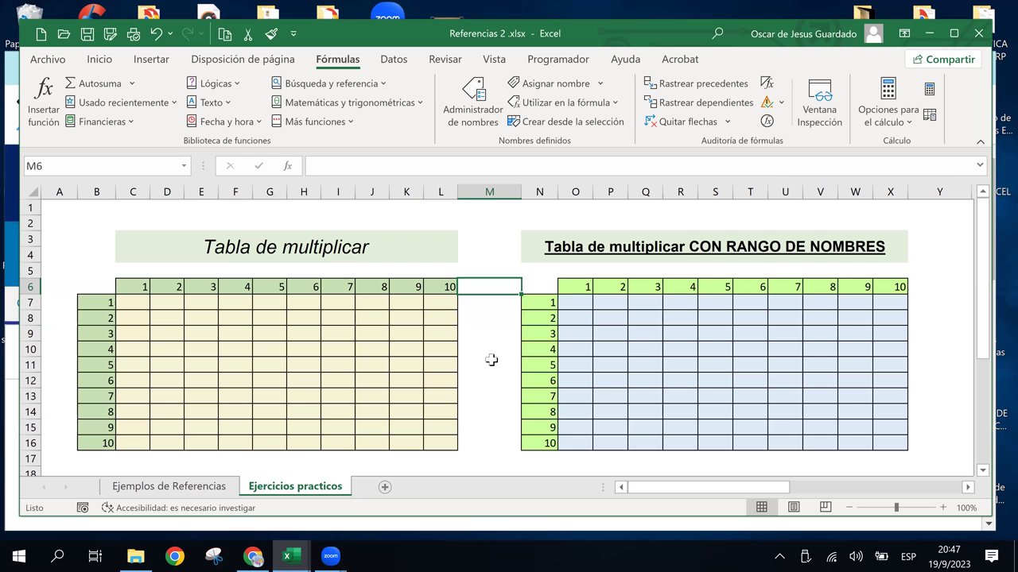
left_click(489, 256)
left_click(488, 332)
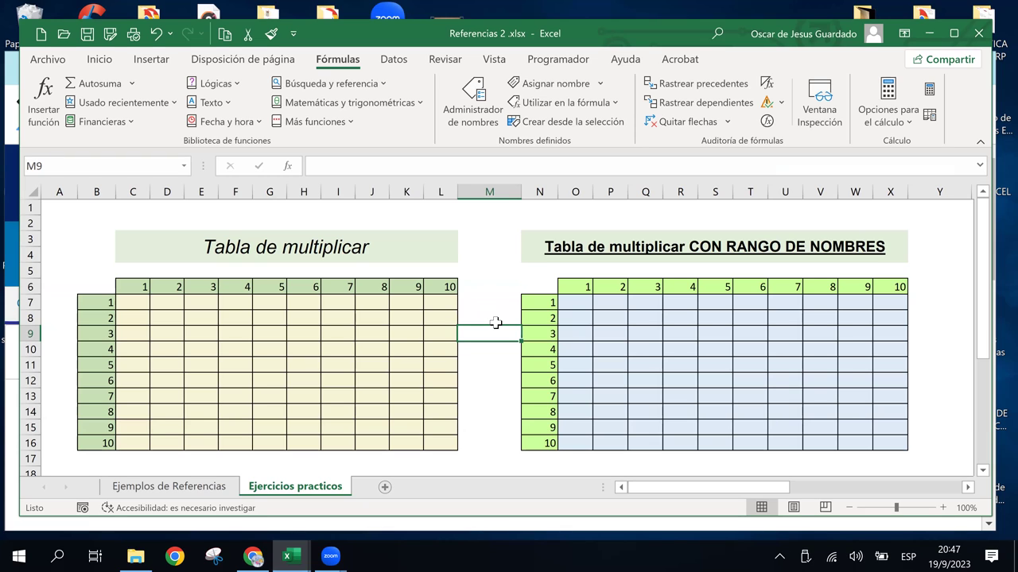
left_click(470, 286)
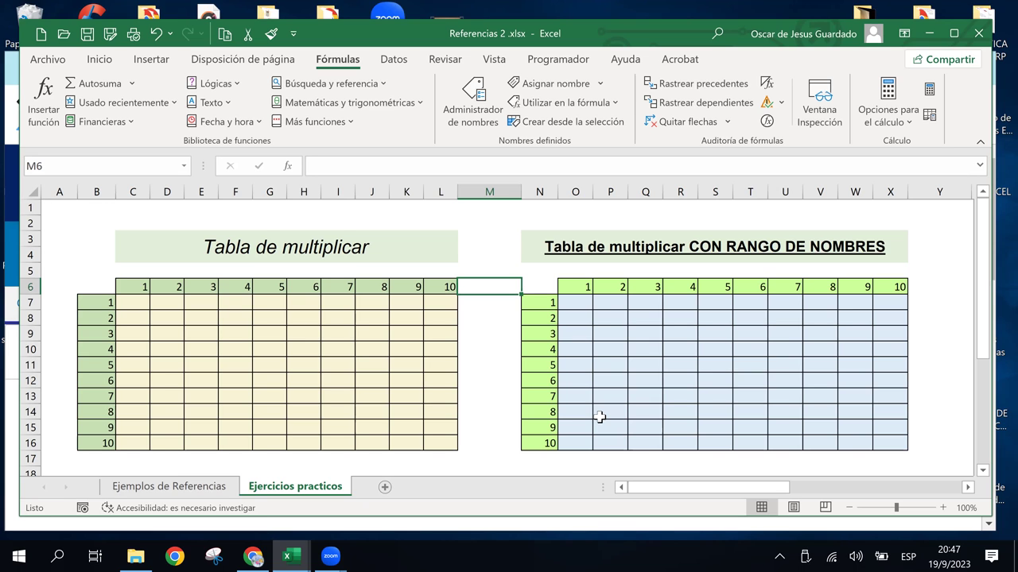
scroll(599, 416, "down", 1)
scroll(600, 416, "down", 1)
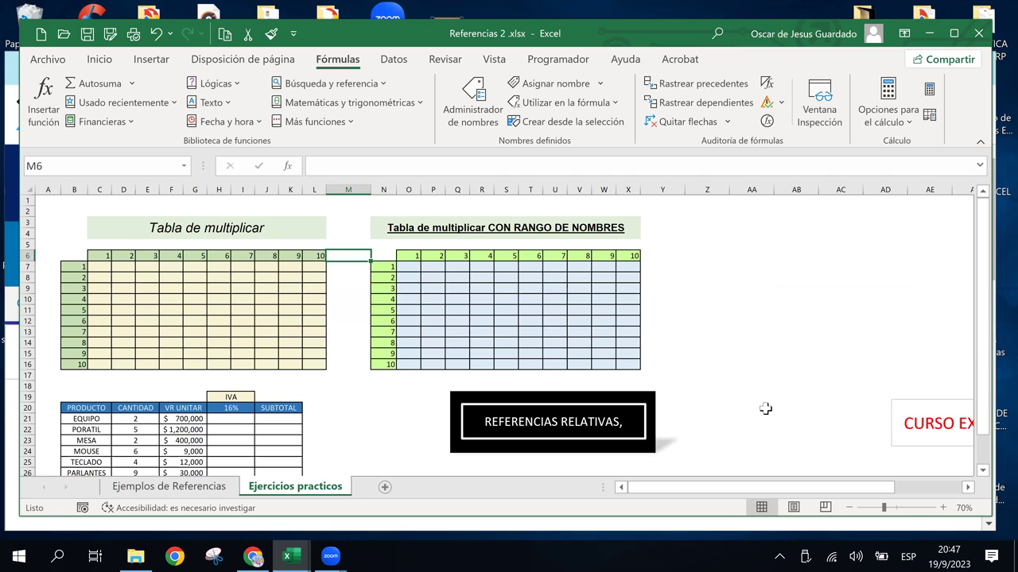
left_click(903, 396)
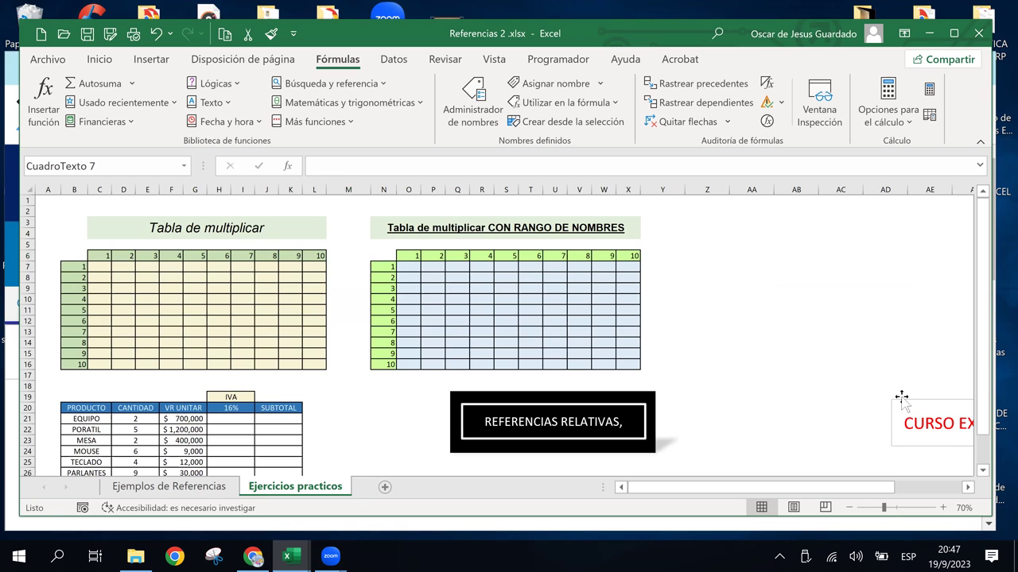
left_click_drag(894, 400, 890, 401)
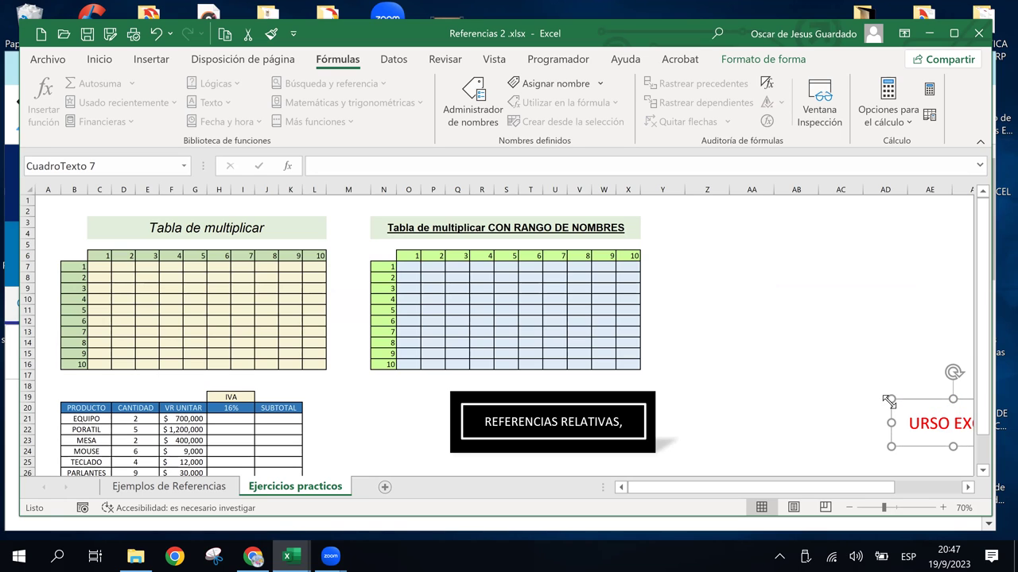
key("Delete")
left_click(844, 388)
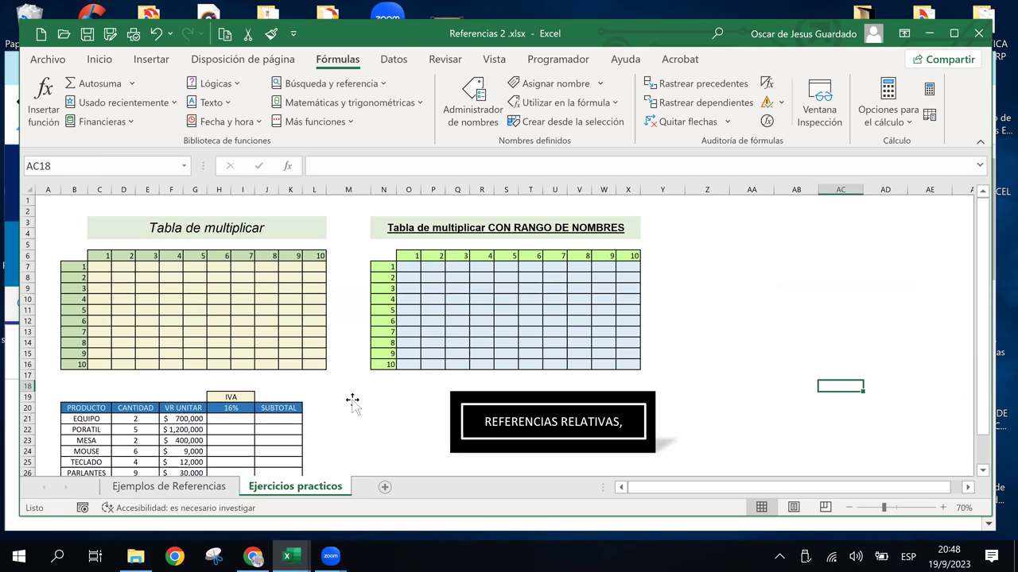
left_click(350, 388)
left_click(349, 310)
left_click(347, 256)
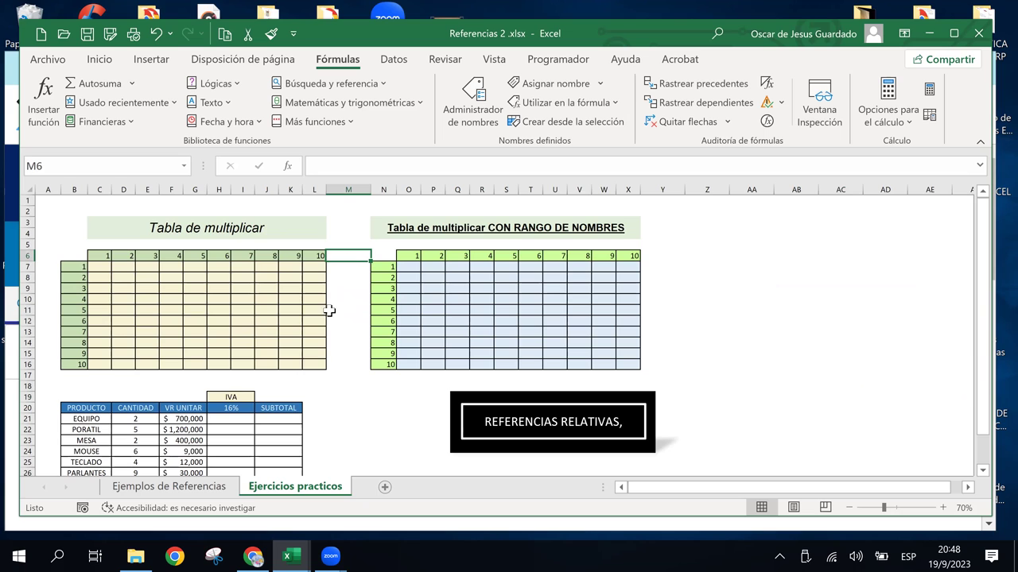
scroll(318, 360, "down", 2)
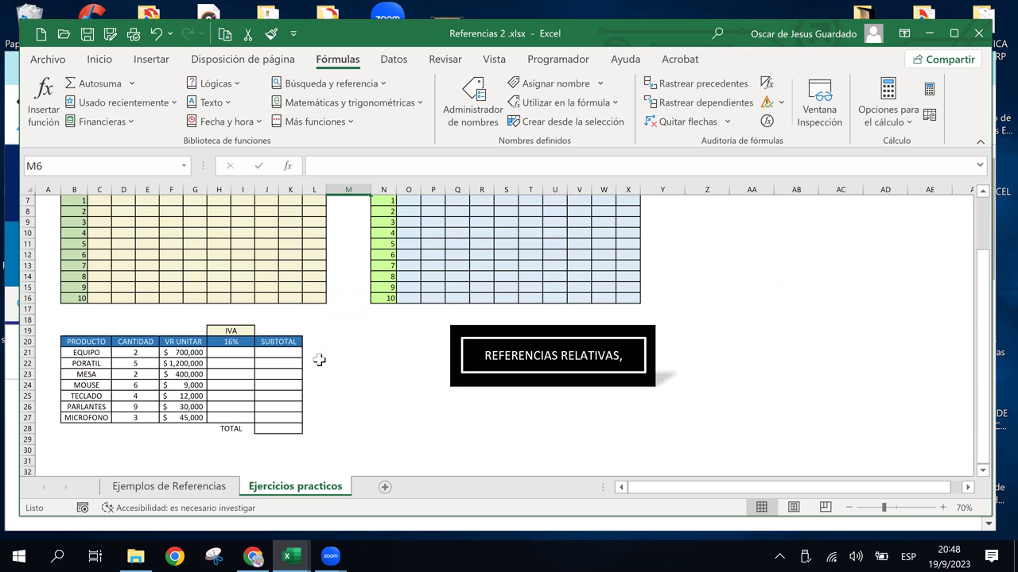
scroll(319, 360, "up", 2)
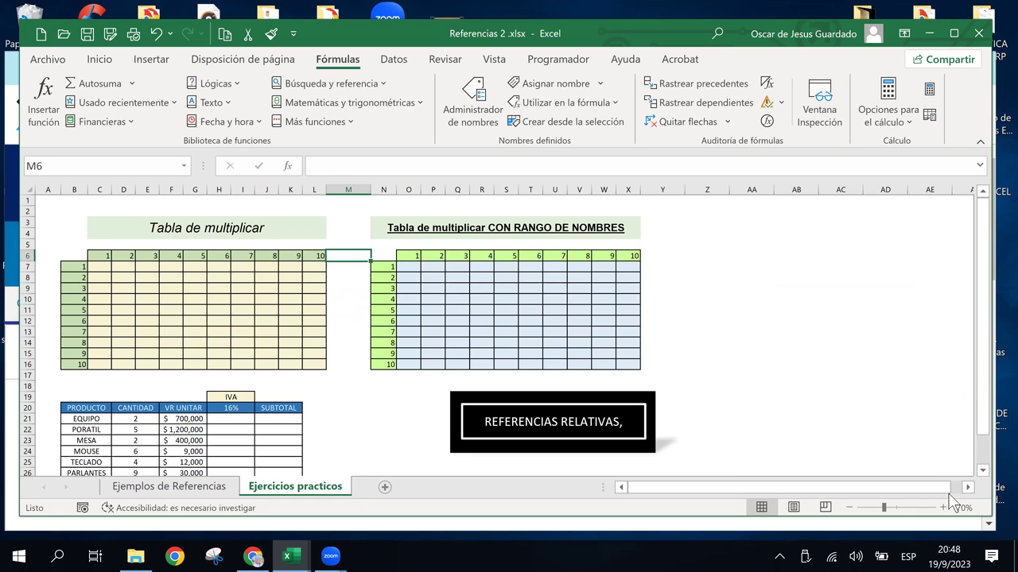
left_click(983, 471)
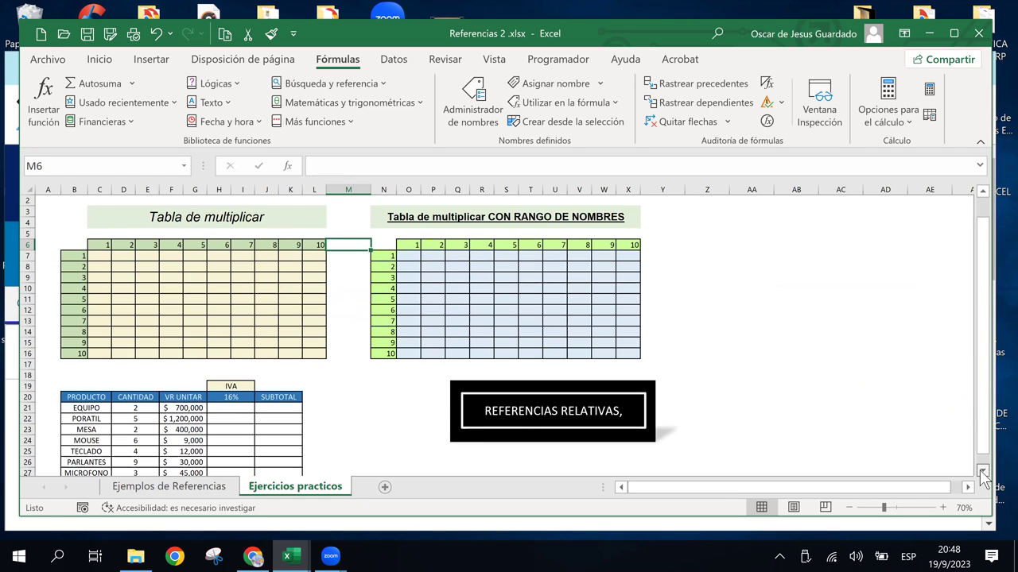
left_click(982, 471)
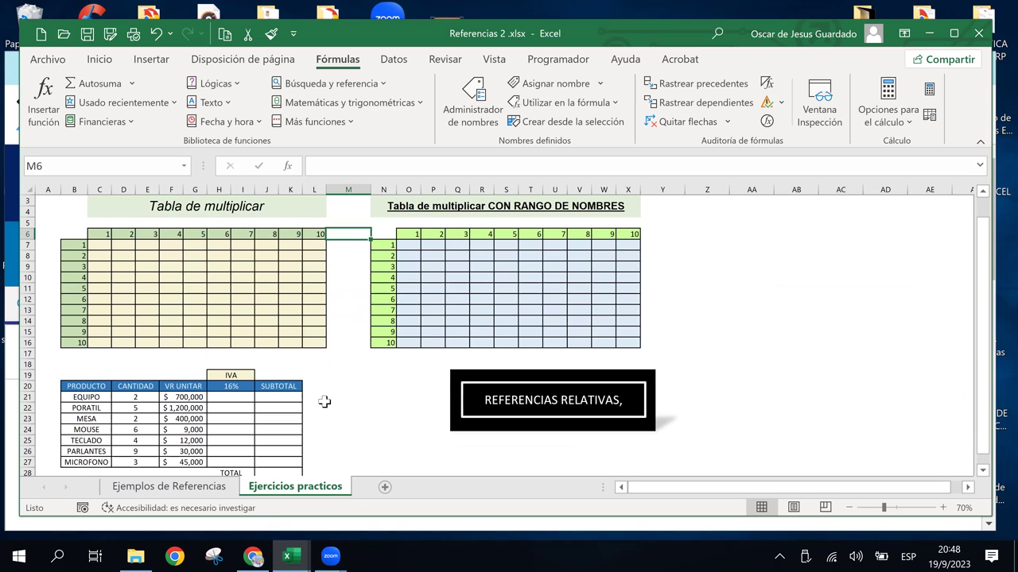
left_click(345, 290)
left_click(343, 331)
left_click(345, 292)
left_click(358, 257)
left_click(363, 334)
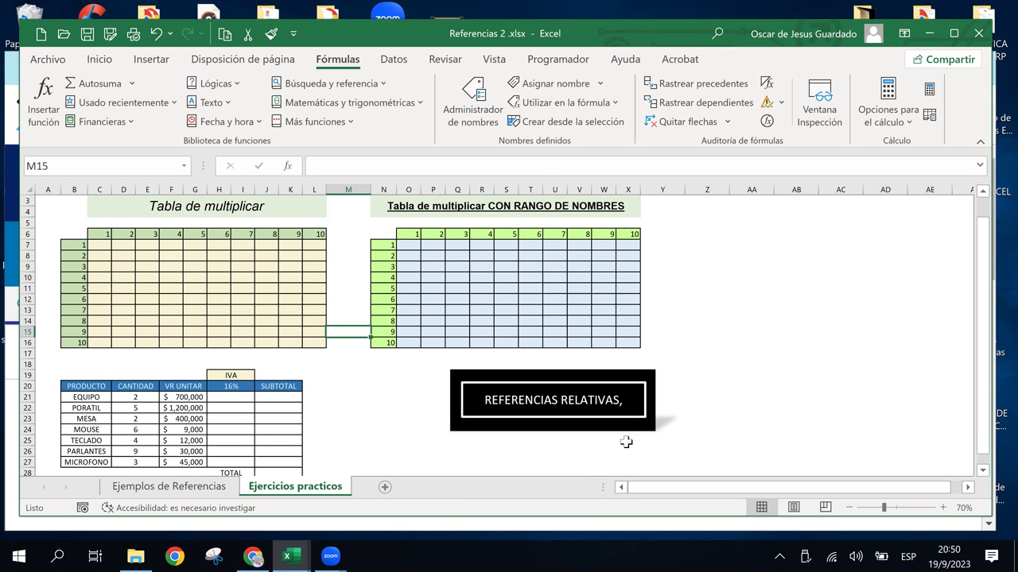
left_click_drag(712, 299, 658, 287)
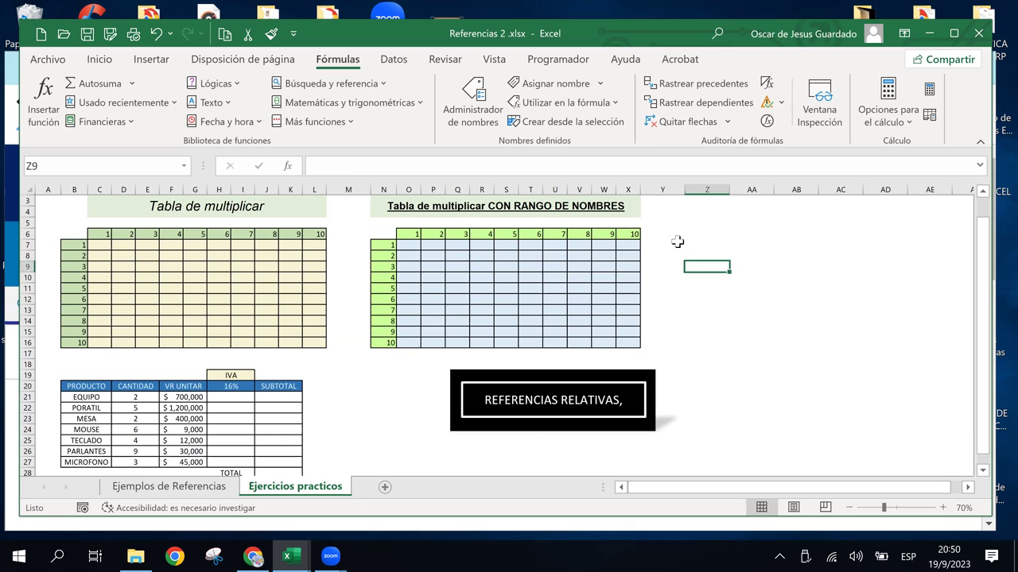
left_click(652, 267)
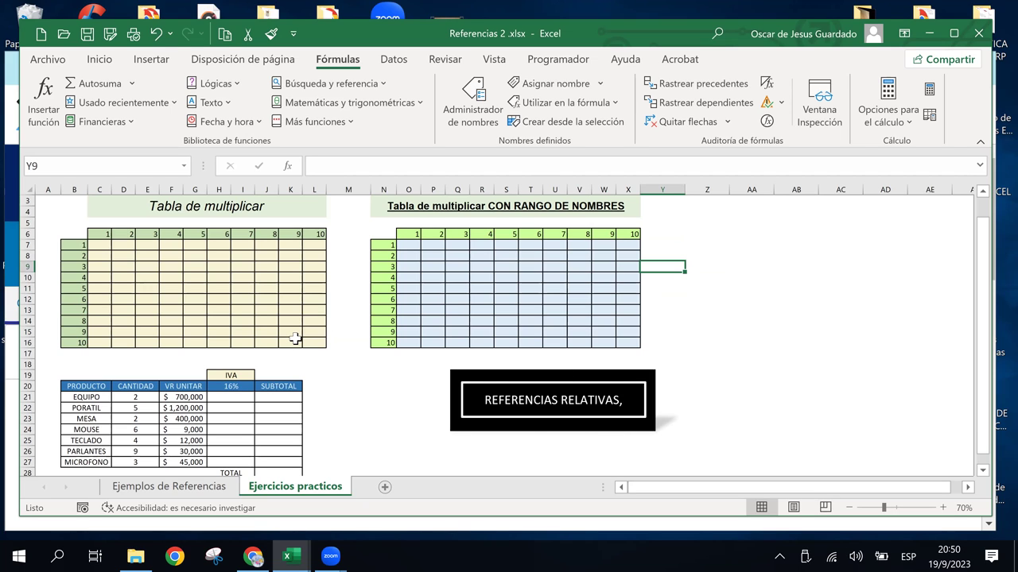
scroll(295, 338, "up", 1)
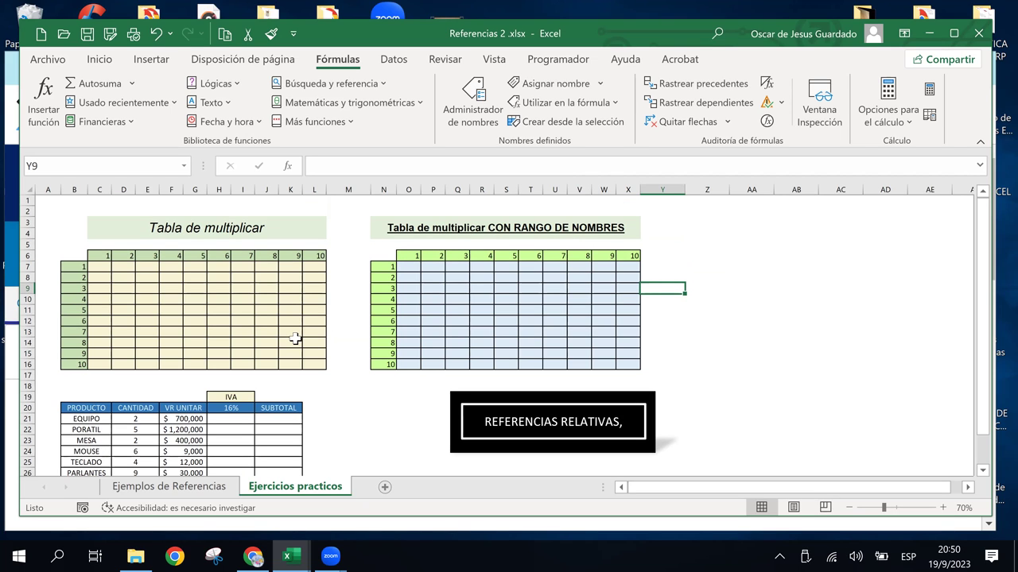
left_click(470, 391)
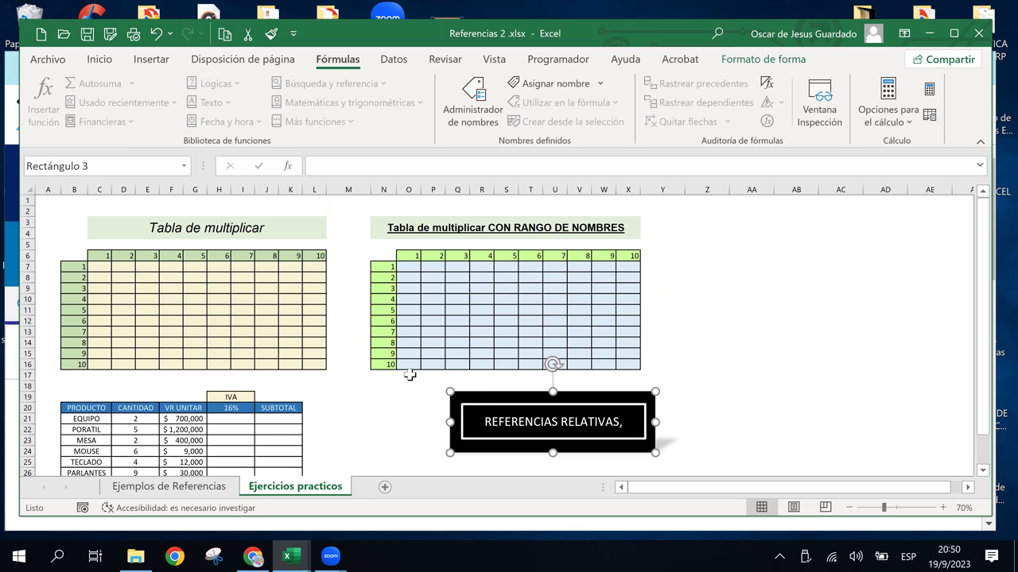
left_click(354, 319)
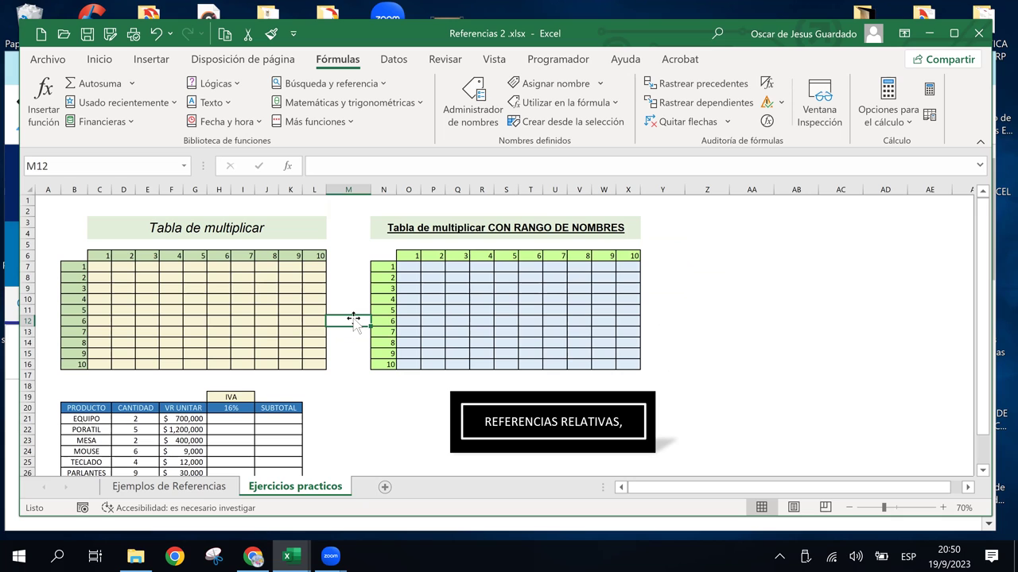
scroll(353, 318, "down", 1)
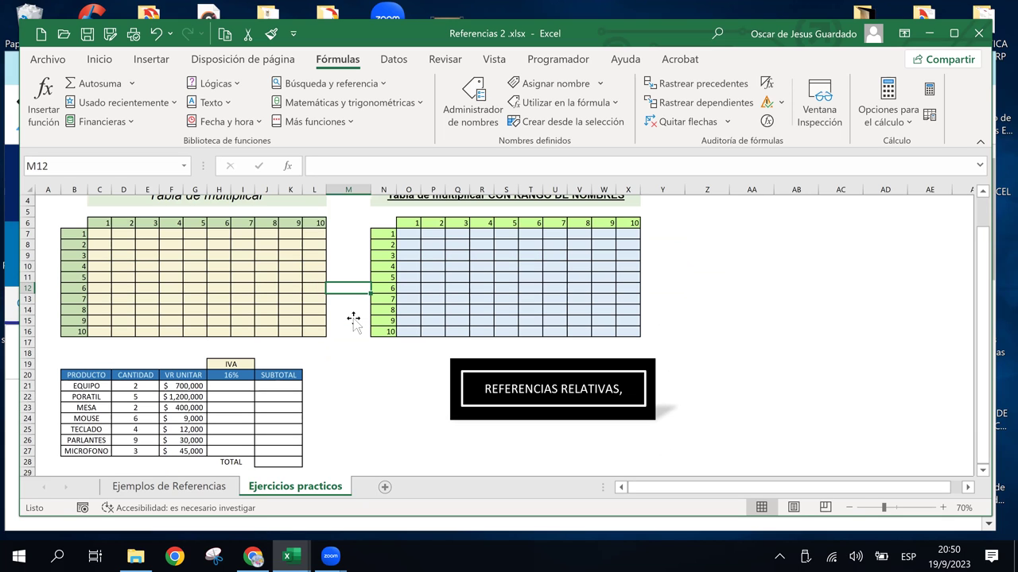
scroll(353, 318, "up", 1)
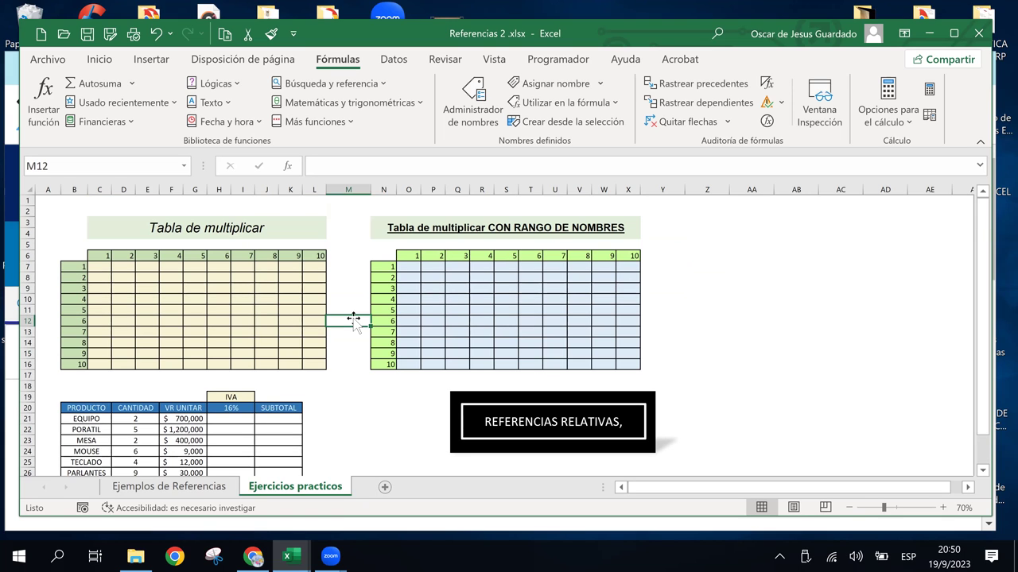
left_click_drag(354, 323, 359, 245)
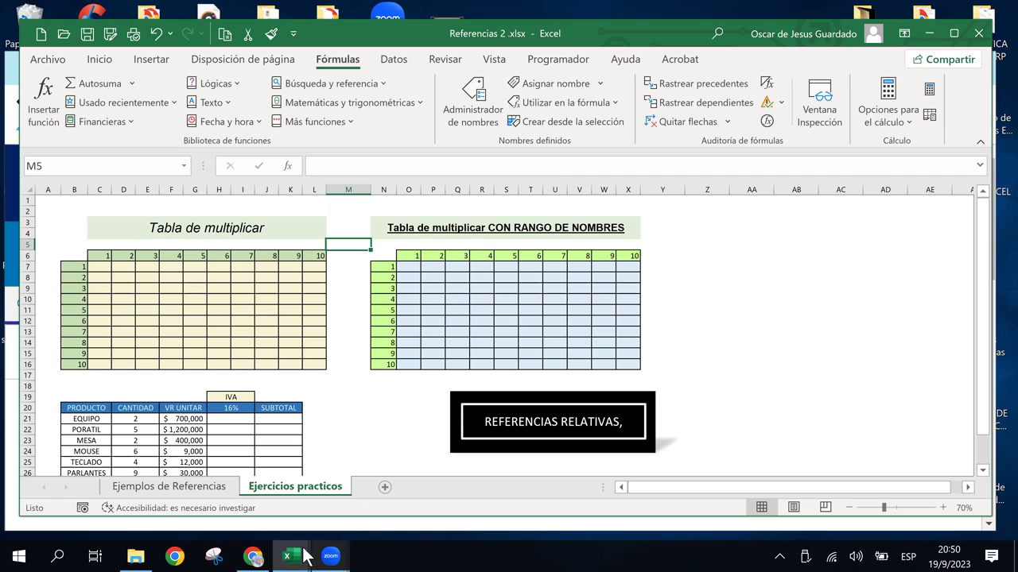
left_click(331, 555)
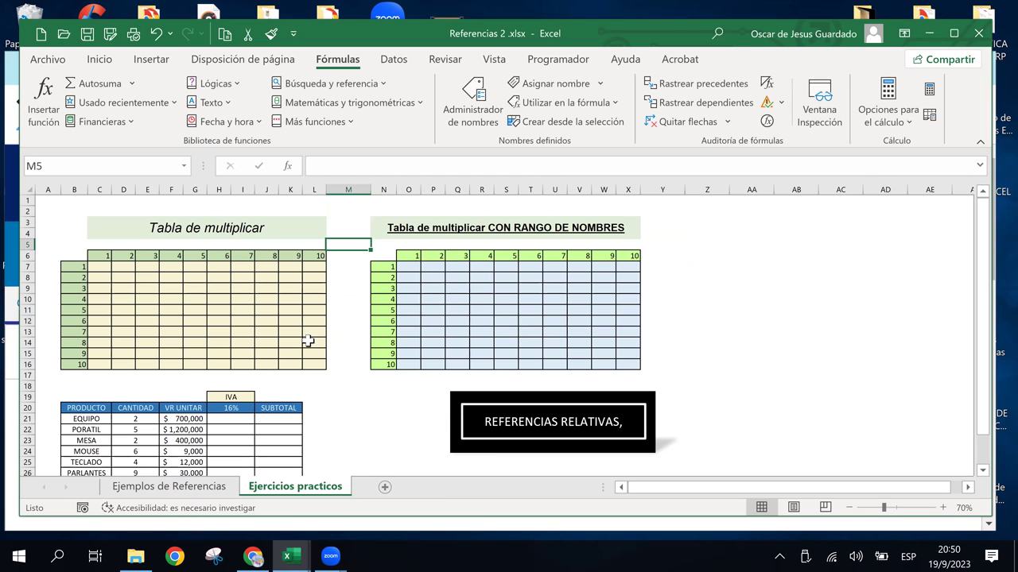
left_click(339, 231)
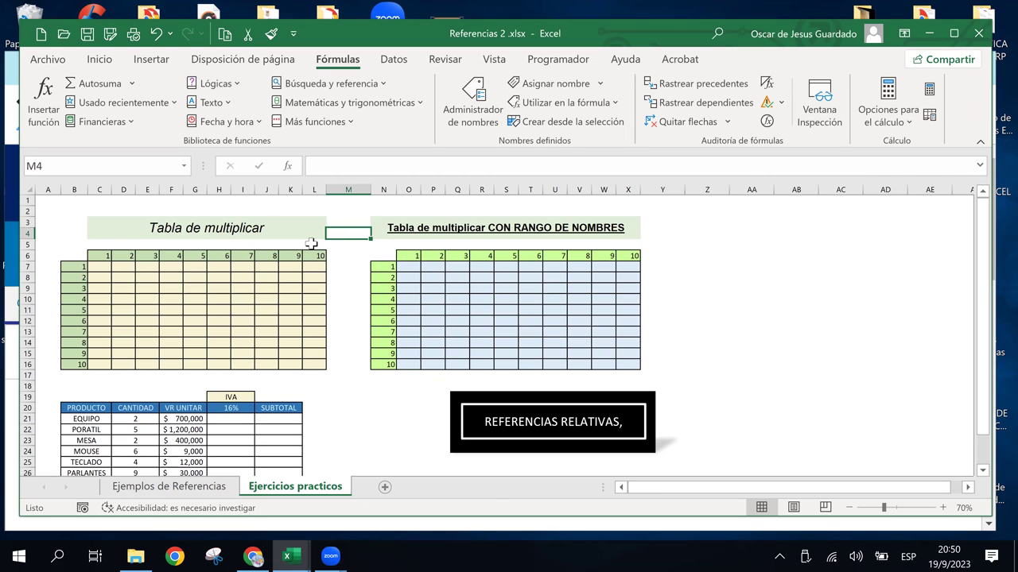
left_click(500, 102)
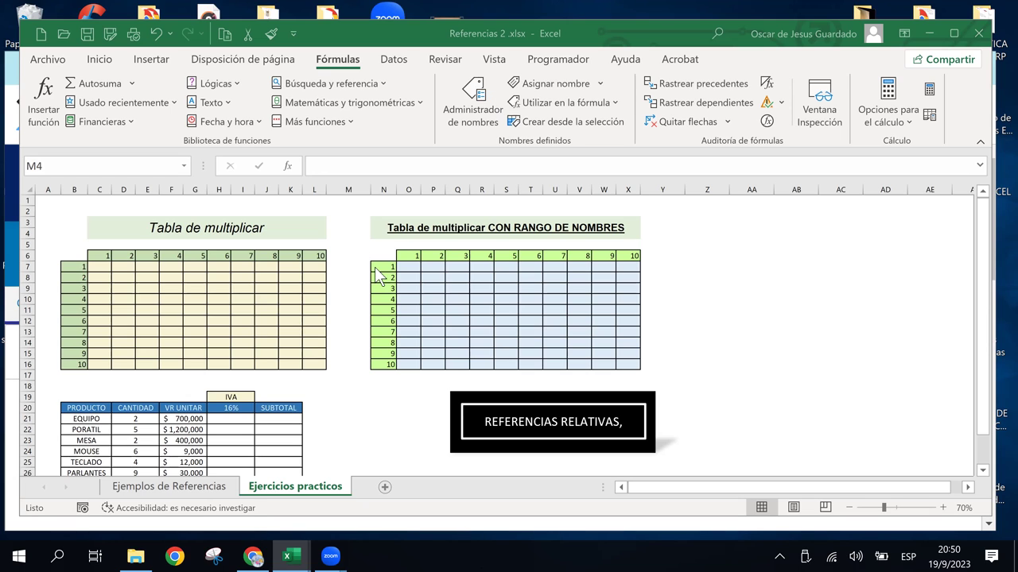
key("Escape")
key("Down")
key("Down")
key("Down")
key("Down")
key("Down")
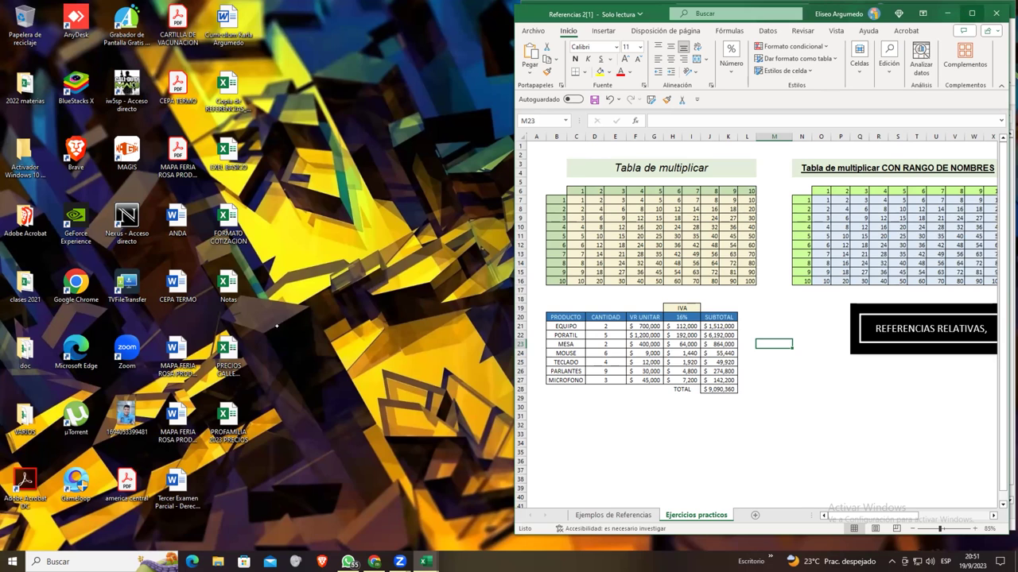
- Maximize the finished Referencias 2 workbook and view C7's formula =B7*$C$6
key("super+Up")
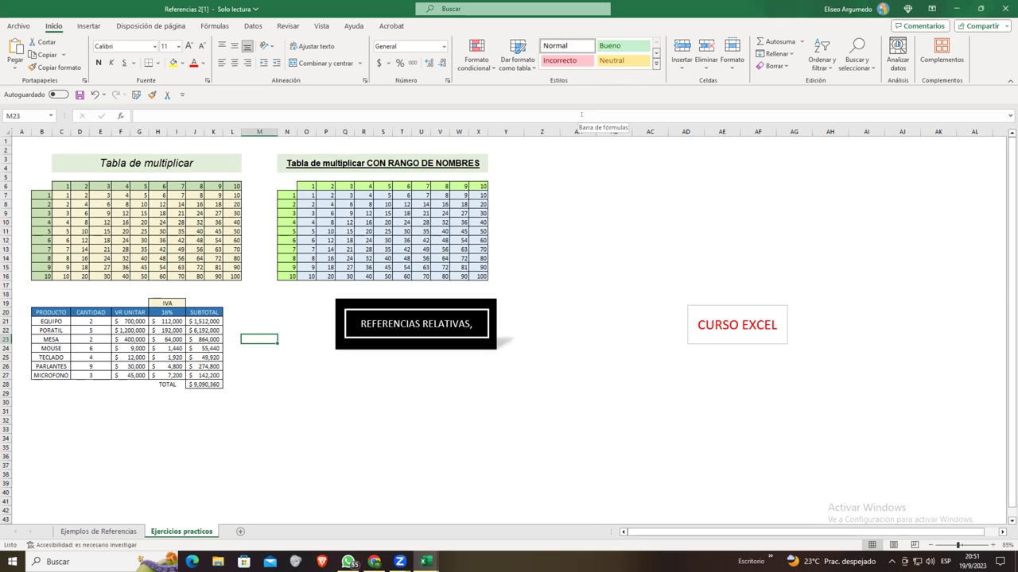
left_click(64, 191)
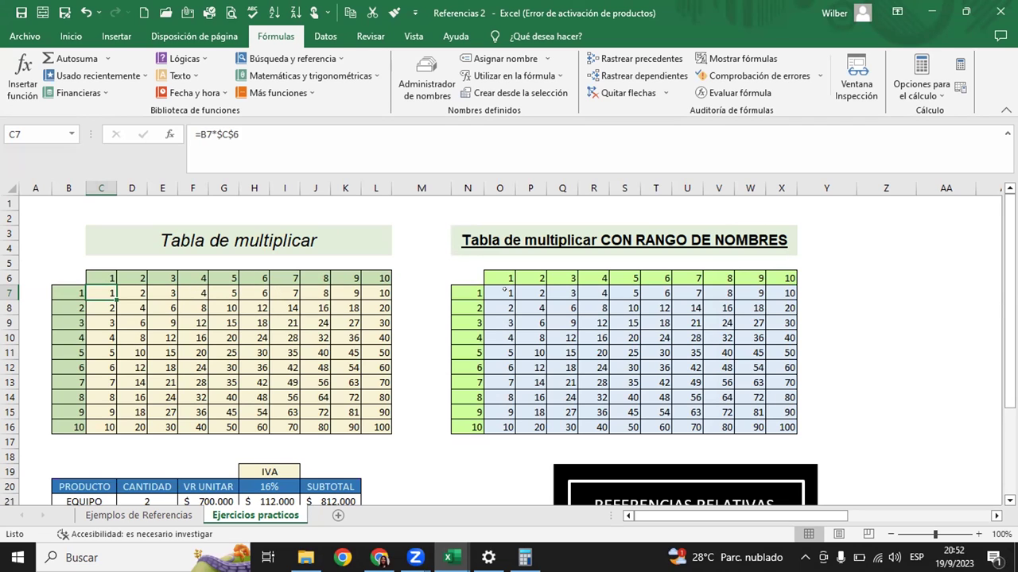
- Review the formulas in O7, H21, J21 and the SUMA total in J28
left_click(504, 292)
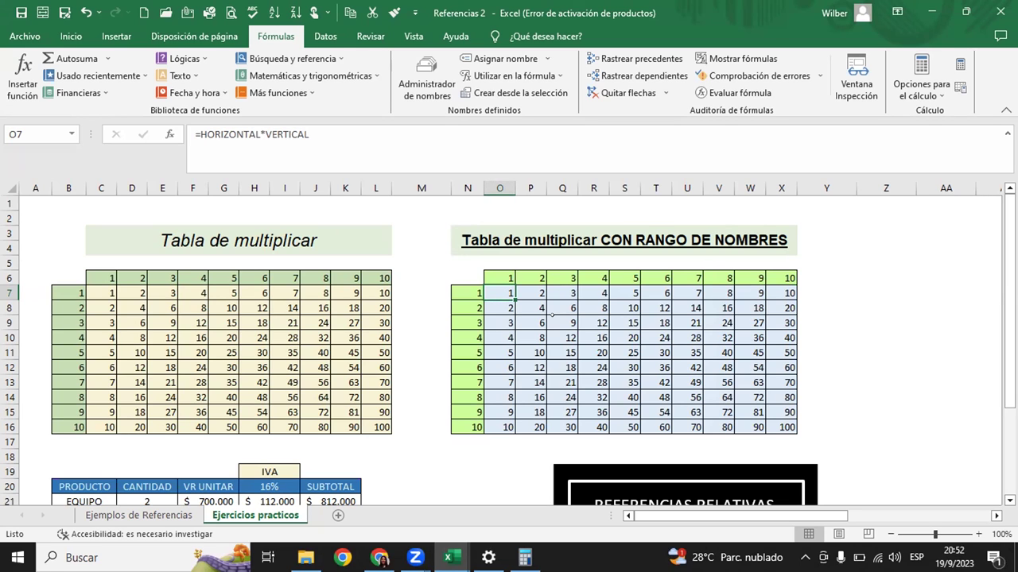
scroll(552, 316, "down", 4)
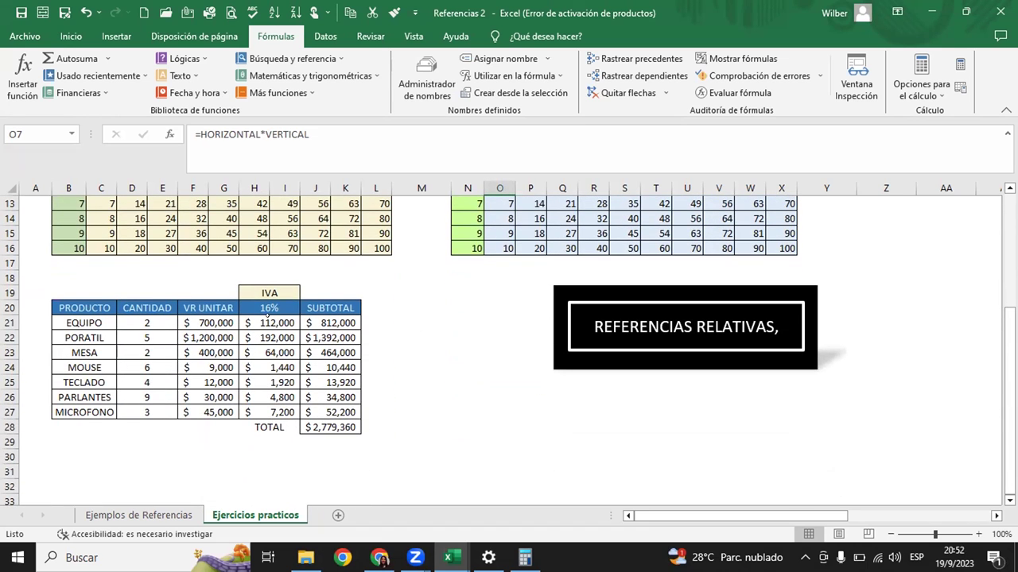
left_click(267, 316)
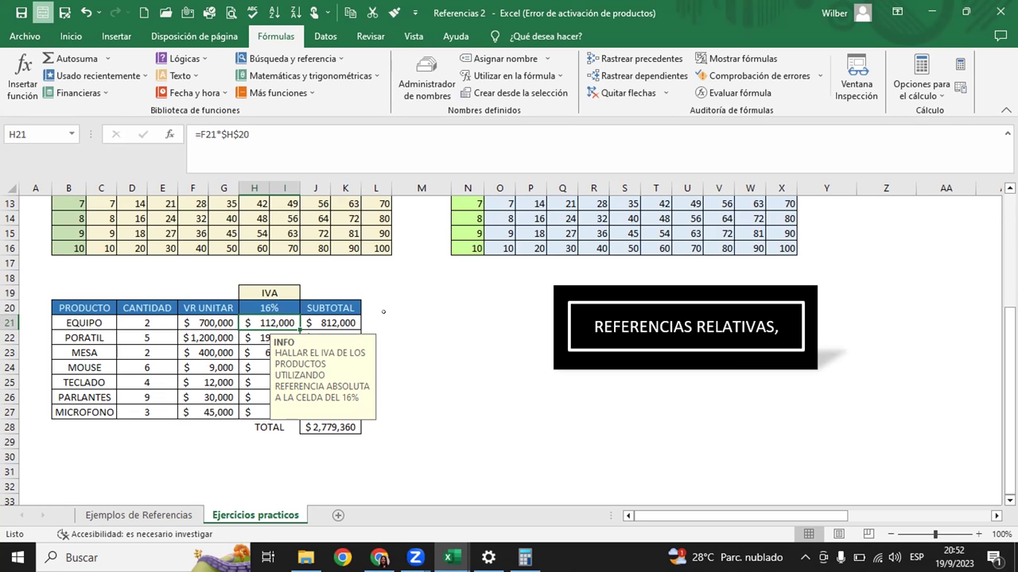
key("Right")
key("Right")
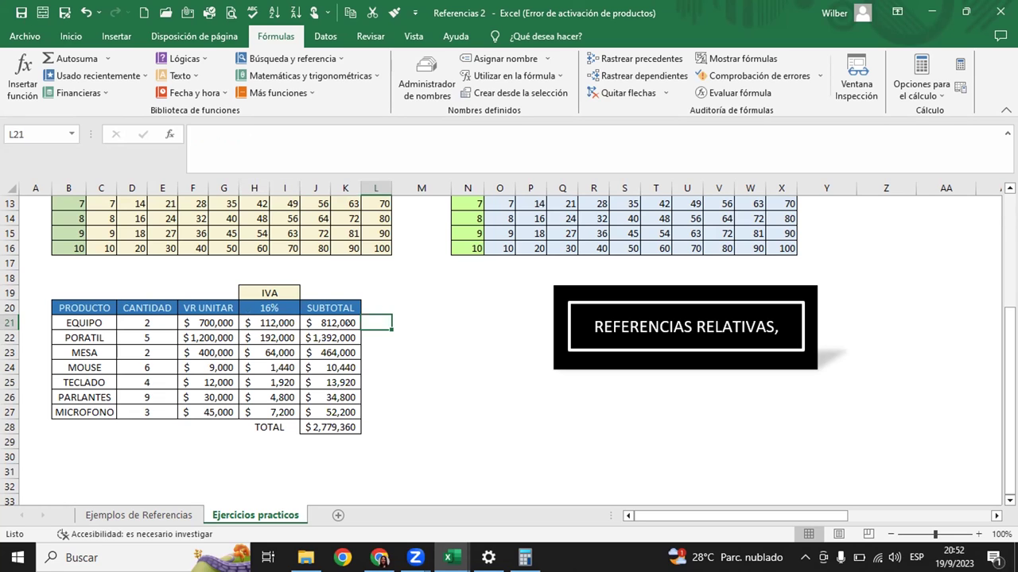
key("Left")
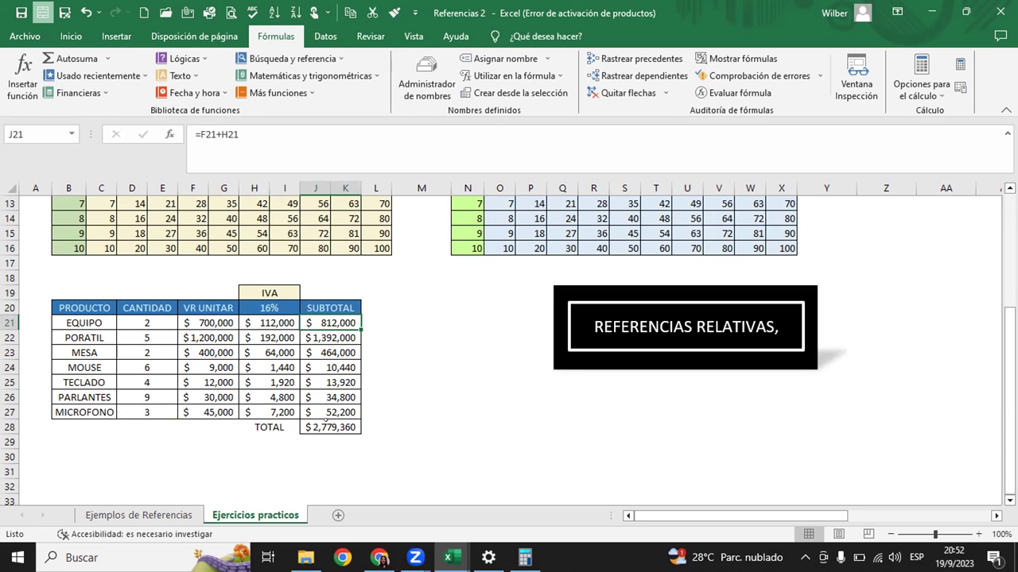
left_click(323, 426)
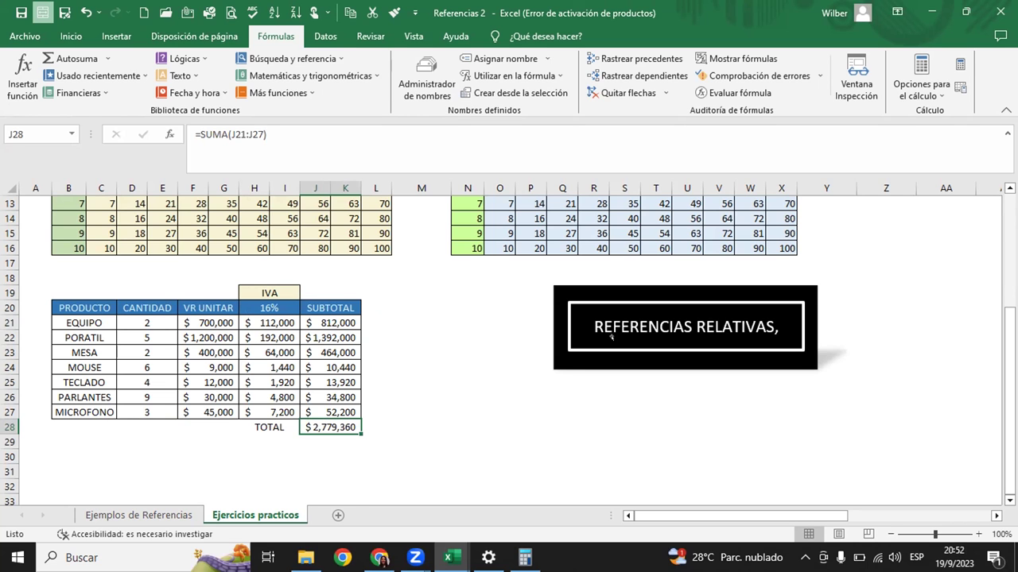
- Scroll through the product table and recheck the J21 subtotal formula
scroll(611, 337, "up", 4)
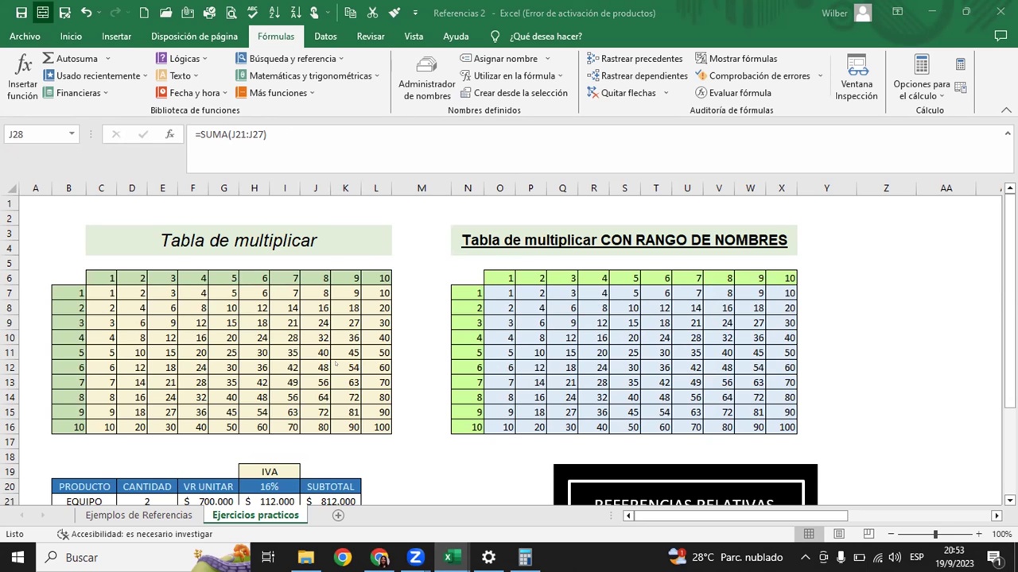
scroll(336, 363, "down", 2)
scroll(358, 369, "down", 1)
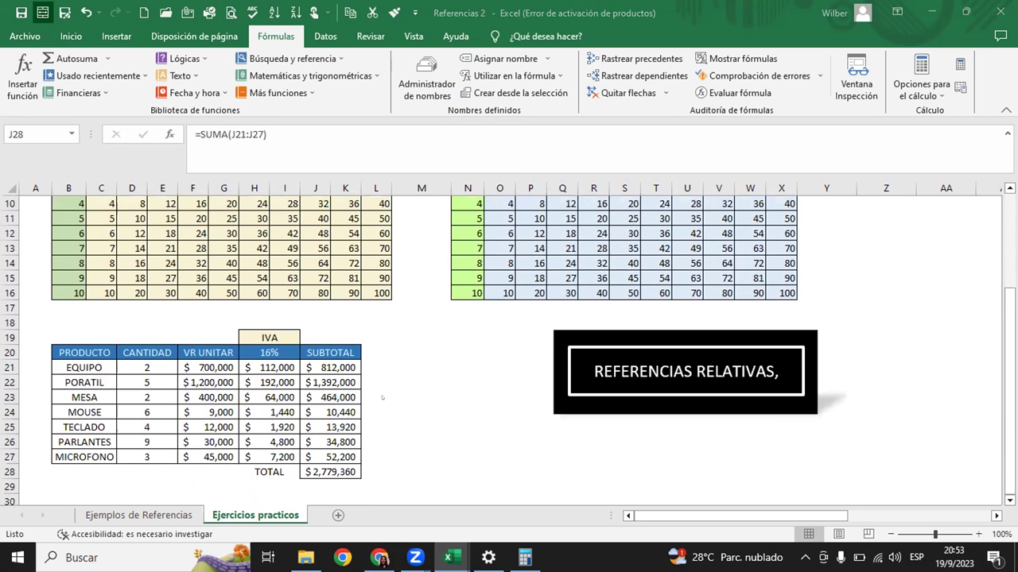
scroll(442, 349, "up", 2)
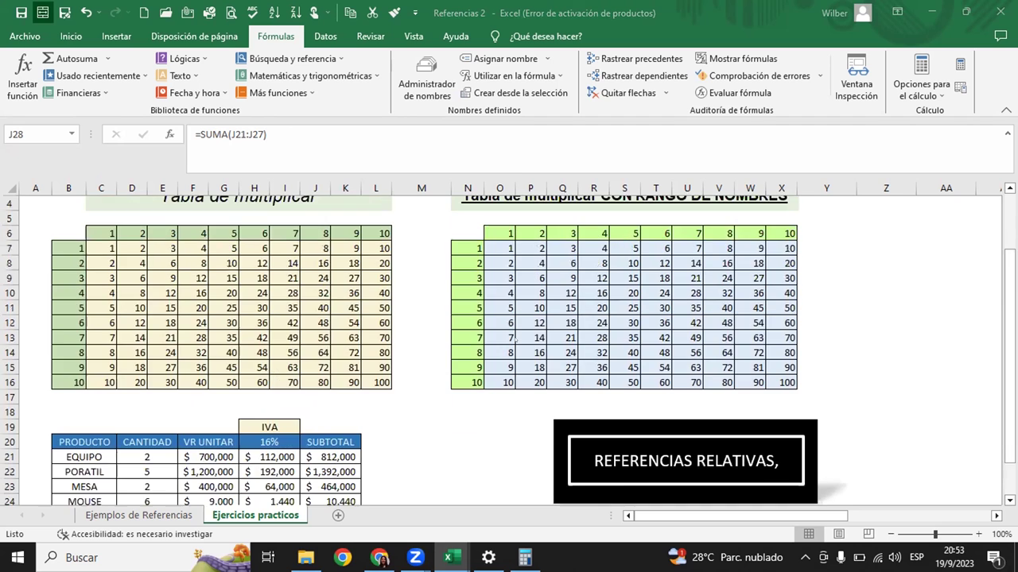
scroll(443, 349, "up", 1)
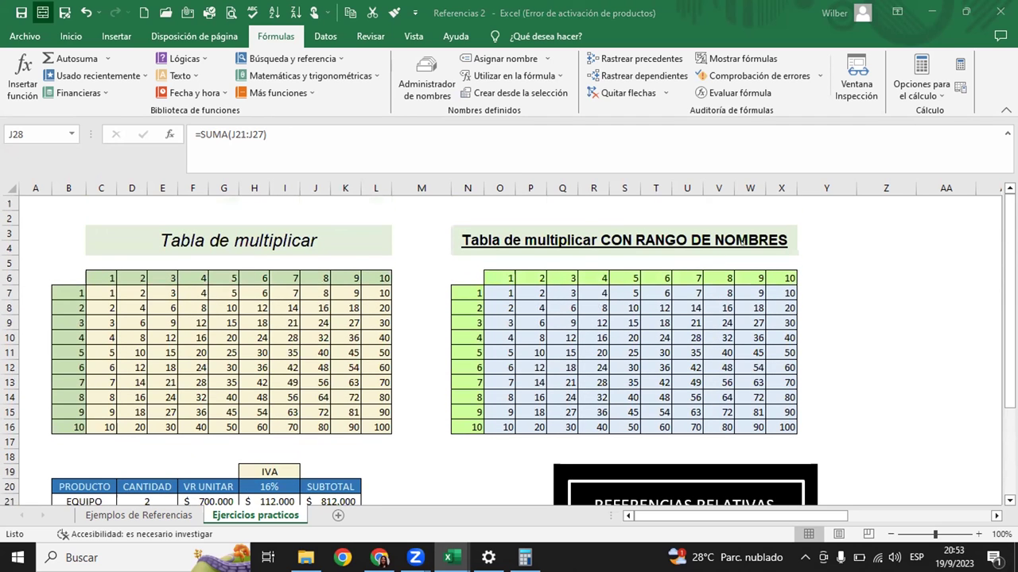
scroll(740, 240, "down", 1)
scroll(740, 240, "down", 1)
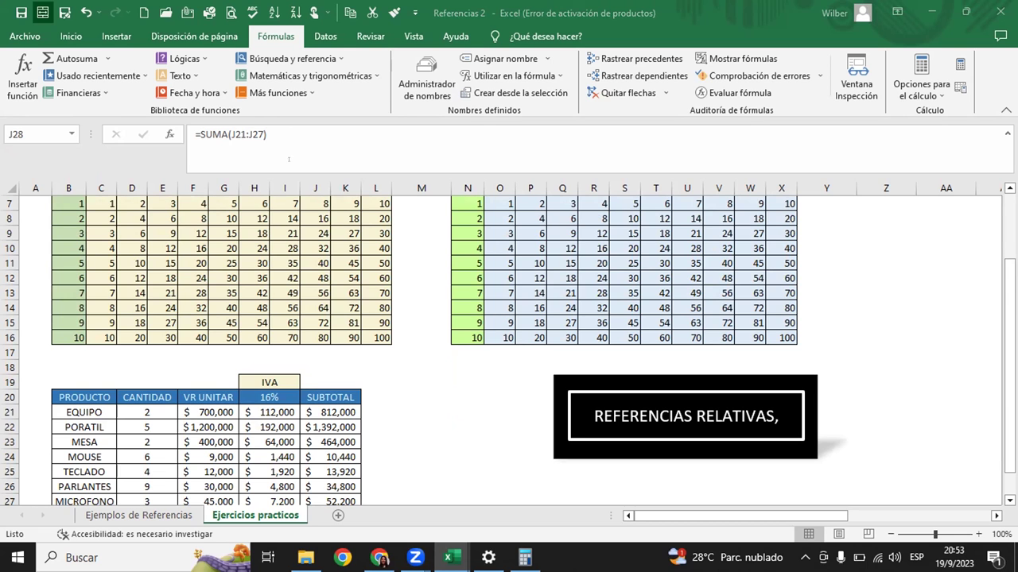
scroll(407, 386, "down", 1)
scroll(407, 385, "down", 1)
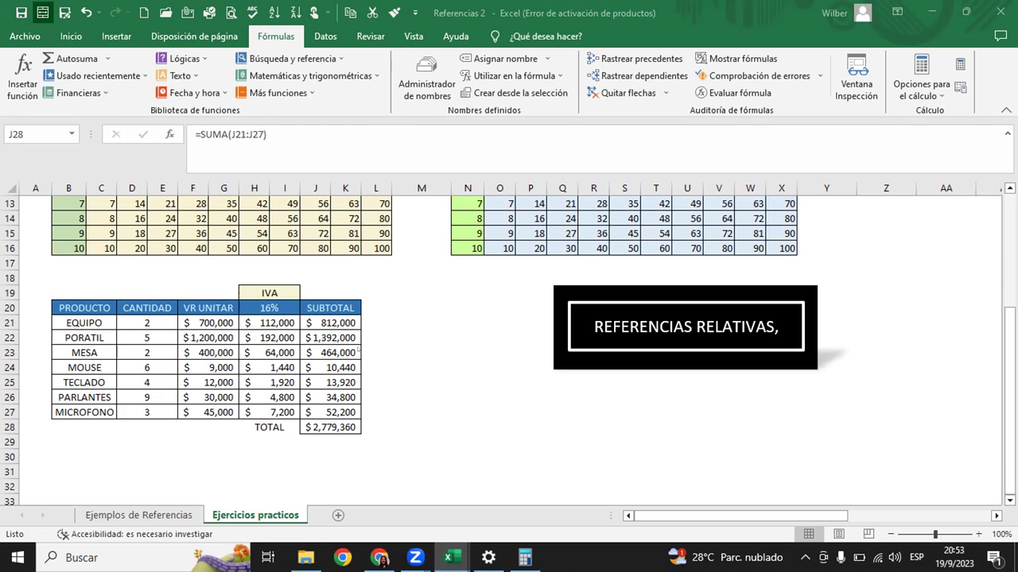
left_click(350, 323)
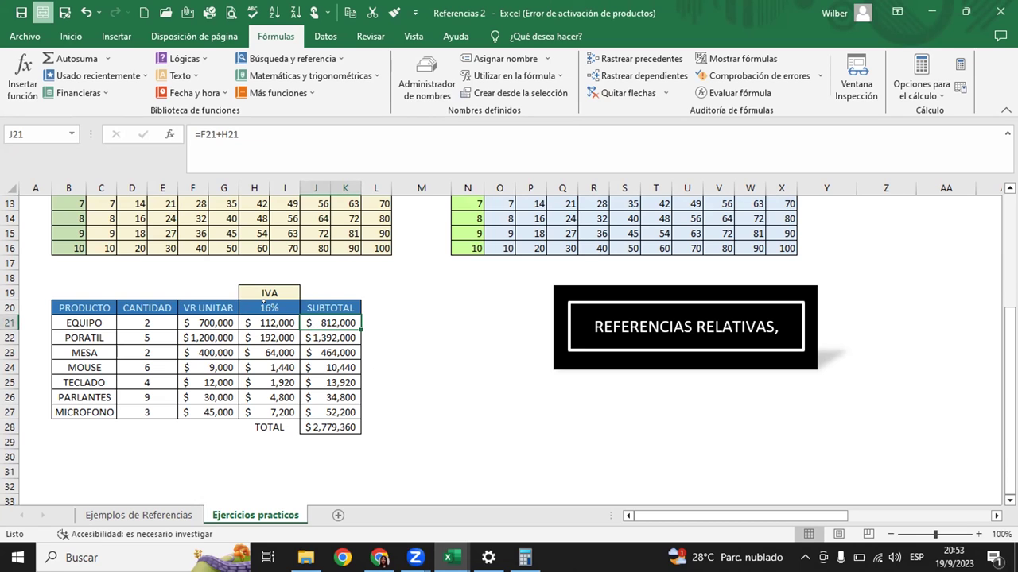
- Change the IVA rate in H20 from 16% to 13%
left_click(264, 305)
left_click(205, 134)
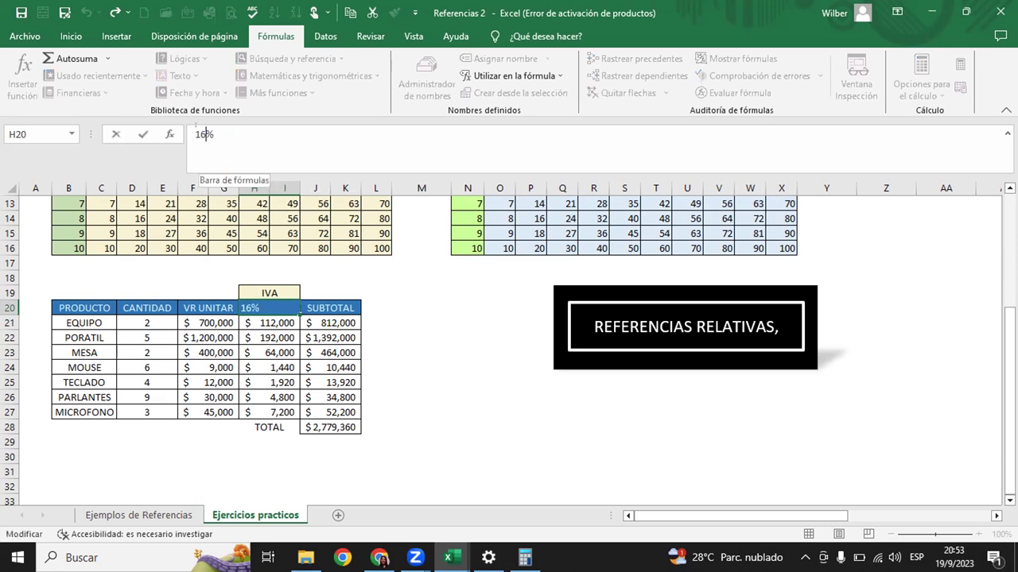
key("BackSpace")
type("3")
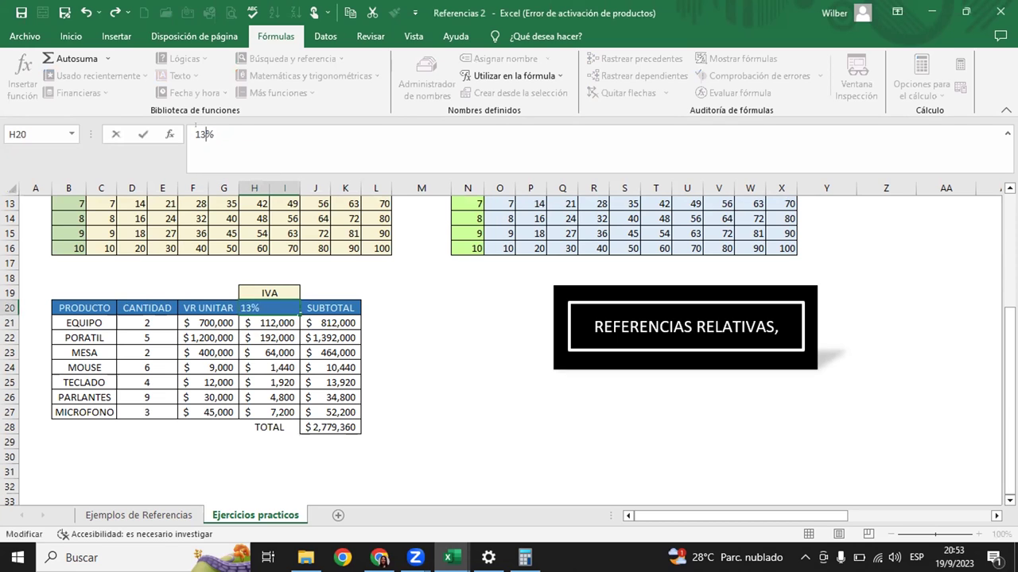
key("Return")
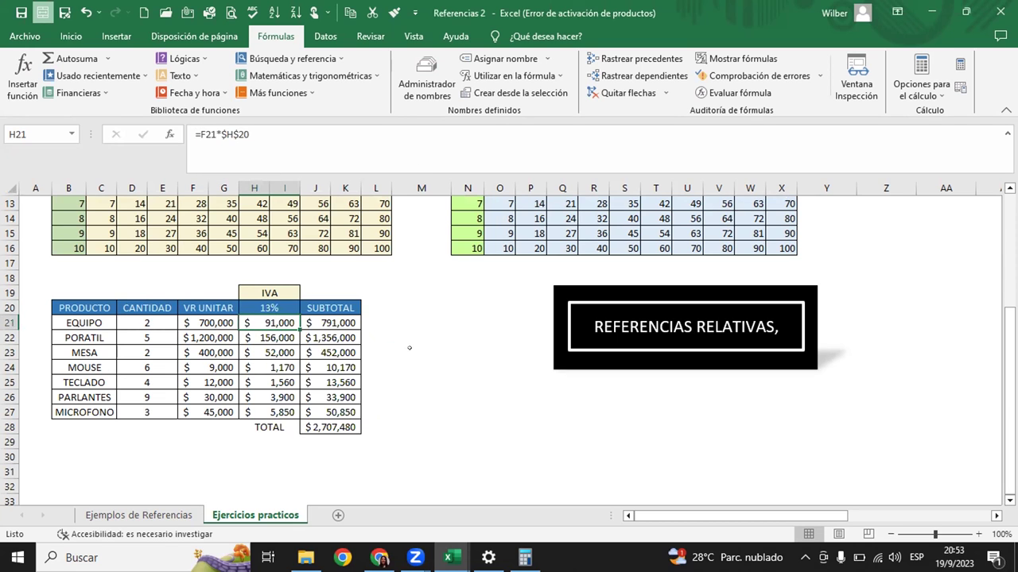
left_click(422, 352)
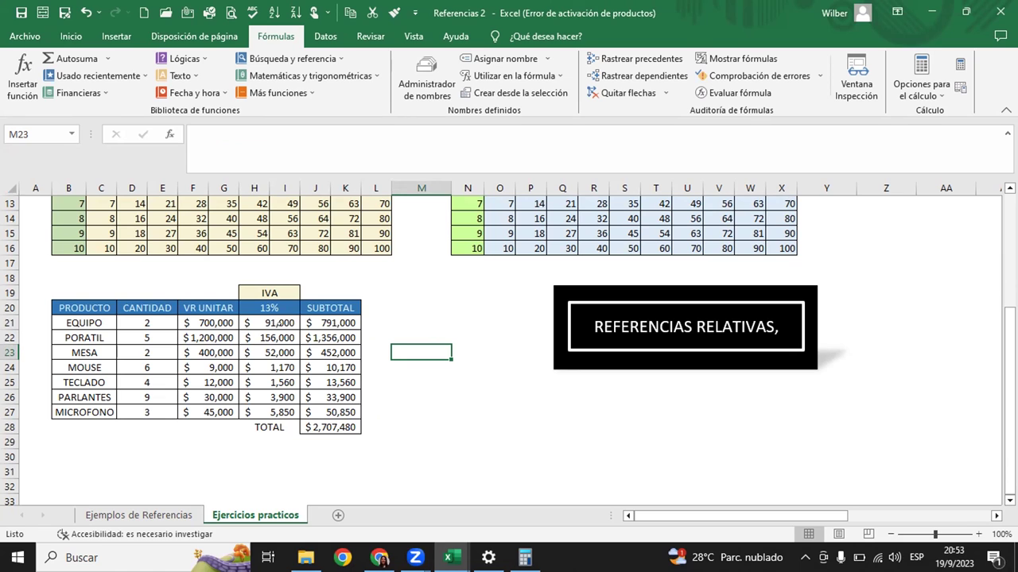
left_click(289, 322)
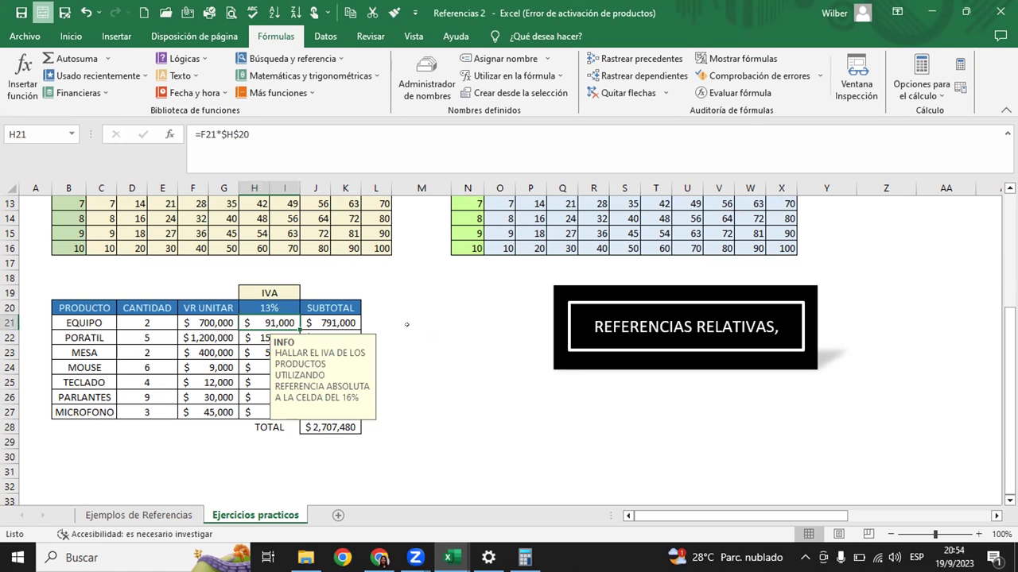
left_click(407, 324)
left_click(279, 337)
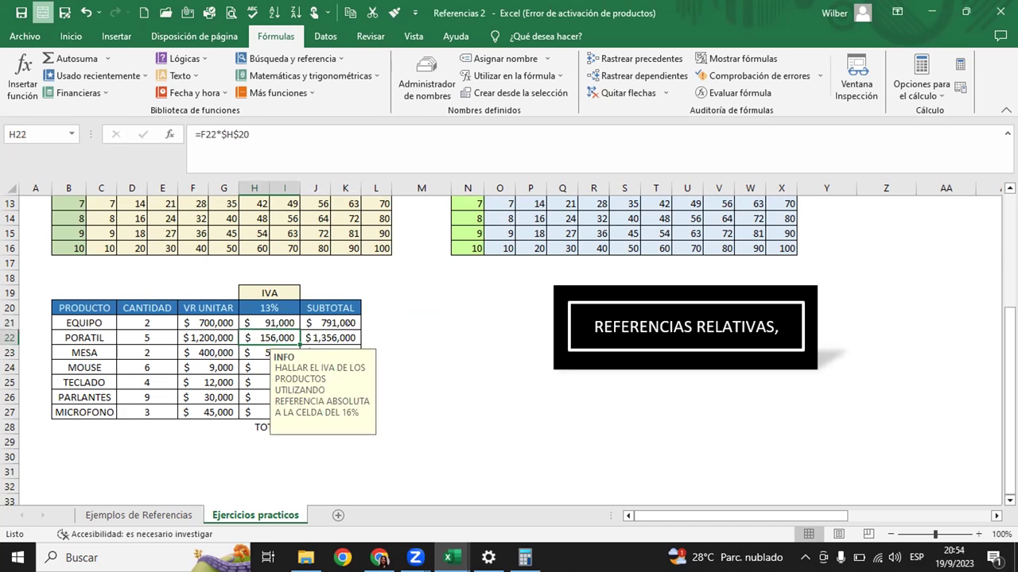
left_click(409, 321)
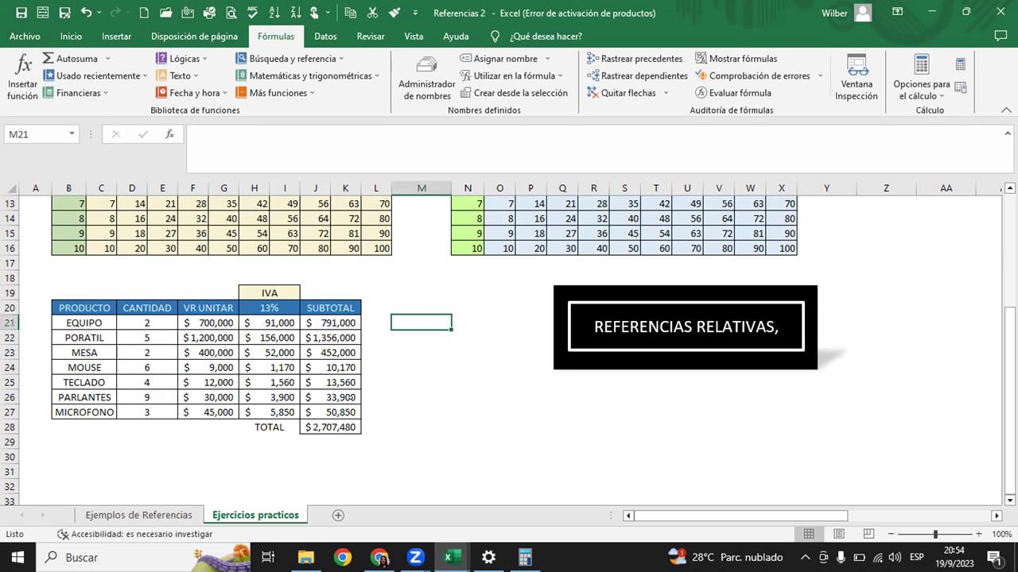
left_click(326, 422)
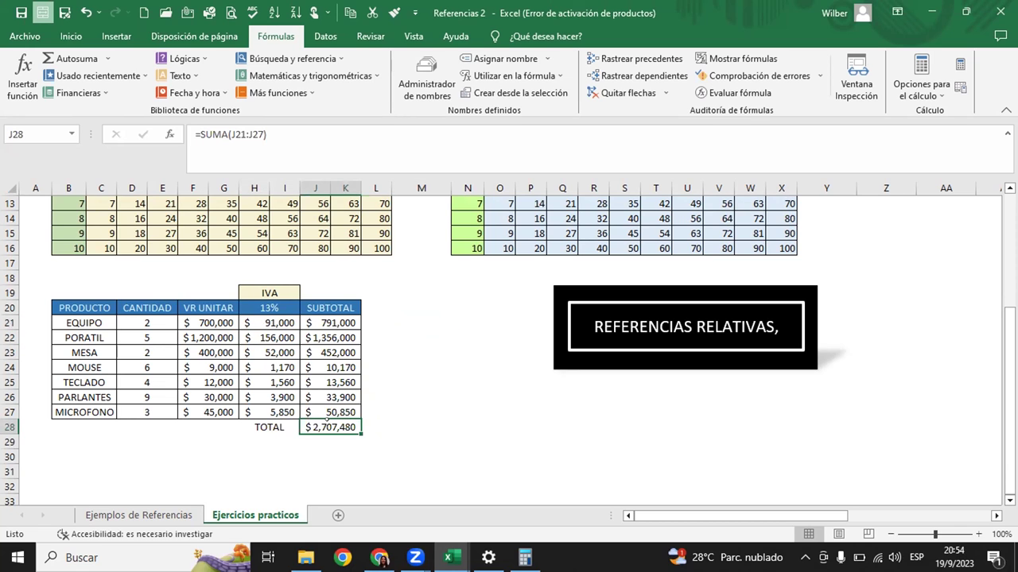
mouse_move(331, 322)
left_mouse_down()
mouse_move(307, 397)
mouse_move(327, 399)
left_mouse_up()
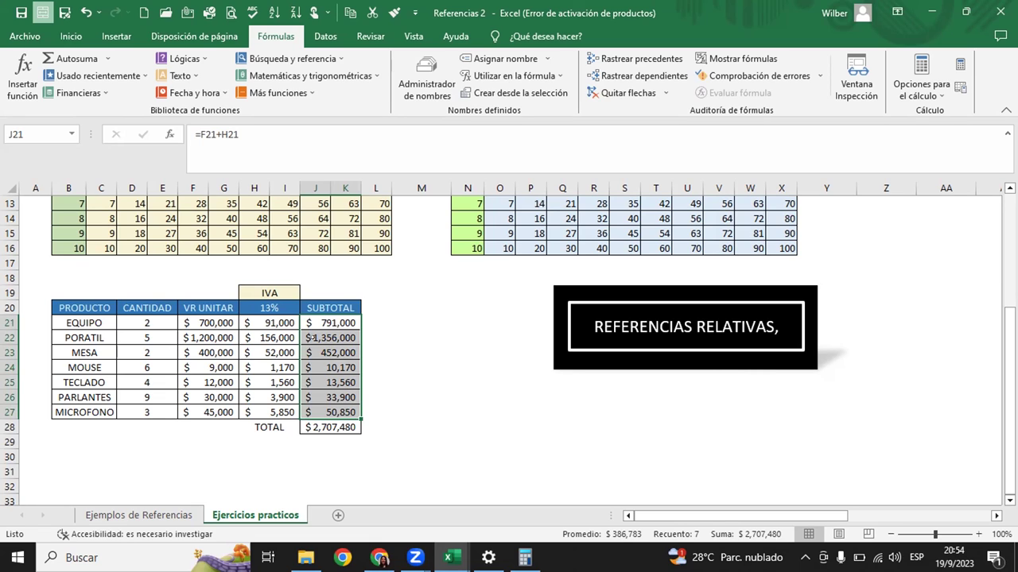
- Clear J21's old subtotal and start a new formula multiplying D21 by F21
left_click(382, 337)
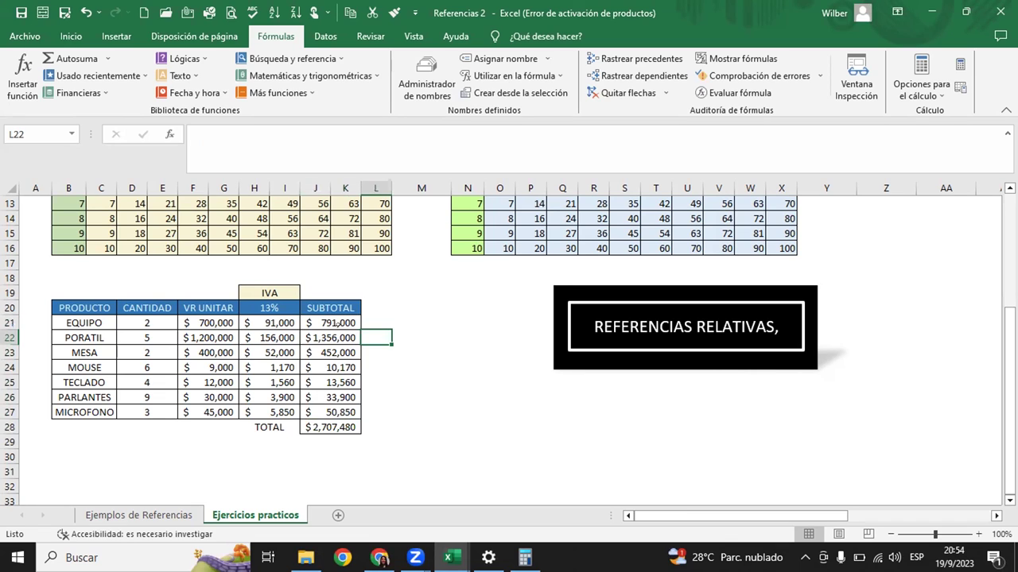
left_click(336, 322)
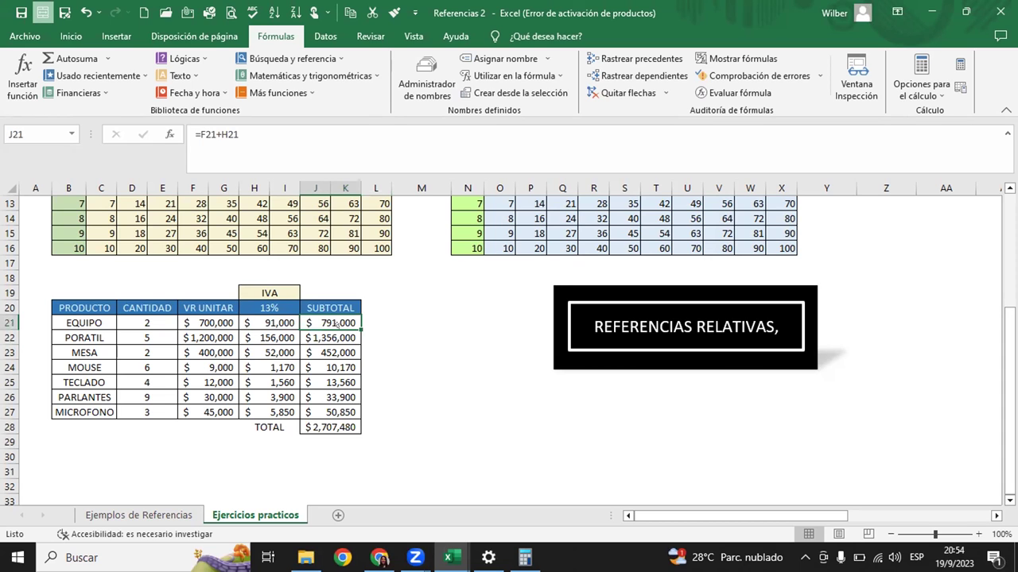
double_click(338, 323)
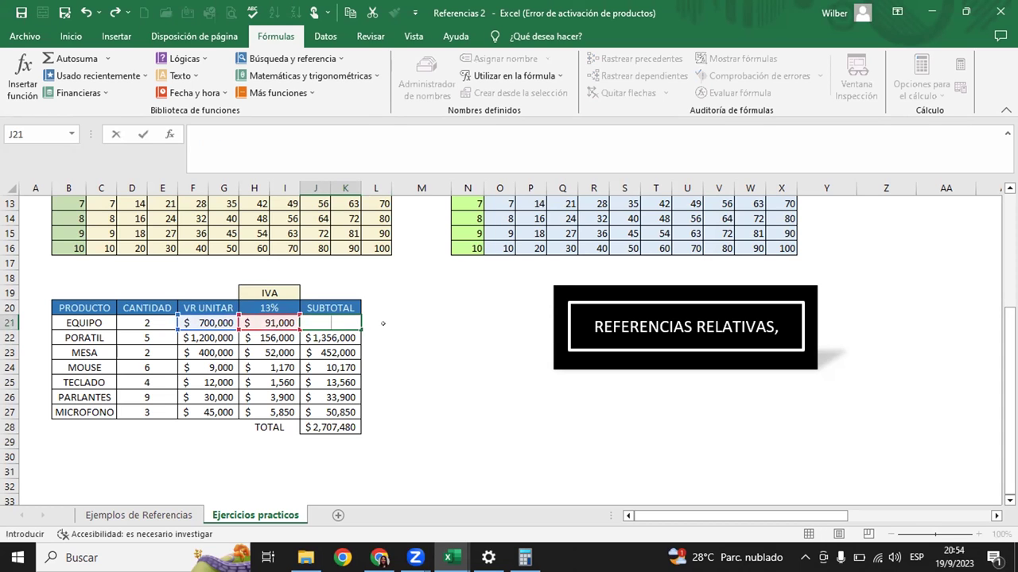
key("ctrl+Return")
type("=")
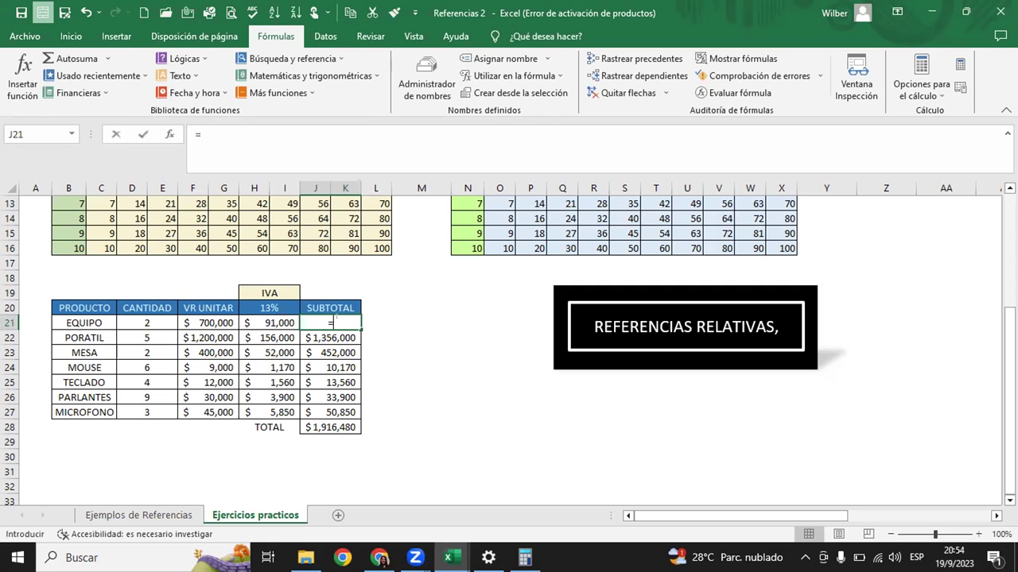
left_click(156, 316)
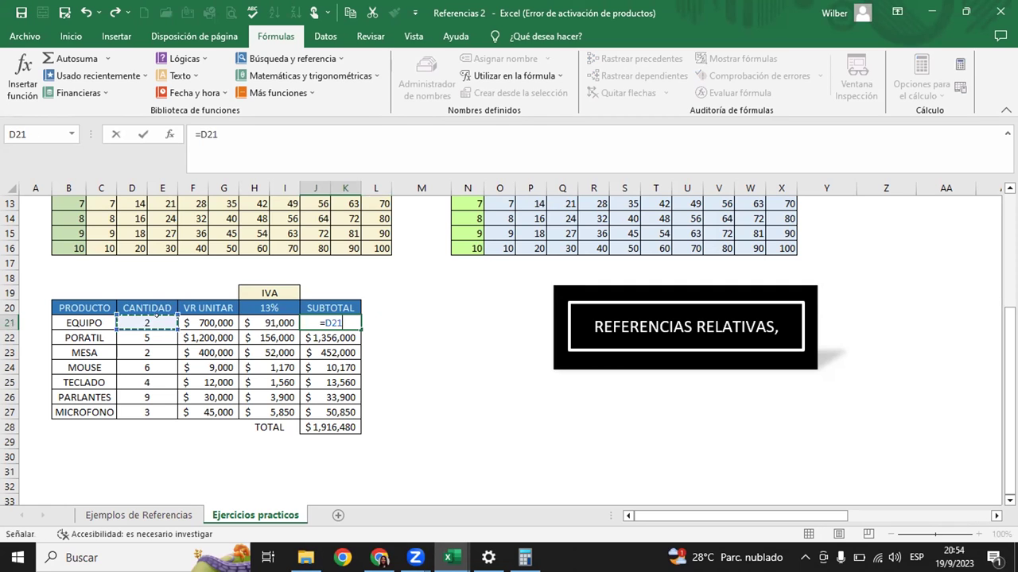
type("*")
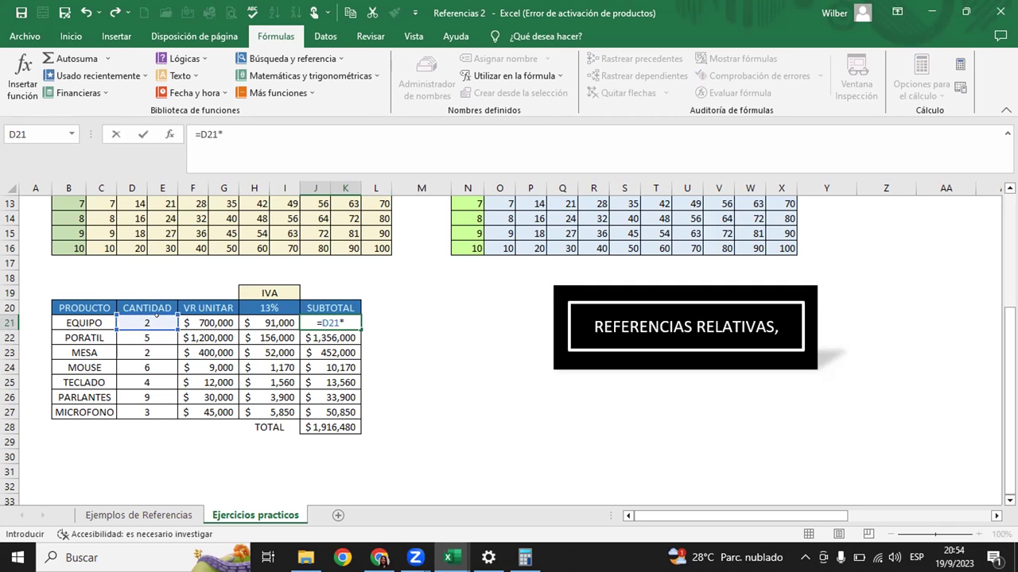
left_click(208, 315)
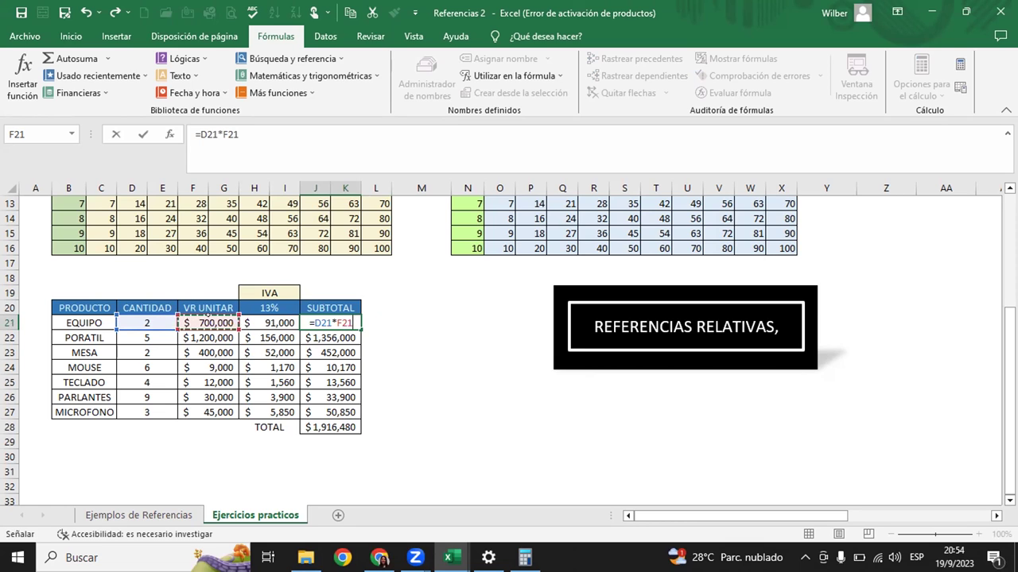
- Add the parentheses and + operator so J21 reads =(D21*F21)+
type(")")
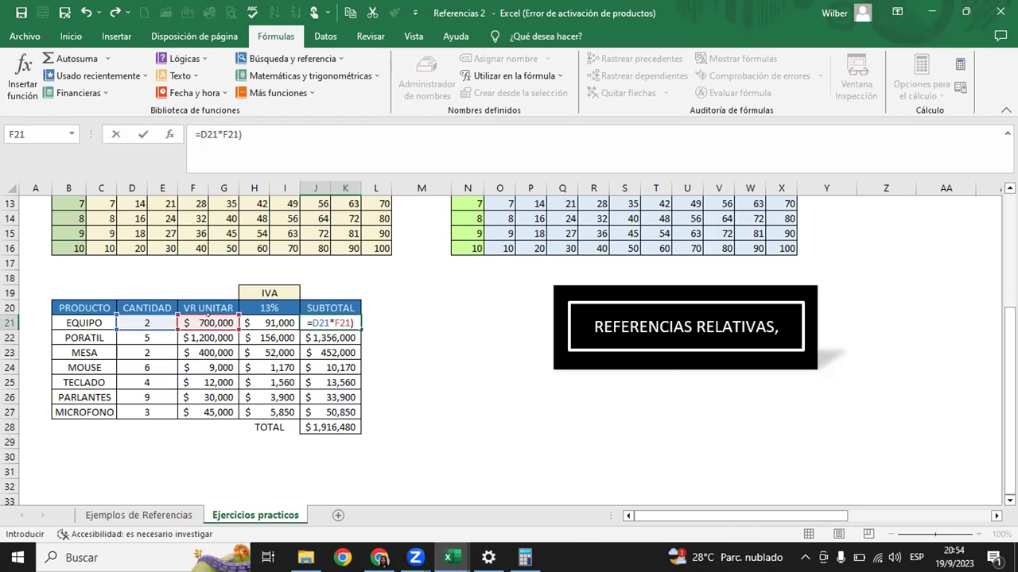
left_click(310, 323)
type("(")
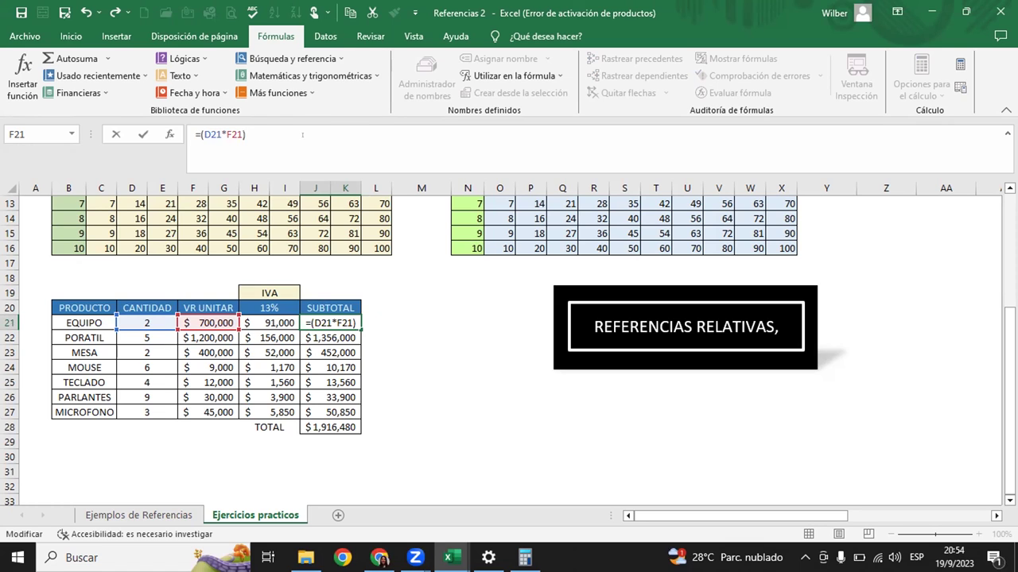
type("+")
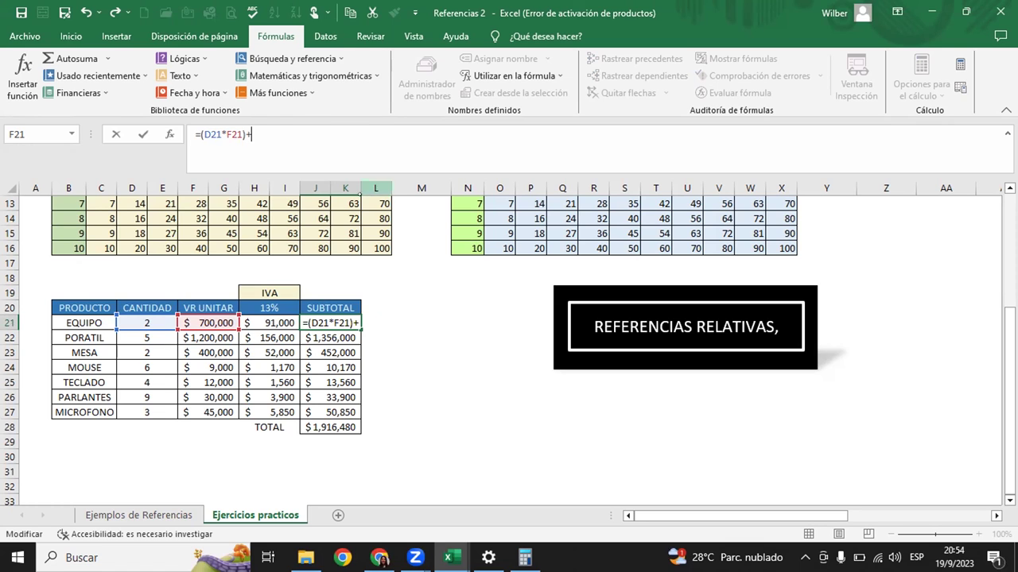
left_click(269, 323)
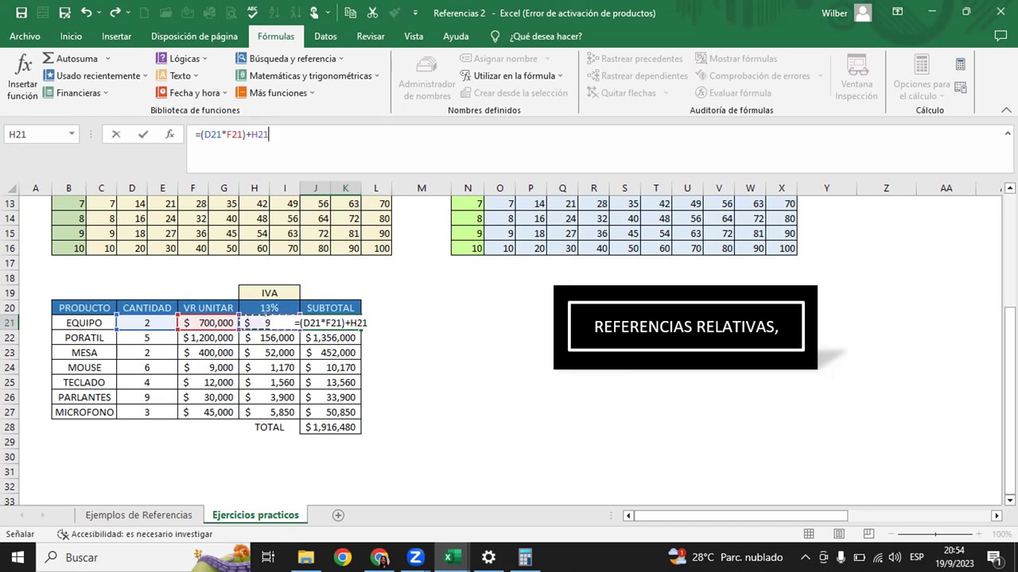
left_click(248, 134)
type("(")
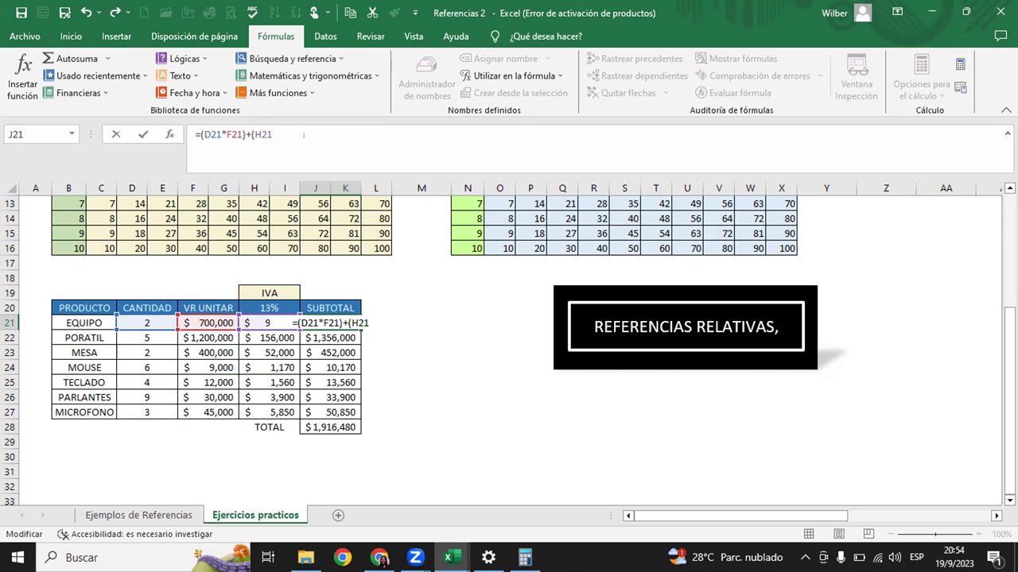
left_click(271, 135)
type("*")
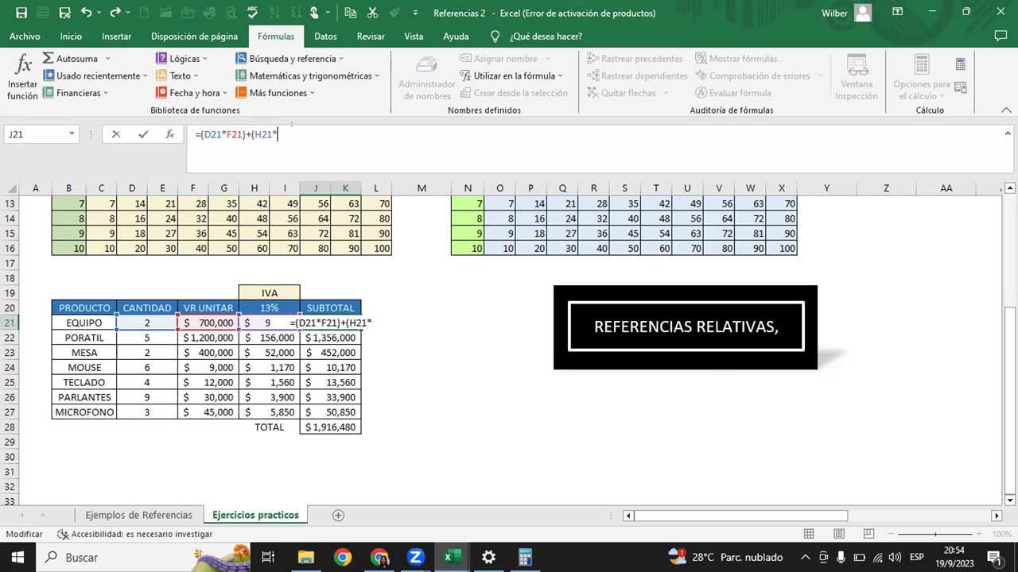
type("2")
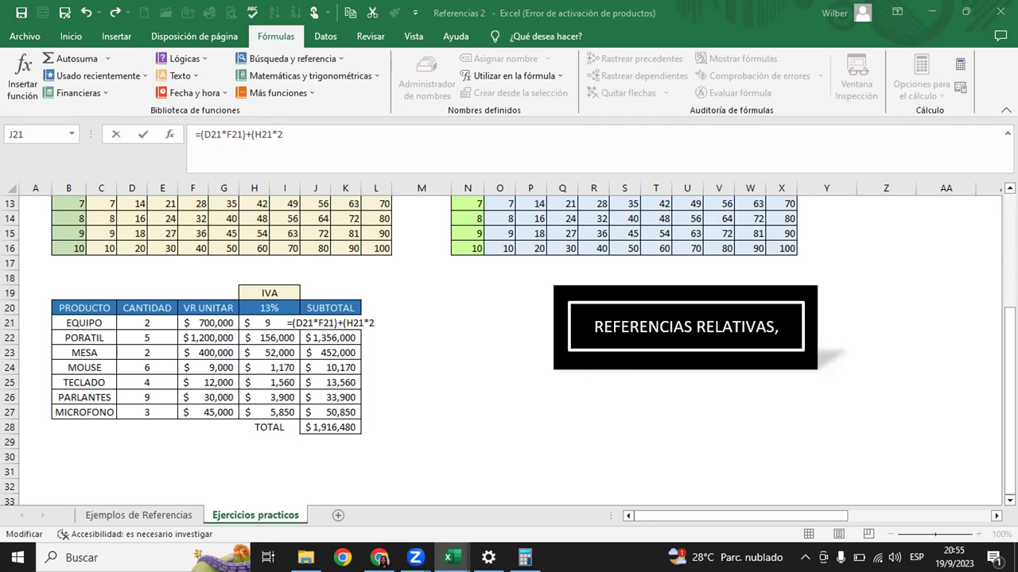
left_click(302, 134)
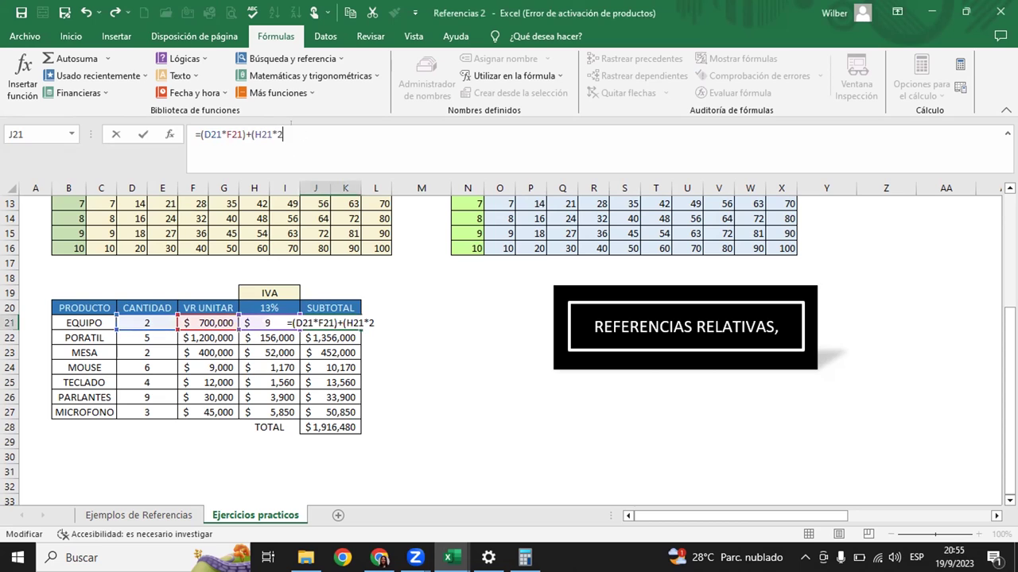
key("BackSpace")
key("BackSpace")
key("BackSpace")
key("BackSpace")
key("BackSpace")
key("BackSpace")
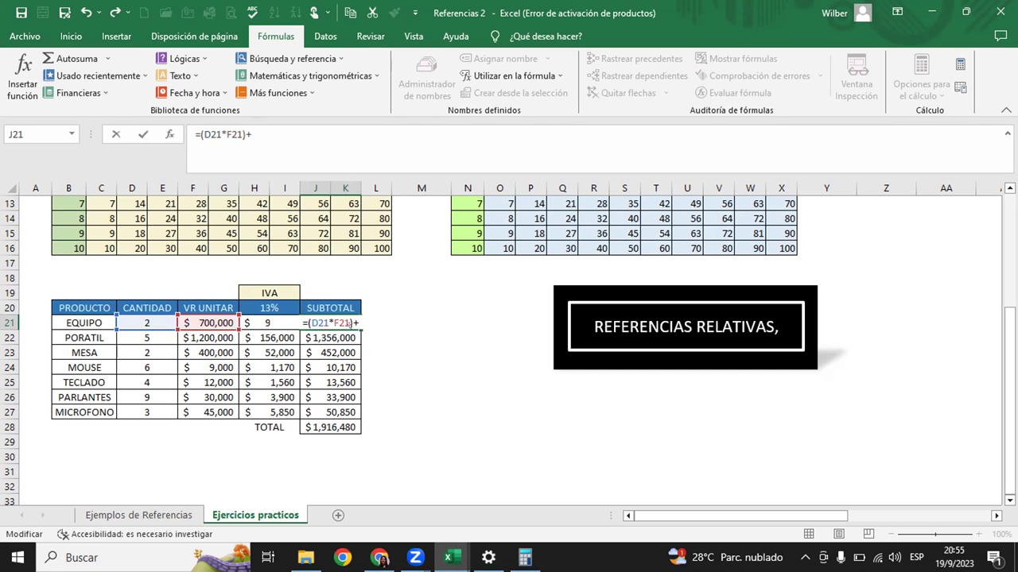
- Remove the stray J22 and H22 references and extra equals signs from J21's formula
left_click(276, 125)
left_click(303, 322)
left_click(269, 337)
left_click(310, 334)
key("BackSpace")
key("BackSpace")
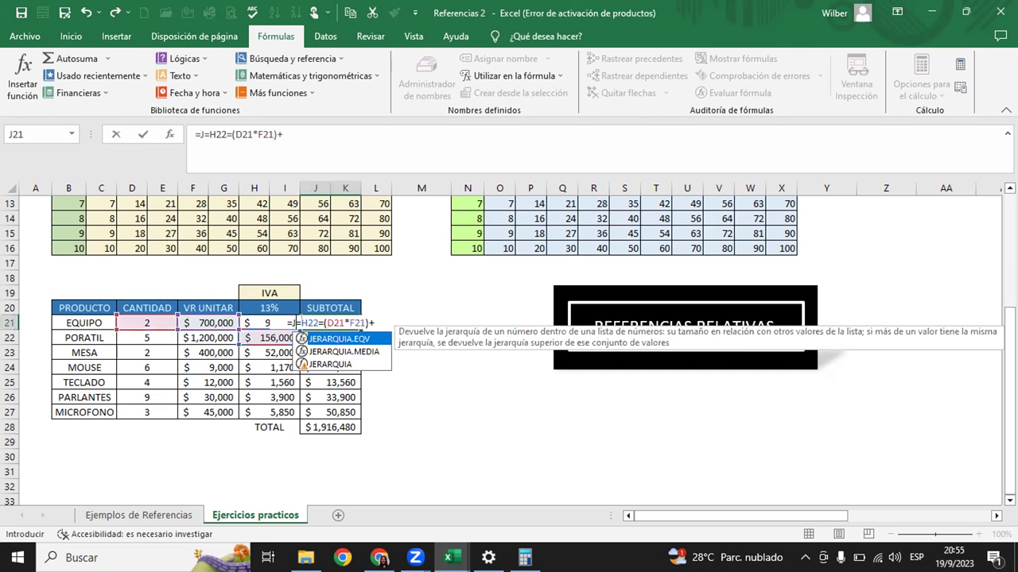
key("BackSpace")
left_click(293, 322)
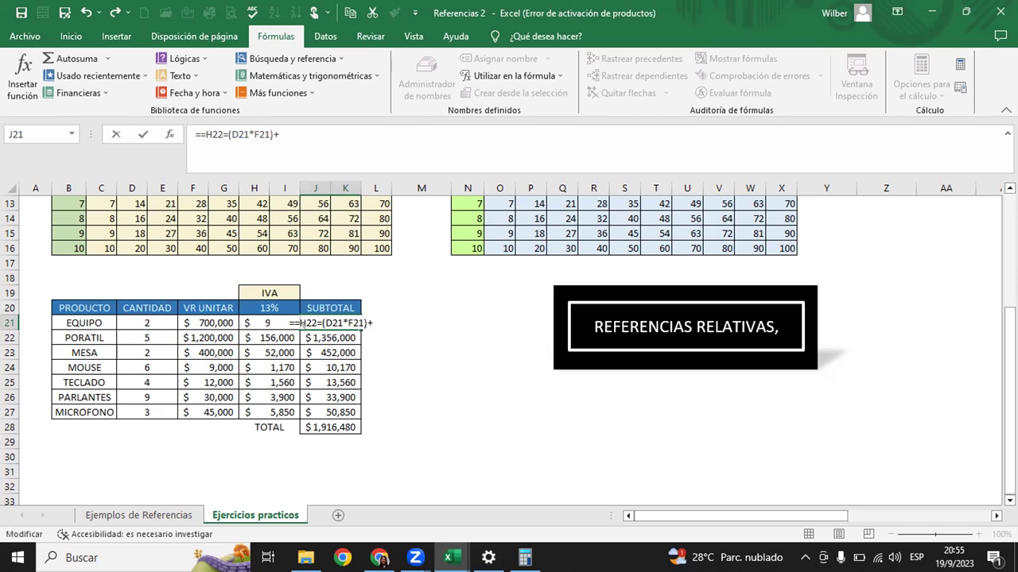
key("BackSpace")
key("BackSpace")
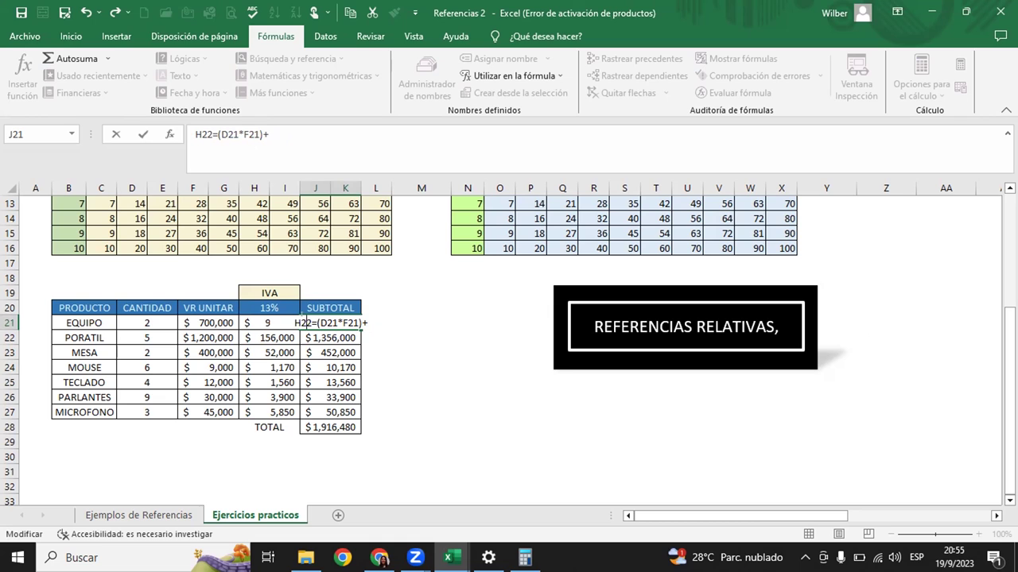
key("Right")
key("BackSpace")
key("BackSpace")
key("BackSpace")
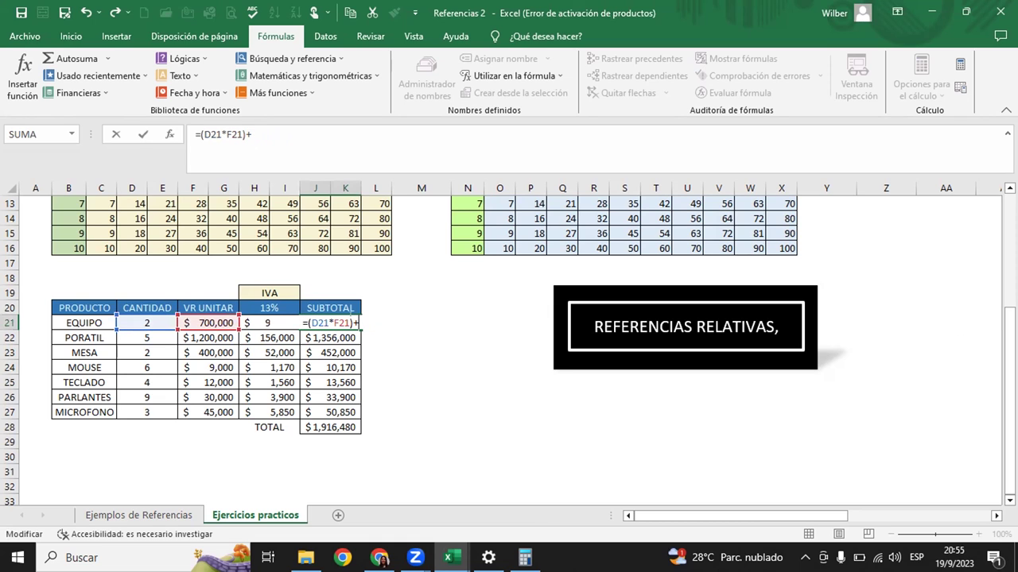
- Complete J21 as =(D21*F21)+H21, showing $1,491,000
left_click(276, 333)
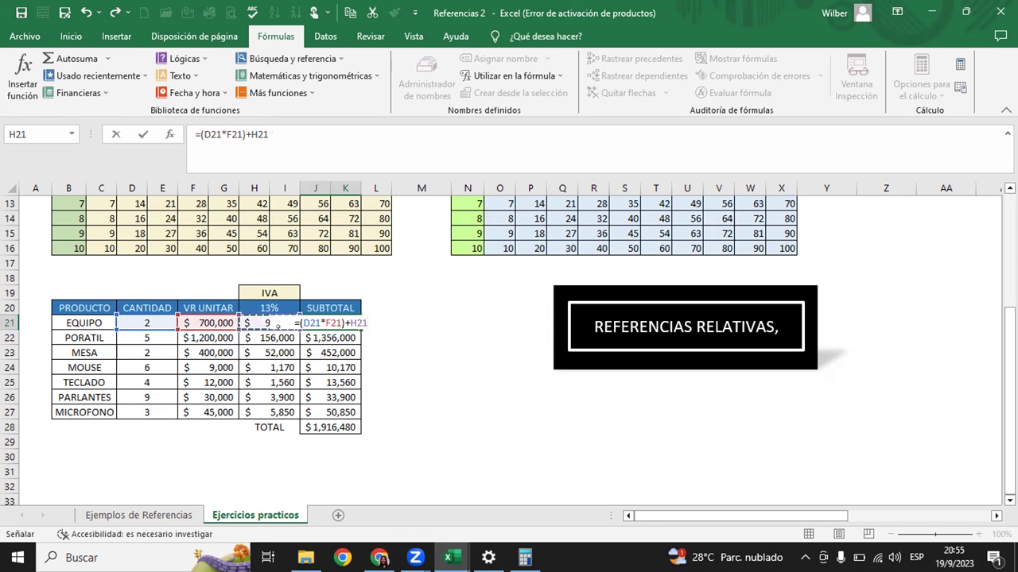
key("Return")
left_click(271, 338)
left_click(399, 322)
- Fill the subtotal formula down J21:J27 and check the $9,018,480 TOTAL and H21's IVA formula
left_click(350, 317)
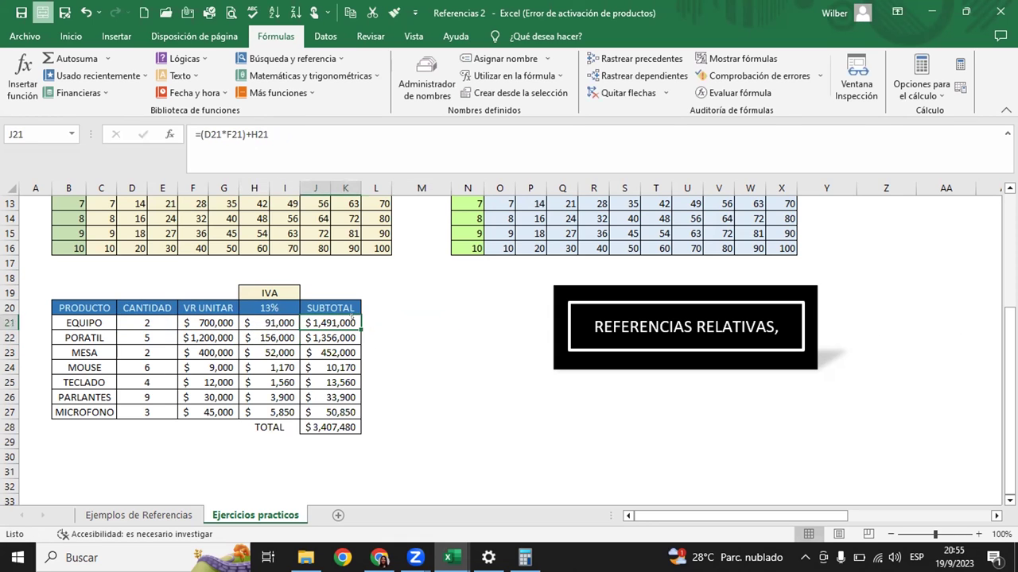
left_click_drag(361, 329, 349, 363)
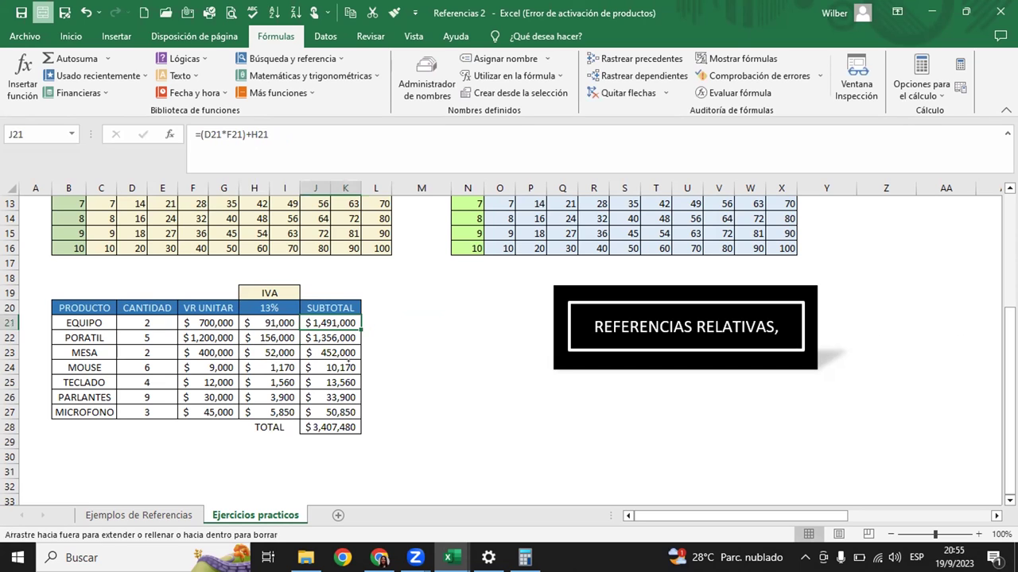
left_click_drag(348, 363, 338, 412)
left_click(330, 427)
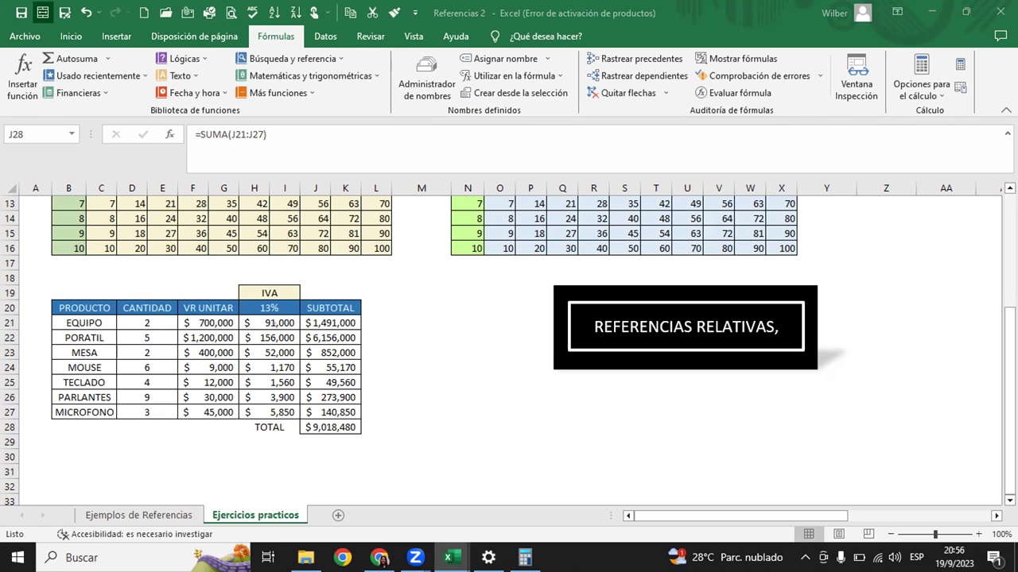
left_click(270, 316)
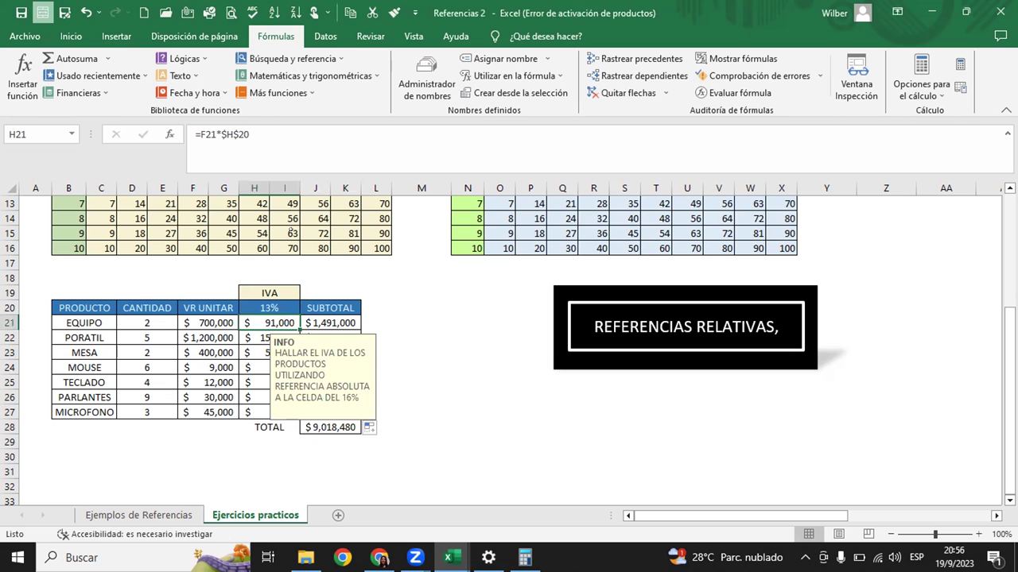
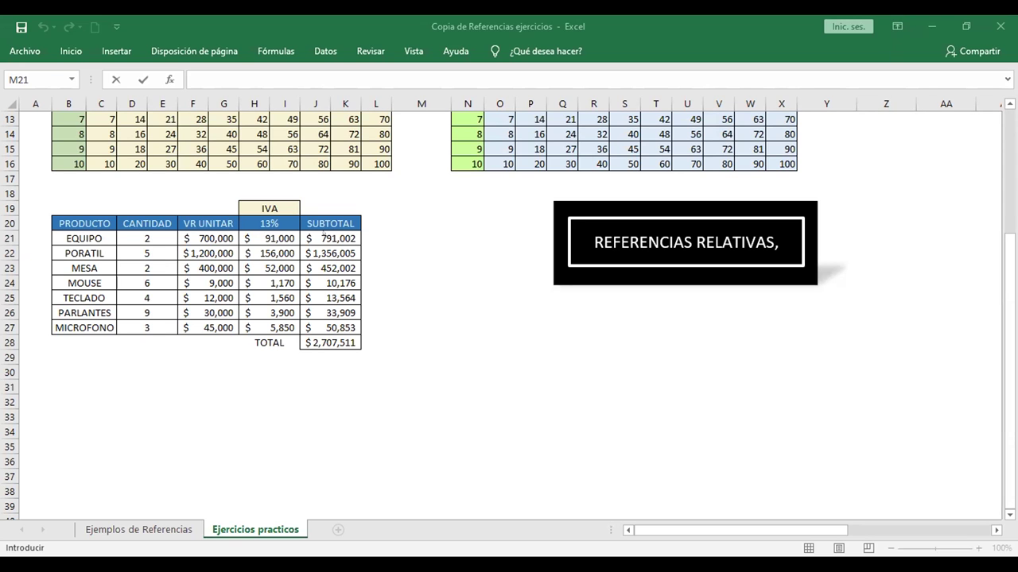
- Clean up H21's IVA formula, removing the extra spaces and the old F21 reference
left_click(264, 232)
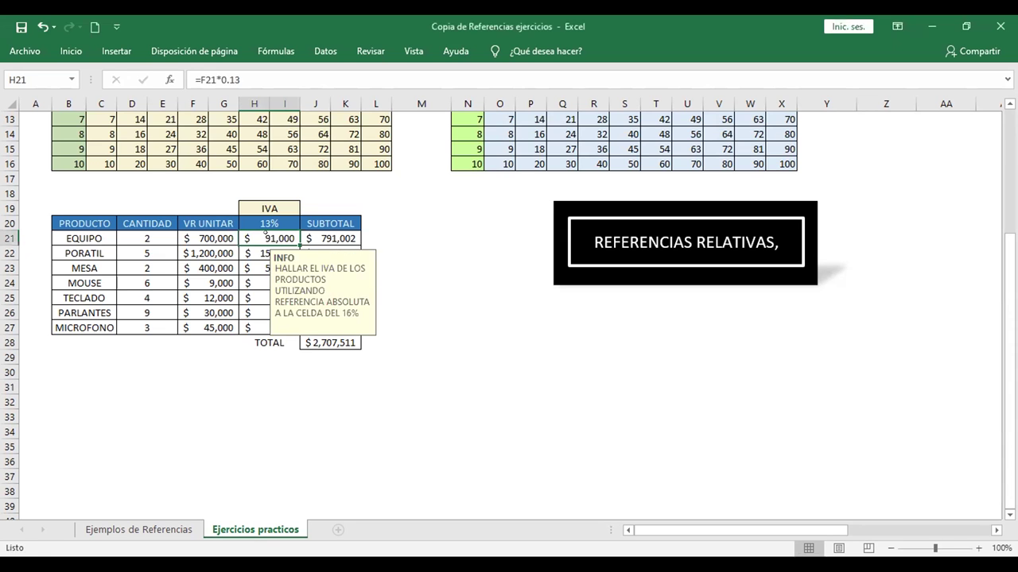
double_click(265, 232)
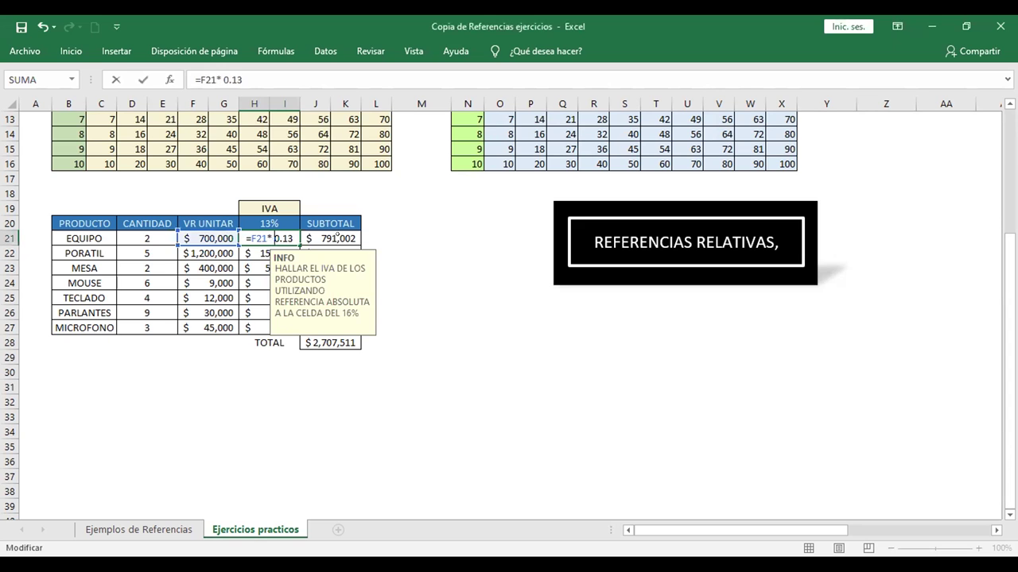
key("BackSpace")
key("BackSpace")
key("BackSpace")
key("BackSpace")
key("BackSpace")
key("BackSpace")
key("BackSpace")
key("BackSpace")
key("BackSpace")
key("BackSpace")
key("BackSpace")
key("BackSpace")
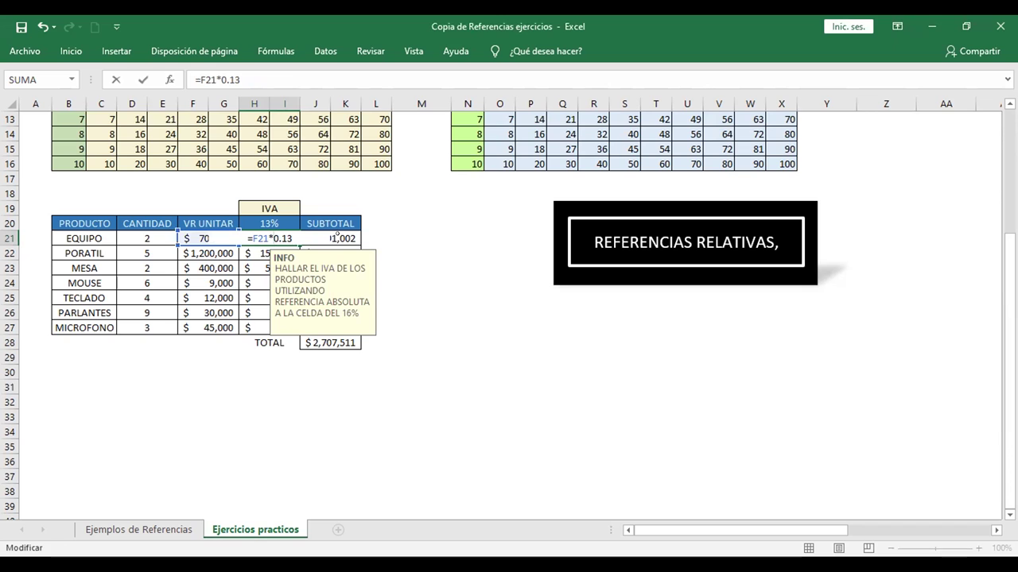
key("BackSpace")
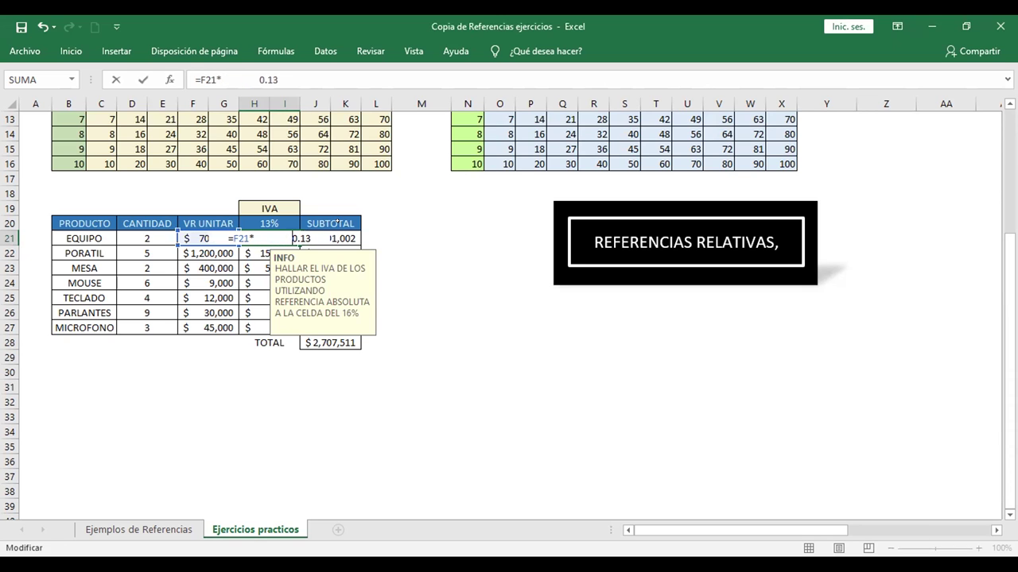
key("BackSpace")
key("BackSpace")
key("BackSpace")
key("BackSpace")
key("BackSpace")
key("BackSpace")
key("BackSpace")
key("BackSpace")
key("BackSpace")
key("BackSpace")
key("BackSpace")
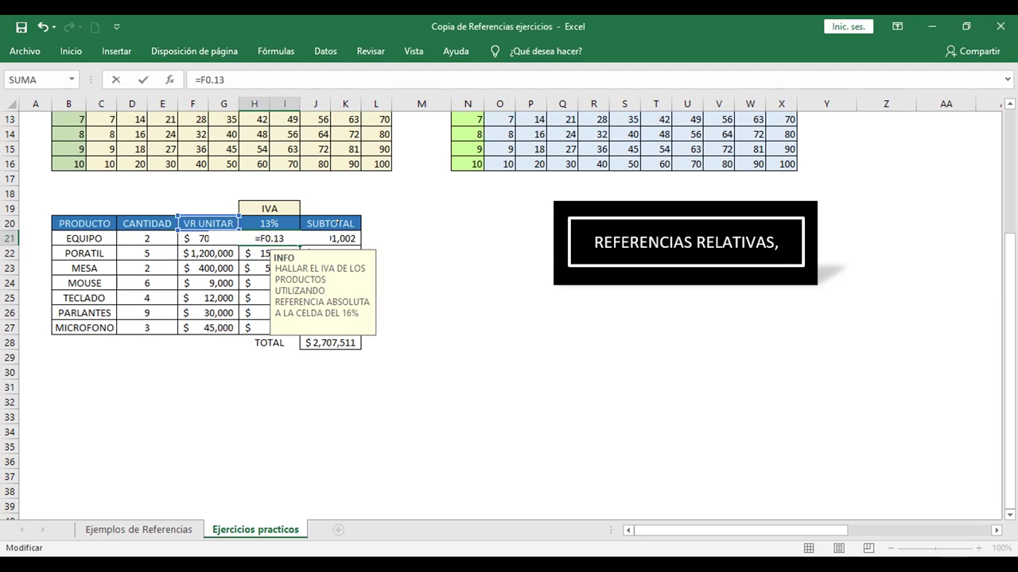
key("BackSpace")
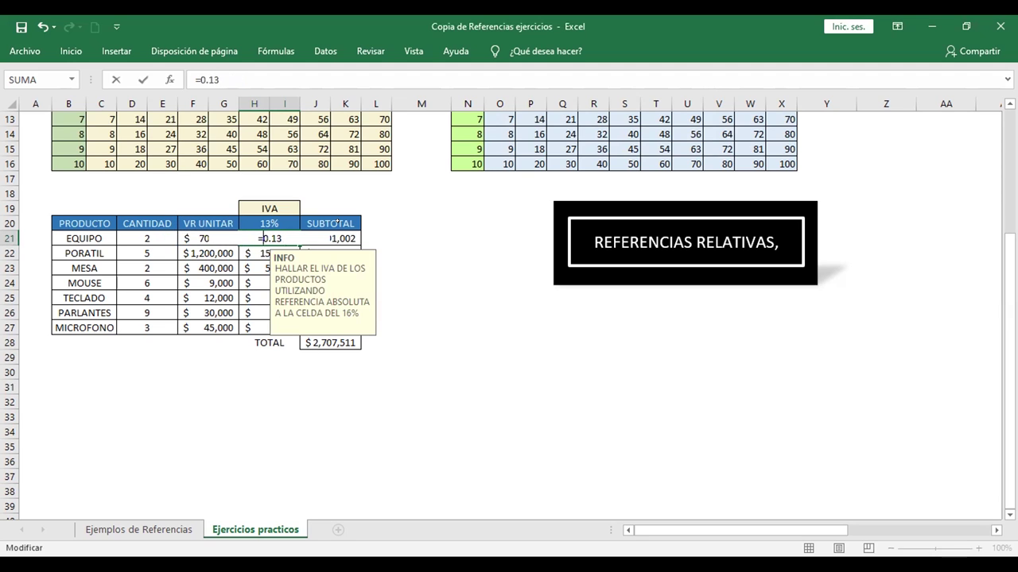
type("f21")
key("BackSpace")
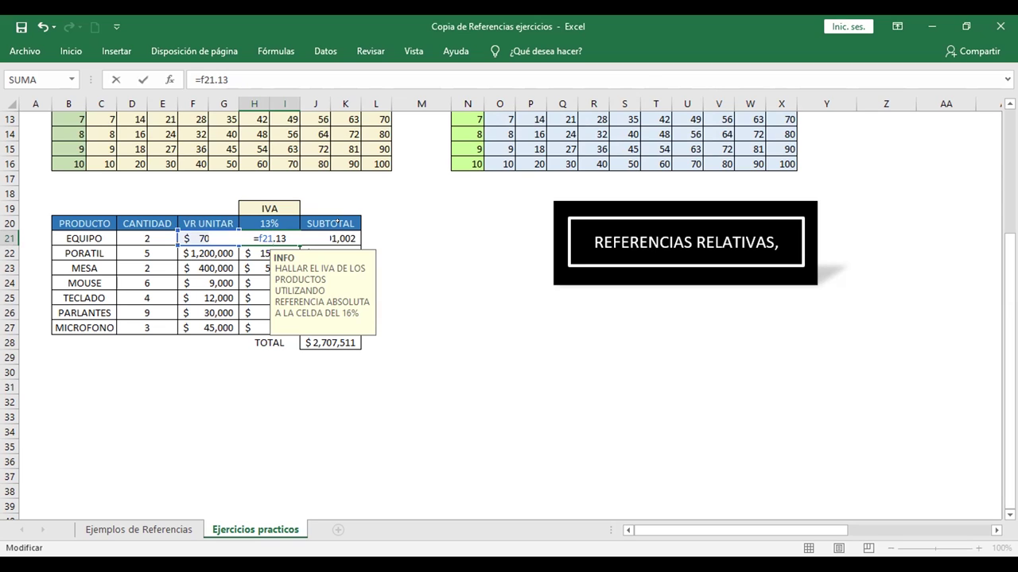
- Finish H21's formula as =$F$21*0.13 with F21 made absolute
key("Right")
key("BackSpace")
key("BackSpace")
key("BackSpace")
key("F4")
type("*")
type("0.13")
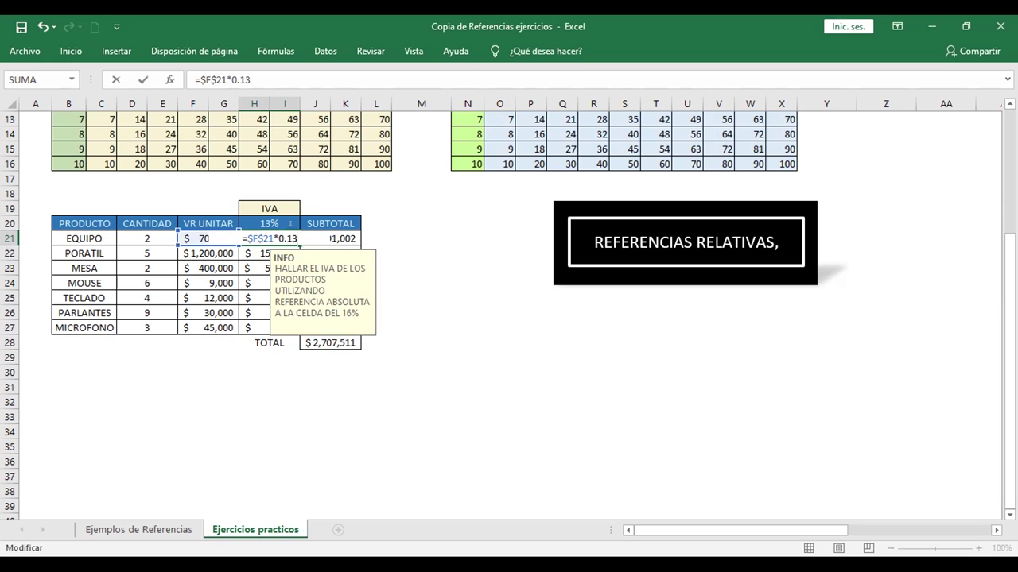
key("Return")
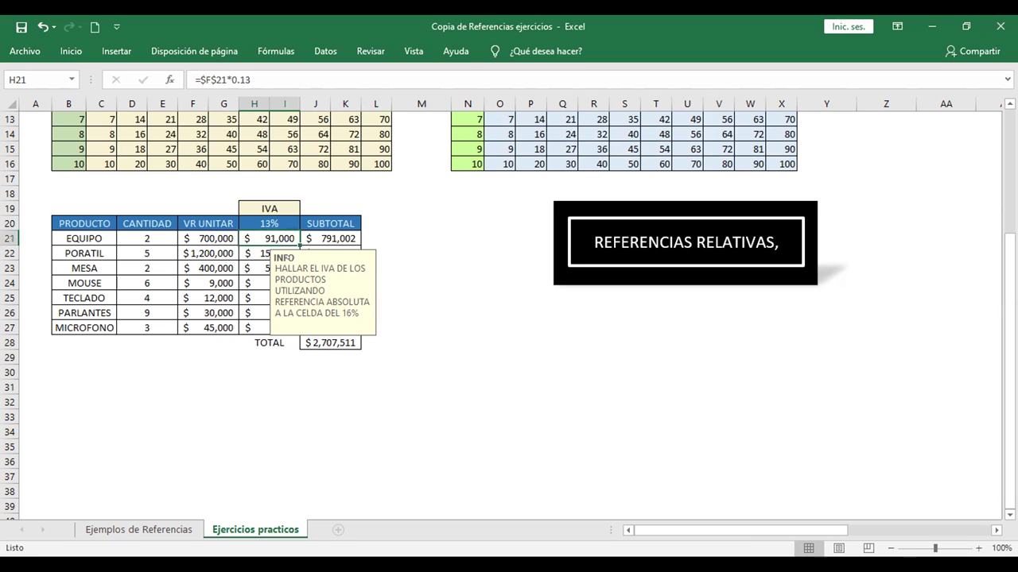
double_click(255, 253)
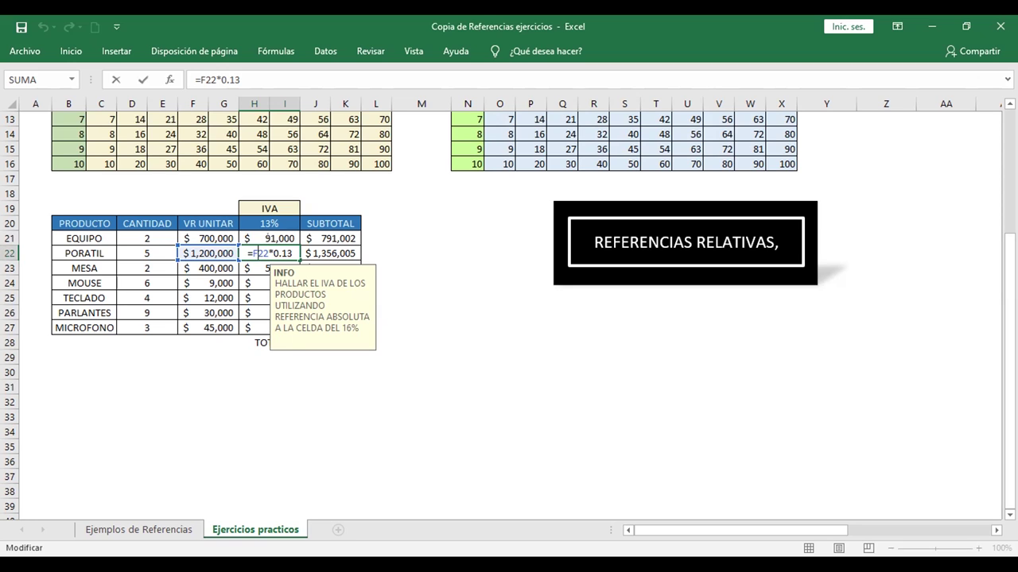
type("n")
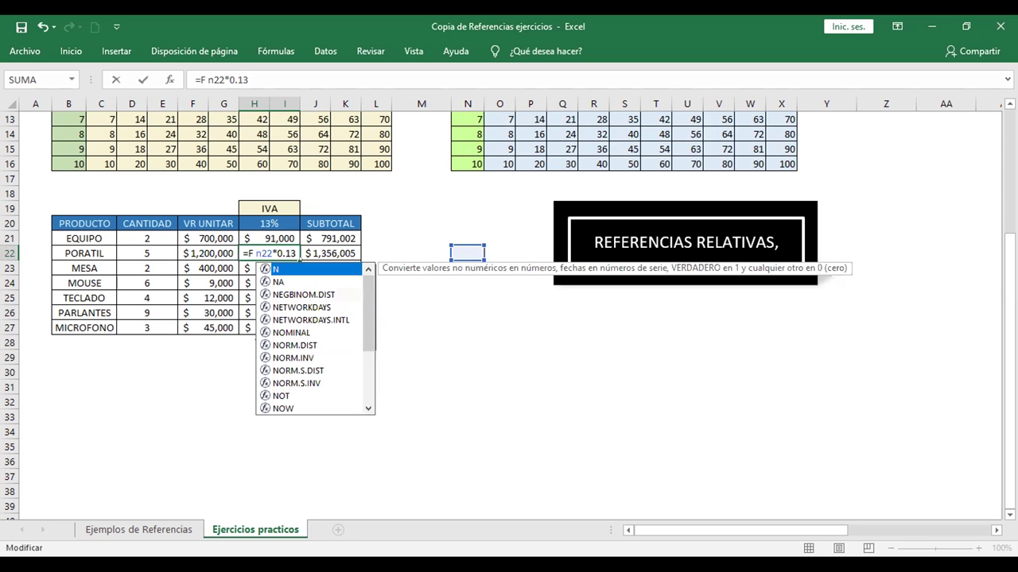
key("Escape")
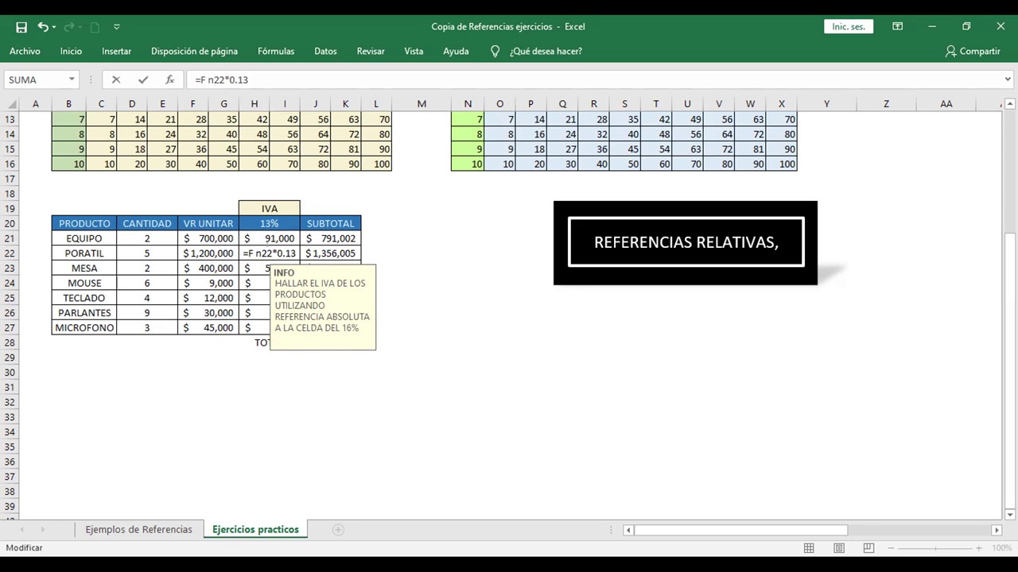
key("Left")
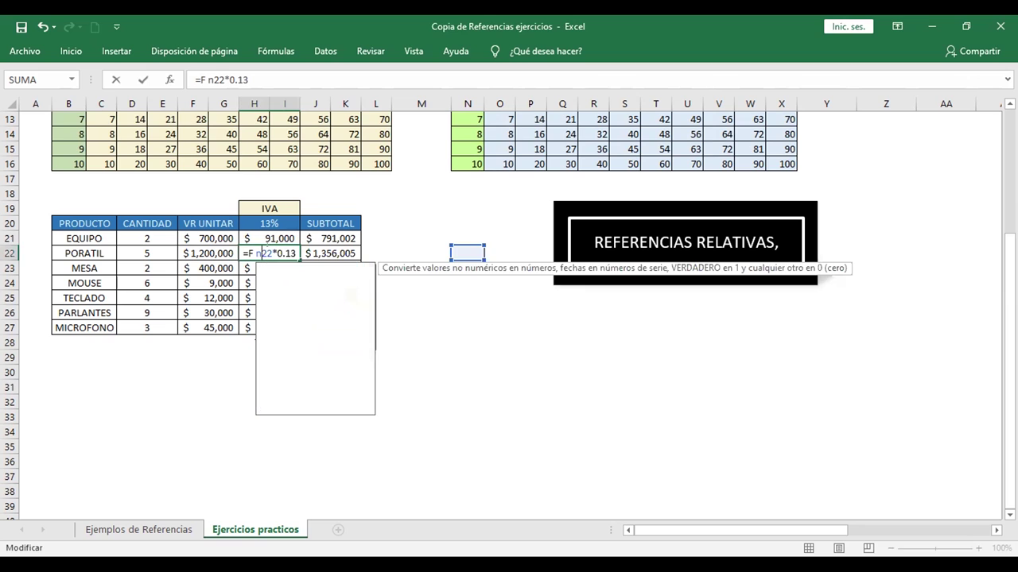
key("BackSpace")
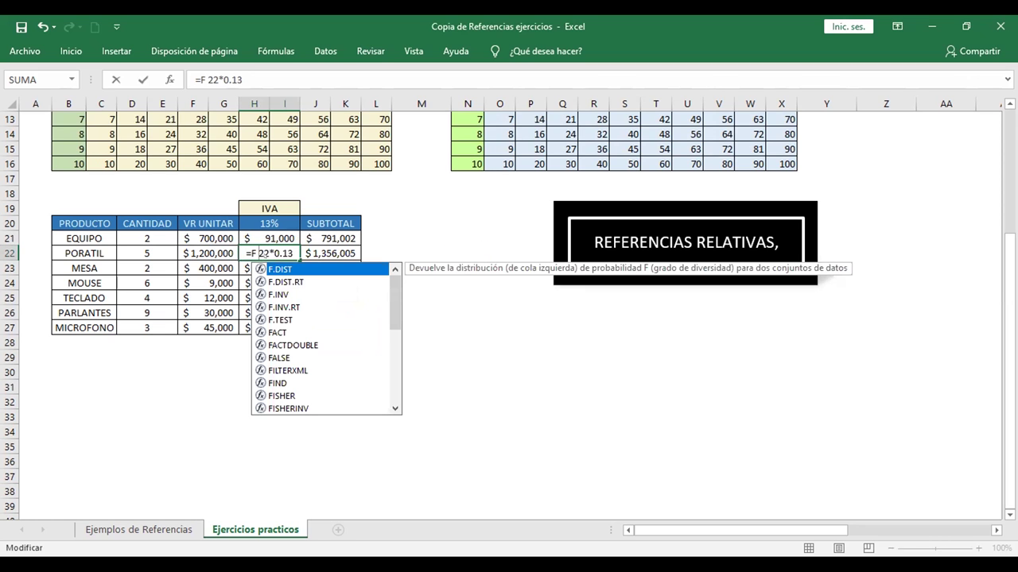
key("Right")
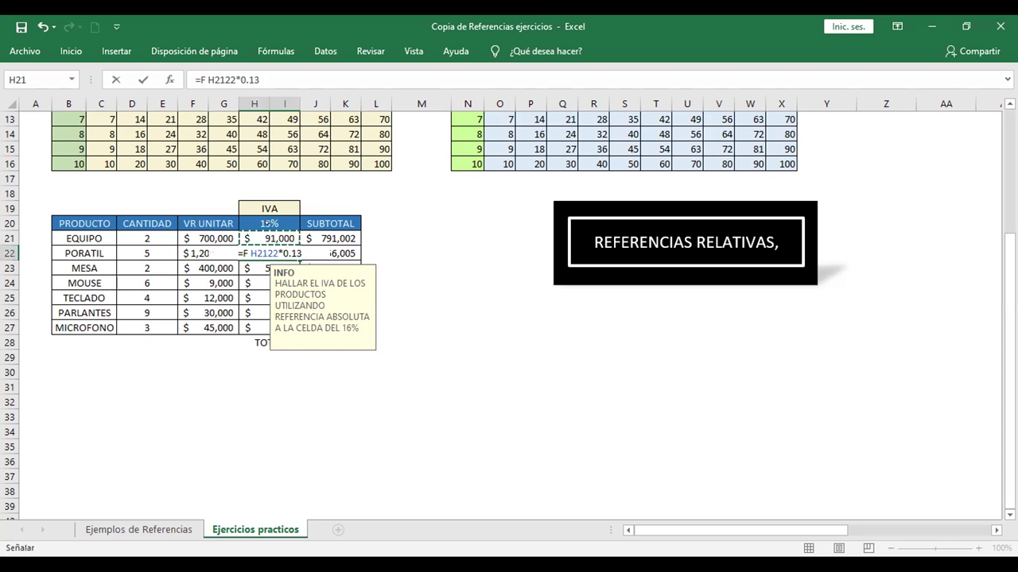
key("ctrl+Return")
- Change H21's IVA formula to =F21*$H$20, using the absolute 13% rate in H20
left_click(266, 233)
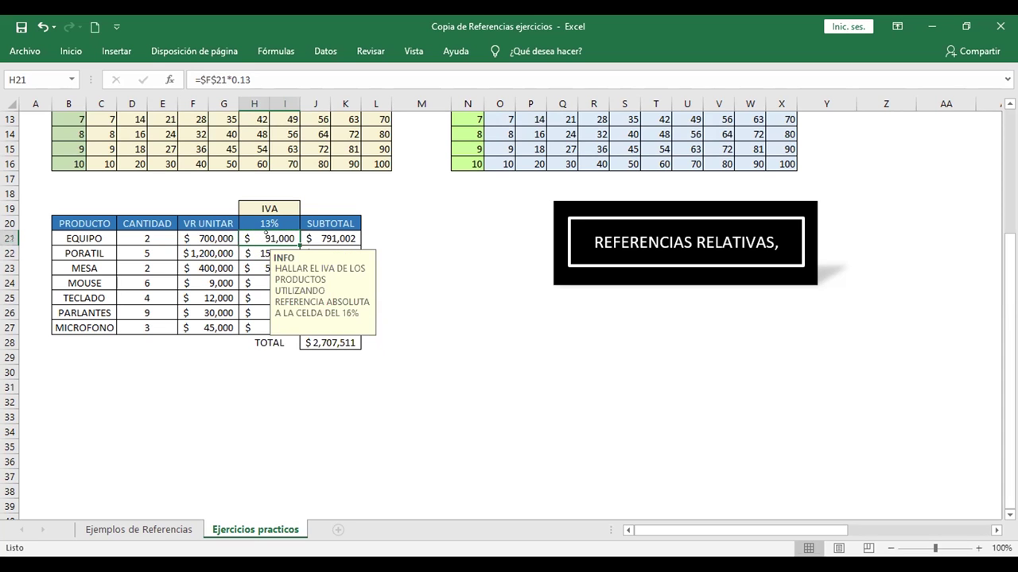
double_click(273, 238)
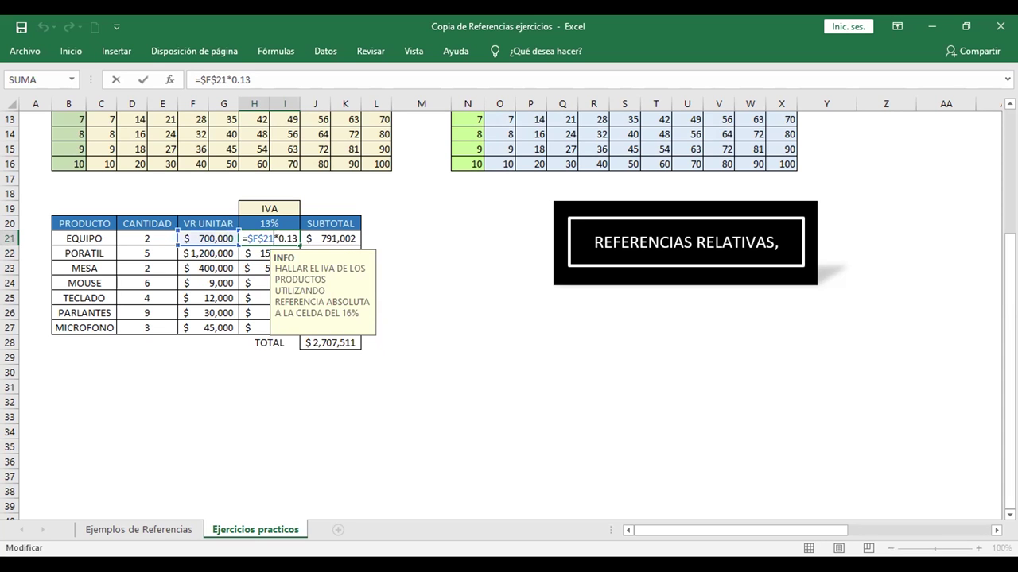
key("F4")
key("F4")
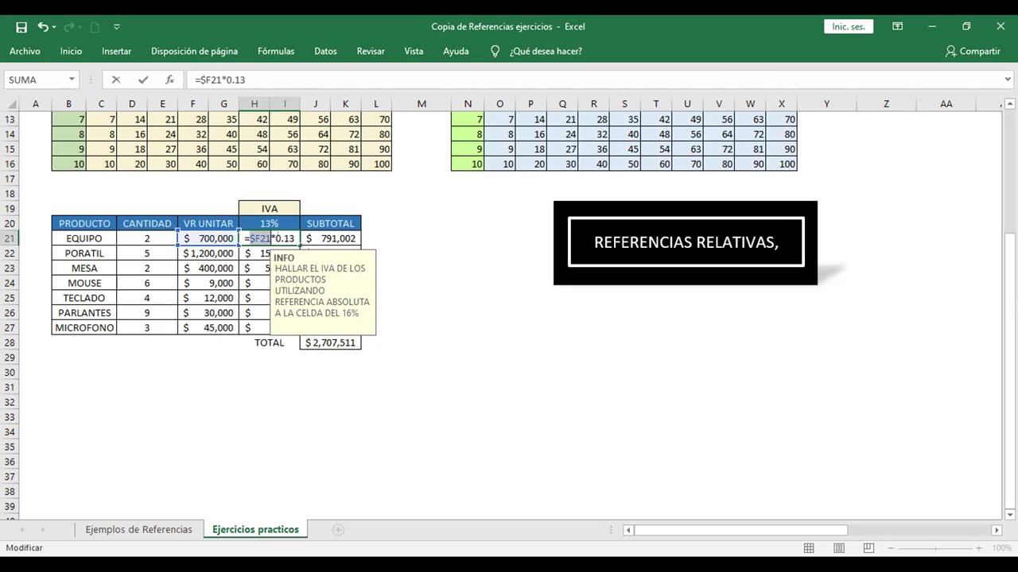
key("F4")
key("shift+End")
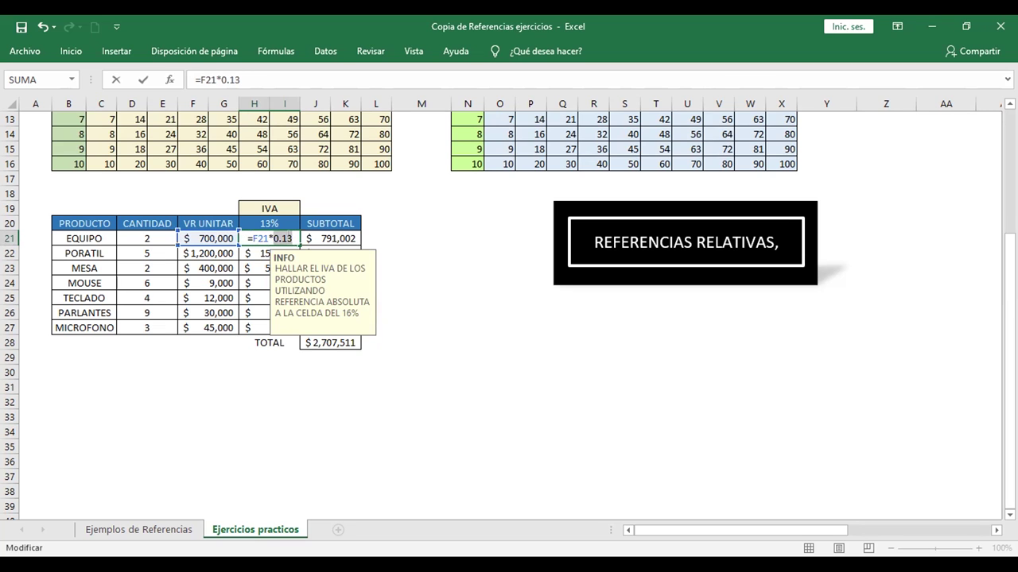
key("BackSpace")
key("BackSpace")
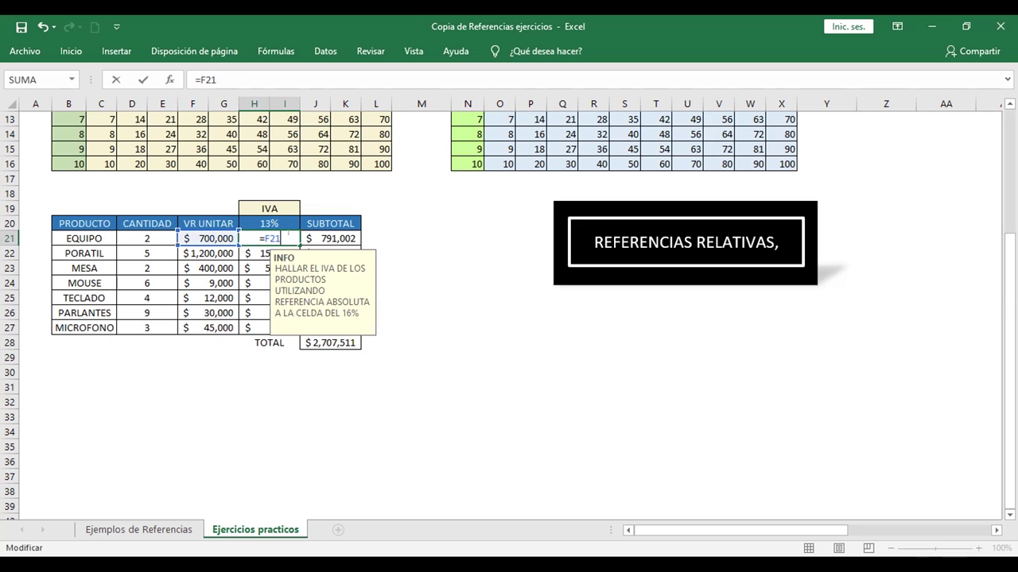
type("*")
left_click(265, 224)
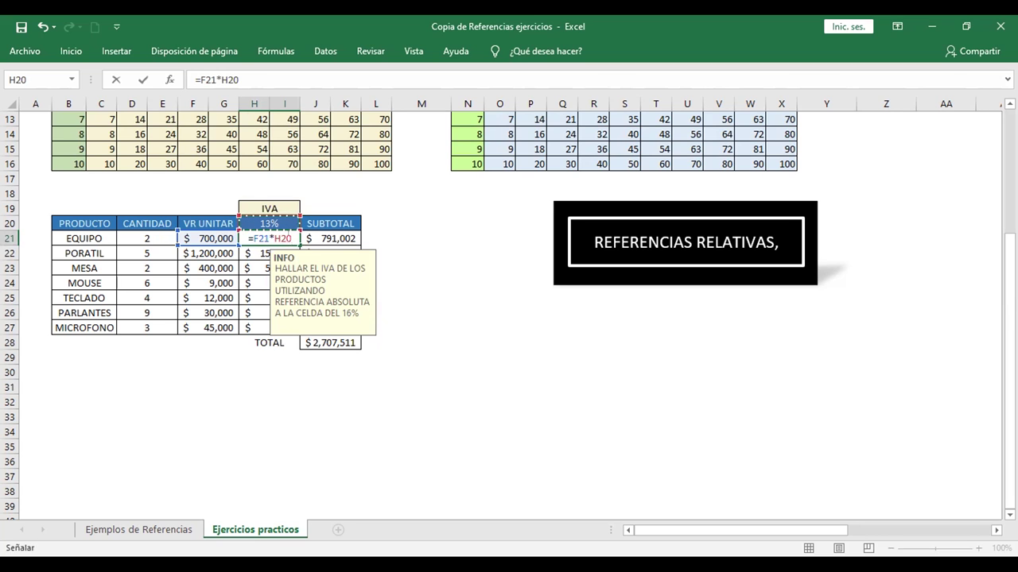
key("F4")
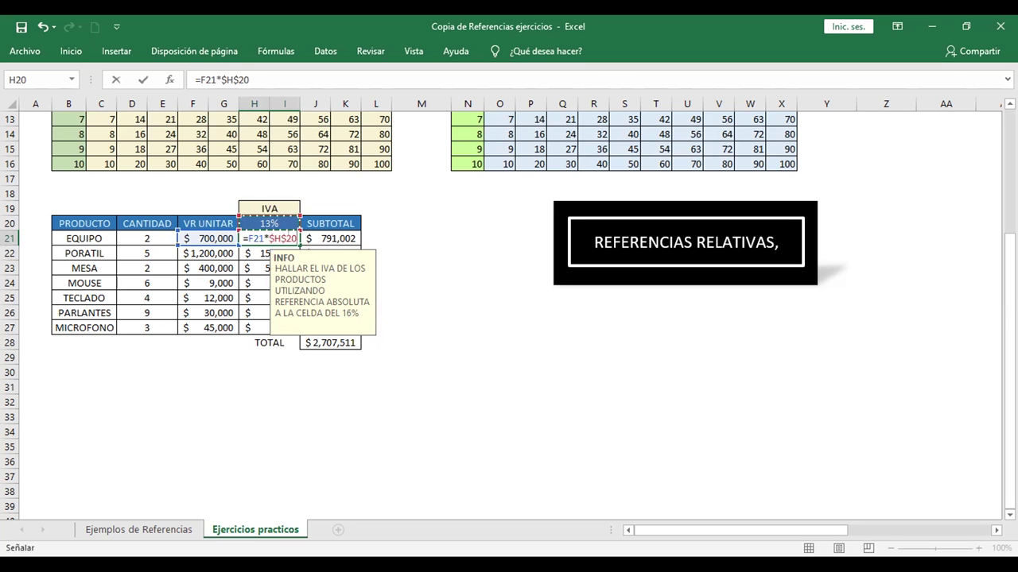
key("Return")
- Fill the IVA formula from H21 down to the MICROFONO row
left_click(278, 233)
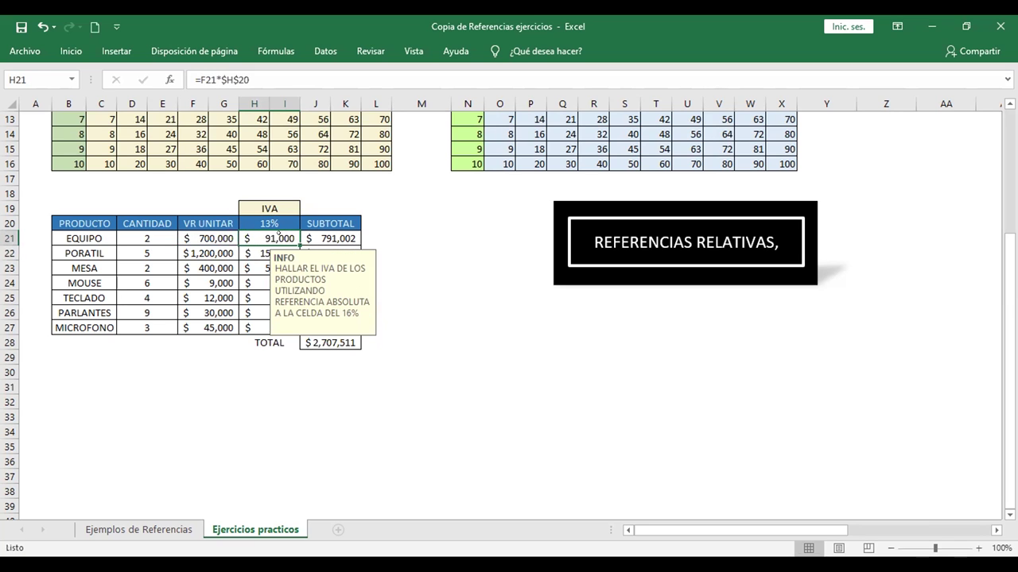
mouse_move(298, 243)
left_mouse_down()
mouse_move(277, 314)
mouse_move(287, 329)
left_mouse_up()
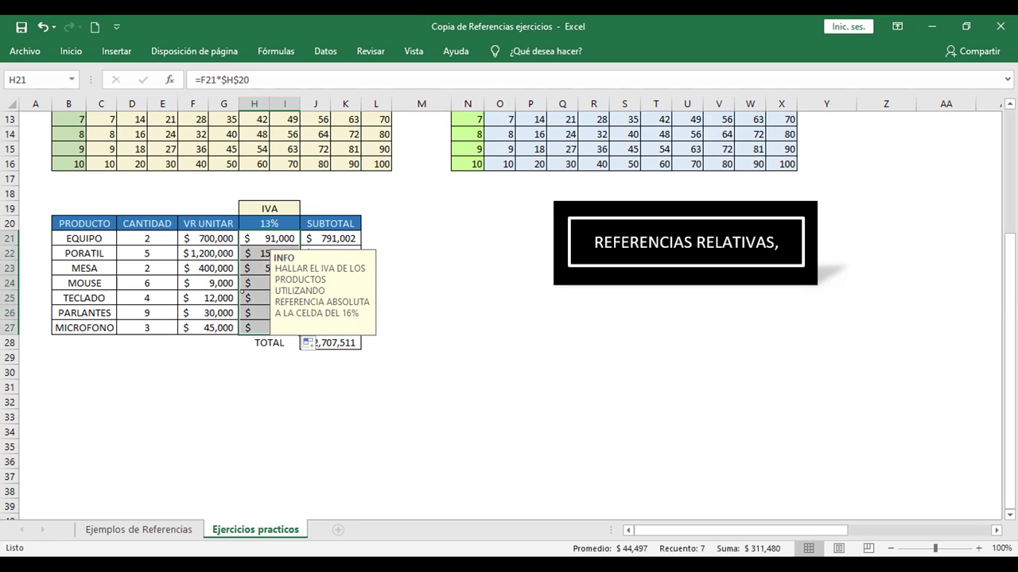
left_click(271, 223)
left_click(274, 239)
- Open H21's IVA formula for editing to rework it
double_click(278, 239)
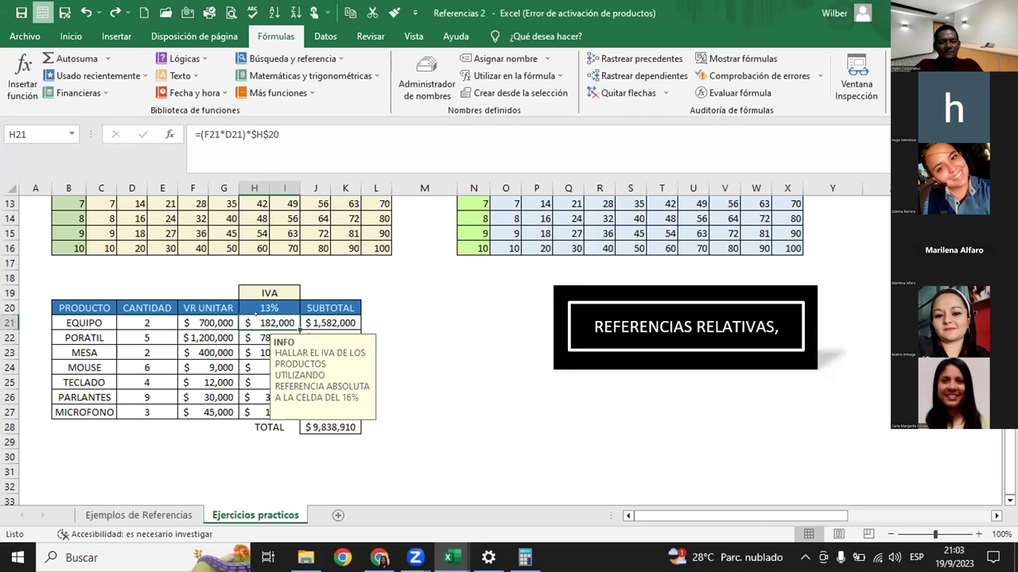
- Rebuild H21 as =(F21*D21)*$H$20, giving $ 182,000 IVA for EQUIPO
key("shift+Left")
key("shift+Left")
key("shift+Left")
key("shift+Left")
key("shift+Left")
key("shift+Left")
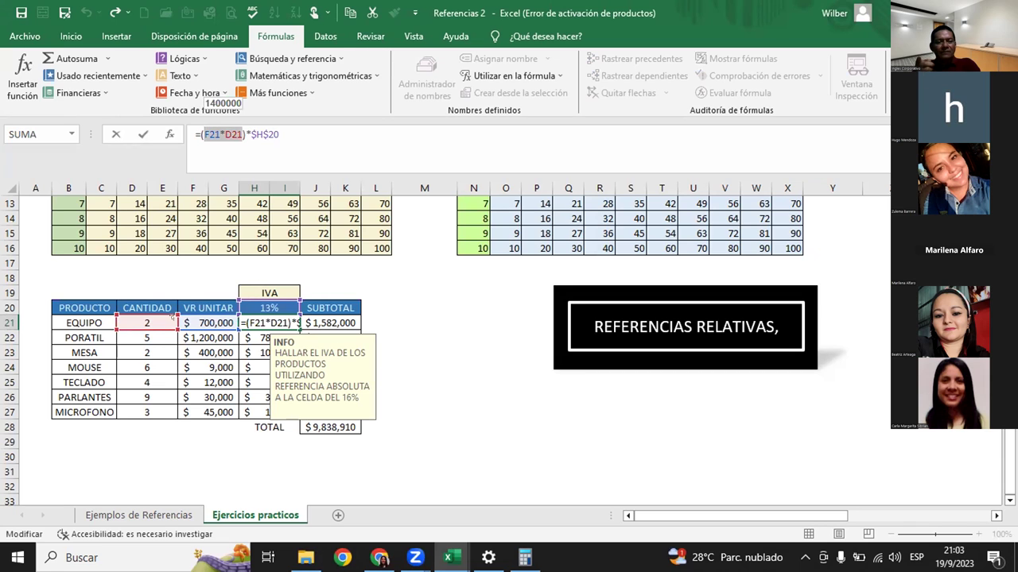
double_click(256, 323)
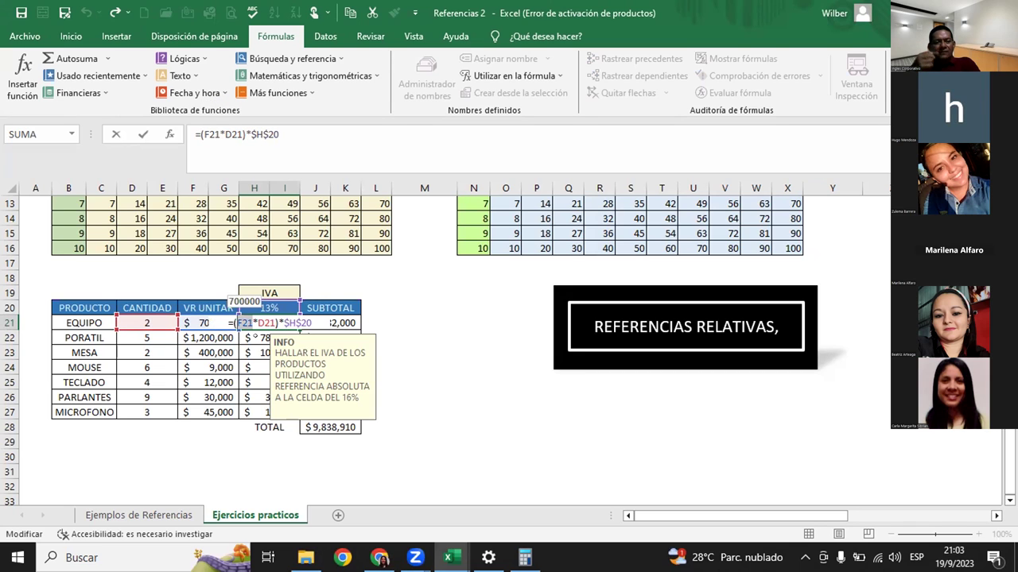
key("BackSpace")
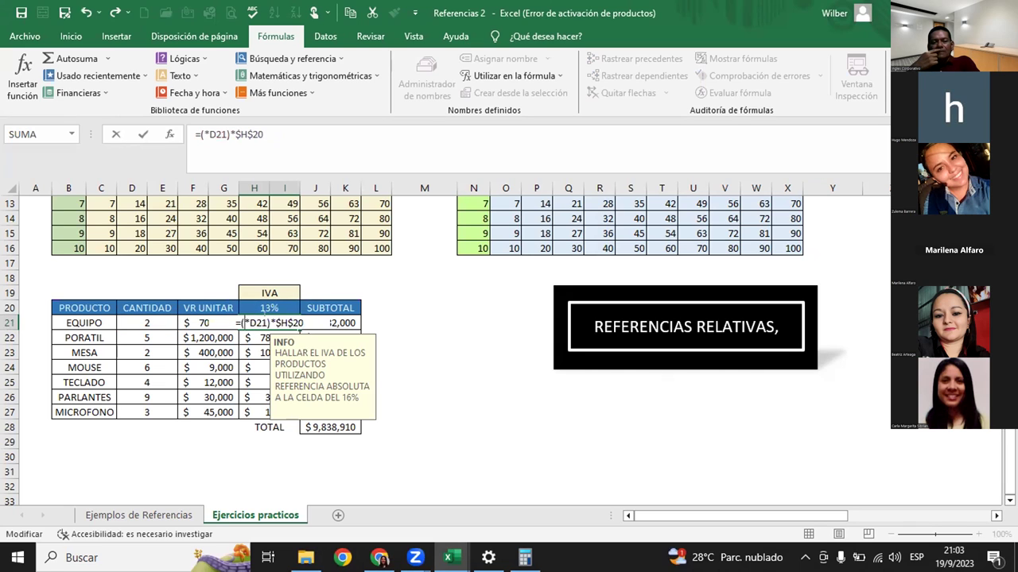
left_click_drag(268, 323, 249, 323)
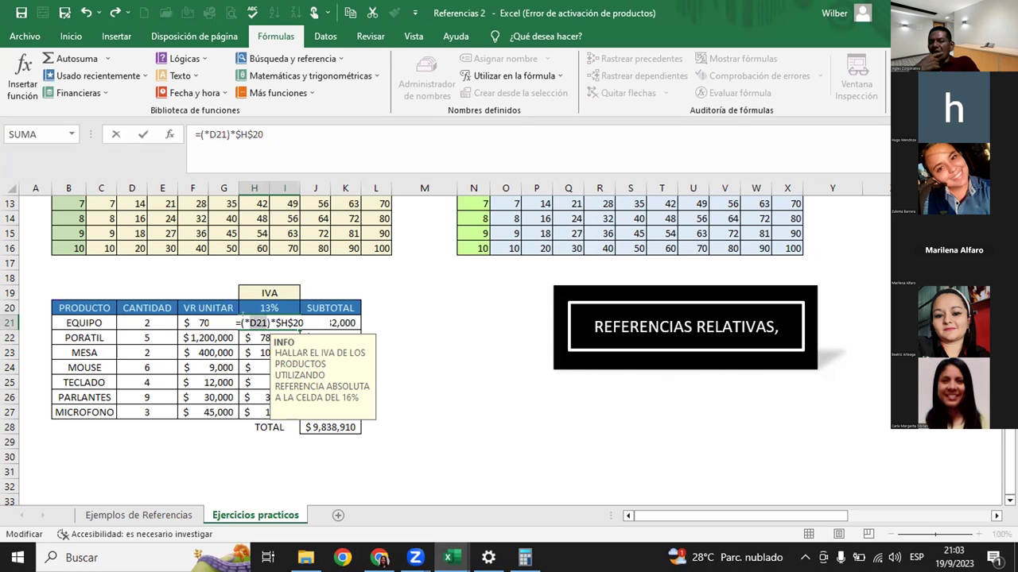
key("BackSpace")
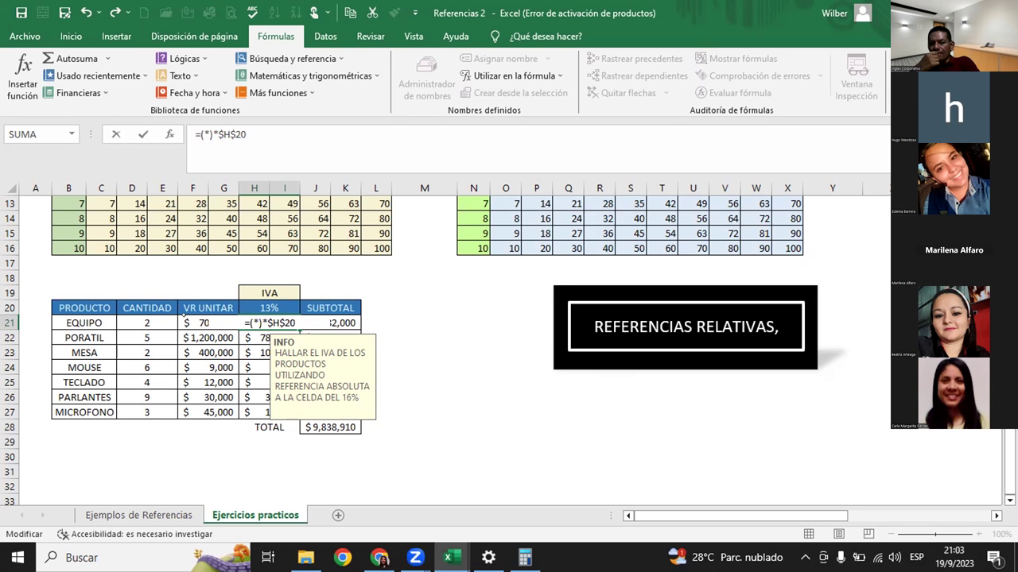
left_click(193, 321)
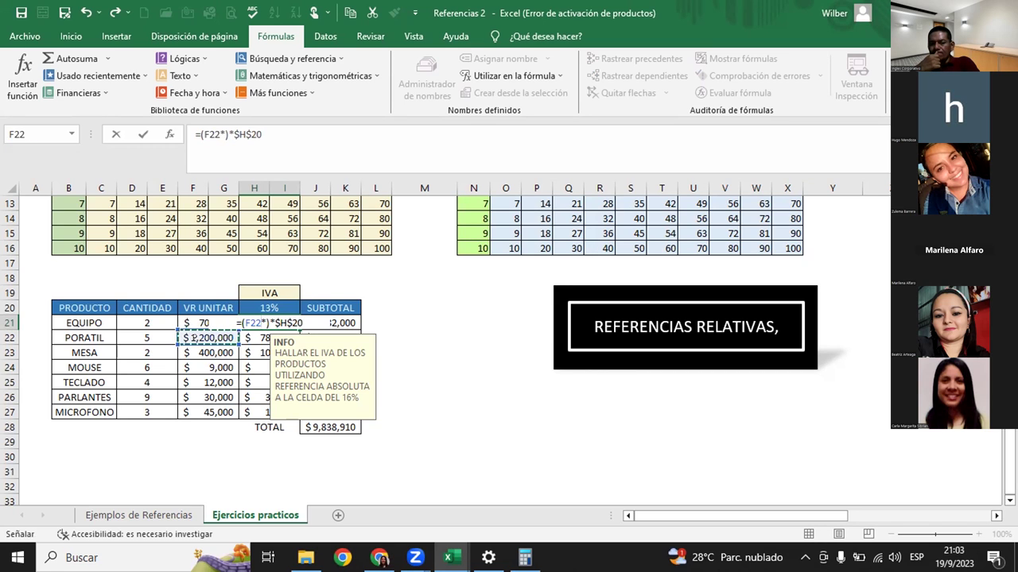
left_click(264, 323)
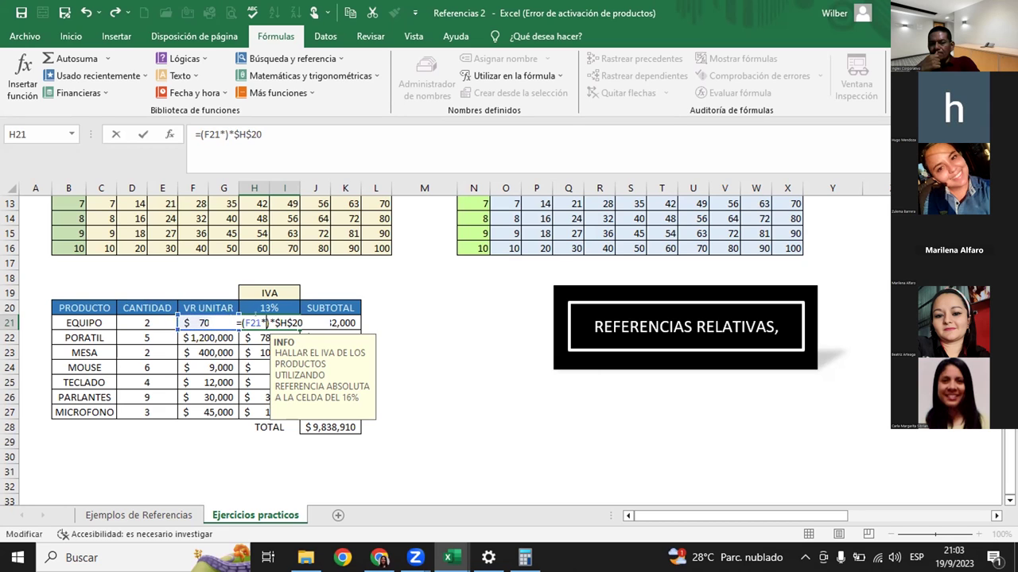
left_click(147, 323)
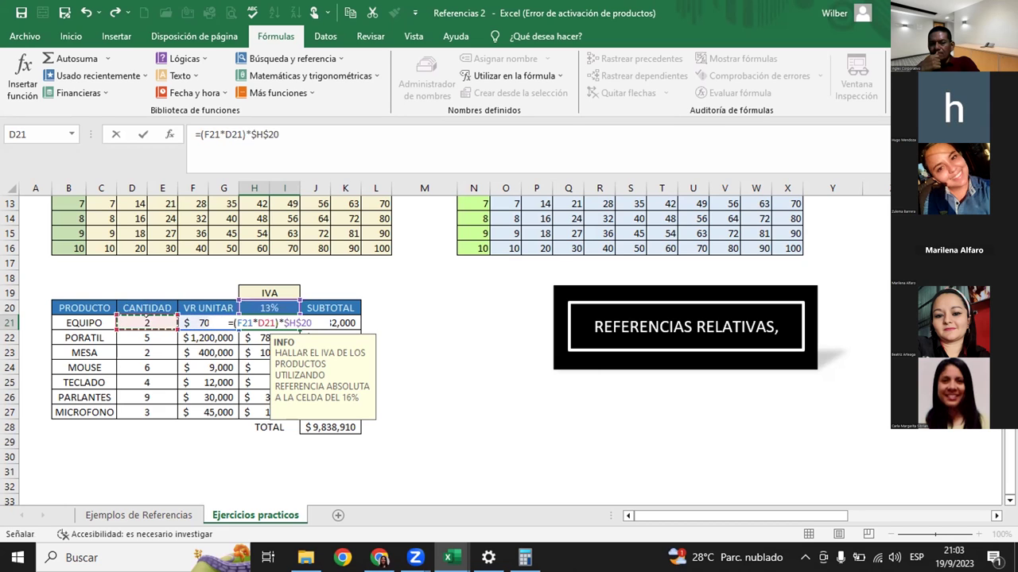
key("Return")
left_click(424, 322)
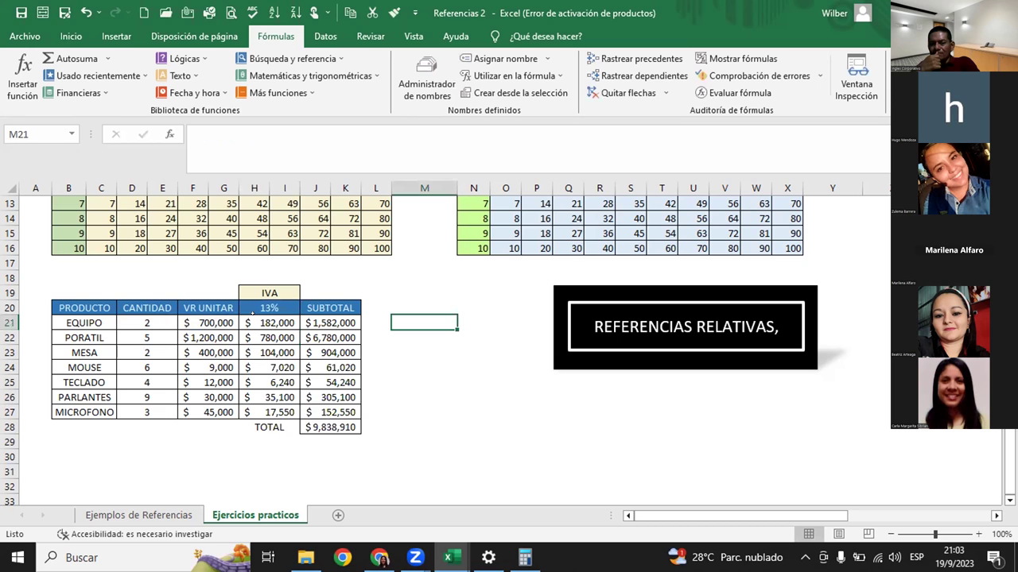
left_click(278, 324)
- Fill H21's IVA formula down to H27 and check the J21 and H21 formulas
left_click_drag(299, 329, 276, 409)
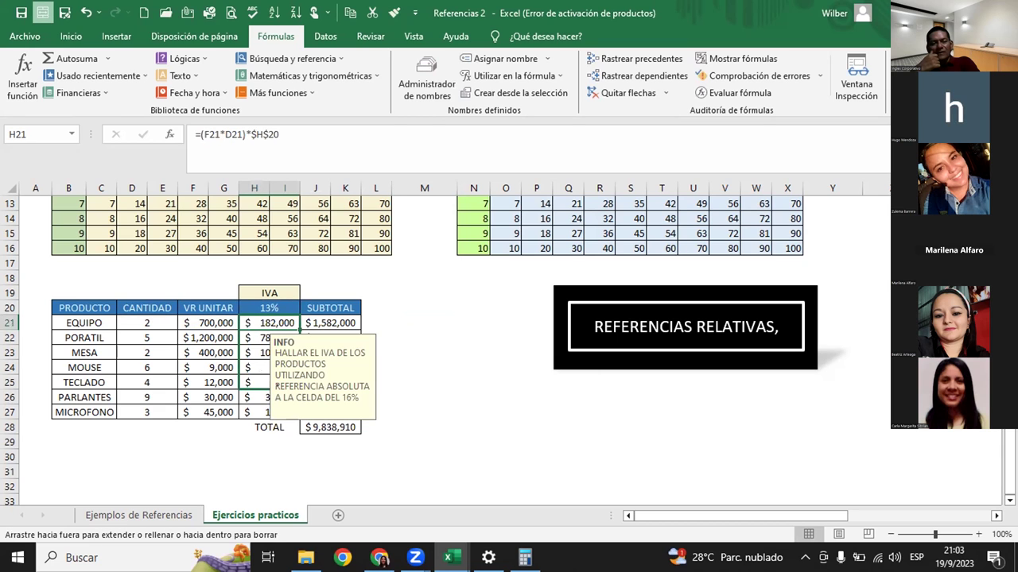
left_click(424, 322)
left_click(330, 322)
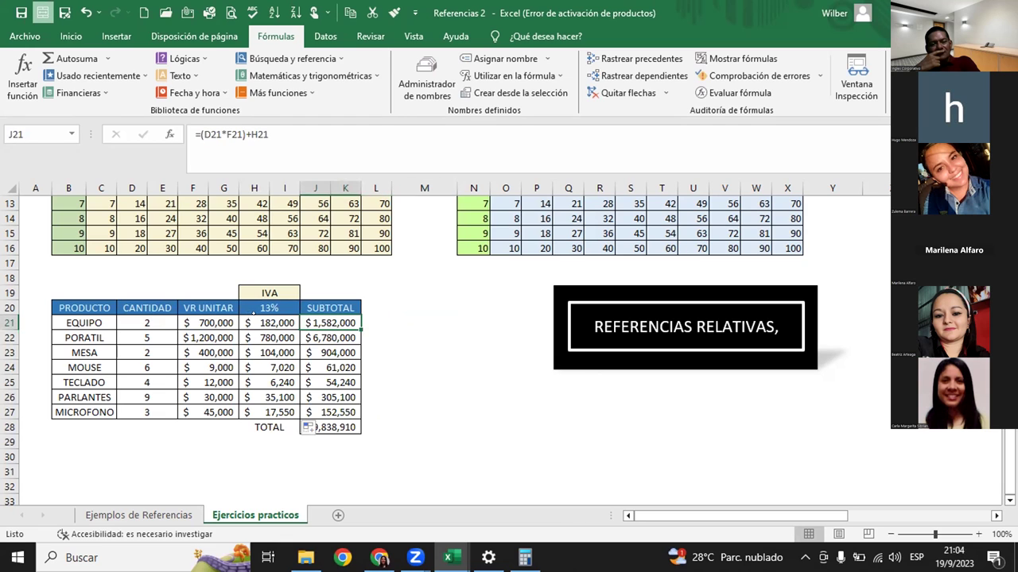
left_click(262, 321)
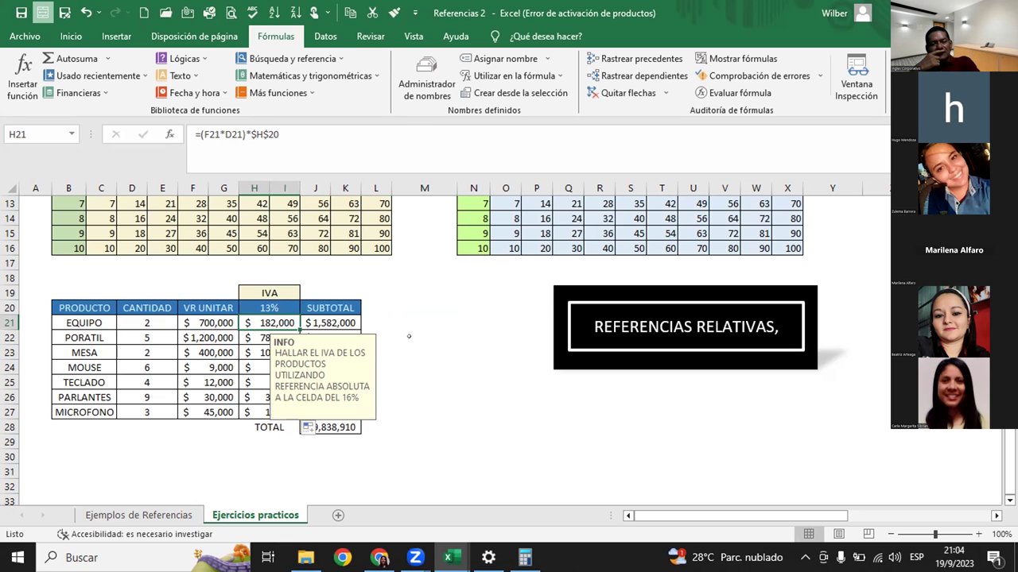
- Verify the TOTAL in J28 is =SUMA(J21:J27), reading $ 9,838,910
left_click(336, 425)
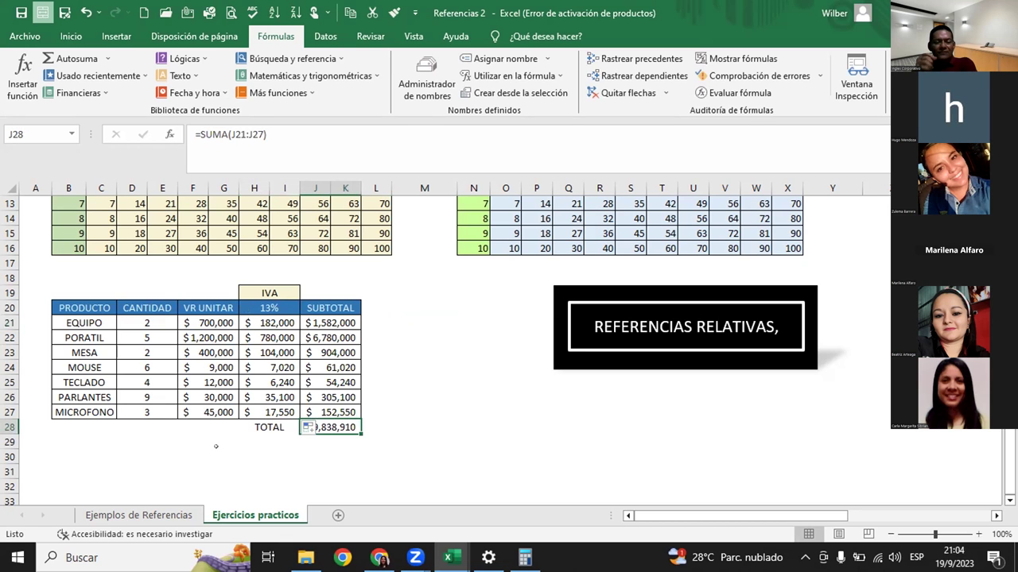
left_click(218, 450)
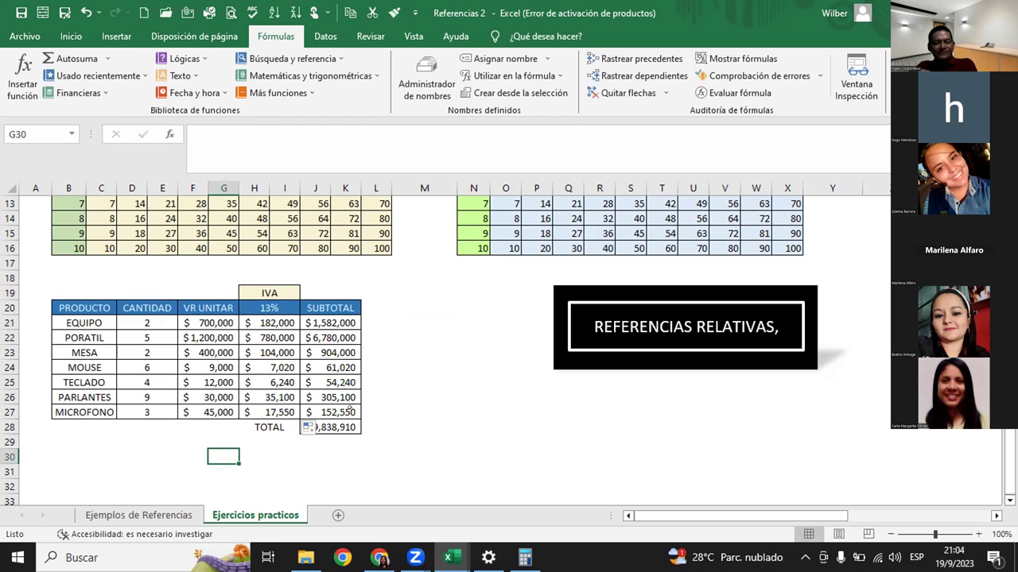
left_click(390, 426)
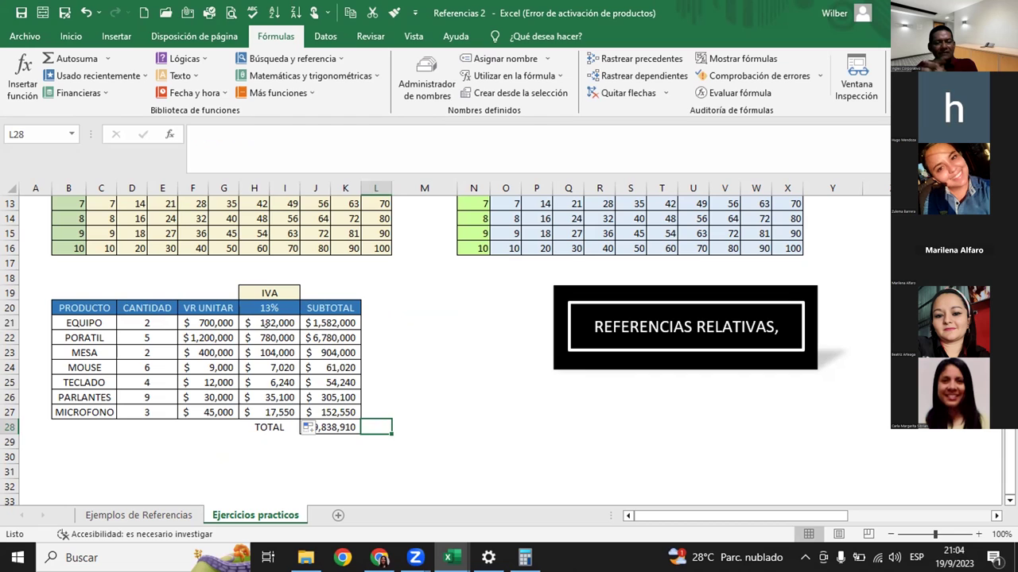
left_click(264, 323)
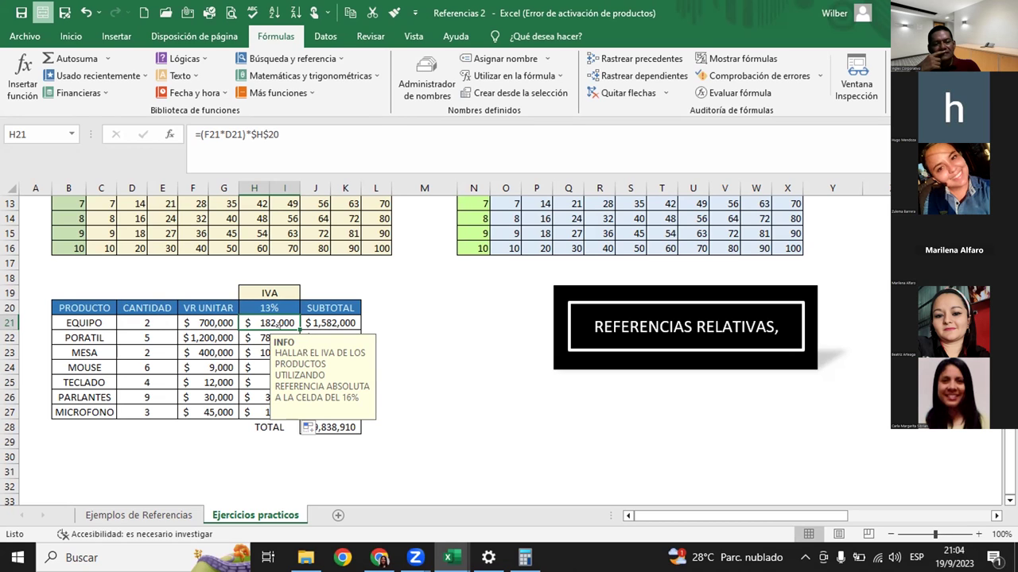
left_click(394, 318)
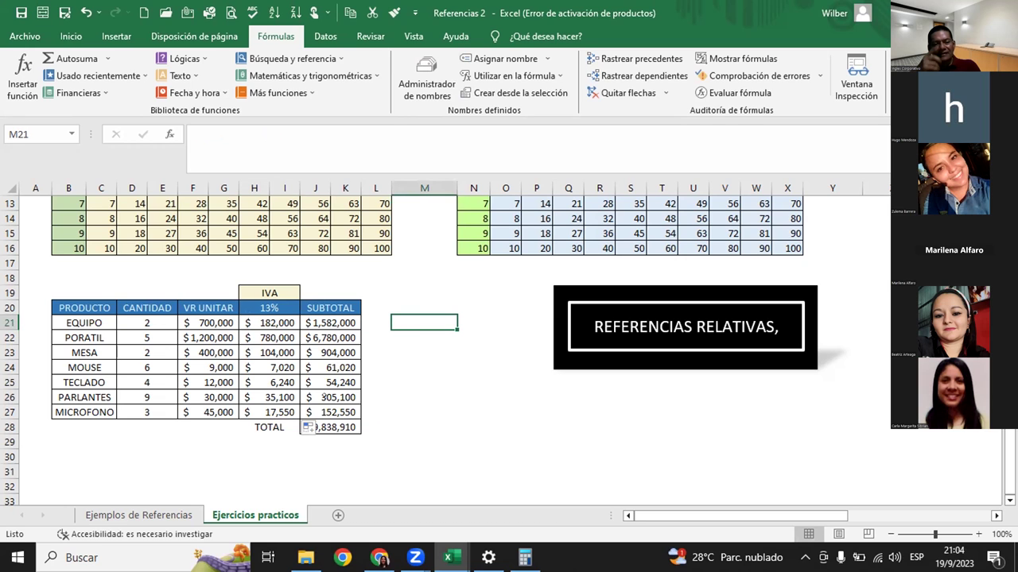
left_click(322, 424)
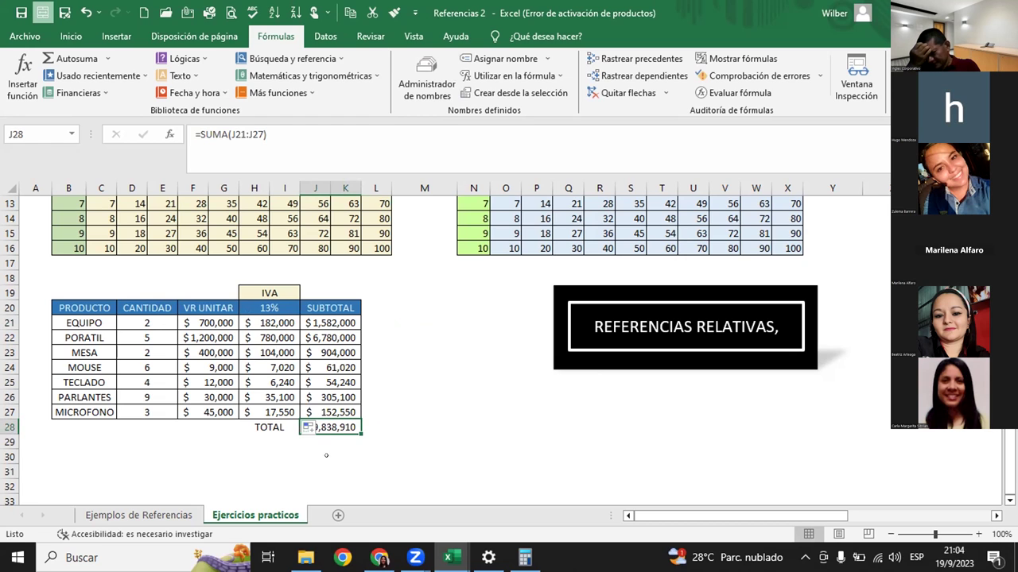
left_click(333, 457)
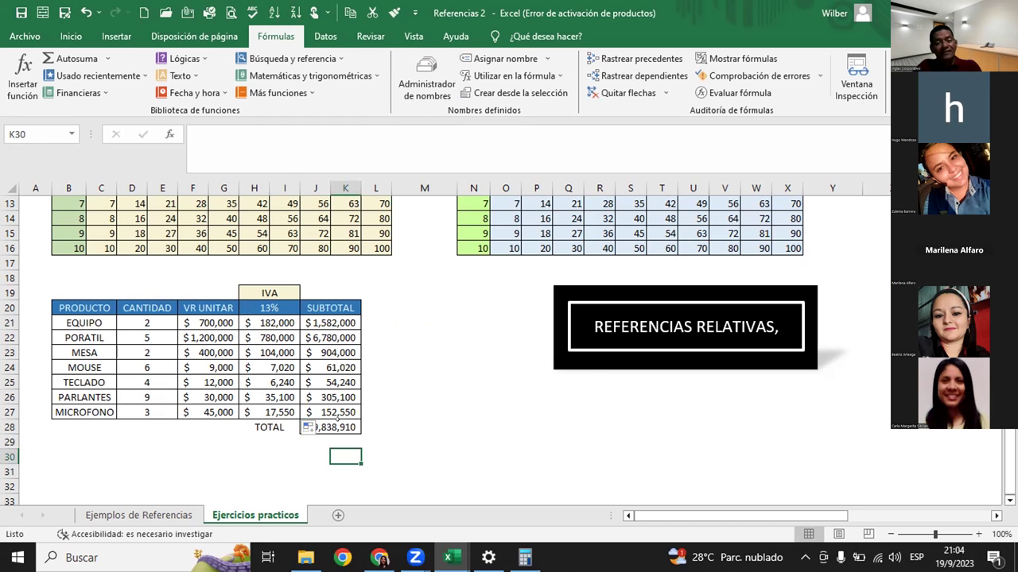
left_click(338, 424)
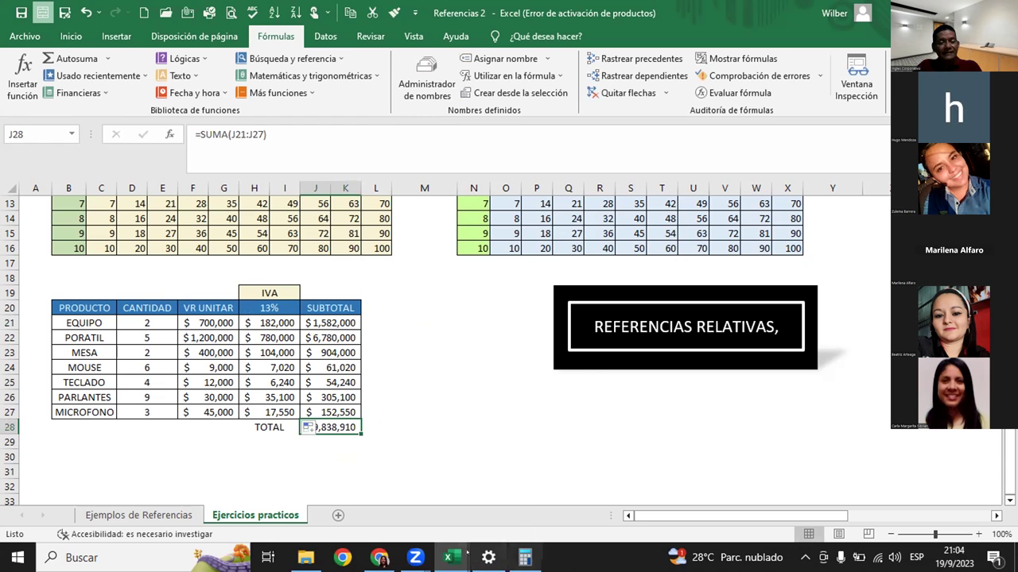
- Review J21's subtotal =(D21*F21)+H21 alongside H21's IVA formula
left_click(330, 323)
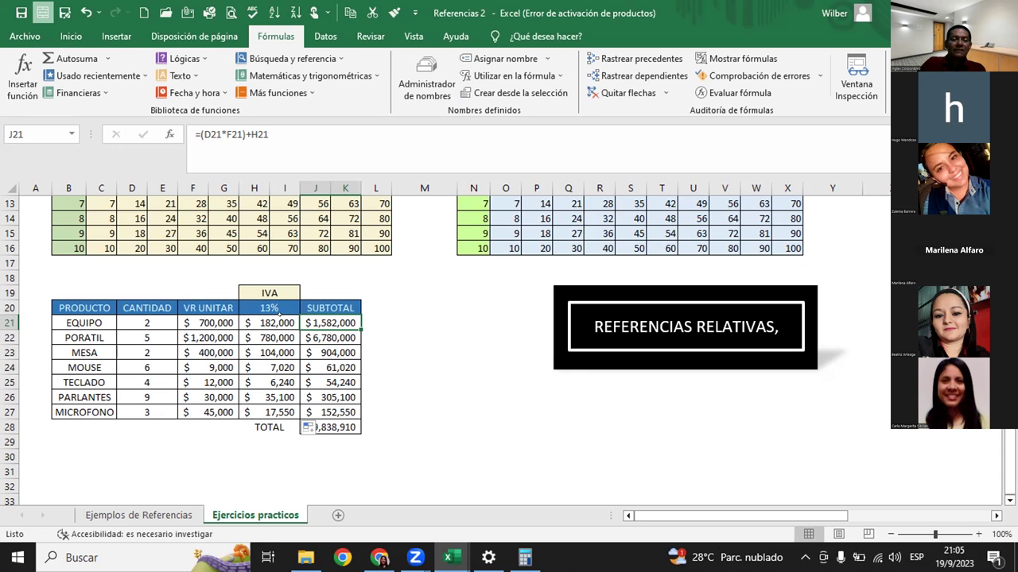
left_click(277, 321)
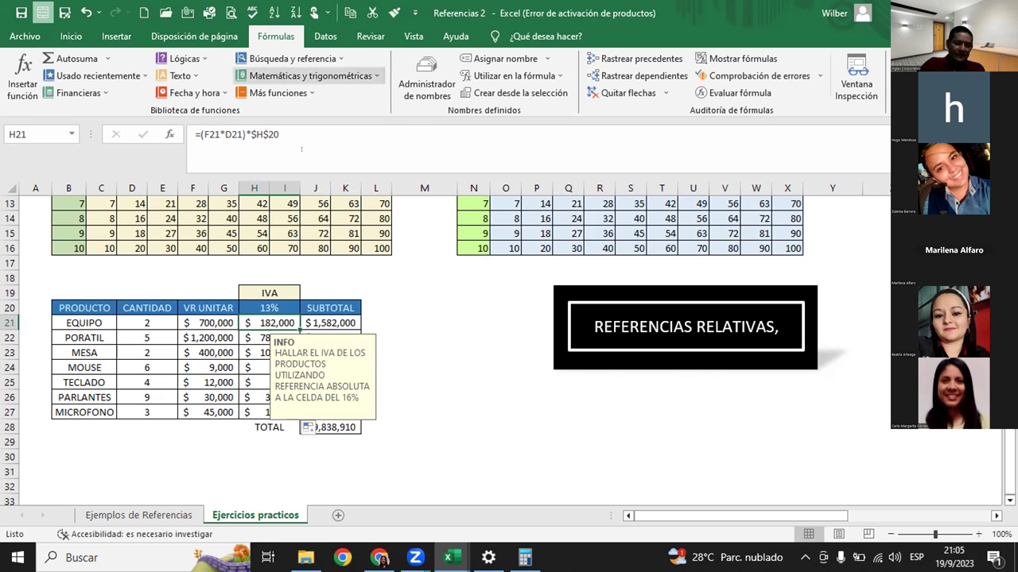
key("Right")
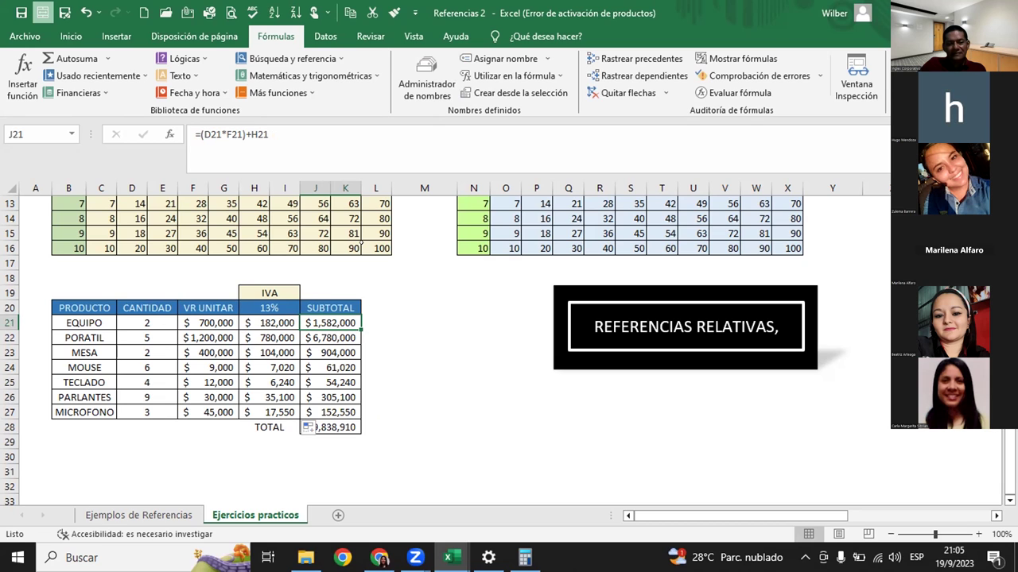
- Try edits to J21's subtotal formula, then cancel, keeping =(D21*F21)+H21
double_click(332, 323)
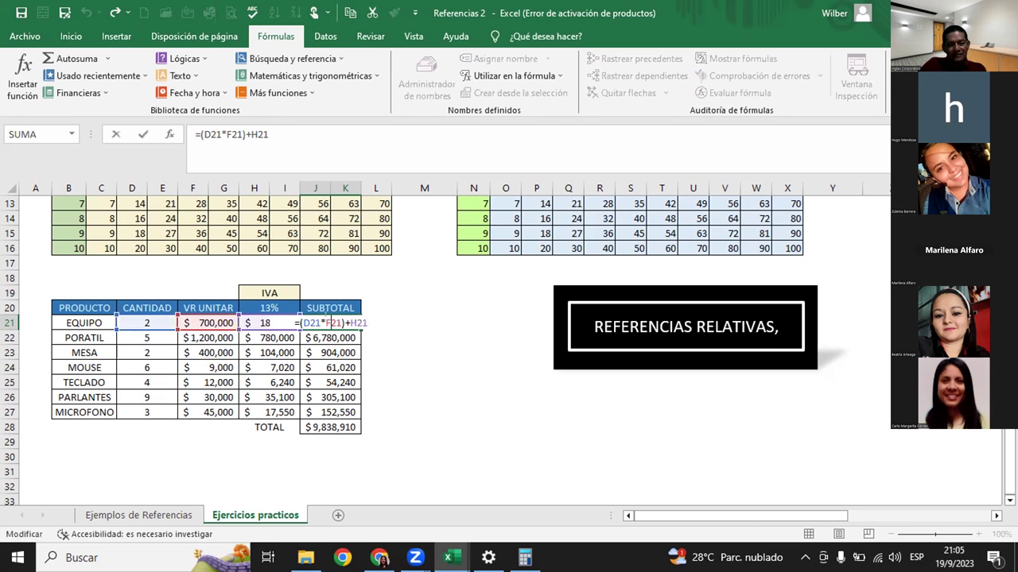
left_click_drag(343, 323, 300, 323)
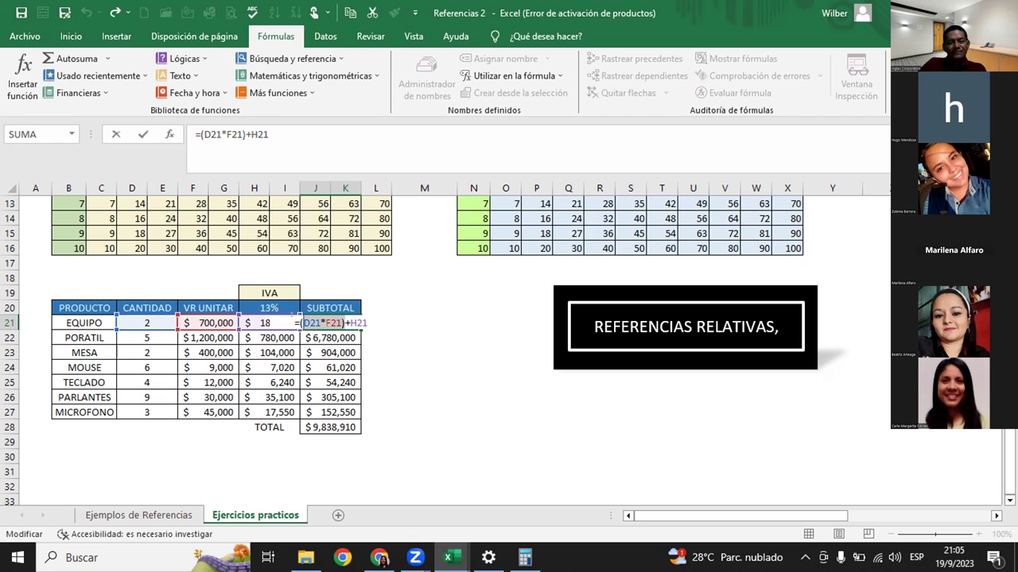
type("(")
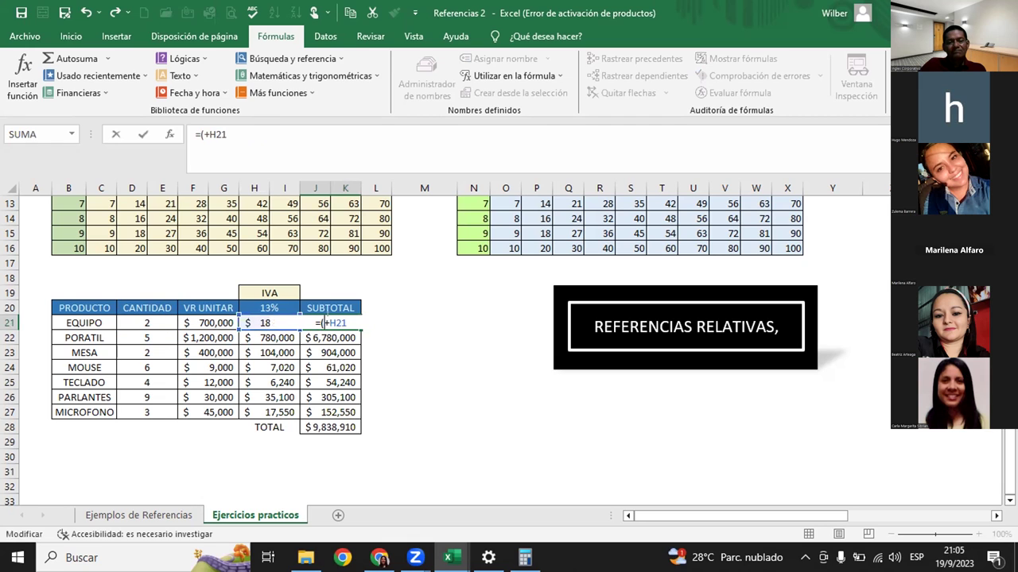
key("BackSpace")
left_click_drag(343, 323, 322, 323)
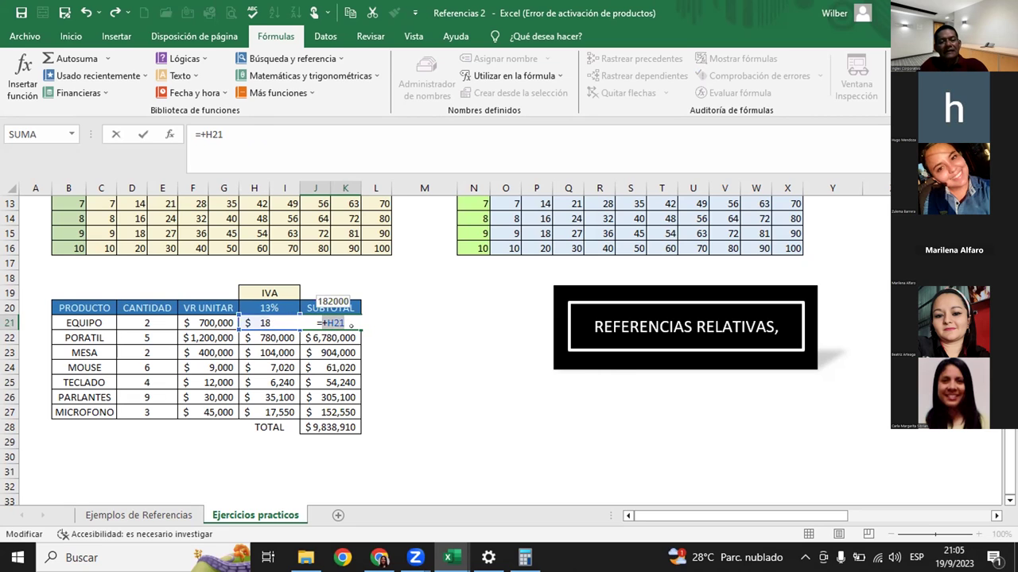
key("Escape")
left_click(423, 323)
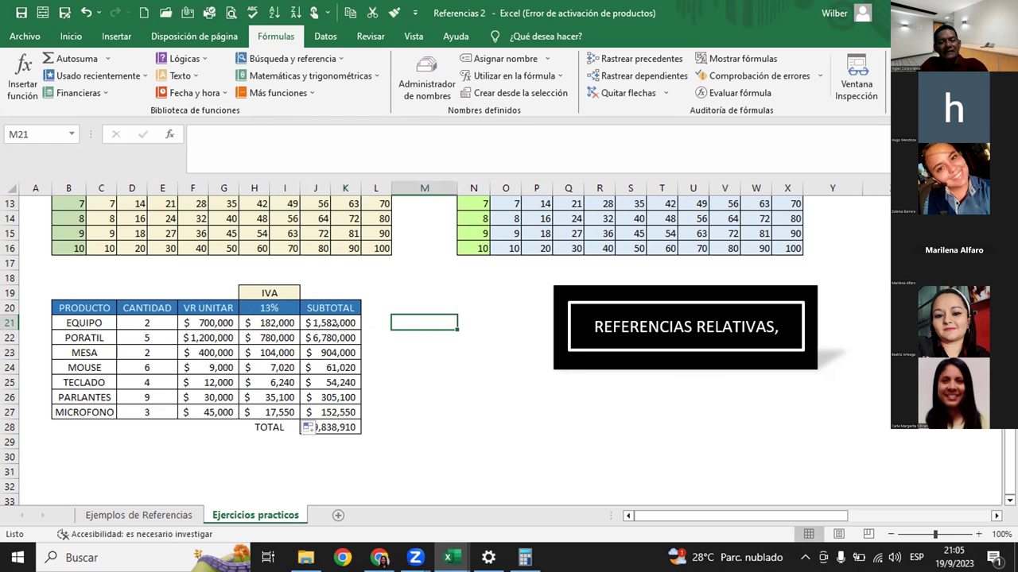
left_click(325, 318)
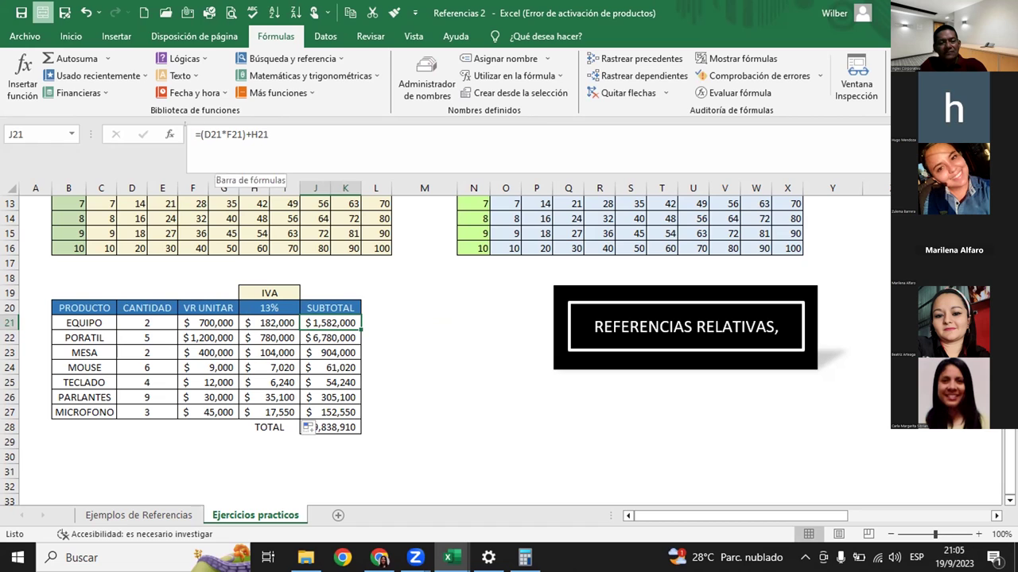
double_click(315, 316)
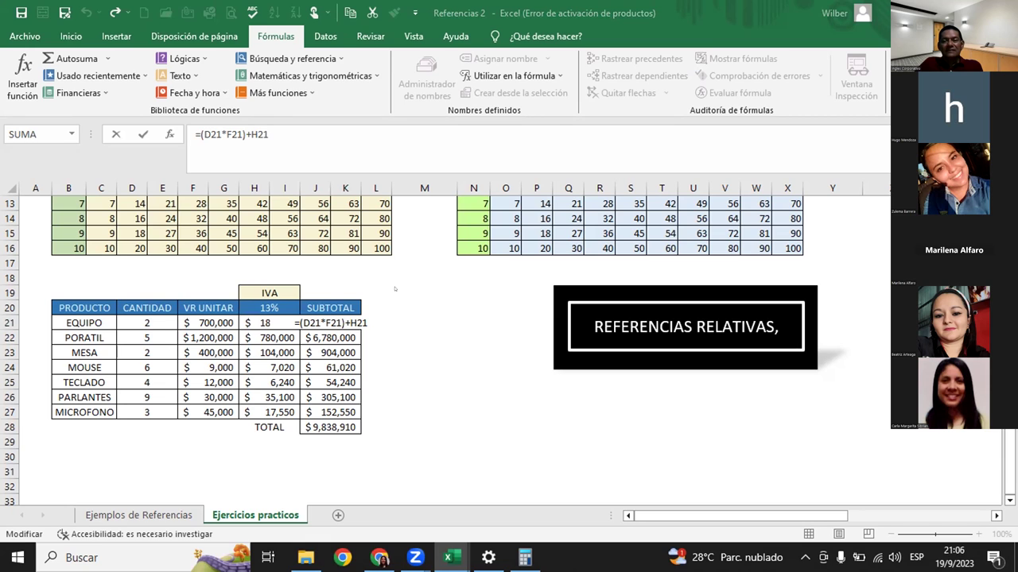
left_click(385, 327)
key("ctrl+Return")
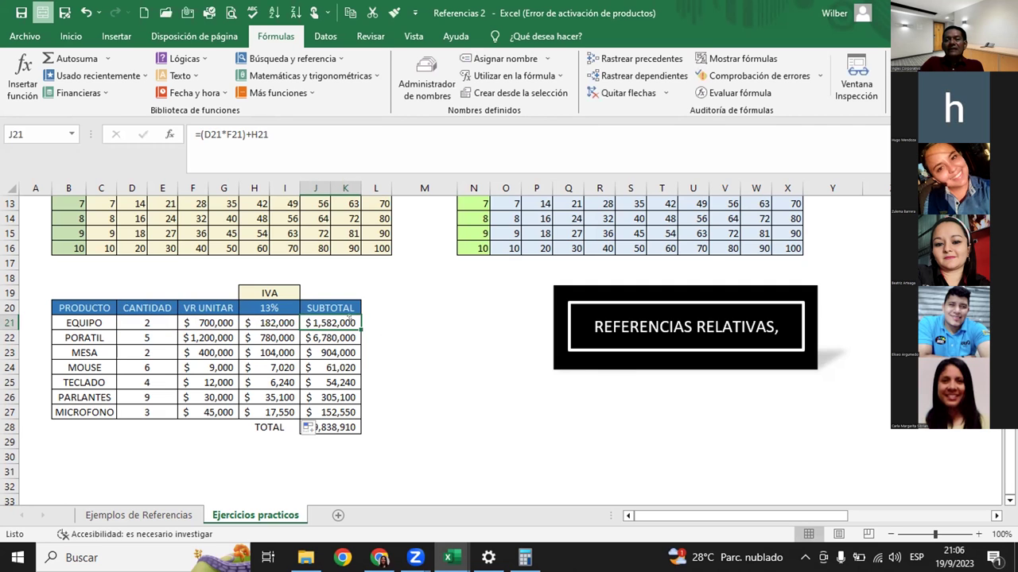